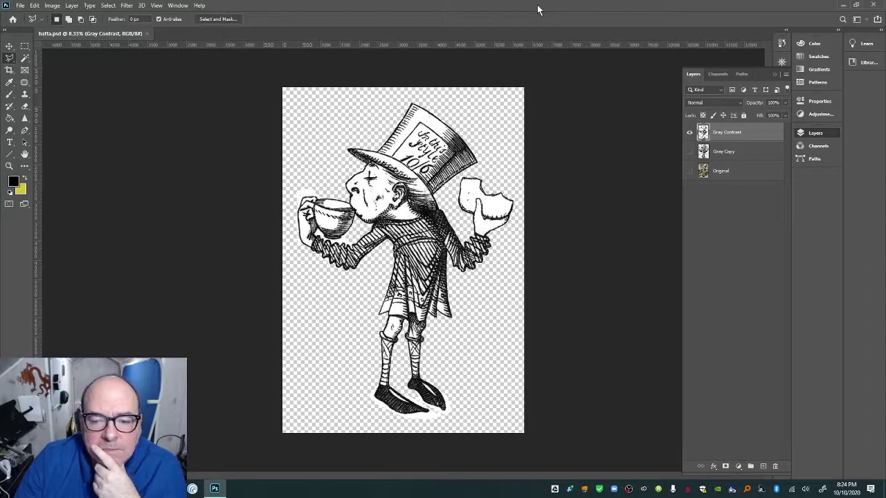
Fit the whole image in view and compare the Gray Contrast layer with the Original layer by toggling their visibility
{"action": "left_click", "coordinate": [15, 165]}
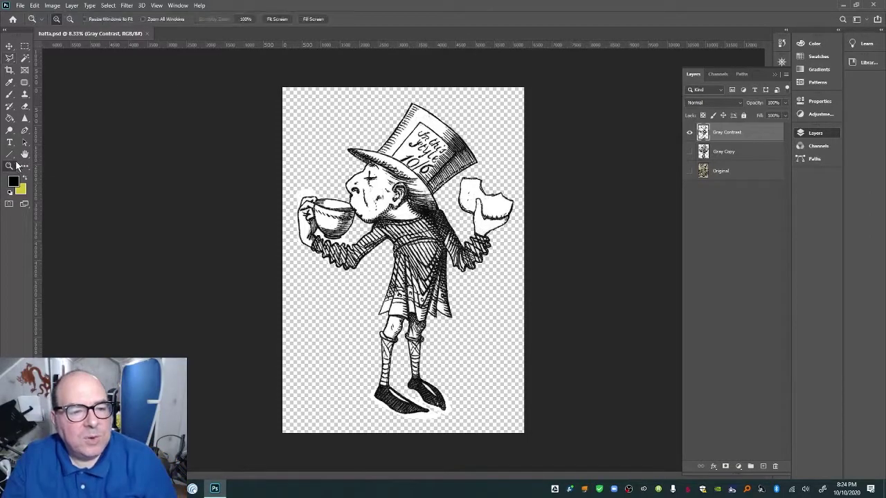
{"action": "left_click", "coordinate": [276, 19]}
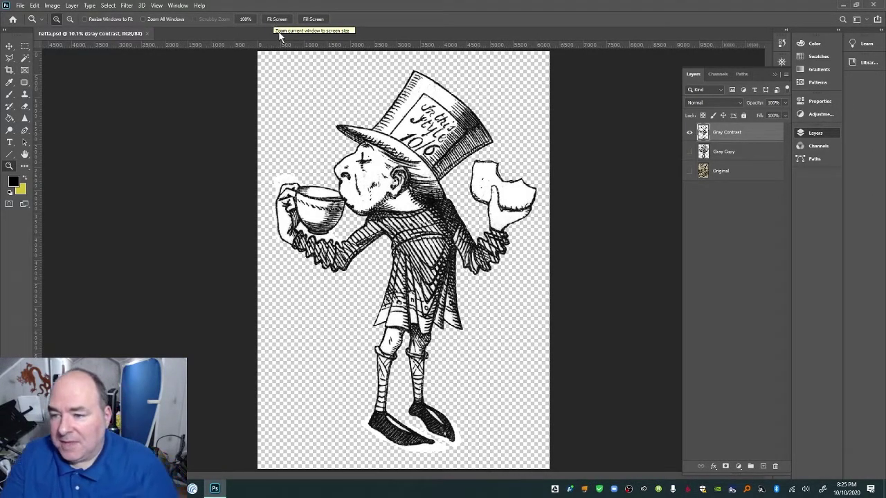
{"action": "left_click", "coordinate": [689, 171]}
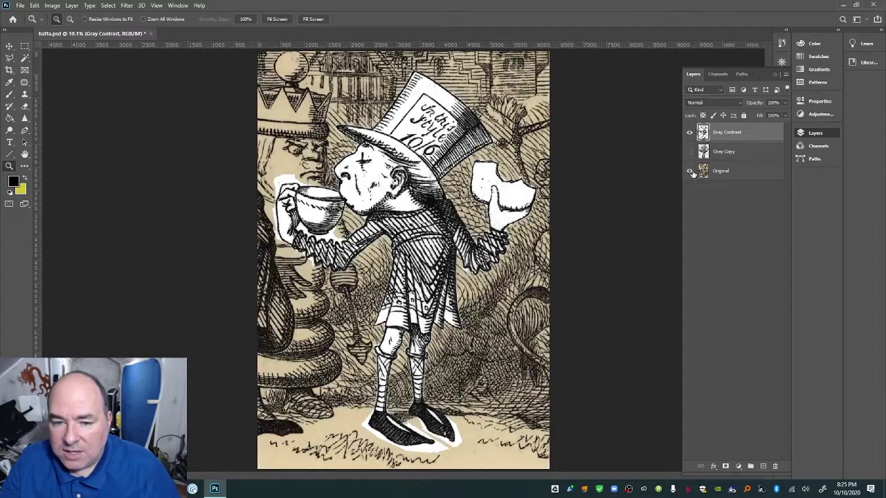
{"action": "left_click", "coordinate": [689, 132]}
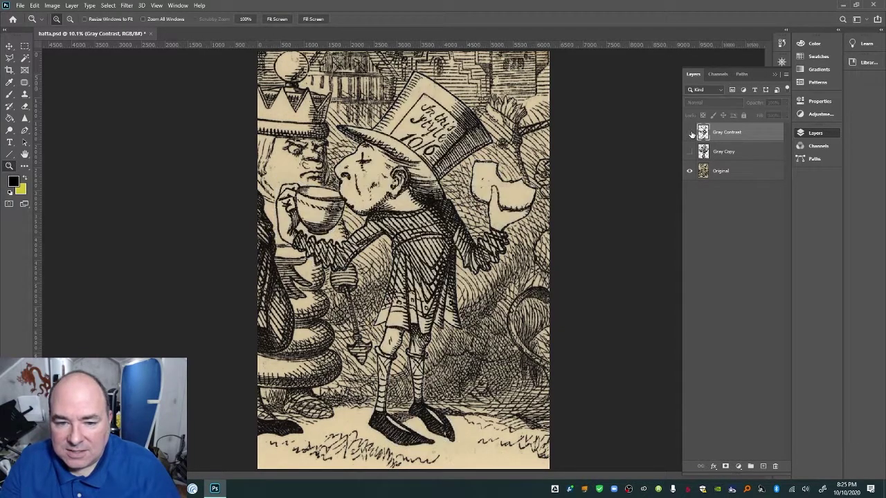
{"action": "left_click", "coordinate": [690, 132]}
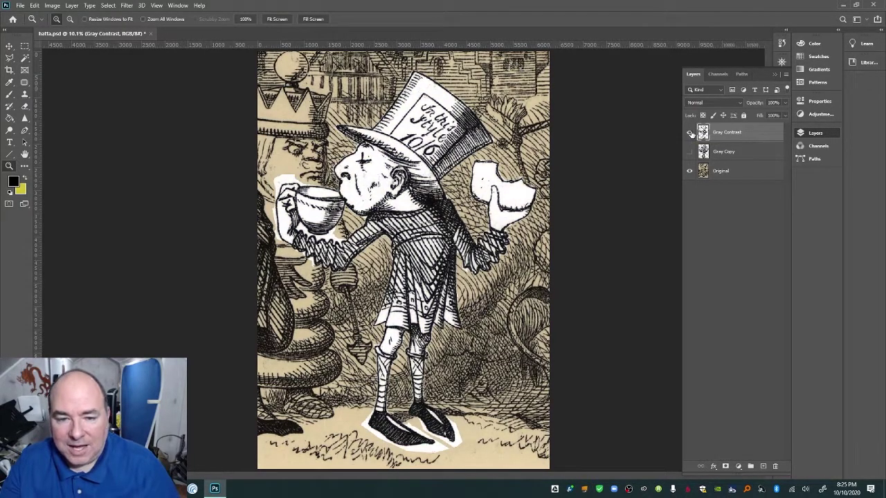
{"action": "left_click", "coordinate": [689, 171]}
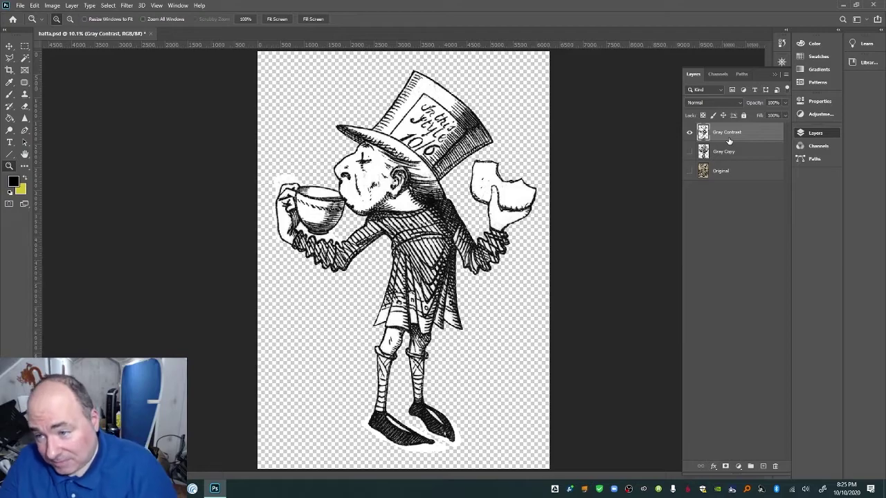
Rename the Gray Contrast layer as Gray Cut Out
{"action": "double_click", "coordinate": [728, 137]}
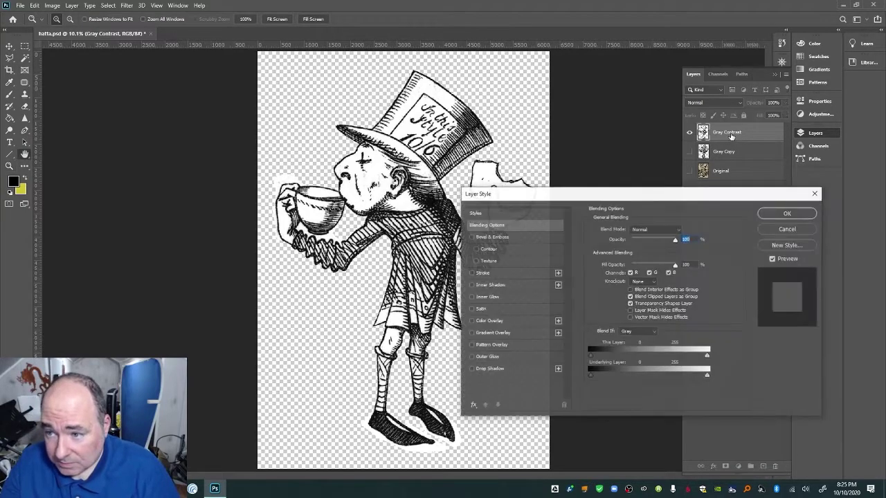
{"action": "left_click", "coordinate": [773, 227]}
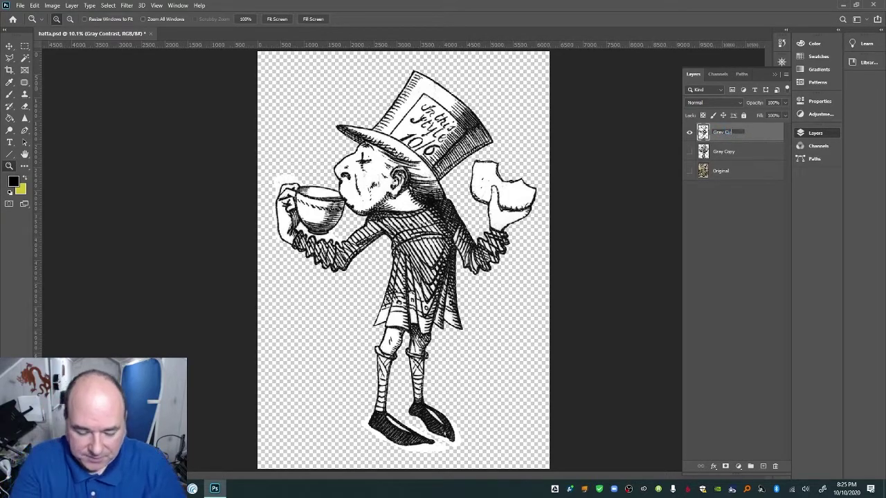
{"action": "type", "text": "t Out"}
{"action": "key", "text": "Return"}
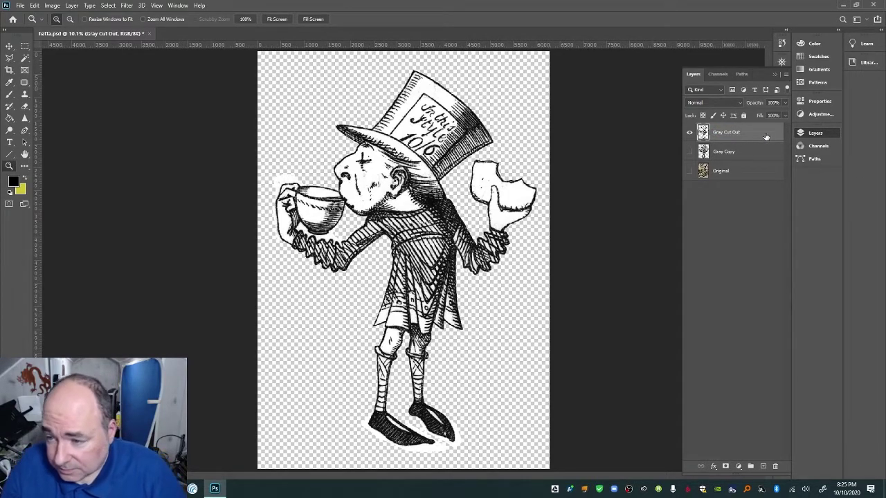
Duplicate the Gray Cut Out layer within hatta.psd under the suggested copy name
{"action": "right_click", "coordinate": [765, 133]}
{"action": "left_click", "coordinate": [722, 142]}
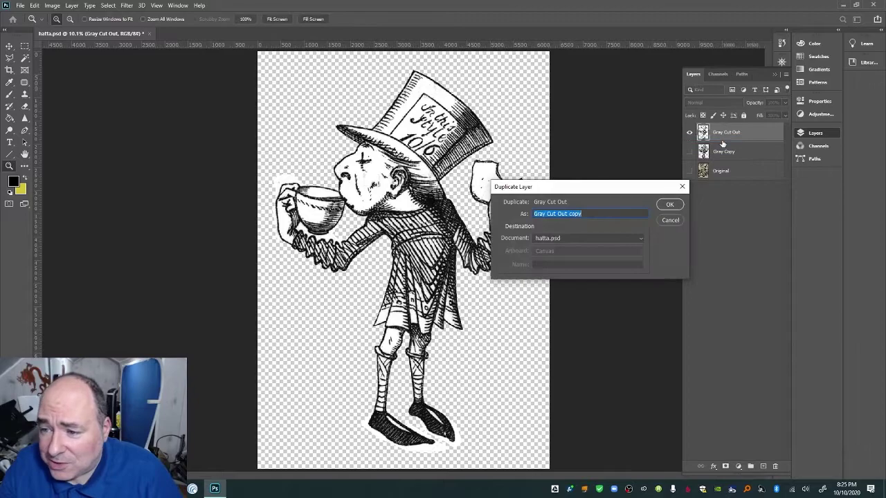
{"action": "key", "text": "Return"}
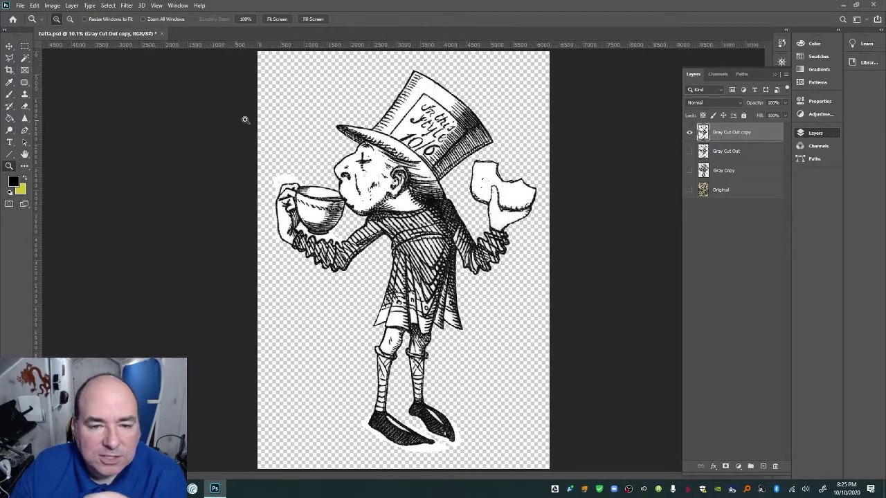
Try a black Brush stroke on the transparent area in front of the hat brim, and undo it
{"action": "left_click", "coordinate": [292, 123]}
{"action": "left_click", "coordinate": [294, 122]}
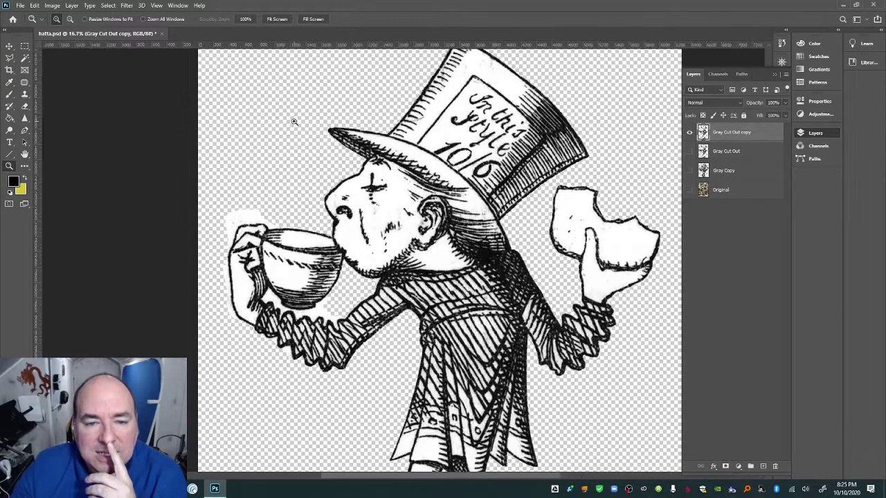
{"action": "left_click", "coordinate": [293, 122]}
{"action": "left_click", "coordinate": [293, 121]}
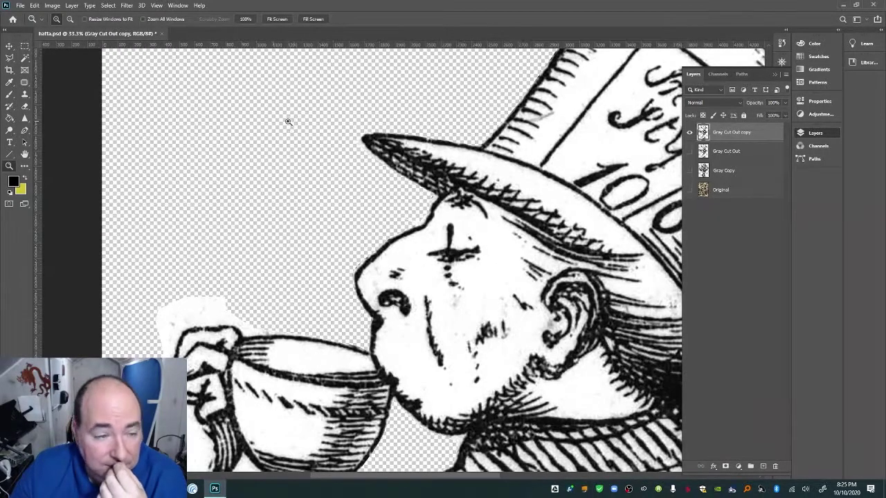
{"action": "left_click", "coordinate": [10, 99]}
{"action": "left_click_drag", "start_coordinate": [171, 146], "coordinate": [271, 160]}
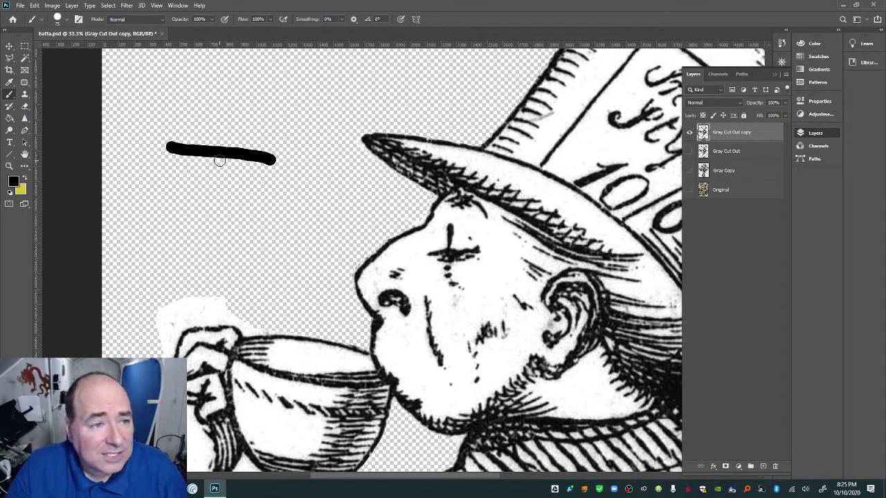
{"action": "key", "text": "ctrl+z"}
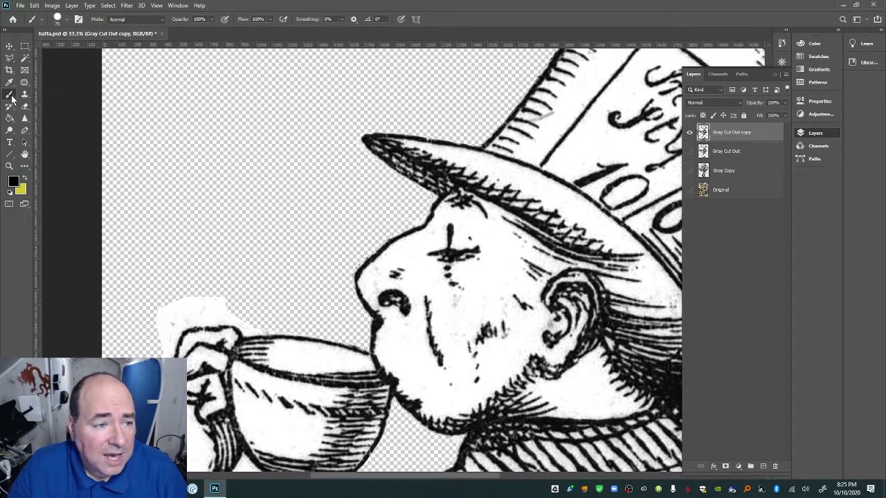
Try the Pencil tool with a thin black line and a single dot on the transparent area, undoing both marks
{"action": "right_click", "coordinate": [11, 96]}
{"action": "left_click", "coordinate": [41, 103]}
{"action": "left_click_drag", "start_coordinate": [194, 168], "coordinate": [314, 189]}
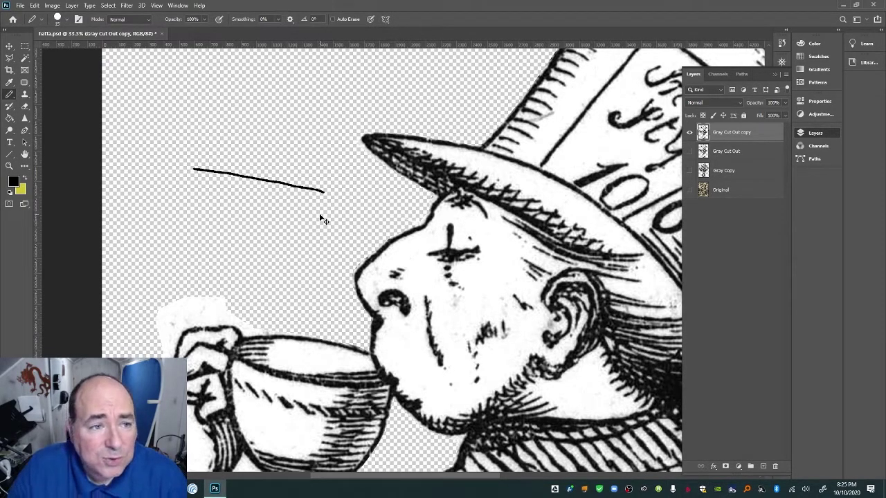
{"action": "key", "text": "ctrl+z"}
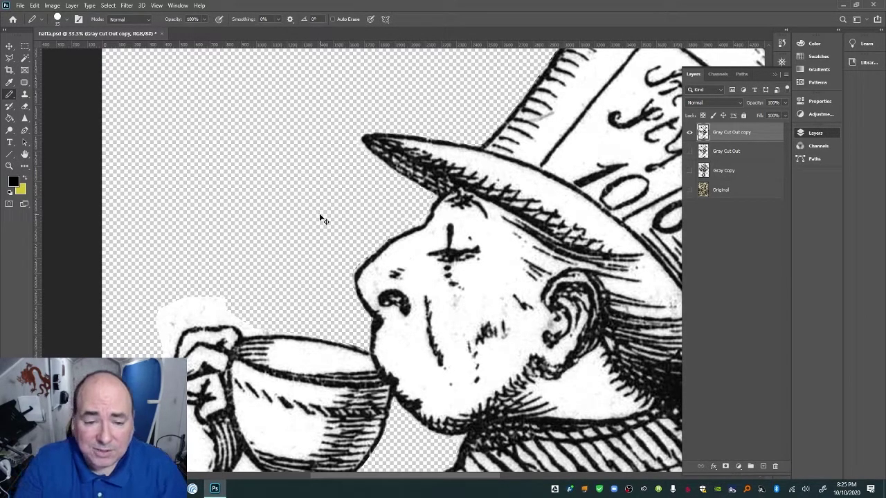
{"action": "scroll", "coordinate": [319, 214], "scroll_direction": "up", "scroll_amount": 8}
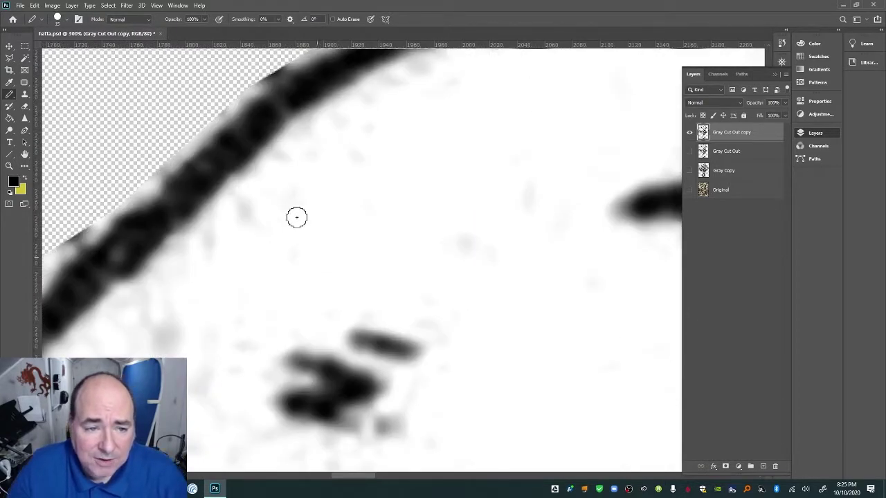
{"action": "left_click", "coordinate": [141, 108]}
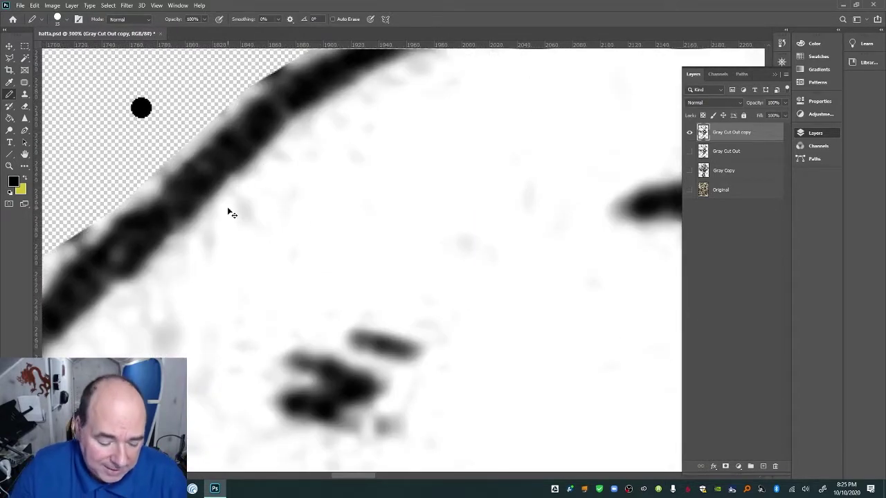
{"action": "key", "text": "ctrl+z"}
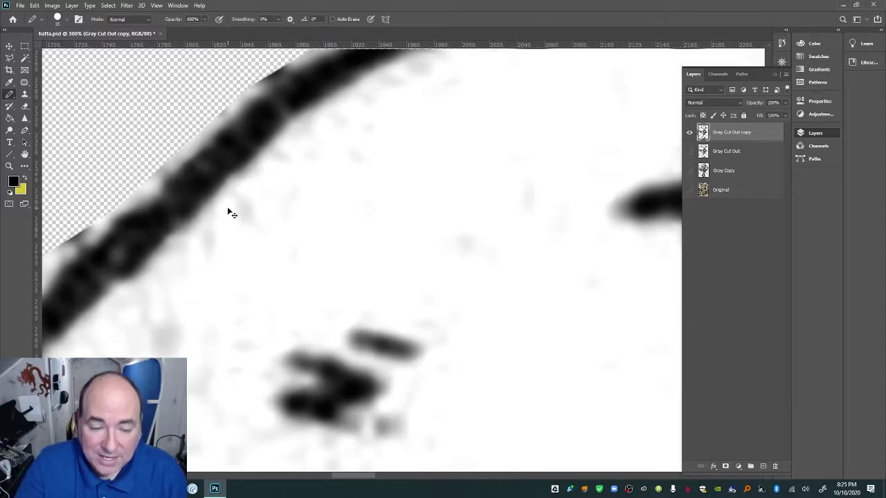
Darken the marks around the eye and the nostril with the Burn tool, using the Shadows range at 40% exposure
{"action": "scroll", "coordinate": [230, 213], "scroll_direction": "down", "scroll_amount": 4}
{"action": "scroll", "coordinate": [231, 213], "scroll_direction": "up", "scroll_amount": 1}
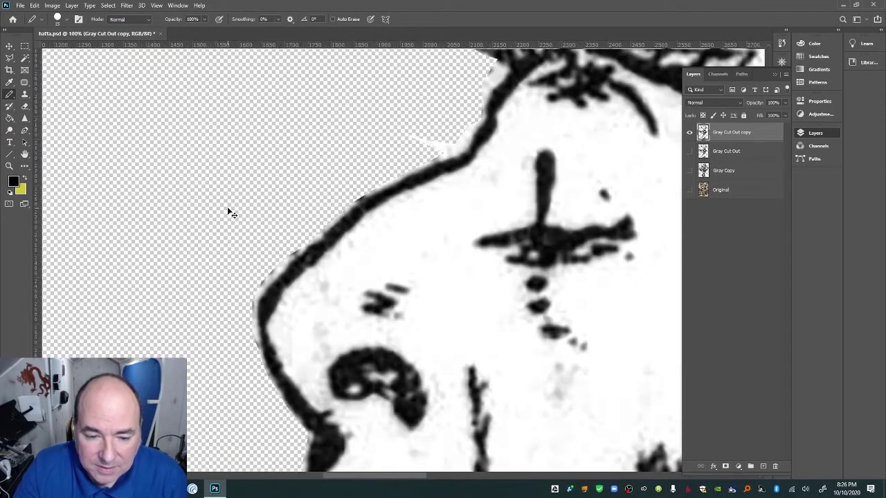
{"action": "scroll", "coordinate": [231, 213], "scroll_direction": "up", "scroll_amount": 1}
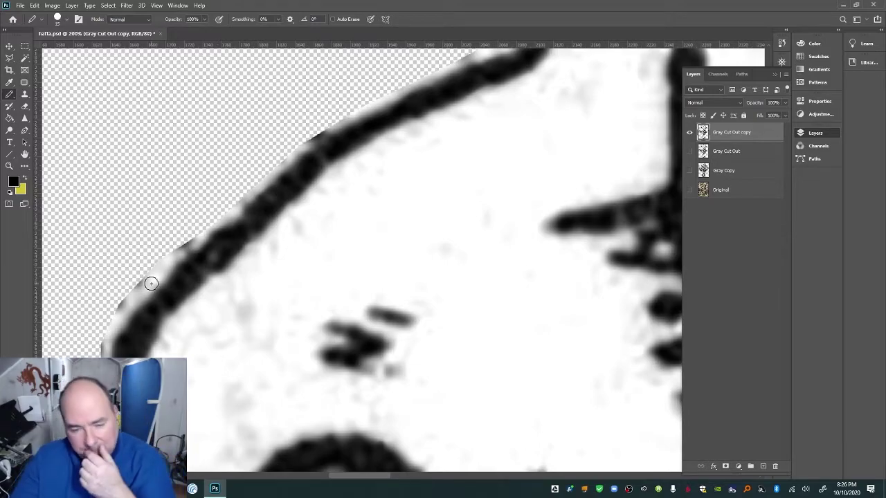
{"action": "scroll", "coordinate": [152, 286], "scroll_direction": "down", "scroll_amount": 3}
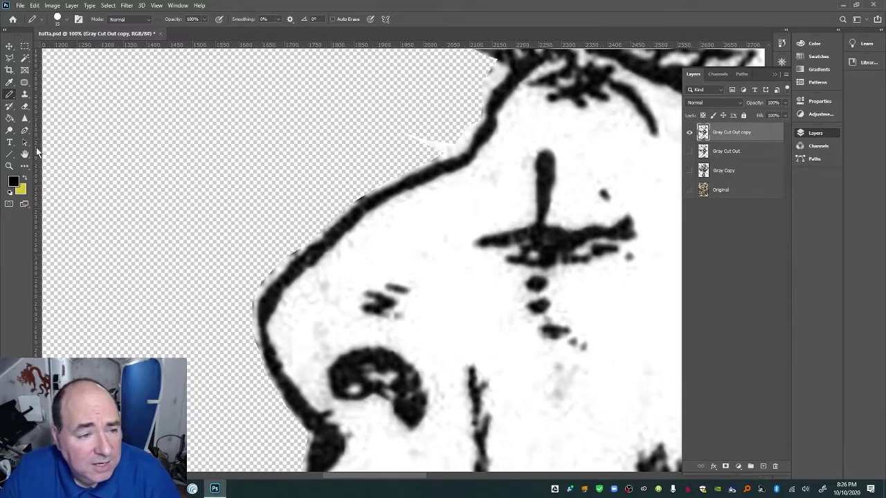
{"action": "mouse_move", "coordinate": [10, 129]}
{"action": "left_mouse_down"}
{"action": "mouse_move", "coordinate": [57, 147]}
{"action": "mouse_move", "coordinate": [52, 139]}
{"action": "left_mouse_up"}
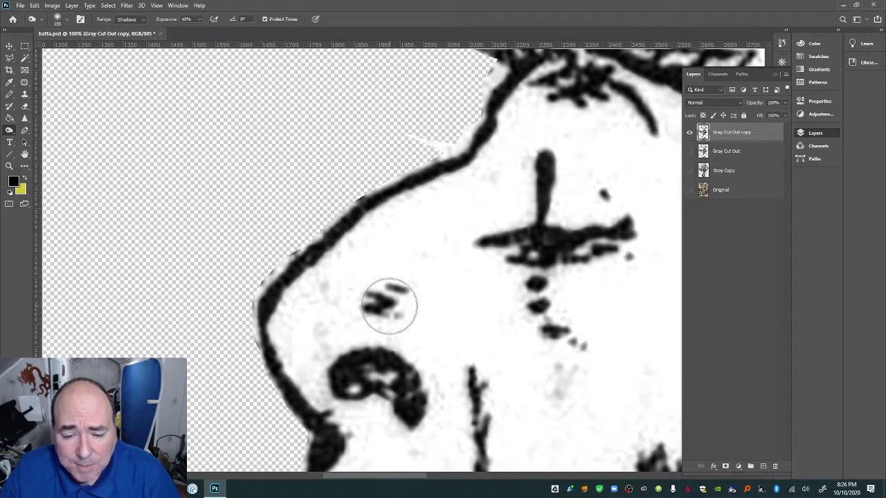
{"action": "scroll", "coordinate": [422, 346], "scroll_direction": "down", "scroll_amount": 1}
{"action": "scroll", "coordinate": [421, 346], "scroll_direction": "down", "scroll_amount": 4}
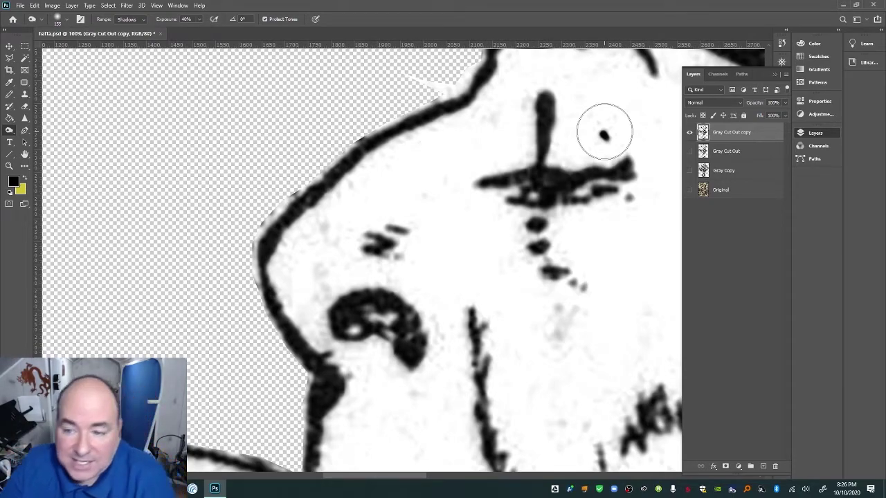
{"action": "mouse_move", "coordinate": [567, 278]}
{"action": "left_mouse_down"}
{"action": "mouse_move", "coordinate": [574, 287]}
{"action": "mouse_move", "coordinate": [533, 216]}
{"action": "mouse_move", "coordinate": [530, 191]}
{"action": "mouse_move", "coordinate": [548, 228]}
{"action": "mouse_move", "coordinate": [534, 184]}
{"action": "mouse_move", "coordinate": [515, 184]}
{"action": "mouse_move", "coordinate": [506, 168]}
{"action": "mouse_move", "coordinate": [494, 175]}
{"action": "mouse_move", "coordinate": [550, 174]}
{"action": "mouse_move", "coordinate": [569, 193]}
{"action": "mouse_move", "coordinate": [597, 184]}
{"action": "mouse_move", "coordinate": [582, 200]}
{"action": "mouse_move", "coordinate": [629, 170]}
{"action": "mouse_move", "coordinate": [629, 200]}
{"action": "mouse_move", "coordinate": [544, 159]}
{"action": "mouse_move", "coordinate": [546, 104]}
{"action": "mouse_move", "coordinate": [520, 131]}
{"action": "left_mouse_up"}
{"action": "mouse_move", "coordinate": [414, 216]}
{"action": "left_mouse_down"}
{"action": "mouse_move", "coordinate": [401, 204]}
{"action": "mouse_move", "coordinate": [374, 263]}
{"action": "mouse_move", "coordinate": [367, 251]}
{"action": "mouse_move", "coordinate": [415, 301]}
{"action": "mouse_move", "coordinate": [381, 287]}
{"action": "mouse_move", "coordinate": [395, 297]}
{"action": "mouse_move", "coordinate": [469, 300]}
{"action": "mouse_move", "coordinate": [475, 352]}
{"action": "left_mouse_up"}
Burn the long crease line running down the cheek behind the nostril
{"action": "scroll", "coordinate": [409, 332], "scroll_direction": "down", "scroll_amount": 3}
{"action": "scroll", "coordinate": [475, 352], "scroll_direction": "down", "scroll_amount": 4}
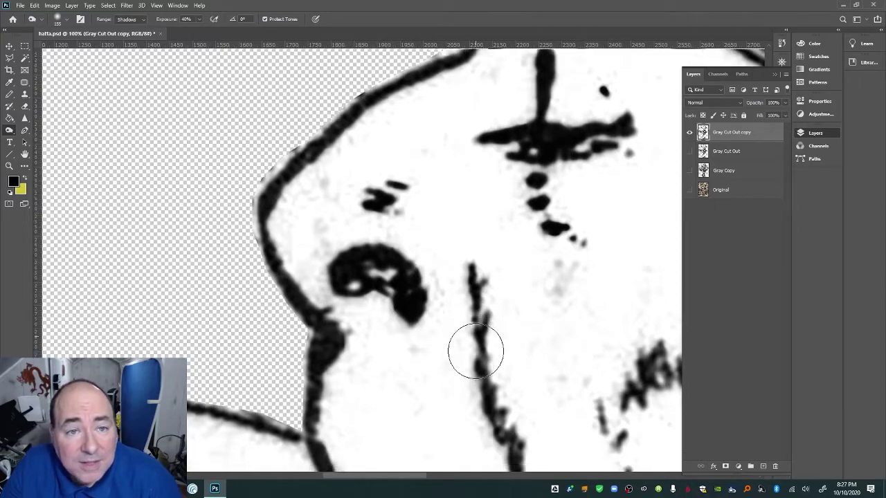
{"action": "scroll", "coordinate": [475, 351], "scroll_direction": "down", "scroll_amount": 2}
{"action": "mouse_move", "coordinate": [464, 192]}
{"action": "left_mouse_down"}
{"action": "mouse_move", "coordinate": [495, 338]}
{"action": "mouse_move", "coordinate": [530, 429]}
{"action": "mouse_move", "coordinate": [478, 286]}
{"action": "mouse_move", "coordinate": [475, 187]}
{"action": "mouse_move", "coordinate": [529, 291]}
{"action": "left_mouse_up"}
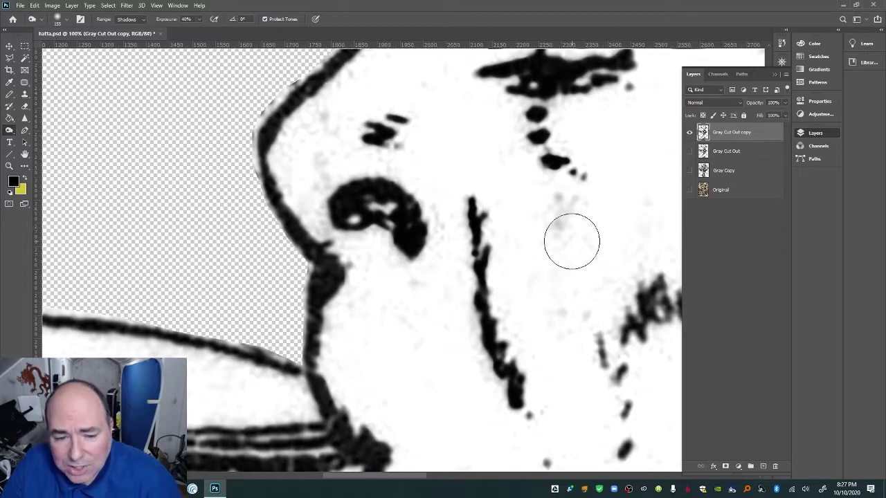
Burn the cheek hatching, the short temple lines and the lines of the ear
{"action": "scroll", "coordinate": [538, 352], "scroll_direction": "down", "scroll_amount": 2}
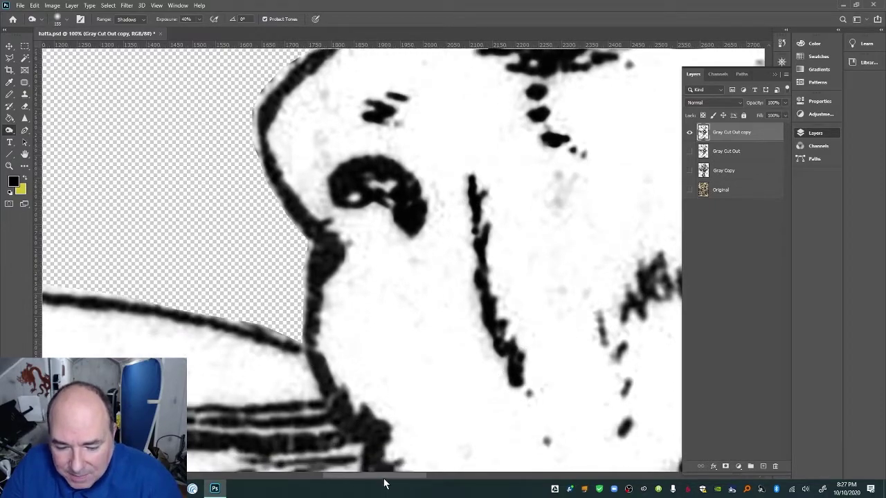
{"action": "left_click_drag", "start_coordinate": [384, 478], "coordinate": [425, 477]}
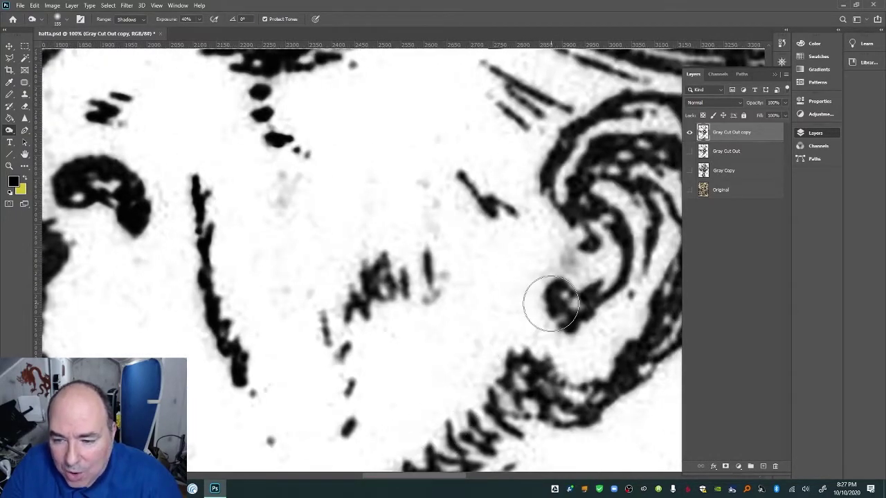
{"action": "mouse_move", "coordinate": [551, 304]}
{"action": "left_mouse_down"}
{"action": "mouse_move", "coordinate": [592, 299]}
{"action": "mouse_move", "coordinate": [628, 242]}
{"action": "mouse_move", "coordinate": [604, 208]}
{"action": "mouse_move", "coordinate": [563, 178]}
{"action": "mouse_move", "coordinate": [561, 164]}
{"action": "mouse_move", "coordinate": [554, 177]}
{"action": "mouse_move", "coordinate": [474, 206]}
{"action": "mouse_move", "coordinate": [434, 184]}
{"action": "mouse_move", "coordinate": [522, 221]}
{"action": "mouse_move", "coordinate": [502, 95]}
{"action": "mouse_move", "coordinate": [564, 130]}
{"action": "mouse_move", "coordinate": [454, 56]}
{"action": "mouse_move", "coordinate": [517, 111]}
{"action": "mouse_move", "coordinate": [482, 66]}
{"action": "mouse_move", "coordinate": [422, 267]}
{"action": "mouse_move", "coordinate": [423, 305]}
{"action": "mouse_move", "coordinate": [420, 246]}
{"action": "mouse_move", "coordinate": [362, 304]}
{"action": "mouse_move", "coordinate": [368, 293]}
{"action": "mouse_move", "coordinate": [337, 341]}
{"action": "mouse_move", "coordinate": [351, 433]}
{"action": "mouse_move", "coordinate": [346, 385]}
{"action": "mouse_move", "coordinate": [292, 396]}
{"action": "mouse_move", "coordinate": [245, 360]}
{"action": "mouse_move", "coordinate": [233, 293]}
{"action": "left_mouse_up"}
{"action": "key", "text": "ctrl+minus"}
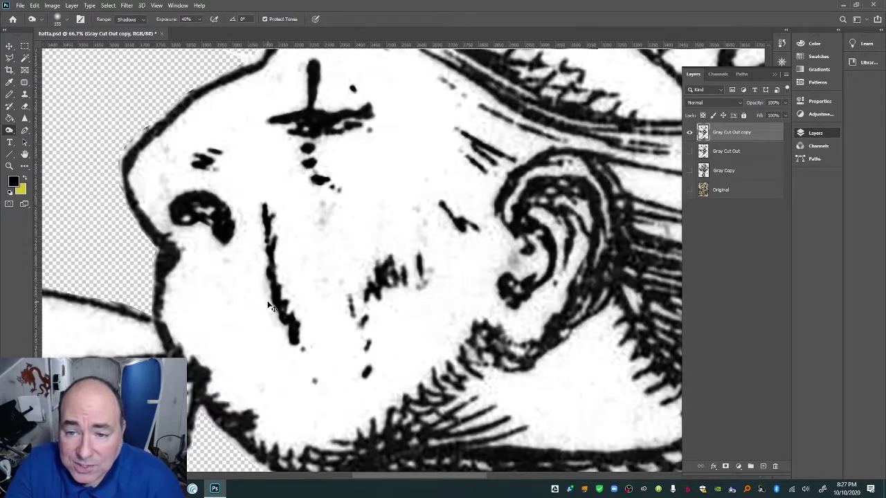
{"action": "key", "text": "ctrl+minus"}
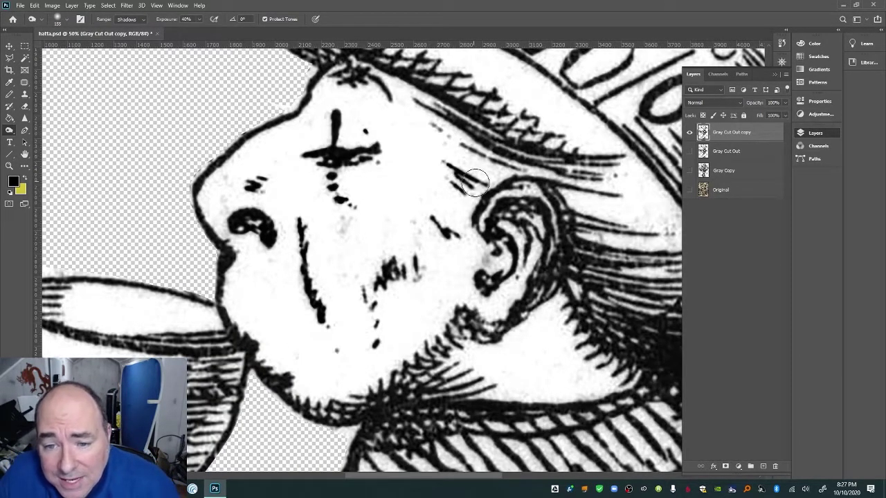
{"action": "mouse_move", "coordinate": [475, 181]}
{"action": "left_mouse_down"}
{"action": "mouse_move", "coordinate": [458, 136]}
{"action": "mouse_move", "coordinate": [495, 158]}
{"action": "mouse_move", "coordinate": [604, 169]}
{"action": "mouse_move", "coordinate": [573, 180]}
{"action": "mouse_move", "coordinate": [621, 195]}
{"action": "mouse_move", "coordinate": [577, 217]}
{"action": "mouse_move", "coordinate": [657, 232]}
{"action": "mouse_move", "coordinate": [558, 258]}
{"action": "mouse_move", "coordinate": [685, 271]}
{"action": "mouse_move", "coordinate": [557, 285]}
{"action": "mouse_move", "coordinate": [676, 309]}
{"action": "mouse_move", "coordinate": [629, 320]}
{"action": "mouse_move", "coordinate": [678, 357]}
{"action": "mouse_move", "coordinate": [593, 346]}
{"action": "mouse_move", "coordinate": [684, 393]}
{"action": "mouse_move", "coordinate": [591, 345]}
{"action": "mouse_move", "coordinate": [559, 303]}
{"action": "left_mouse_up"}
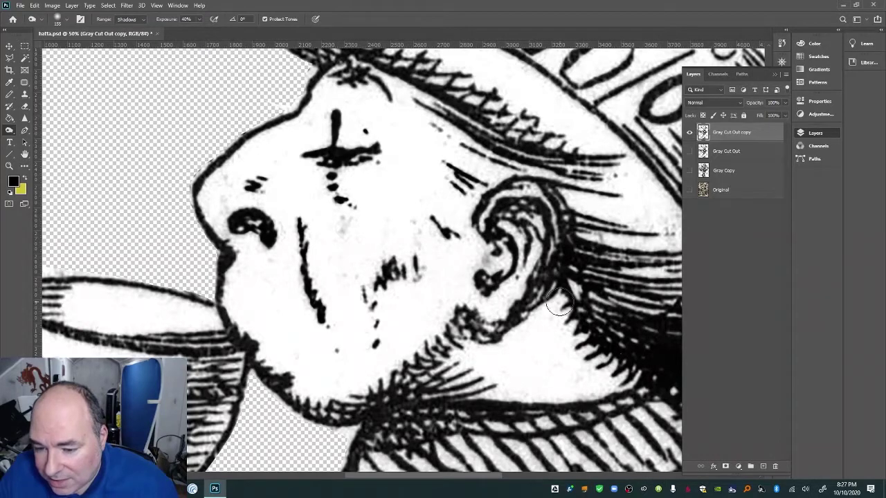
Burn the shading along the neck and jaw, the teacup lines beside the chin, and the hatching below the collar
{"action": "mouse_move", "coordinate": [645, 349]}
{"action": "left_mouse_down"}
{"action": "mouse_move", "coordinate": [444, 411]}
{"action": "mouse_move", "coordinate": [388, 416]}
{"action": "mouse_move", "coordinate": [383, 428]}
{"action": "mouse_move", "coordinate": [431, 425]}
{"action": "mouse_move", "coordinate": [437, 434]}
{"action": "mouse_move", "coordinate": [362, 451]}
{"action": "mouse_move", "coordinate": [391, 408]}
{"action": "mouse_move", "coordinate": [491, 393]}
{"action": "mouse_move", "coordinate": [494, 383]}
{"action": "mouse_move", "coordinate": [403, 381]}
{"action": "mouse_move", "coordinate": [458, 353]}
{"action": "mouse_move", "coordinate": [438, 349]}
{"action": "mouse_move", "coordinate": [459, 319]}
{"action": "mouse_move", "coordinate": [513, 322]}
{"action": "mouse_move", "coordinate": [483, 344]}
{"action": "mouse_move", "coordinate": [388, 366]}
{"action": "mouse_move", "coordinate": [369, 391]}
{"action": "mouse_move", "coordinate": [319, 415]}
{"action": "mouse_move", "coordinate": [268, 378]}
{"action": "mouse_move", "coordinate": [289, 342]}
{"action": "mouse_move", "coordinate": [287, 318]}
{"action": "mouse_move", "coordinate": [271, 336]}
{"action": "left_mouse_up"}
{"action": "scroll", "coordinate": [272, 336], "scroll_direction": "down", "scroll_amount": 1}
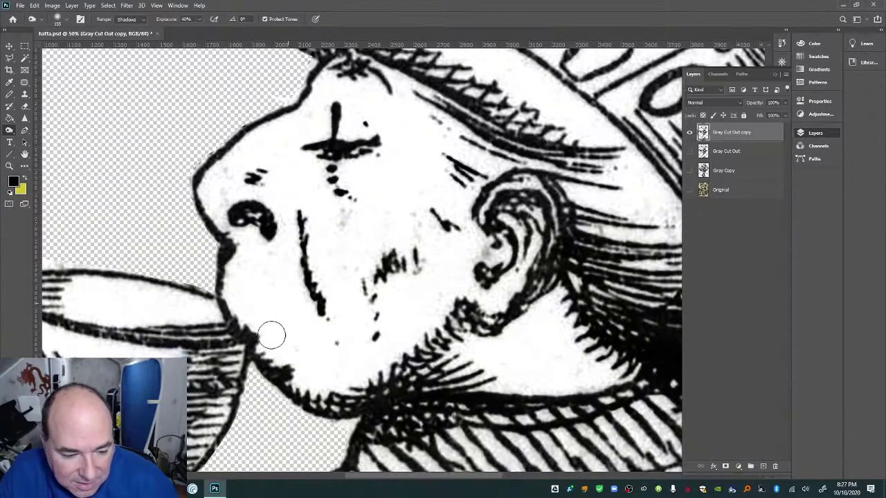
{"action": "scroll", "coordinate": [272, 335], "scroll_direction": "down", "scroll_amount": 2}
{"action": "mouse_move", "coordinate": [199, 379]}
{"action": "left_mouse_down"}
{"action": "mouse_move", "coordinate": [251, 385]}
{"action": "mouse_move", "coordinate": [211, 411]}
{"action": "mouse_move", "coordinate": [229, 414]}
{"action": "left_mouse_up"}
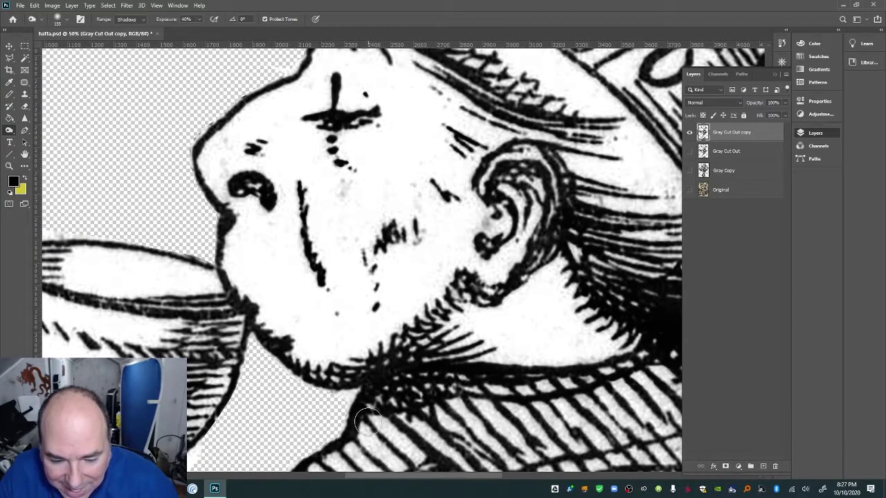
{"action": "mouse_move", "coordinate": [368, 423]}
{"action": "left_mouse_down"}
{"action": "mouse_move", "coordinate": [417, 460]}
{"action": "mouse_move", "coordinate": [448, 439]}
{"action": "mouse_move", "coordinate": [502, 464]}
{"action": "mouse_move", "coordinate": [593, 463]}
{"action": "mouse_move", "coordinate": [589, 448]}
{"action": "mouse_move", "coordinate": [630, 450]}
{"action": "left_mouse_up"}
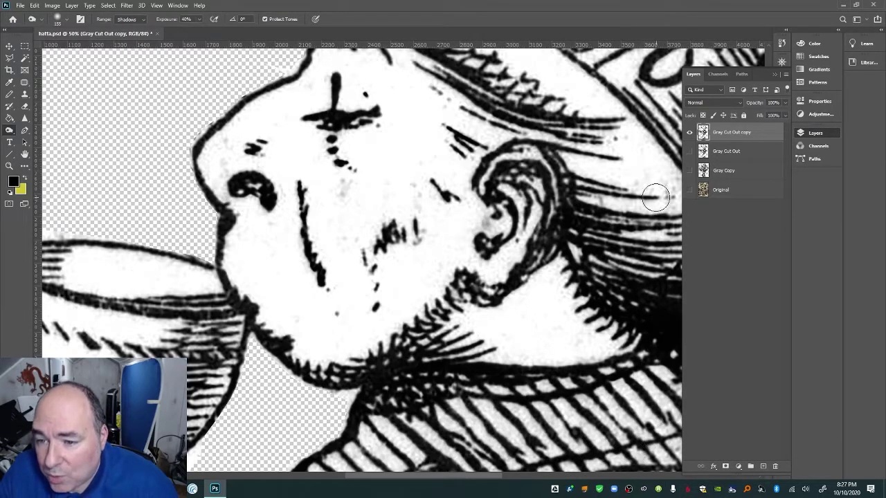
Burn the hatching under the hat brim, the edge of the price card and the lines along the front of the hat's crown
{"action": "mouse_move", "coordinate": [627, 90]}
{"action": "left_mouse_down"}
{"action": "mouse_move", "coordinate": [574, 107]}
{"action": "mouse_move", "coordinate": [443, 82]}
{"action": "mouse_move", "coordinate": [481, 77]}
{"action": "mouse_move", "coordinate": [524, 96]}
{"action": "left_mouse_up"}
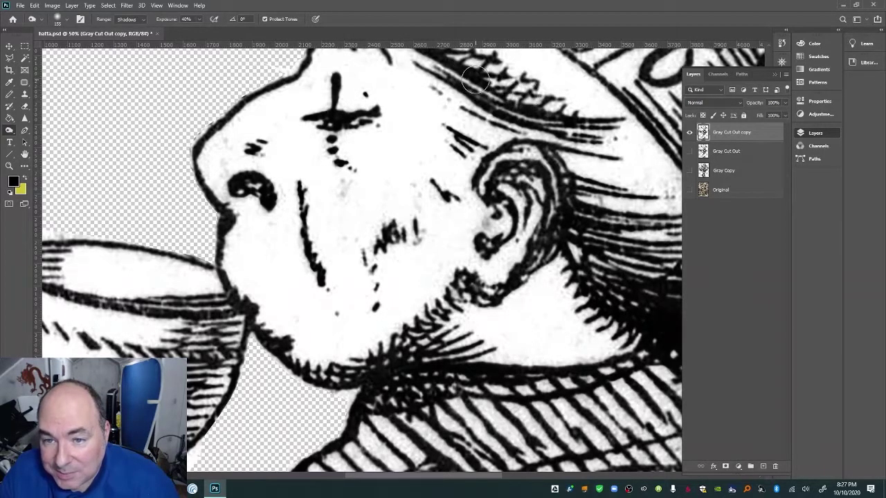
{"action": "left_click_drag", "start_coordinate": [475, 80], "coordinate": [522, 93]}
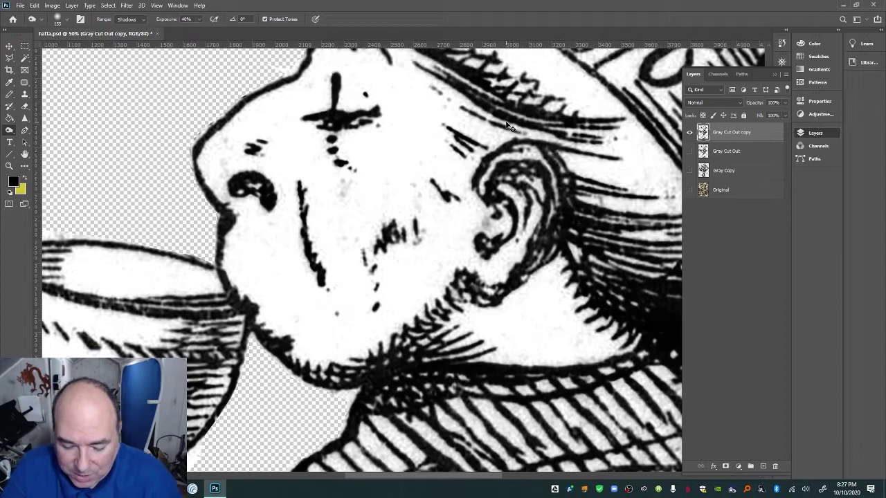
{"action": "key", "text": "ctrl+minus"}
{"action": "scroll", "coordinate": [506, 122], "scroll_direction": "up", "scroll_amount": 5}
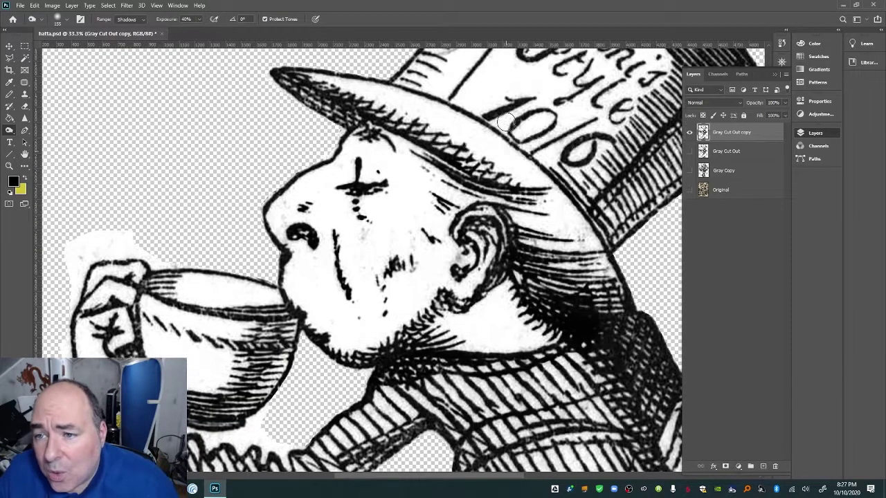
{"action": "scroll", "coordinate": [506, 122], "scroll_direction": "up", "scroll_amount": 5}
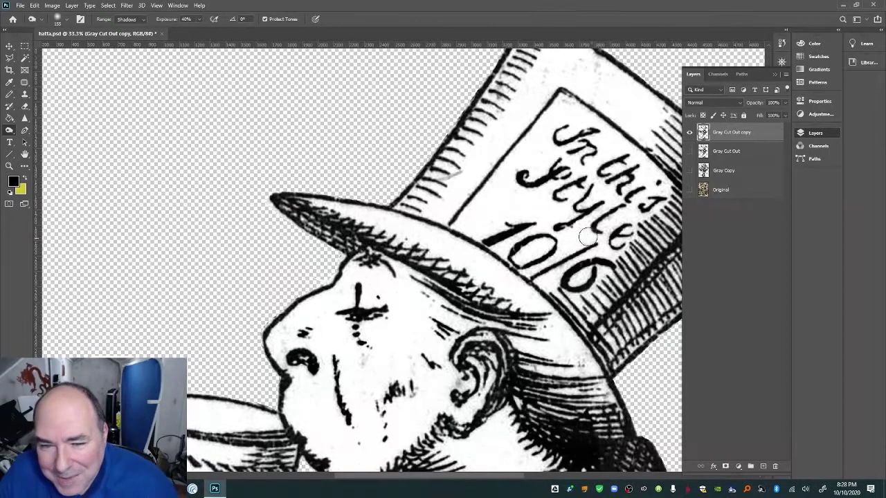
{"action": "left_click_drag", "start_coordinate": [454, 220], "coordinate": [485, 172]}
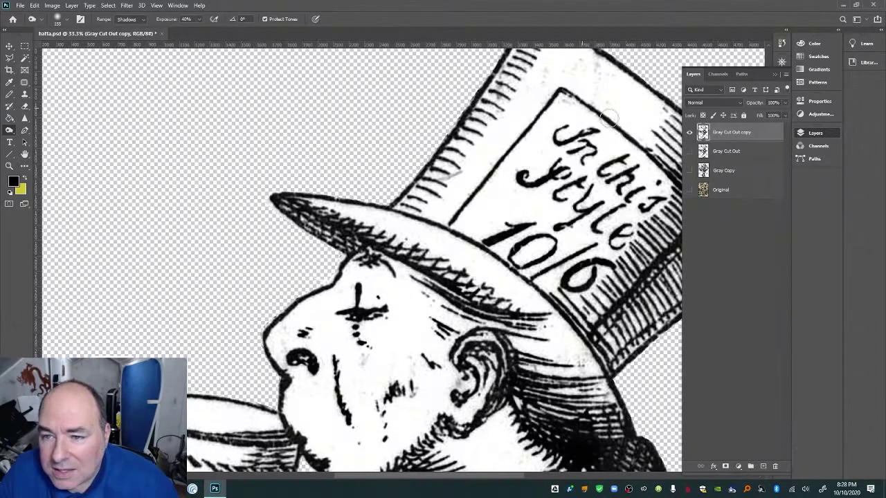
{"action": "scroll", "coordinate": [575, 152], "scroll_direction": "up", "scroll_amount": 3}
{"action": "scroll", "coordinate": [577, 150], "scroll_direction": "up", "scroll_amount": 1}
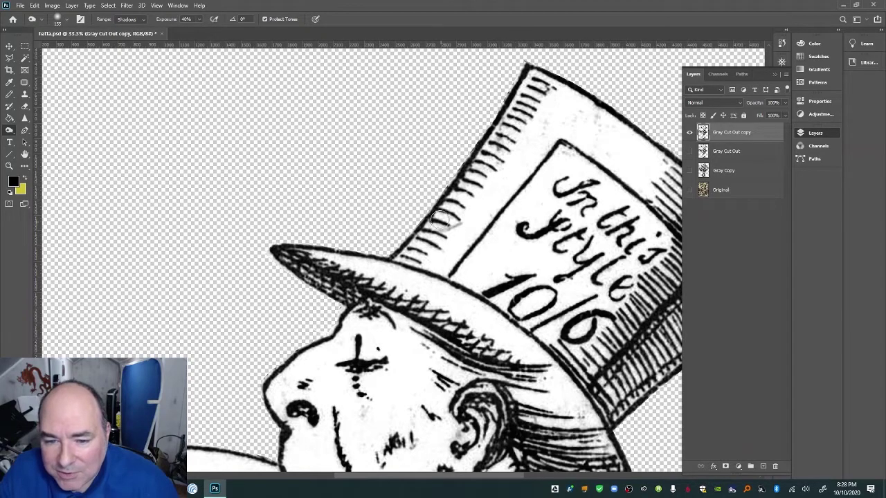
{"action": "mouse_move", "coordinate": [439, 220]}
{"action": "left_mouse_down"}
{"action": "mouse_move", "coordinate": [412, 267]}
{"action": "mouse_move", "coordinate": [295, 246]}
{"action": "mouse_move", "coordinate": [295, 263]}
{"action": "mouse_move", "coordinate": [323, 286]}
{"action": "mouse_move", "coordinate": [360, 299]}
{"action": "mouse_move", "coordinate": [366, 286]}
{"action": "mouse_move", "coordinate": [482, 332]}
{"action": "left_mouse_up"}
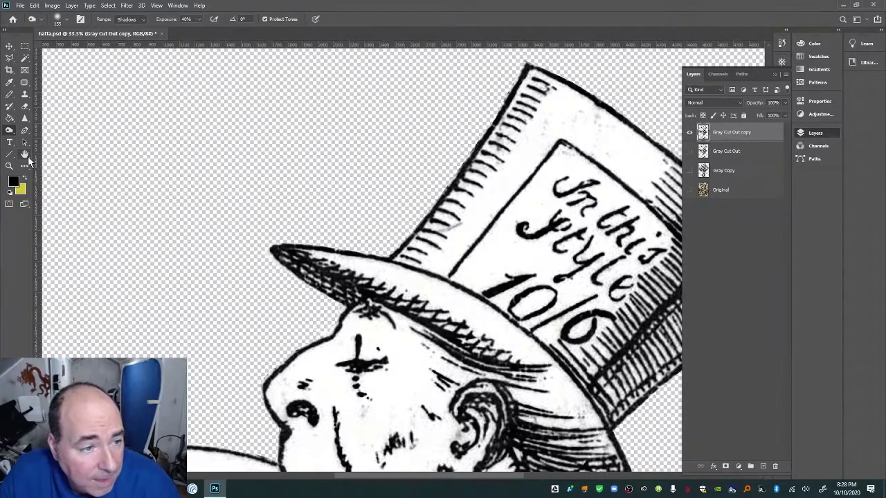
Burn the cross-hatching on the back of the shoulder and along the sleeve of the arm holding the bread
{"action": "left_click", "coordinate": [26, 155]}
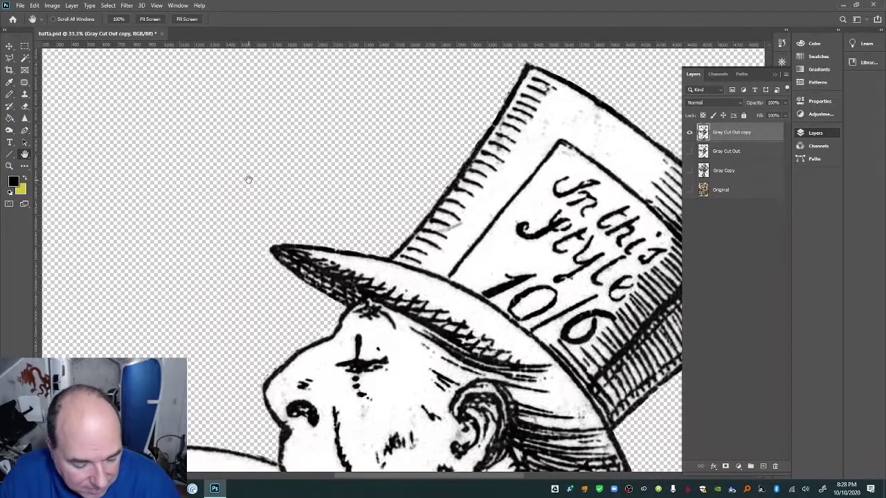
{"action": "left_click_drag", "start_coordinate": [492, 291], "coordinate": [450, 261]}
{"action": "left_click_drag", "start_coordinate": [427, 322], "coordinate": [440, 254]}
{"action": "key", "text": "space"}
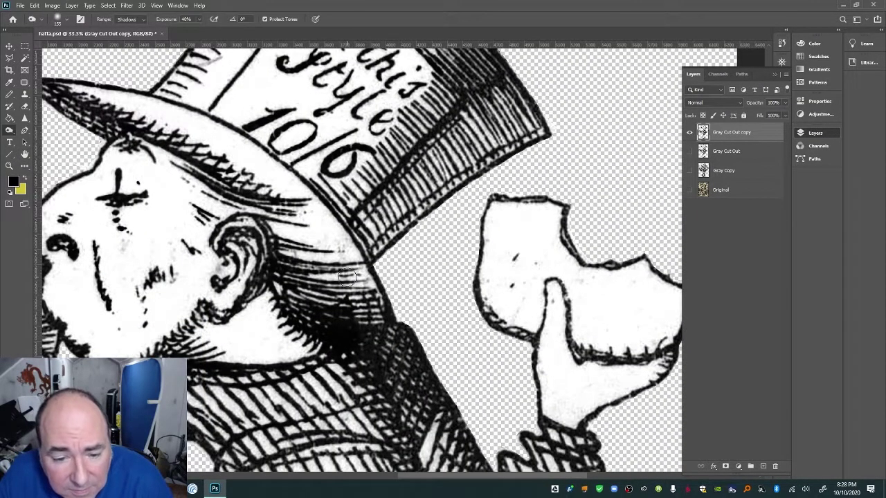
{"action": "scroll", "coordinate": [415, 306], "scroll_direction": "down", "scroll_amount": 2}
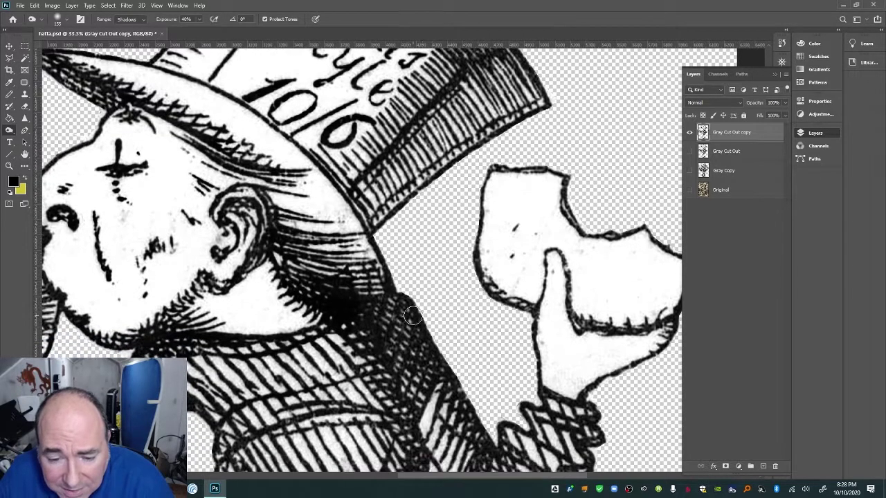
{"action": "mouse_move", "coordinate": [402, 301]}
{"action": "left_mouse_down"}
{"action": "mouse_move", "coordinate": [385, 345]}
{"action": "mouse_move", "coordinate": [409, 349]}
{"action": "mouse_move", "coordinate": [412, 314]}
{"action": "mouse_move", "coordinate": [400, 355]}
{"action": "mouse_move", "coordinate": [407, 323]}
{"action": "mouse_move", "coordinate": [427, 346]}
{"action": "mouse_move", "coordinate": [420, 321]}
{"action": "mouse_move", "coordinate": [435, 364]}
{"action": "mouse_move", "coordinate": [391, 364]}
{"action": "mouse_move", "coordinate": [391, 344]}
{"action": "mouse_move", "coordinate": [378, 346]}
{"action": "mouse_move", "coordinate": [380, 318]}
{"action": "mouse_move", "coordinate": [399, 292]}
{"action": "mouse_move", "coordinate": [392, 328]}
{"action": "left_mouse_up"}
{"action": "scroll", "coordinate": [408, 346], "scroll_direction": "down", "scroll_amount": 3}
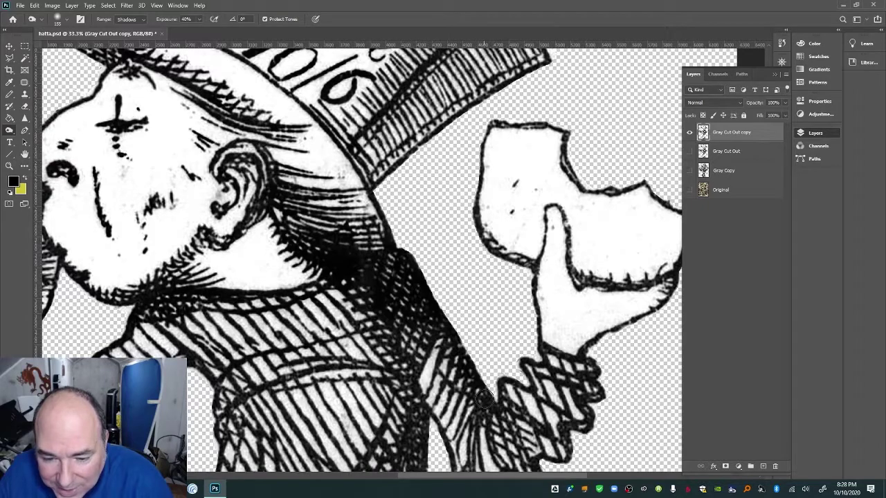
{"action": "mouse_move", "coordinate": [484, 398]}
{"action": "left_mouse_down"}
{"action": "mouse_move", "coordinate": [442, 319]}
{"action": "mouse_move", "coordinate": [422, 315]}
{"action": "mouse_move", "coordinate": [397, 372]}
{"action": "mouse_move", "coordinate": [436, 337]}
{"action": "mouse_move", "coordinate": [407, 372]}
{"action": "mouse_move", "coordinate": [401, 344]}
{"action": "left_mouse_up"}
Burn the shaded folds down the back of the coat and the scalloped edge of the ruffled cuff
{"action": "scroll", "coordinate": [429, 346], "scroll_direction": "down", "scroll_amount": 4}
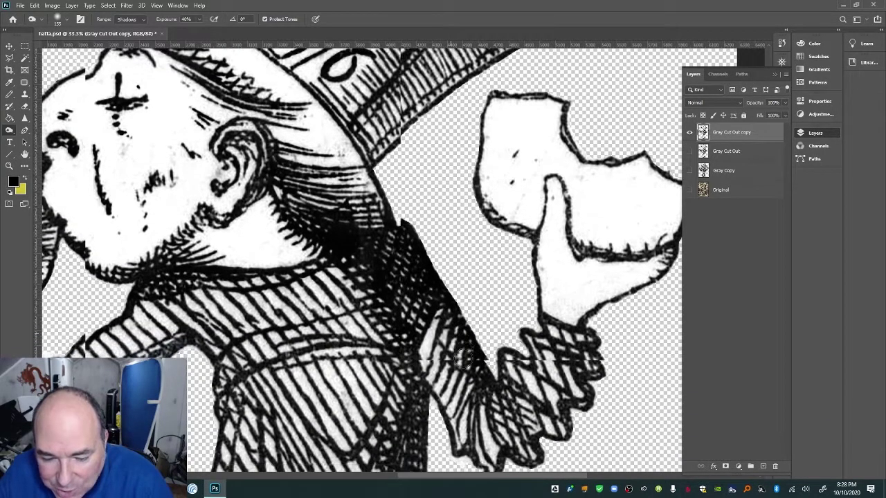
{"action": "scroll", "coordinate": [427, 327], "scroll_direction": "down", "scroll_amount": 1}
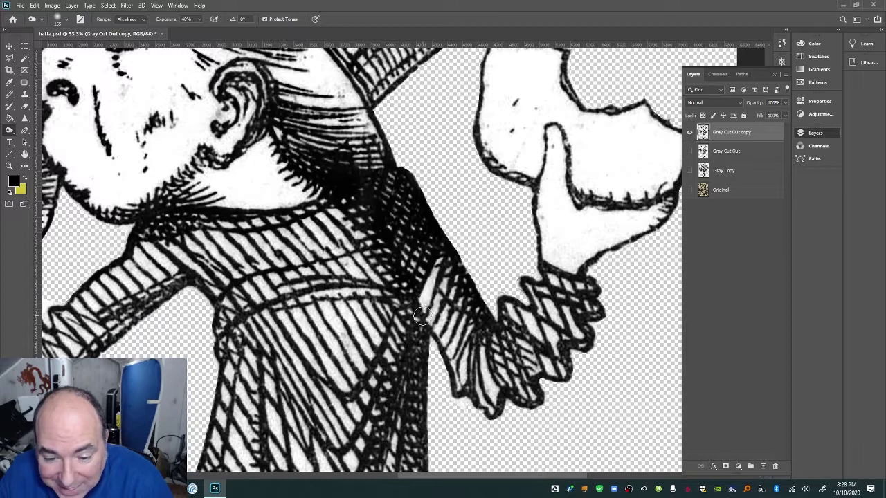
{"action": "mouse_move", "coordinate": [422, 315]}
{"action": "left_mouse_down"}
{"action": "mouse_move", "coordinate": [420, 434]}
{"action": "mouse_move", "coordinate": [422, 331]}
{"action": "mouse_move", "coordinate": [408, 423]}
{"action": "mouse_move", "coordinate": [411, 308]}
{"action": "mouse_move", "coordinate": [378, 420]}
{"action": "mouse_move", "coordinate": [374, 381]}
{"action": "mouse_move", "coordinate": [347, 397]}
{"action": "mouse_move", "coordinate": [360, 377]}
{"action": "mouse_move", "coordinate": [316, 343]}
{"action": "mouse_move", "coordinate": [338, 358]}
{"action": "mouse_move", "coordinate": [372, 361]}
{"action": "mouse_move", "coordinate": [342, 394]}
{"action": "mouse_move", "coordinate": [317, 368]}
{"action": "mouse_move", "coordinate": [329, 377]}
{"action": "mouse_move", "coordinate": [329, 350]}
{"action": "left_mouse_up"}
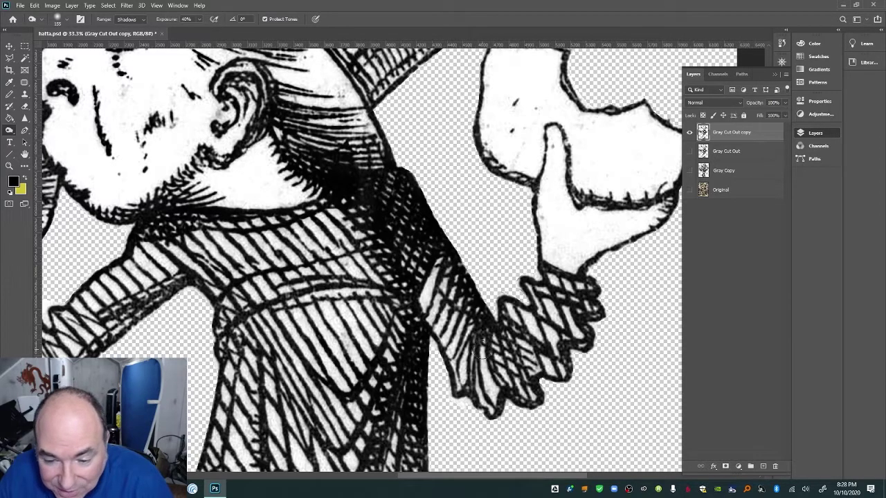
{"action": "mouse_move", "coordinate": [538, 397]}
{"action": "left_mouse_down"}
{"action": "mouse_move", "coordinate": [516, 403]}
{"action": "mouse_move", "coordinate": [590, 352]}
{"action": "mouse_move", "coordinate": [586, 300]}
{"action": "mouse_move", "coordinate": [551, 291]}
{"action": "mouse_move", "coordinate": [589, 291]}
{"action": "mouse_move", "coordinate": [579, 356]}
{"action": "mouse_move", "coordinate": [571, 345]}
{"action": "mouse_move", "coordinate": [567, 372]}
{"action": "mouse_move", "coordinate": [523, 400]}
{"action": "mouse_move", "coordinate": [500, 386]}
{"action": "mouse_move", "coordinate": [484, 324]}
{"action": "mouse_move", "coordinate": [526, 374]}
{"action": "left_mouse_up"}
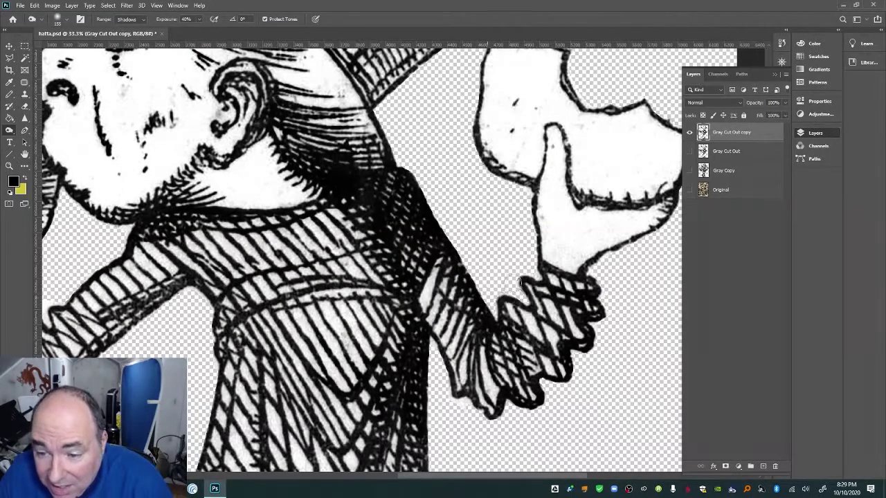
Burn the outlines of the raised hand and the bitten bread, plus the rear edge of the hat brim
{"action": "mouse_move", "coordinate": [520, 282]}
{"action": "left_mouse_down"}
{"action": "mouse_move", "coordinate": [604, 263]}
{"action": "mouse_move", "coordinate": [645, 229]}
{"action": "left_mouse_up"}
{"action": "mouse_move", "coordinate": [540, 256]}
{"action": "left_mouse_down"}
{"action": "mouse_move", "coordinate": [542, 167]}
{"action": "mouse_move", "coordinate": [567, 125]}
{"action": "mouse_move", "coordinate": [578, 197]}
{"action": "mouse_move", "coordinate": [637, 202]}
{"action": "mouse_move", "coordinate": [673, 187]}
{"action": "mouse_move", "coordinate": [663, 113]}
{"action": "mouse_move", "coordinate": [586, 98]}
{"action": "mouse_move", "coordinate": [565, 63]}
{"action": "mouse_move", "coordinate": [577, 108]}
{"action": "left_mouse_up"}
{"action": "left_click_drag", "start_coordinate": [481, 135], "coordinate": [532, 180]}
{"action": "mouse_move", "coordinate": [363, 118]}
{"action": "left_mouse_down"}
{"action": "mouse_move", "coordinate": [357, 88]}
{"action": "mouse_move", "coordinate": [382, 115]}
{"action": "left_mouse_up"}
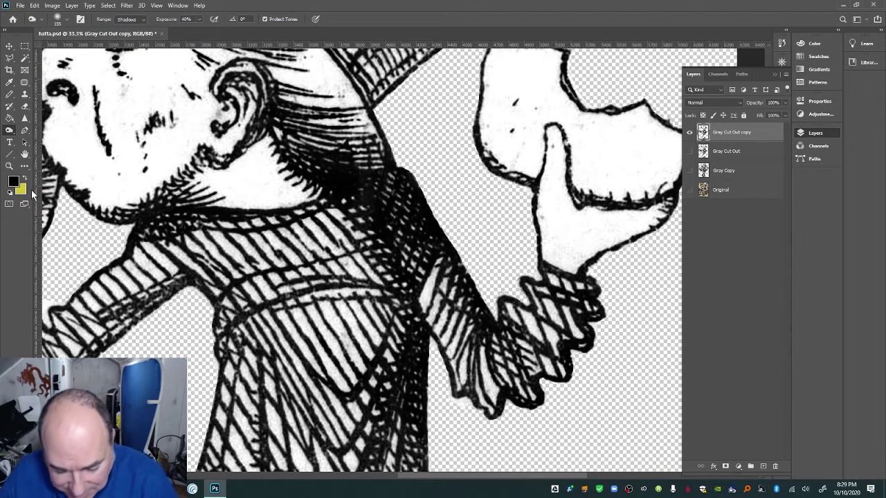
Burn the fold lines, hem and border lines across the lower part of the coat
{"action": "key", "text": "space"}
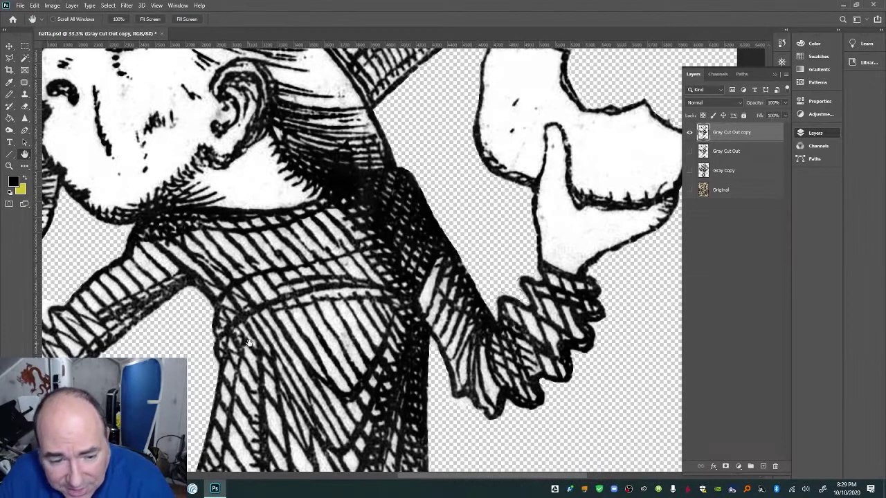
{"action": "left_click_drag", "start_coordinate": [248, 340], "coordinate": [338, 216]}
{"action": "mouse_move", "coordinate": [338, 369]}
{"action": "left_mouse_down"}
{"action": "mouse_move", "coordinate": [346, 245]}
{"action": "mouse_move", "coordinate": [359, 209]}
{"action": "mouse_move", "coordinate": [371, 208]}
{"action": "left_mouse_up"}
{"action": "key", "text": "o"}
{"action": "left_click_drag", "start_coordinate": [377, 170], "coordinate": [406, 239]}
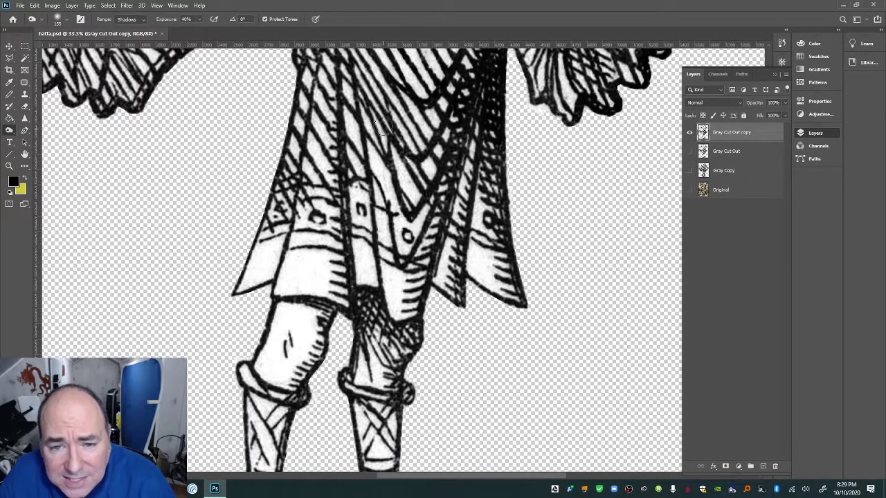
{"action": "left_click_drag", "start_coordinate": [384, 127], "coordinate": [397, 159]}
{"action": "left_click_drag", "start_coordinate": [397, 107], "coordinate": [425, 154]}
{"action": "left_click_drag", "start_coordinate": [476, 234], "coordinate": [535, 260]}
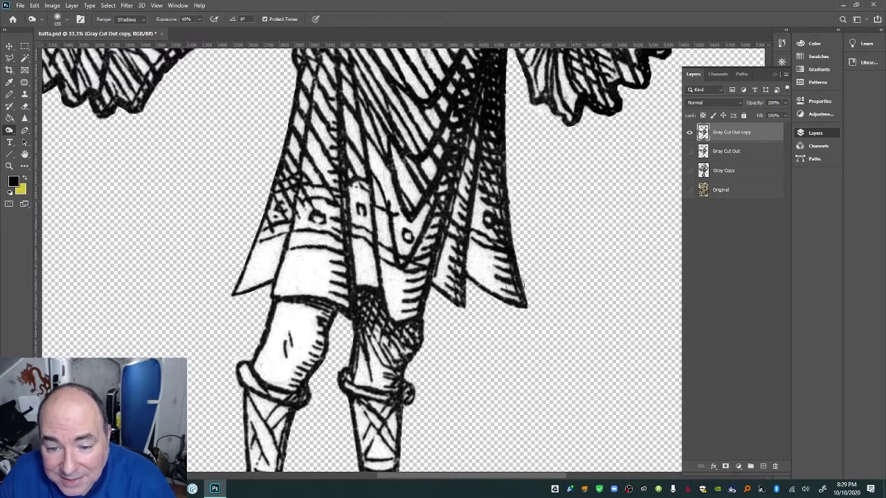
{"action": "mouse_move", "coordinate": [450, 288]}
{"action": "left_mouse_down"}
{"action": "mouse_move", "coordinate": [455, 305]}
{"action": "mouse_move", "coordinate": [471, 311]}
{"action": "left_mouse_up"}
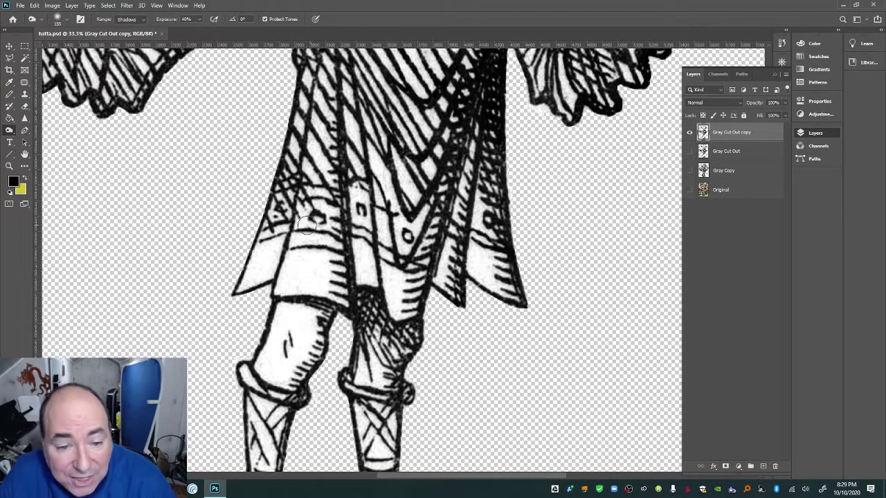
{"action": "left_click_drag", "start_coordinate": [259, 238], "coordinate": [312, 242]}
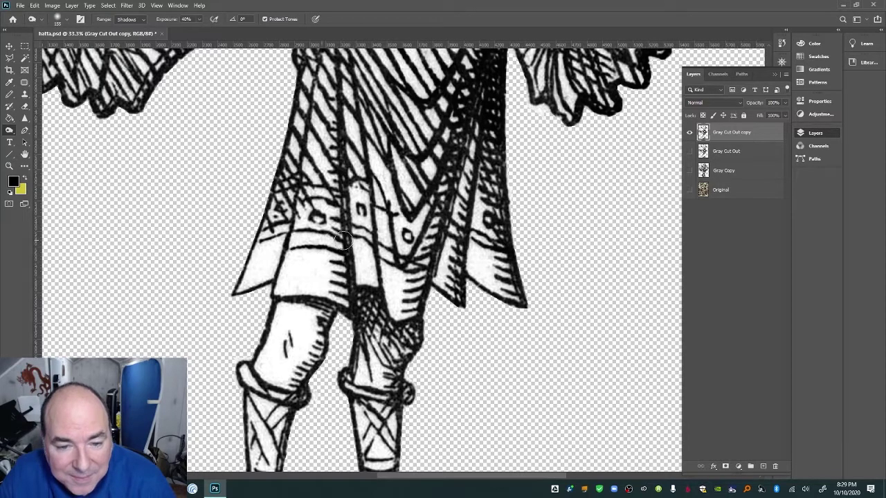
{"action": "key", "text": "h"}
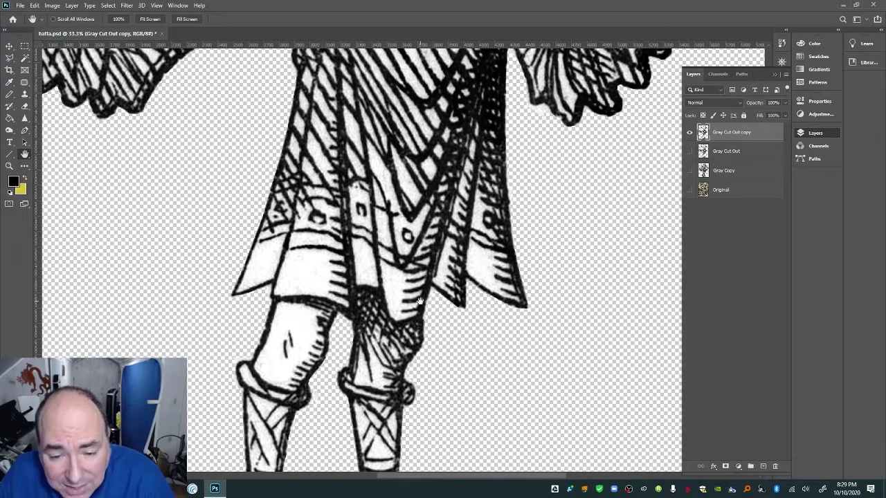
{"action": "key", "text": "o"}
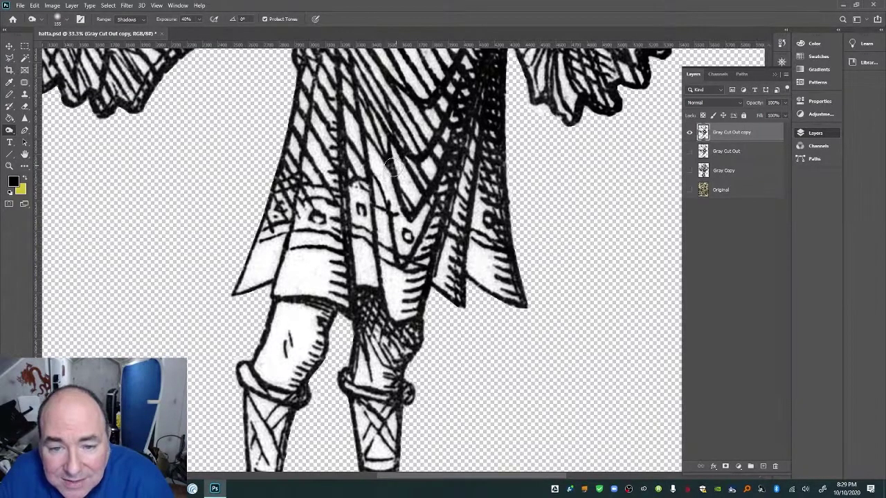
Burn the hatching around the knees and the crossed wrappings on the upper part of both stockings
{"action": "scroll", "coordinate": [311, 277], "scroll_direction": "down", "scroll_amount": 3}
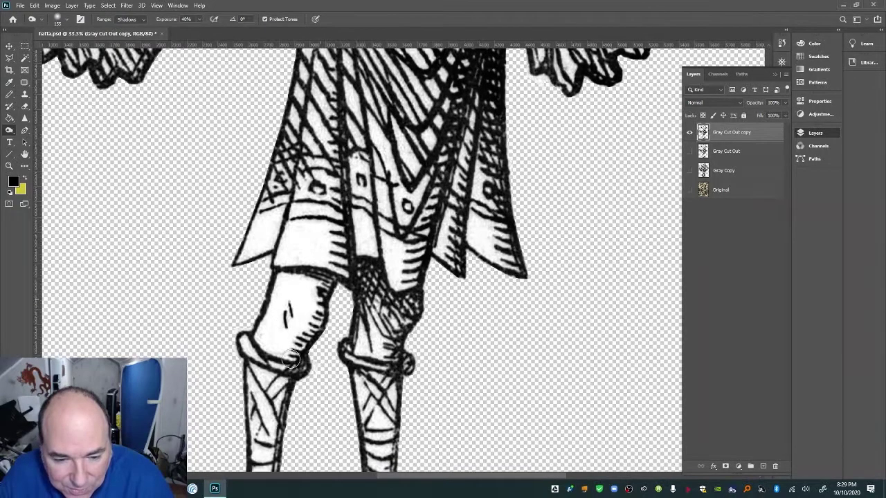
{"action": "key", "text": "h"}
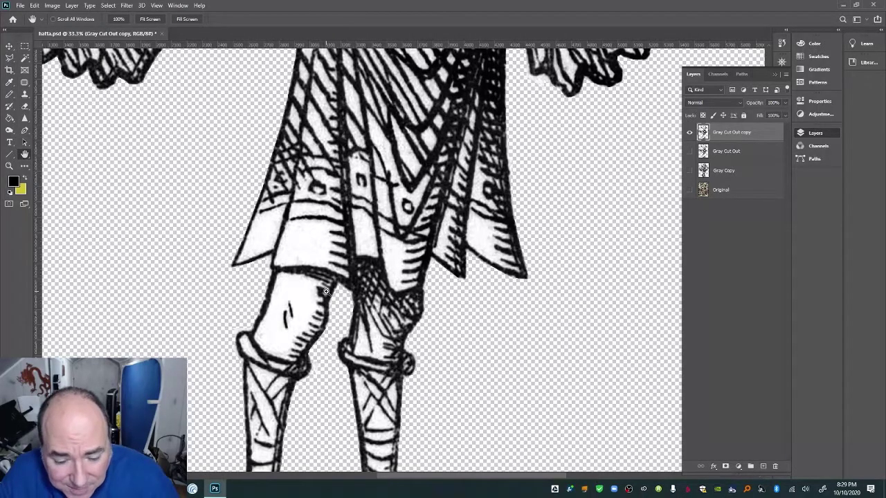
{"action": "key", "text": "o"}
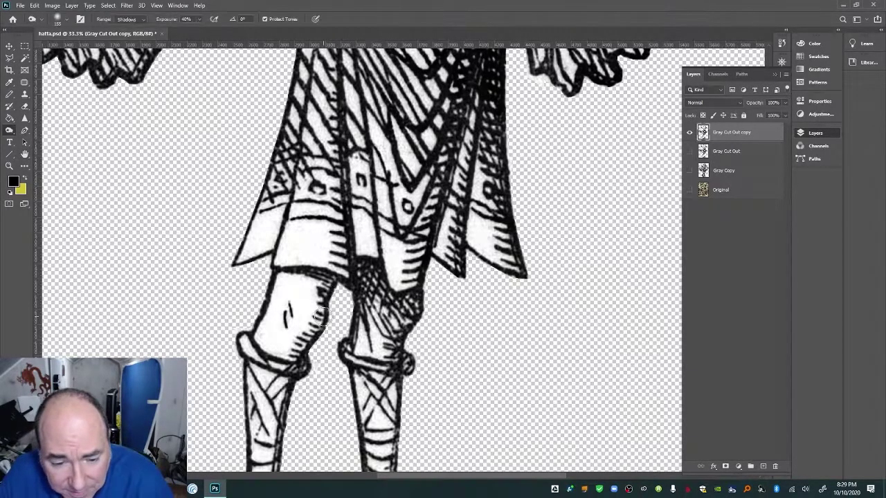
{"action": "mouse_move", "coordinate": [367, 299]}
{"action": "left_mouse_down"}
{"action": "mouse_move", "coordinate": [386, 320]}
{"action": "mouse_move", "coordinate": [398, 315]}
{"action": "left_mouse_up"}
{"action": "scroll", "coordinate": [394, 384], "scroll_direction": "down", "scroll_amount": 1}
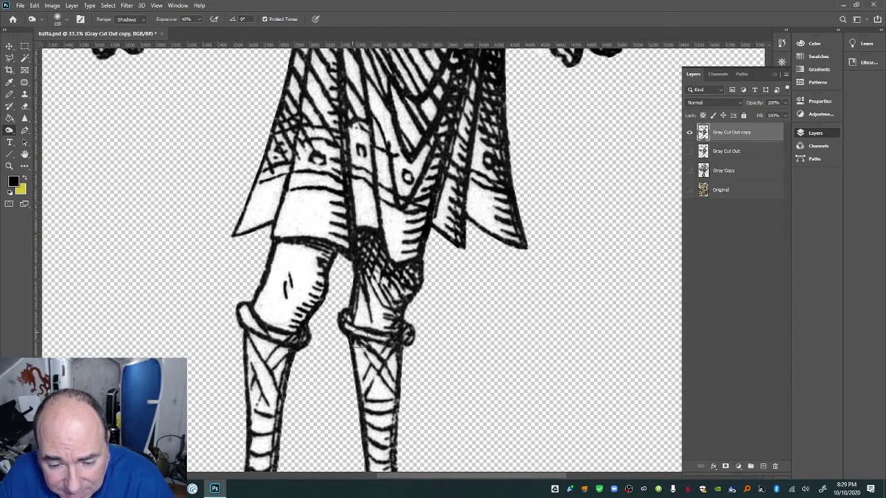
{"action": "mouse_move", "coordinate": [360, 338]}
{"action": "left_mouse_down"}
{"action": "mouse_move", "coordinate": [385, 372]}
{"action": "mouse_move", "coordinate": [393, 427]}
{"action": "left_mouse_up"}
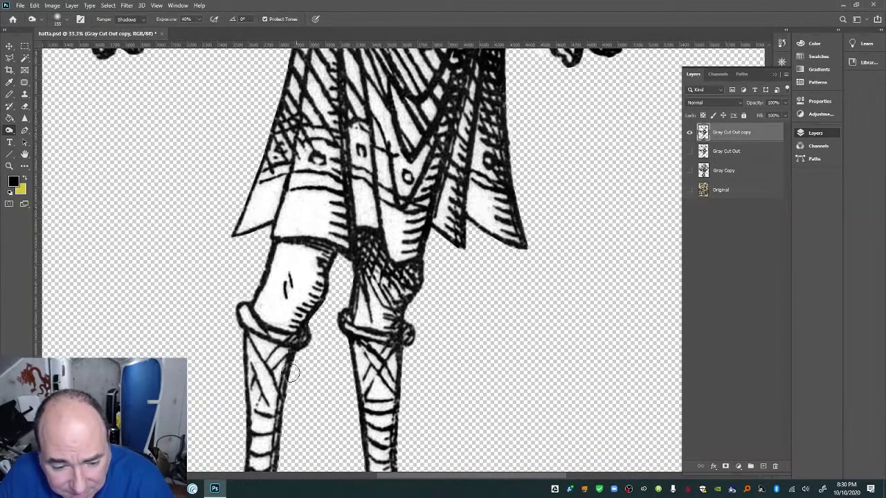
{"action": "mouse_move", "coordinate": [264, 353]}
{"action": "left_mouse_down"}
{"action": "mouse_move", "coordinate": [286, 386]}
{"action": "mouse_move", "coordinate": [270, 405]}
{"action": "left_mouse_up"}
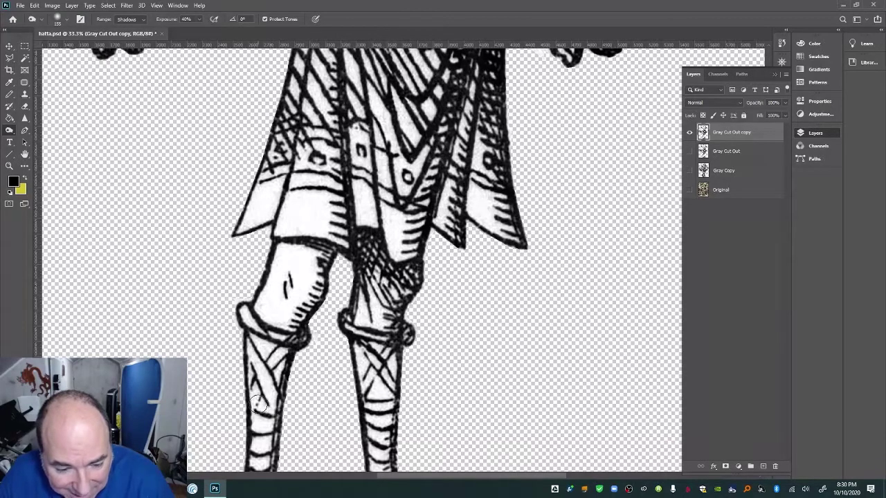
Burn the outlines and wrappings of the lower legs and darken the hatching of both shoes
{"action": "scroll", "coordinate": [297, 392], "scroll_direction": "down", "scroll_amount": 5}
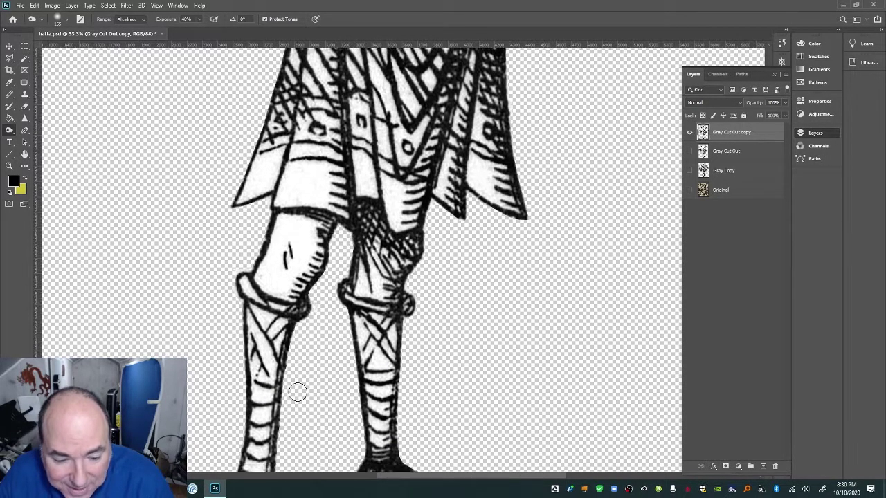
{"action": "scroll", "coordinate": [236, 374], "scroll_direction": "down", "scroll_amount": 5}
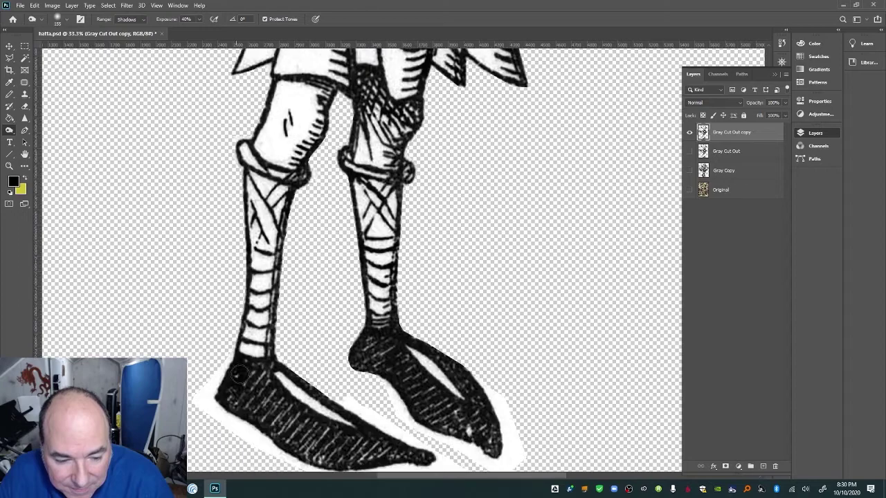
{"action": "left_click_drag", "start_coordinate": [242, 306], "coordinate": [242, 335]}
{"action": "mouse_move", "coordinate": [285, 280]}
{"action": "left_mouse_down"}
{"action": "mouse_move", "coordinate": [276, 340]}
{"action": "mouse_move", "coordinate": [275, 293]}
{"action": "mouse_move", "coordinate": [292, 214]}
{"action": "left_mouse_up"}
{"action": "mouse_move", "coordinate": [371, 235]}
{"action": "left_mouse_down"}
{"action": "mouse_move", "coordinate": [375, 357]}
{"action": "mouse_move", "coordinate": [371, 326]}
{"action": "mouse_move", "coordinate": [357, 361]}
{"action": "mouse_move", "coordinate": [390, 386]}
{"action": "mouse_move", "coordinate": [394, 402]}
{"action": "mouse_move", "coordinate": [456, 435]}
{"action": "mouse_move", "coordinate": [458, 423]}
{"action": "mouse_move", "coordinate": [398, 353]}
{"action": "mouse_move", "coordinate": [405, 345]}
{"action": "mouse_move", "coordinate": [442, 359]}
{"action": "mouse_move", "coordinate": [488, 408]}
{"action": "mouse_move", "coordinate": [505, 441]}
{"action": "mouse_move", "coordinate": [498, 454]}
{"action": "mouse_move", "coordinate": [491, 435]}
{"action": "mouse_move", "coordinate": [450, 460]}
{"action": "mouse_move", "coordinate": [314, 462]}
{"action": "mouse_move", "coordinate": [330, 434]}
{"action": "mouse_move", "coordinate": [285, 406]}
{"action": "mouse_move", "coordinate": [243, 359]}
{"action": "left_mouse_up"}
{"action": "mouse_move", "coordinate": [310, 434]}
{"action": "left_mouse_down"}
{"action": "mouse_move", "coordinate": [356, 436]}
{"action": "mouse_move", "coordinate": [433, 460]}
{"action": "left_mouse_up"}
{"action": "left_click_drag", "start_coordinate": [380, 376], "coordinate": [364, 368]}
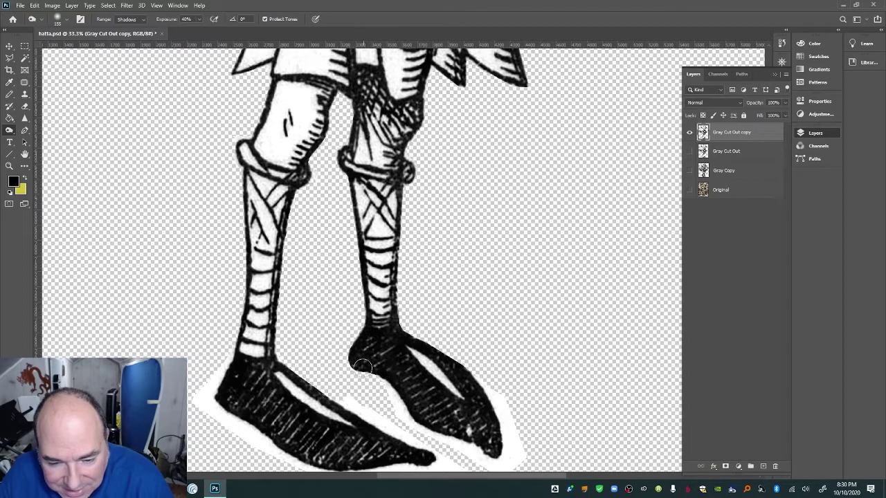
Fit the whole figure in view and compare the burned copy with the Gray Cut Out layer by switching their visibility
{"action": "scroll", "coordinate": [465, 342], "scroll_direction": "down", "scroll_amount": 2}
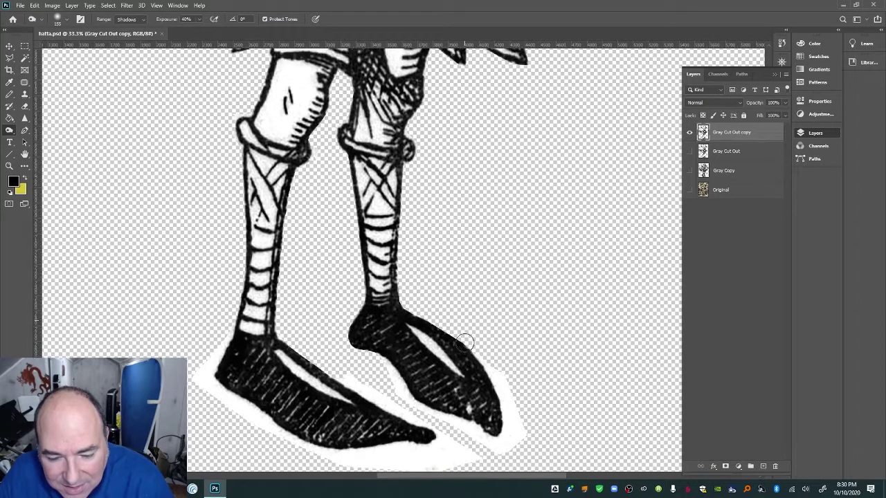
{"action": "scroll", "coordinate": [464, 343], "scroll_direction": "down", "scroll_amount": 4}
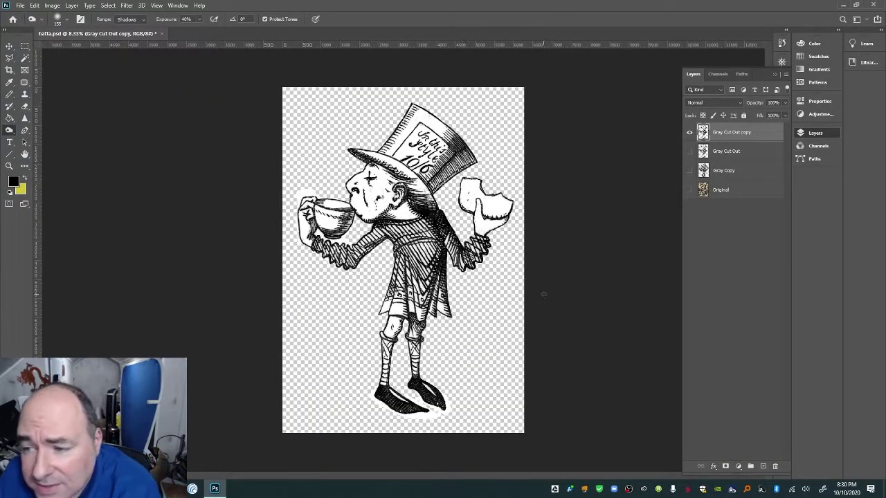
{"action": "left_click", "coordinate": [9, 167]}
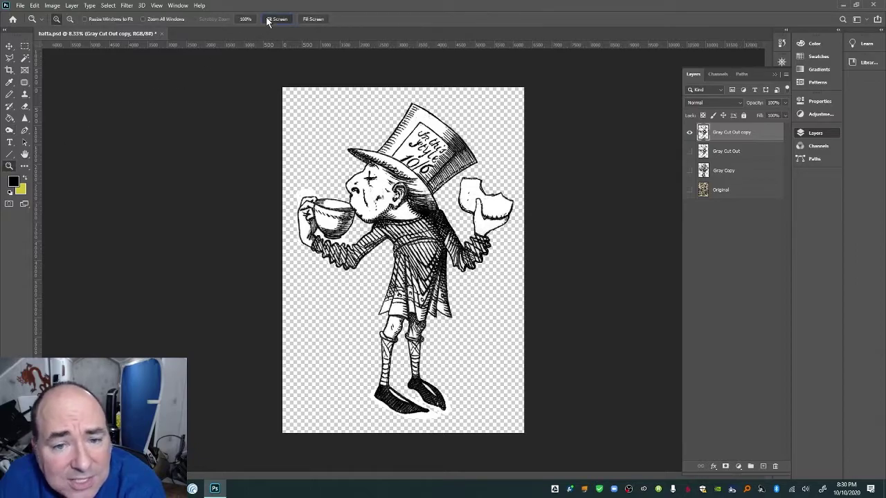
{"action": "left_click", "coordinate": [276, 19]}
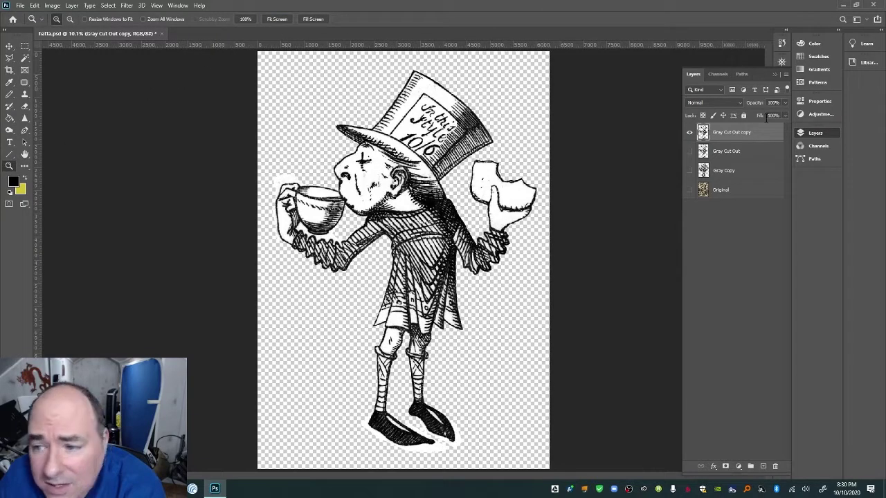
{"action": "left_click", "coordinate": [690, 132]}
{"action": "left_click", "coordinate": [690, 132]}
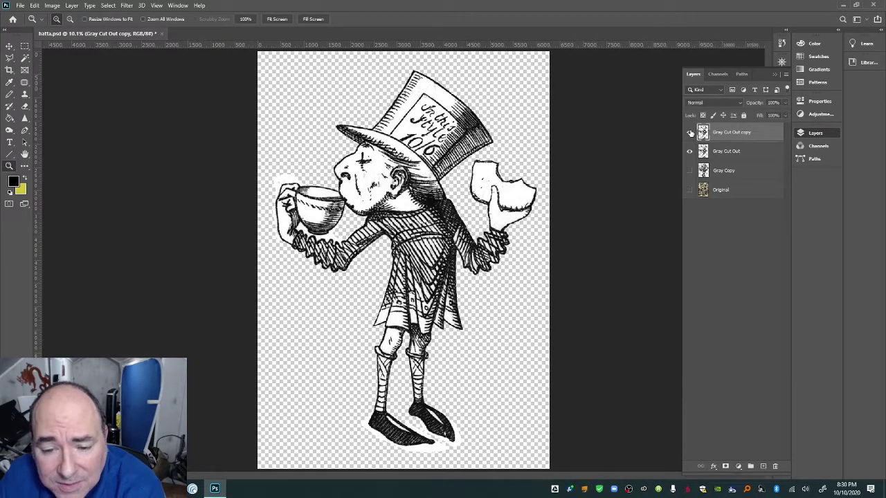
{"action": "left_click", "coordinate": [690, 132]}
{"action": "left_click", "coordinate": [690, 132]}
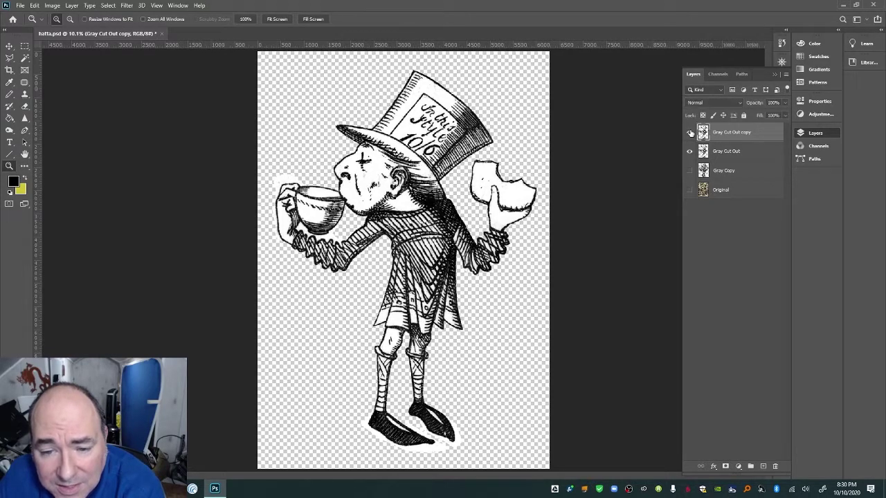
{"action": "left_click", "coordinate": [690, 132]}
{"action": "left_click", "coordinate": [690, 132]}
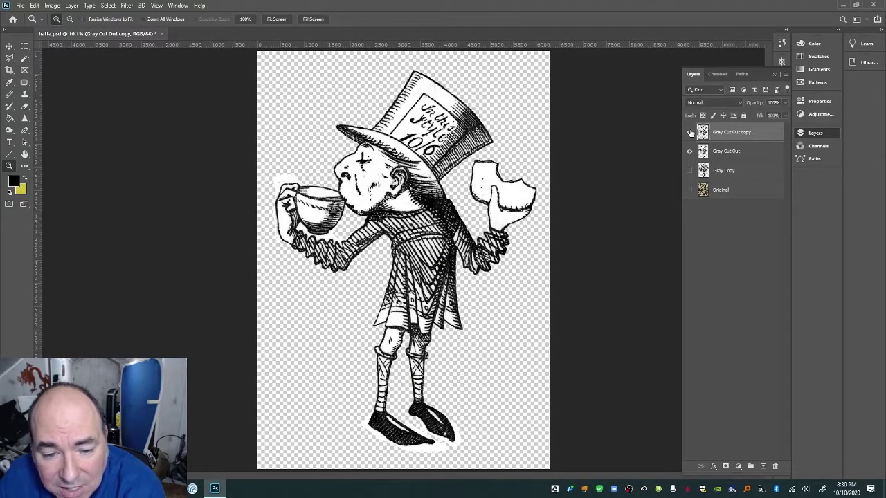
{"action": "left_click", "coordinate": [690, 132]}
{"action": "left_click", "coordinate": [690, 132]}
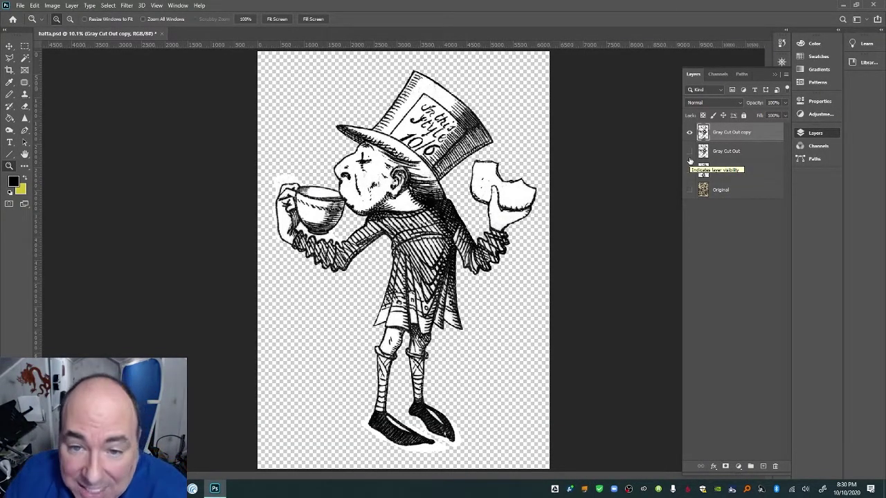
Switch to the Dodge tool and set its range to Highlights
{"action": "left_click", "coordinate": [9, 131]}
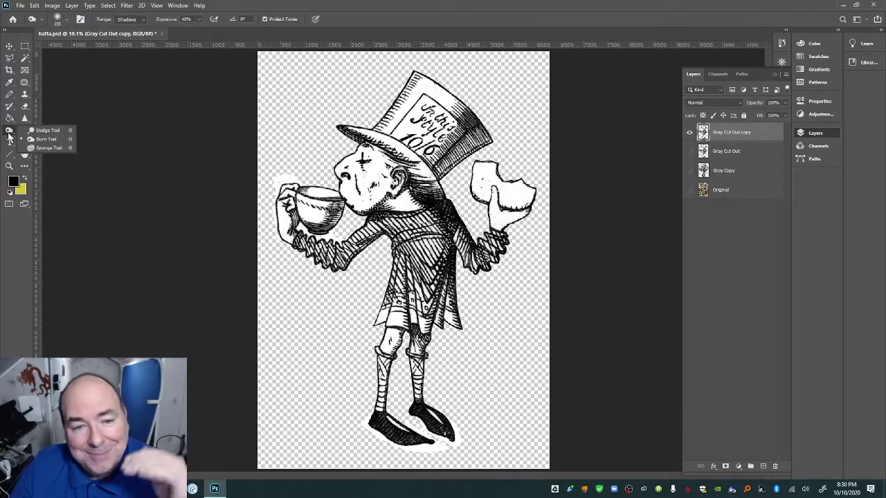
{"action": "left_click", "coordinate": [50, 130]}
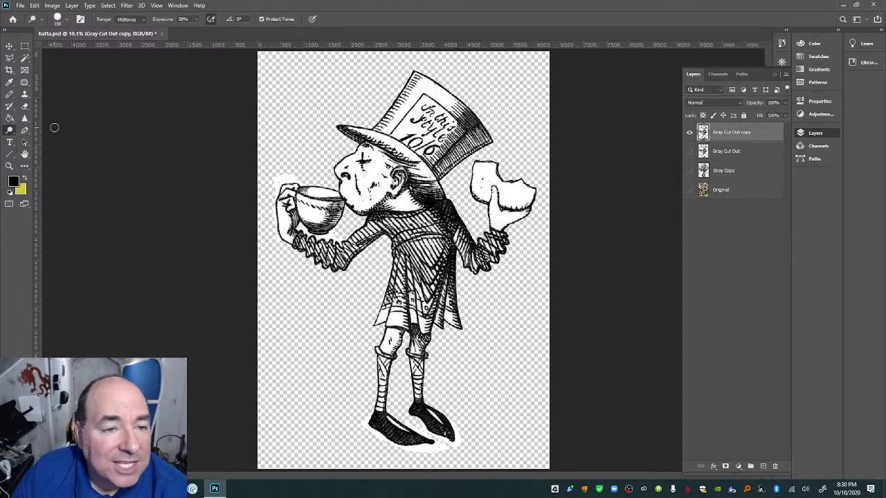
{"action": "left_click", "coordinate": [137, 18]}
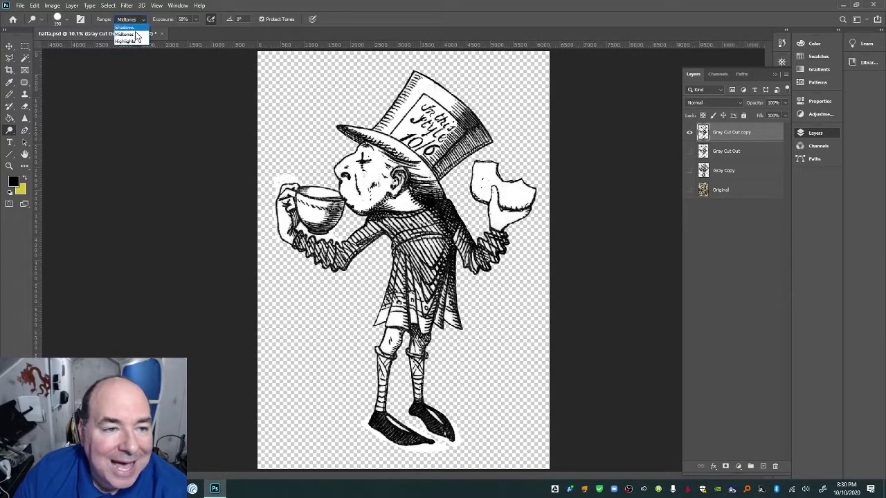
{"action": "left_click", "coordinate": [132, 42]}
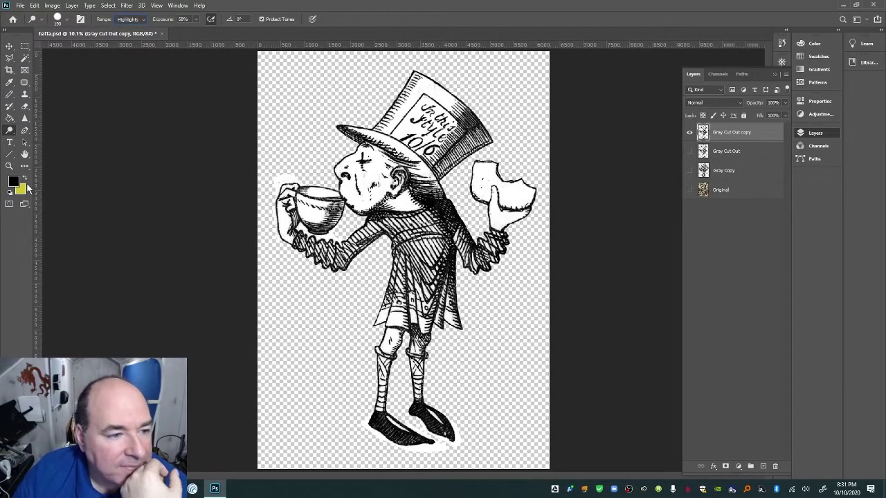
Reduce the Dodge exposure to 31% and whiten the gray areas of the teacup and the hand holding it
{"action": "key", "text": "z"}
{"action": "left_click", "coordinate": [303, 200]}
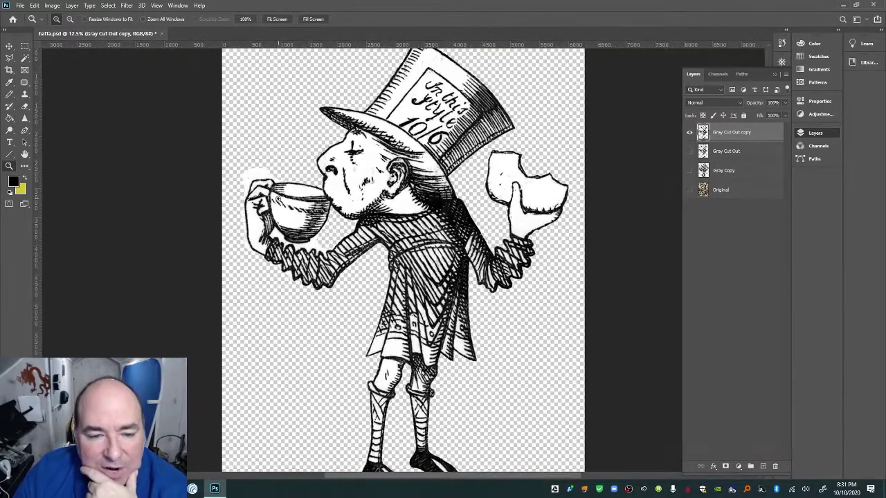
{"action": "left_click", "coordinate": [280, 200]}
{"action": "left_click", "coordinate": [232, 193]}
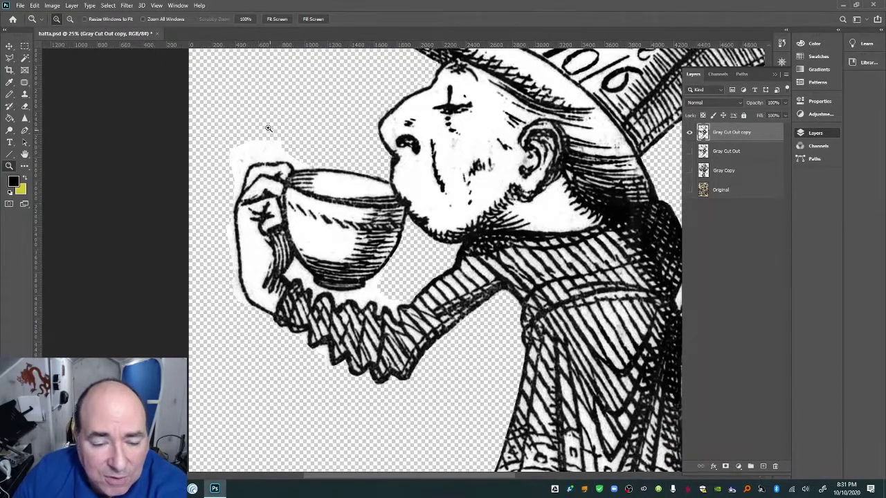
{"action": "left_click", "coordinate": [9, 130]}
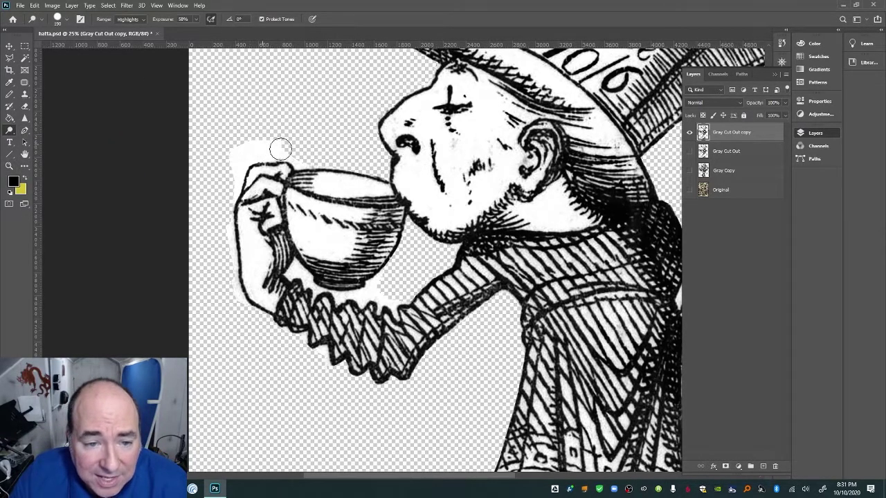
{"action": "mouse_move", "coordinate": [277, 180]}
{"action": "left_mouse_down"}
{"action": "mouse_move", "coordinate": [250, 195]}
{"action": "mouse_move", "coordinate": [234, 228]}
{"action": "mouse_move", "coordinate": [240, 288]}
{"action": "mouse_move", "coordinate": [265, 311]}
{"action": "mouse_move", "coordinate": [272, 298]}
{"action": "mouse_move", "coordinate": [261, 283]}
{"action": "mouse_move", "coordinate": [284, 274]}
{"action": "mouse_move", "coordinate": [282, 237]}
{"action": "mouse_move", "coordinate": [256, 226]}
{"action": "mouse_move", "coordinate": [267, 207]}
{"action": "mouse_move", "coordinate": [250, 206]}
{"action": "mouse_move", "coordinate": [265, 216]}
{"action": "mouse_move", "coordinate": [278, 215]}
{"action": "mouse_move", "coordinate": [275, 191]}
{"action": "left_mouse_up"}
{"action": "key", "text": "ctrl+z"}
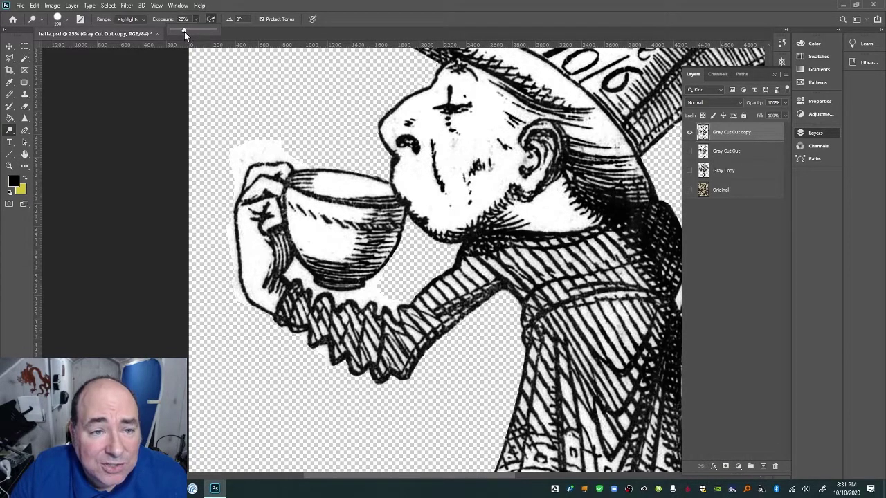
{"action": "mouse_move", "coordinate": [263, 139]}
{"action": "left_mouse_down"}
{"action": "mouse_move", "coordinate": [296, 160]}
{"action": "mouse_move", "coordinate": [278, 149]}
{"action": "mouse_move", "coordinate": [234, 164]}
{"action": "mouse_move", "coordinate": [238, 143]}
{"action": "mouse_move", "coordinate": [286, 162]}
{"action": "mouse_move", "coordinate": [256, 171]}
{"action": "mouse_move", "coordinate": [245, 189]}
{"action": "mouse_move", "coordinate": [271, 184]}
{"action": "left_mouse_up"}
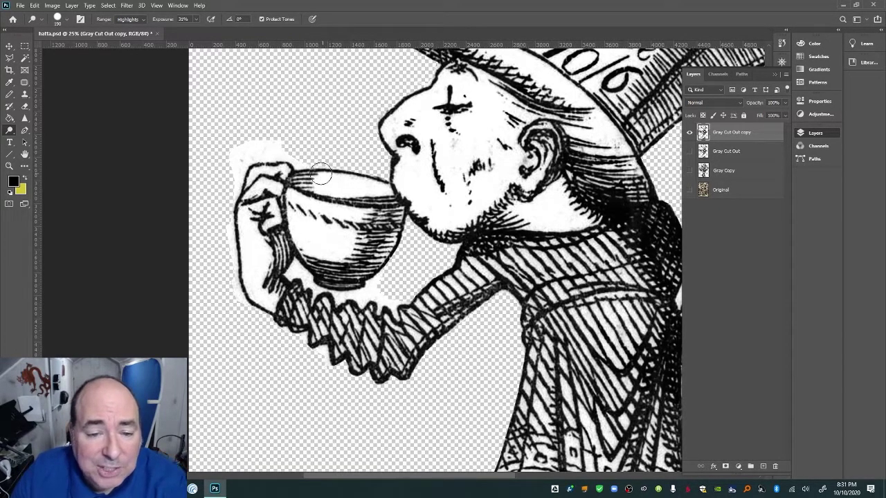
{"action": "mouse_move", "coordinate": [312, 166]}
{"action": "left_mouse_down"}
{"action": "mouse_move", "coordinate": [302, 185]}
{"action": "mouse_move", "coordinate": [317, 189]}
{"action": "mouse_move", "coordinate": [294, 182]}
{"action": "mouse_move", "coordinate": [291, 169]}
{"action": "mouse_move", "coordinate": [352, 200]}
{"action": "mouse_move", "coordinate": [376, 192]}
{"action": "mouse_move", "coordinate": [332, 175]}
{"action": "left_mouse_up"}
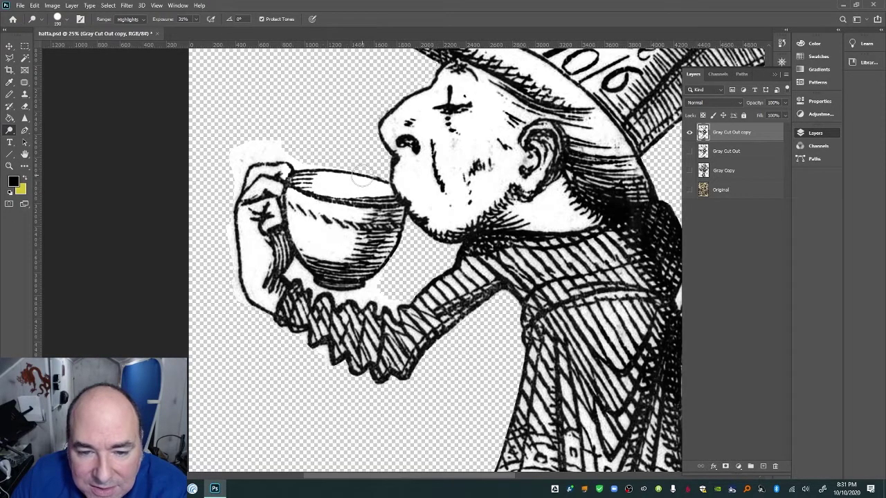
{"action": "mouse_move", "coordinate": [389, 196]}
{"action": "left_mouse_down"}
{"action": "mouse_move", "coordinate": [365, 207]}
{"action": "mouse_move", "coordinate": [395, 218]}
{"action": "mouse_move", "coordinate": [362, 236]}
{"action": "mouse_move", "coordinate": [375, 250]}
{"action": "mouse_move", "coordinate": [357, 261]}
{"action": "mouse_move", "coordinate": [378, 269]}
{"action": "mouse_move", "coordinate": [314, 271]}
{"action": "mouse_move", "coordinate": [377, 292]}
{"action": "mouse_move", "coordinate": [318, 285]}
{"action": "mouse_move", "coordinate": [317, 276]}
{"action": "mouse_move", "coordinate": [335, 267]}
{"action": "mouse_move", "coordinate": [326, 276]}
{"action": "mouse_move", "coordinate": [304, 249]}
{"action": "mouse_move", "coordinate": [319, 249]}
{"action": "mouse_move", "coordinate": [288, 243]}
{"action": "mouse_move", "coordinate": [285, 263]}
{"action": "mouse_move", "coordinate": [277, 243]}
{"action": "mouse_move", "coordinate": [250, 299]}
{"action": "mouse_move", "coordinate": [238, 283]}
{"action": "mouse_move", "coordinate": [241, 207]}
{"action": "mouse_move", "coordinate": [276, 186]}
{"action": "mouse_move", "coordinate": [249, 177]}
{"action": "mouse_move", "coordinate": [284, 169]}
{"action": "left_mouse_up"}
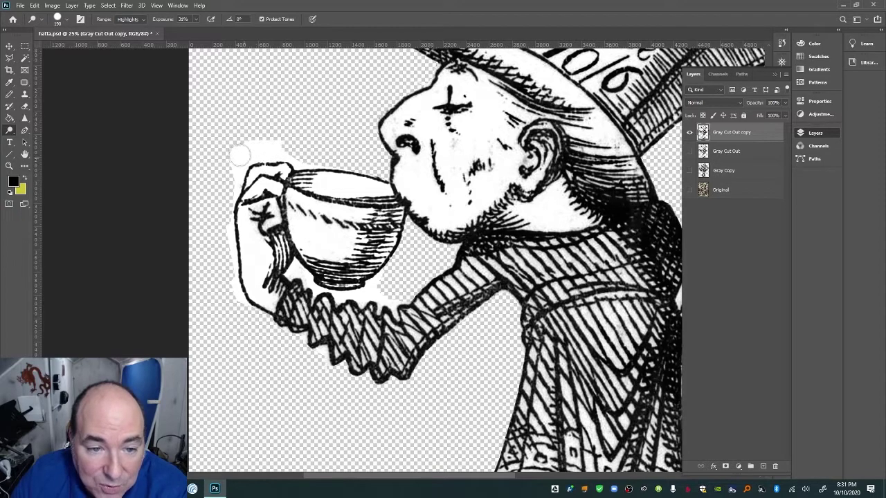
{"action": "mouse_move", "coordinate": [257, 207]}
{"action": "left_mouse_down"}
{"action": "mouse_move", "coordinate": [273, 209]}
{"action": "mouse_move", "coordinate": [262, 222]}
{"action": "left_mouse_up"}
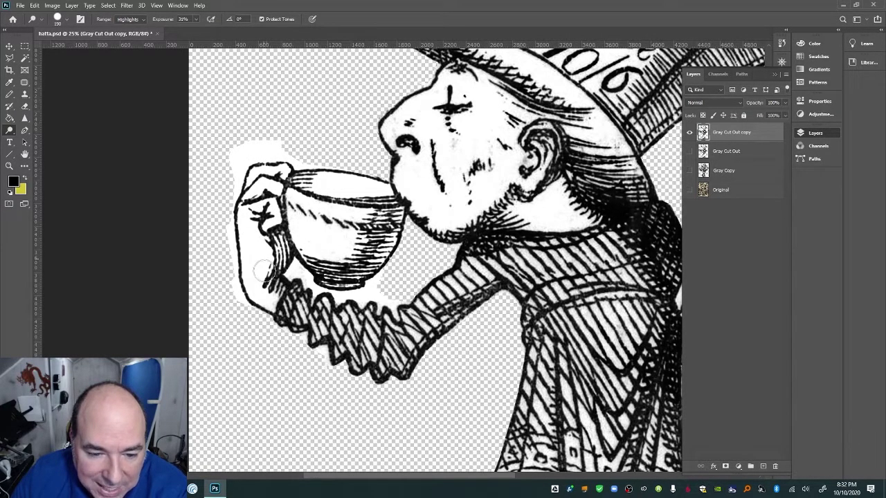
Dodge the light gaps between the hatching lines on the ruffled cuff and sleeve of the arm holding the cup
{"action": "mouse_move", "coordinate": [264, 269]}
{"action": "left_mouse_down"}
{"action": "mouse_move", "coordinate": [279, 291]}
{"action": "mouse_move", "coordinate": [270, 309]}
{"action": "mouse_move", "coordinate": [285, 318]}
{"action": "mouse_move", "coordinate": [299, 291]}
{"action": "mouse_move", "coordinate": [290, 274]}
{"action": "mouse_move", "coordinate": [297, 267]}
{"action": "mouse_move", "coordinate": [303, 294]}
{"action": "mouse_move", "coordinate": [290, 321]}
{"action": "mouse_move", "coordinate": [299, 324]}
{"action": "mouse_move", "coordinate": [320, 301]}
{"action": "mouse_move", "coordinate": [313, 337]}
{"action": "mouse_move", "coordinate": [326, 328]}
{"action": "mouse_move", "coordinate": [326, 306]}
{"action": "mouse_move", "coordinate": [343, 309]}
{"action": "mouse_move", "coordinate": [338, 354]}
{"action": "mouse_move", "coordinate": [325, 358]}
{"action": "mouse_move", "coordinate": [307, 349]}
{"action": "mouse_move", "coordinate": [309, 336]}
{"action": "mouse_move", "coordinate": [288, 334]}
{"action": "mouse_move", "coordinate": [355, 365]}
{"action": "mouse_move", "coordinate": [356, 315]}
{"action": "mouse_move", "coordinate": [373, 310]}
{"action": "mouse_move", "coordinate": [361, 348]}
{"action": "mouse_move", "coordinate": [367, 361]}
{"action": "mouse_move", "coordinate": [384, 324]}
{"action": "left_mouse_up"}
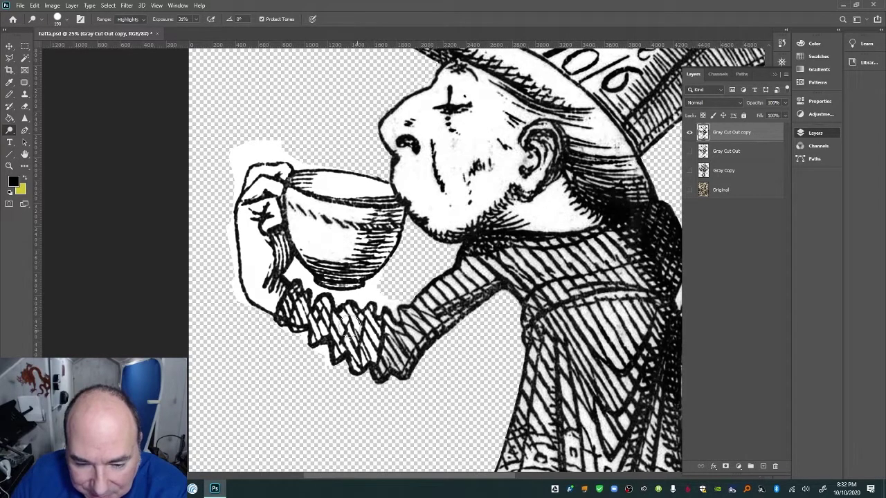
{"action": "mouse_move", "coordinate": [398, 370]}
{"action": "left_mouse_down"}
{"action": "mouse_move", "coordinate": [405, 335]}
{"action": "mouse_move", "coordinate": [392, 327]}
{"action": "mouse_move", "coordinate": [400, 342]}
{"action": "mouse_move", "coordinate": [424, 343]}
{"action": "mouse_move", "coordinate": [412, 317]}
{"action": "mouse_move", "coordinate": [396, 311]}
{"action": "mouse_move", "coordinate": [394, 294]}
{"action": "mouse_move", "coordinate": [442, 321]}
{"action": "mouse_move", "coordinate": [499, 284]}
{"action": "mouse_move", "coordinate": [424, 304]}
{"action": "mouse_move", "coordinate": [468, 259]}
{"action": "mouse_move", "coordinate": [482, 272]}
{"action": "mouse_move", "coordinate": [450, 292]}
{"action": "mouse_move", "coordinate": [375, 258]}
{"action": "mouse_move", "coordinate": [326, 258]}
{"action": "left_mouse_up"}
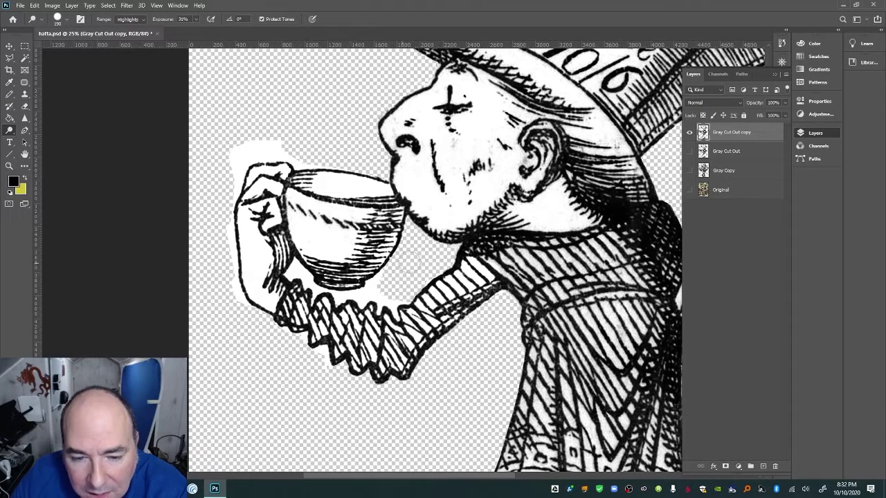
{"action": "mouse_move", "coordinate": [391, 249]}
{"action": "left_mouse_down"}
{"action": "mouse_move", "coordinate": [358, 235]}
{"action": "mouse_move", "coordinate": [388, 211]}
{"action": "mouse_move", "coordinate": [409, 228]}
{"action": "mouse_move", "coordinate": [285, 207]}
{"action": "left_mouse_up"}
{"action": "key", "text": "ctrl+z"}
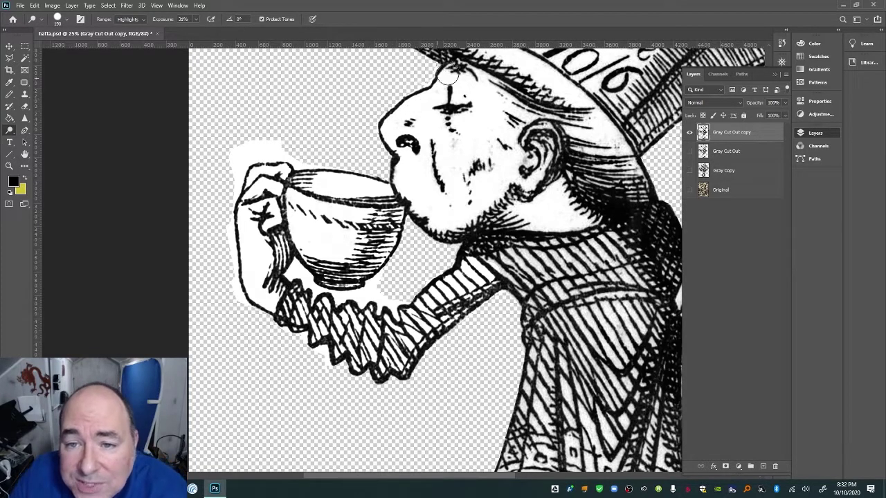
Try dodging the face around the brow, temple and cheek markings, and undo those strokes
{"action": "mouse_move", "coordinate": [456, 65]}
{"action": "left_mouse_down"}
{"action": "mouse_move", "coordinate": [510, 100]}
{"action": "mouse_move", "coordinate": [599, 117]}
{"action": "mouse_move", "coordinate": [611, 129]}
{"action": "mouse_move", "coordinate": [511, 119]}
{"action": "left_mouse_up"}
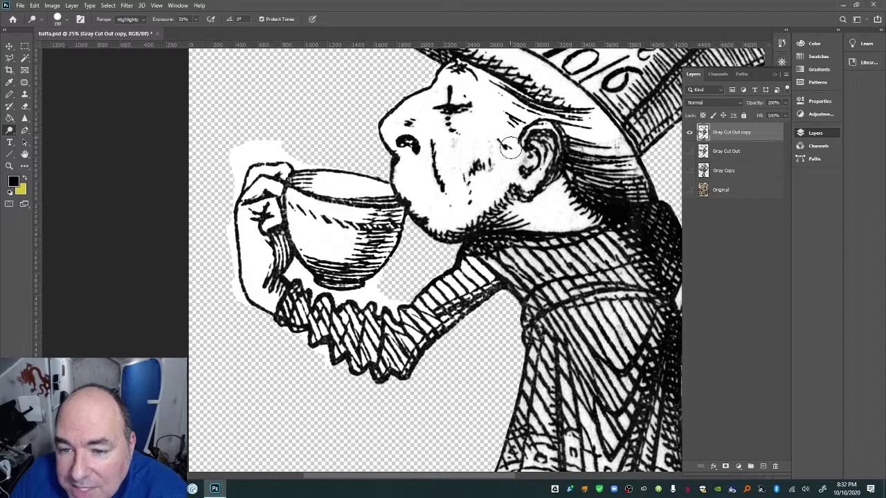
{"action": "left_click_drag", "start_coordinate": [484, 153], "coordinate": [485, 171]}
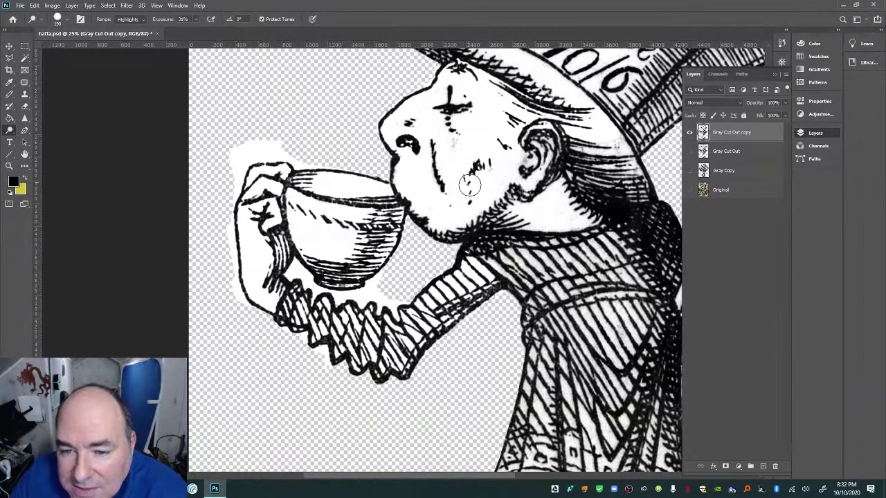
{"action": "mouse_move", "coordinate": [456, 206]}
{"action": "left_mouse_down"}
{"action": "mouse_move", "coordinate": [434, 158]}
{"action": "mouse_move", "coordinate": [461, 138]}
{"action": "left_mouse_up"}
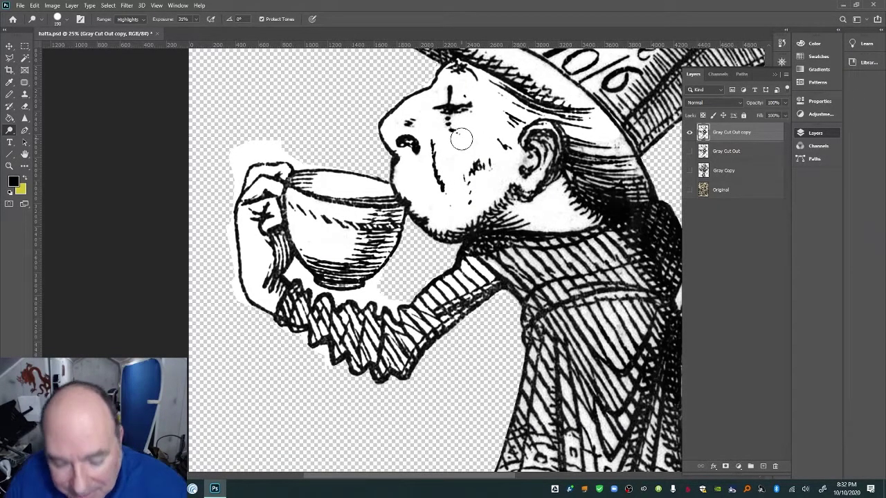
{"action": "key", "text": "ctrl+z"}
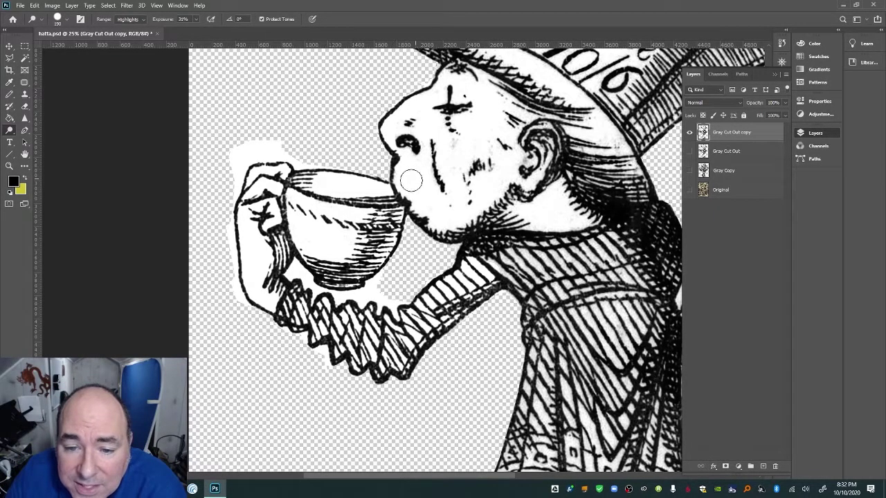
Dodge the light gaps between the hatching lines on the coat's shoulder yoke and chest
{"action": "mouse_move", "coordinate": [466, 223]}
{"action": "left_mouse_down"}
{"action": "mouse_move", "coordinate": [515, 221]}
{"action": "mouse_move", "coordinate": [506, 261]}
{"action": "mouse_move", "coordinate": [594, 238]}
{"action": "mouse_move", "coordinate": [499, 277]}
{"action": "mouse_move", "coordinate": [571, 265]}
{"action": "mouse_move", "coordinate": [504, 290]}
{"action": "mouse_move", "coordinate": [566, 282]}
{"action": "mouse_move", "coordinate": [519, 305]}
{"action": "mouse_move", "coordinate": [641, 283]}
{"action": "mouse_move", "coordinate": [586, 275]}
{"action": "mouse_move", "coordinate": [620, 262]}
{"action": "mouse_move", "coordinate": [581, 263]}
{"action": "left_mouse_up"}
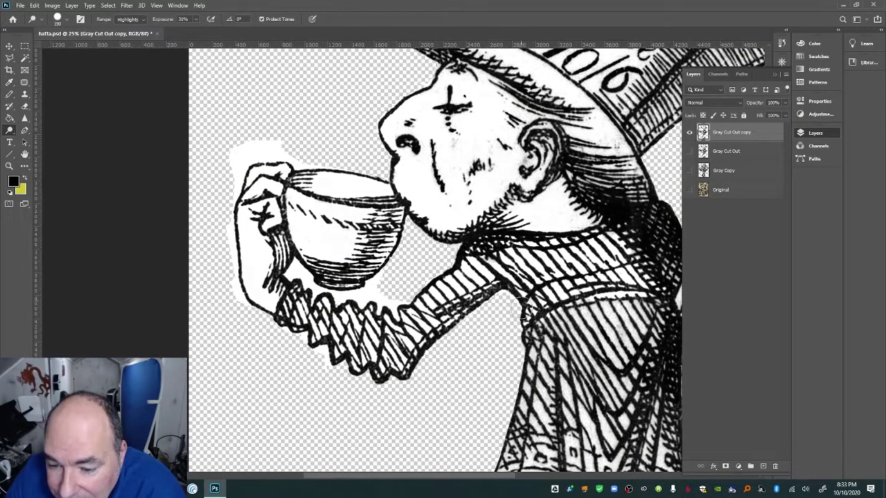
{"action": "mouse_move", "coordinate": [522, 310]}
{"action": "left_mouse_down"}
{"action": "mouse_move", "coordinate": [527, 334]}
{"action": "mouse_move", "coordinate": [544, 316]}
{"action": "mouse_move", "coordinate": [525, 336]}
{"action": "mouse_move", "coordinate": [556, 311]}
{"action": "mouse_move", "coordinate": [668, 296]}
{"action": "mouse_move", "coordinate": [626, 344]}
{"action": "mouse_move", "coordinate": [642, 311]}
{"action": "mouse_move", "coordinate": [608, 353]}
{"action": "mouse_move", "coordinate": [580, 337]}
{"action": "mouse_move", "coordinate": [569, 316]}
{"action": "mouse_move", "coordinate": [541, 329]}
{"action": "mouse_move", "coordinate": [627, 367]}
{"action": "left_mouse_up"}
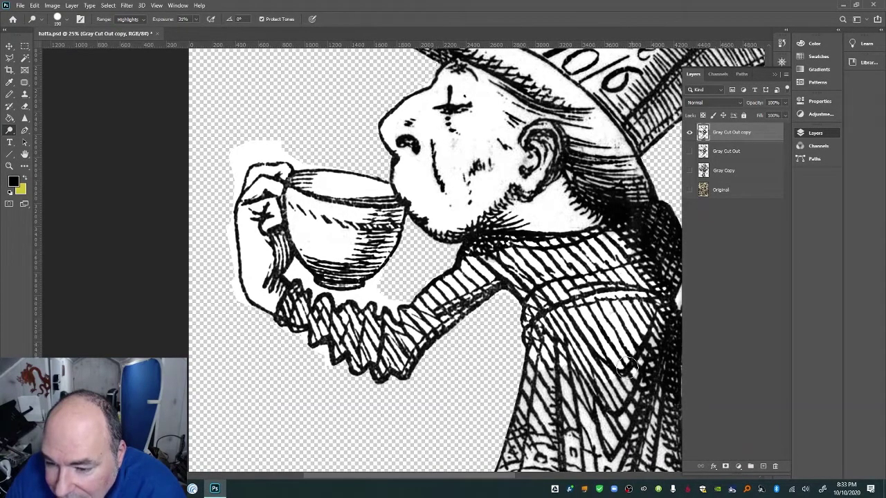
Dodge the gray specks and tint inside the bitten piece of bread
{"action": "key", "text": "space"}
{"action": "left_click_drag", "start_coordinate": [635, 317], "coordinate": [385, 303]}
{"action": "key", "text": "ctrl+r"}
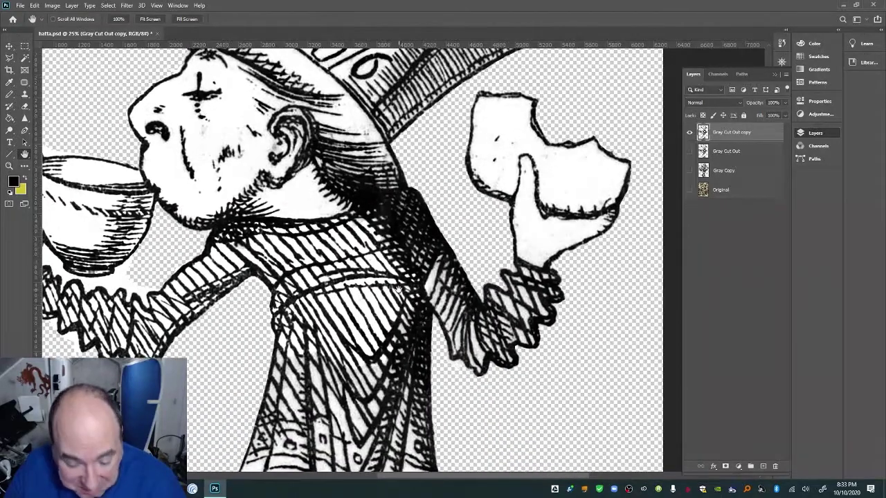
{"action": "mouse_move", "coordinate": [626, 154]}
{"action": "left_mouse_down"}
{"action": "mouse_move", "coordinate": [616, 218]}
{"action": "mouse_move", "coordinate": [604, 235]}
{"action": "mouse_move", "coordinate": [611, 206]}
{"action": "mouse_move", "coordinate": [604, 222]}
{"action": "mouse_move", "coordinate": [551, 254]}
{"action": "mouse_move", "coordinate": [562, 243]}
{"action": "mouse_move", "coordinate": [529, 230]}
{"action": "mouse_move", "coordinate": [532, 205]}
{"action": "mouse_move", "coordinate": [516, 181]}
{"action": "mouse_move", "coordinate": [526, 164]}
{"action": "mouse_move", "coordinate": [542, 209]}
{"action": "mouse_move", "coordinate": [566, 219]}
{"action": "mouse_move", "coordinate": [602, 208]}
{"action": "mouse_move", "coordinate": [562, 200]}
{"action": "mouse_move", "coordinate": [546, 187]}
{"action": "left_mouse_up"}
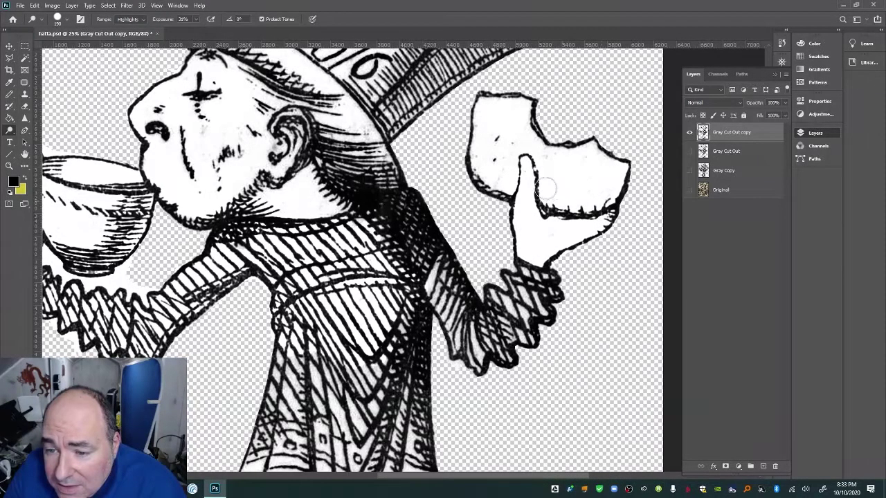
{"action": "left_click_drag", "start_coordinate": [567, 157], "coordinate": [621, 151]}
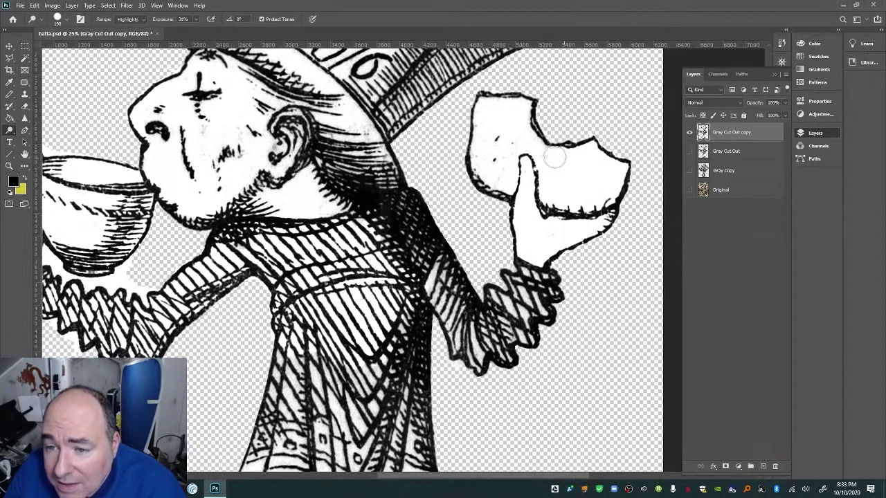
{"action": "mouse_move", "coordinate": [555, 158]}
{"action": "left_mouse_down"}
{"action": "mouse_move", "coordinate": [535, 139]}
{"action": "mouse_move", "coordinate": [524, 100]}
{"action": "mouse_move", "coordinate": [527, 136]}
{"action": "mouse_move", "coordinate": [553, 142]}
{"action": "mouse_move", "coordinate": [531, 125]}
{"action": "mouse_move", "coordinate": [566, 144]}
{"action": "left_mouse_up"}
{"action": "mouse_move", "coordinate": [536, 105]}
{"action": "left_mouse_down"}
{"action": "mouse_move", "coordinate": [513, 92]}
{"action": "mouse_move", "coordinate": [482, 96]}
{"action": "mouse_move", "coordinate": [477, 135]}
{"action": "mouse_move", "coordinate": [490, 147]}
{"action": "mouse_move", "coordinate": [516, 142]}
{"action": "mouse_move", "coordinate": [490, 138]}
{"action": "mouse_move", "coordinate": [482, 166]}
{"action": "mouse_move", "coordinate": [476, 161]}
{"action": "mouse_move", "coordinate": [511, 202]}
{"action": "mouse_move", "coordinate": [482, 152]}
{"action": "left_mouse_up"}
Dodge the raised hand, its ruffled cuff and sleeve, and the hatching up to the rear shoulder and neck
{"action": "mouse_move", "coordinate": [527, 178]}
{"action": "left_mouse_down"}
{"action": "mouse_move", "coordinate": [532, 216]}
{"action": "mouse_move", "coordinate": [550, 234]}
{"action": "mouse_move", "coordinate": [548, 252]}
{"action": "mouse_move", "coordinate": [519, 272]}
{"action": "mouse_move", "coordinate": [524, 265]}
{"action": "mouse_move", "coordinate": [553, 290]}
{"action": "mouse_move", "coordinate": [547, 305]}
{"action": "mouse_move", "coordinate": [507, 280]}
{"action": "mouse_move", "coordinate": [542, 321]}
{"action": "mouse_move", "coordinate": [493, 296]}
{"action": "mouse_move", "coordinate": [487, 308]}
{"action": "mouse_move", "coordinate": [519, 321]}
{"action": "mouse_move", "coordinate": [486, 294]}
{"action": "mouse_move", "coordinate": [501, 325]}
{"action": "mouse_move", "coordinate": [524, 335]}
{"action": "mouse_move", "coordinate": [503, 328]}
{"action": "mouse_move", "coordinate": [507, 361]}
{"action": "mouse_move", "coordinate": [489, 326]}
{"action": "mouse_move", "coordinate": [489, 344]}
{"action": "mouse_move", "coordinate": [489, 334]}
{"action": "mouse_move", "coordinate": [477, 345]}
{"action": "mouse_move", "coordinate": [472, 316]}
{"action": "left_mouse_up"}
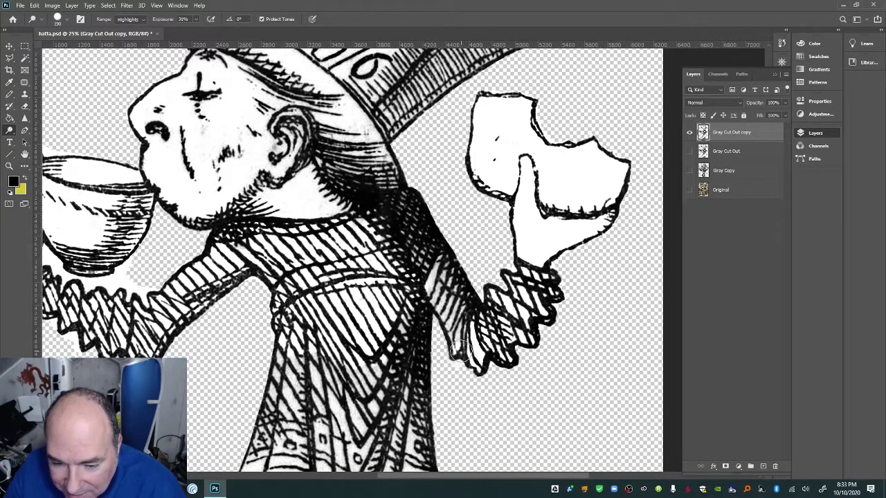
{"action": "mouse_move", "coordinate": [461, 353]}
{"action": "left_mouse_down"}
{"action": "mouse_move", "coordinate": [473, 299]}
{"action": "mouse_move", "coordinate": [436, 317]}
{"action": "mouse_move", "coordinate": [453, 304]}
{"action": "mouse_move", "coordinate": [455, 280]}
{"action": "mouse_move", "coordinate": [438, 313]}
{"action": "mouse_move", "coordinate": [450, 266]}
{"action": "mouse_move", "coordinate": [440, 287]}
{"action": "mouse_move", "coordinate": [428, 278]}
{"action": "mouse_move", "coordinate": [443, 245]}
{"action": "mouse_move", "coordinate": [418, 270]}
{"action": "left_mouse_up"}
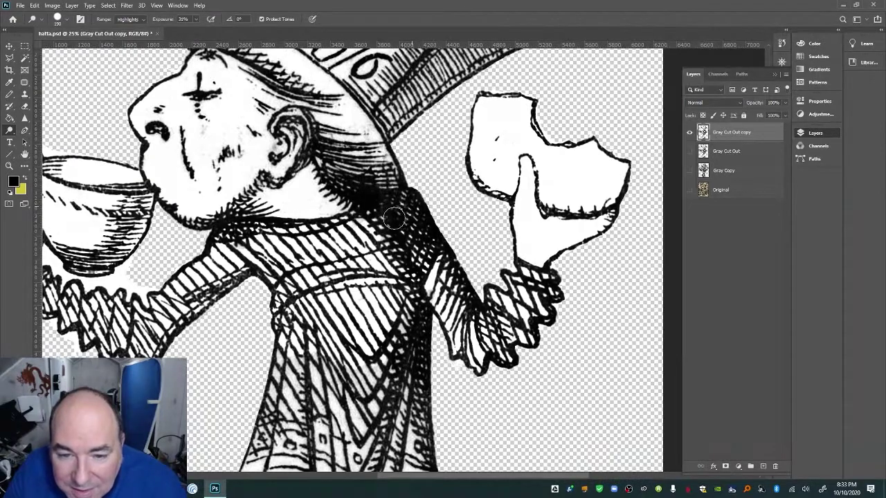
{"action": "left_click_drag", "start_coordinate": [394, 218], "coordinate": [406, 205]}
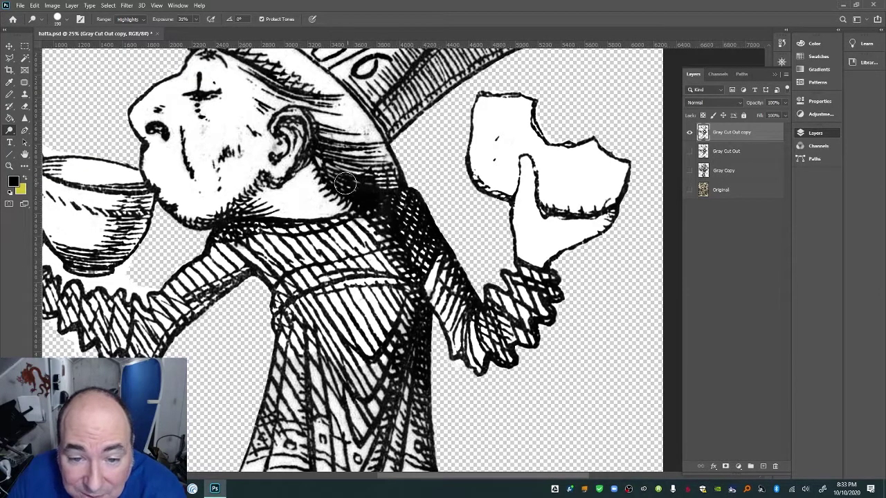
Dodge the shading behind the neck and the coat from its dark crosshatched rear folds down to the skirt hem
{"action": "left_click_drag", "start_coordinate": [354, 203], "coordinate": [384, 254]}
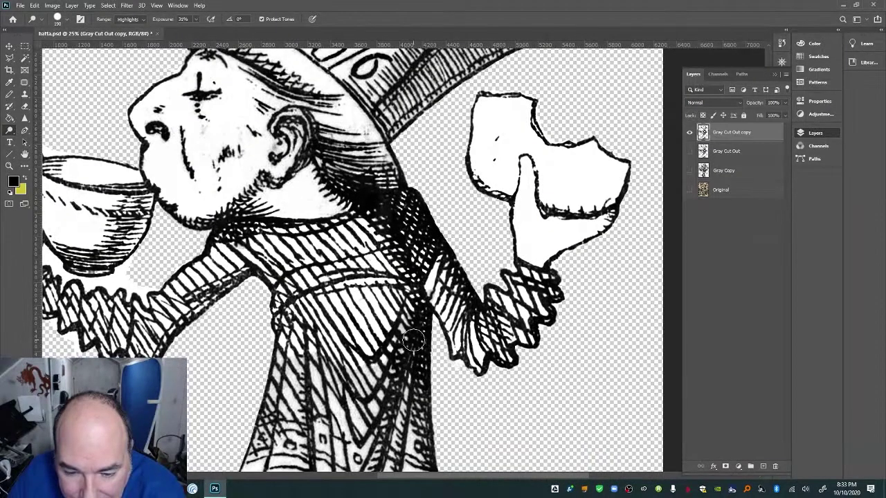
{"action": "mouse_move", "coordinate": [417, 322]}
{"action": "left_mouse_down"}
{"action": "mouse_move", "coordinate": [396, 372]}
{"action": "mouse_move", "coordinate": [380, 365]}
{"action": "mouse_move", "coordinate": [362, 398]}
{"action": "mouse_move", "coordinate": [355, 365]}
{"action": "mouse_move", "coordinate": [310, 342]}
{"action": "mouse_move", "coordinate": [280, 356]}
{"action": "mouse_move", "coordinate": [338, 374]}
{"action": "mouse_move", "coordinate": [286, 371]}
{"action": "mouse_move", "coordinate": [274, 387]}
{"action": "mouse_move", "coordinate": [334, 402]}
{"action": "mouse_move", "coordinate": [268, 397]}
{"action": "mouse_move", "coordinate": [346, 411]}
{"action": "mouse_move", "coordinate": [359, 375]}
{"action": "left_mouse_up"}
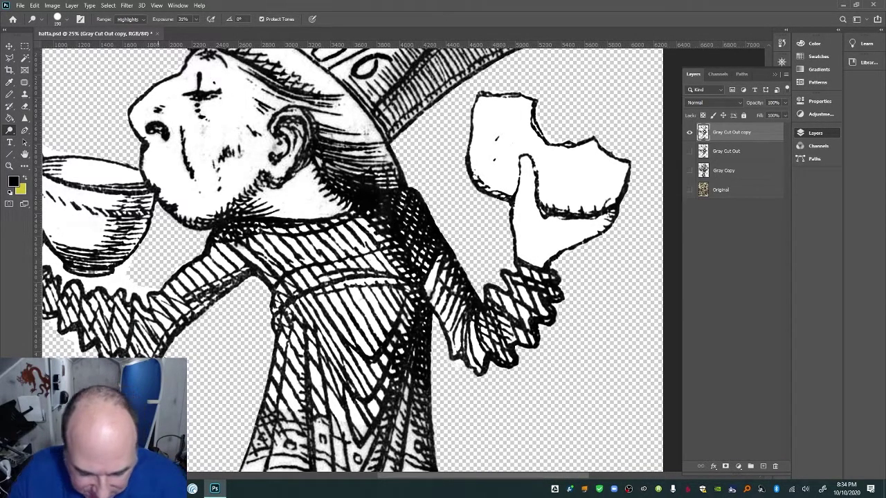
{"action": "key", "text": "ctrl+minus"}
{"action": "key", "text": "ctrl+plus"}
{"action": "key", "text": "ctrl+plus"}
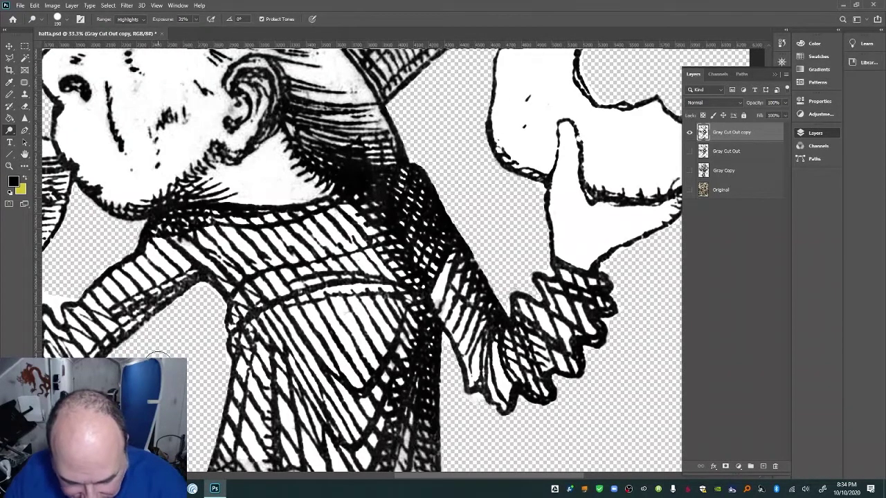
{"action": "left_click_drag", "start_coordinate": [339, 401], "coordinate": [424, 202]}
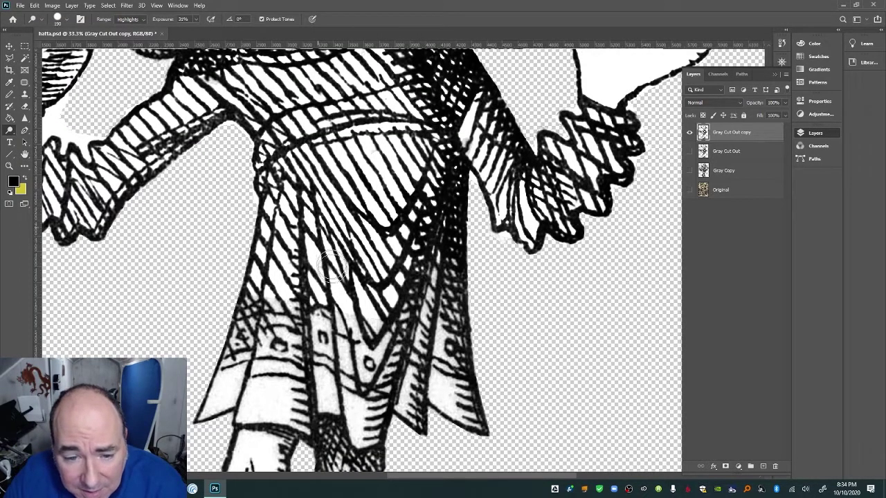
{"action": "mouse_move", "coordinate": [286, 328]}
{"action": "left_mouse_down"}
{"action": "mouse_move", "coordinate": [252, 314]}
{"action": "mouse_move", "coordinate": [258, 294]}
{"action": "mouse_move", "coordinate": [262, 319]}
{"action": "mouse_move", "coordinate": [228, 354]}
{"action": "mouse_move", "coordinate": [247, 373]}
{"action": "mouse_move", "coordinate": [208, 385]}
{"action": "mouse_move", "coordinate": [200, 429]}
{"action": "mouse_move", "coordinate": [246, 407]}
{"action": "mouse_move", "coordinate": [248, 427]}
{"action": "mouse_move", "coordinate": [304, 432]}
{"action": "mouse_move", "coordinate": [293, 369]}
{"action": "mouse_move", "coordinate": [257, 369]}
{"action": "mouse_move", "coordinate": [287, 357]}
{"action": "mouse_move", "coordinate": [300, 336]}
{"action": "mouse_move", "coordinate": [301, 344]}
{"action": "mouse_move", "coordinate": [333, 339]}
{"action": "mouse_move", "coordinate": [324, 378]}
{"action": "mouse_move", "coordinate": [331, 417]}
{"action": "mouse_move", "coordinate": [354, 428]}
{"action": "mouse_move", "coordinate": [349, 326]}
{"action": "mouse_move", "coordinate": [335, 310]}
{"action": "mouse_move", "coordinate": [362, 330]}
{"action": "mouse_move", "coordinate": [391, 333]}
{"action": "mouse_move", "coordinate": [369, 388]}
{"action": "mouse_move", "coordinate": [398, 356]}
{"action": "mouse_move", "coordinate": [416, 279]}
{"action": "mouse_move", "coordinate": [422, 269]}
{"action": "mouse_move", "coordinate": [426, 295]}
{"action": "mouse_move", "coordinate": [438, 258]}
{"action": "mouse_move", "coordinate": [416, 414]}
{"action": "mouse_move", "coordinate": [395, 412]}
{"action": "mouse_move", "coordinate": [401, 395]}
{"action": "mouse_move", "coordinate": [366, 420]}
{"action": "mouse_move", "coordinate": [365, 437]}
{"action": "mouse_move", "coordinate": [439, 411]}
{"action": "mouse_move", "coordinate": [475, 422]}
{"action": "mouse_move", "coordinate": [458, 280]}
{"action": "mouse_move", "coordinate": [450, 280]}
{"action": "mouse_move", "coordinate": [450, 393]}
{"action": "mouse_move", "coordinate": [430, 363]}
{"action": "mouse_move", "coordinate": [431, 330]}
{"action": "mouse_move", "coordinate": [419, 431]}
{"action": "mouse_move", "coordinate": [419, 408]}
{"action": "left_mouse_up"}
Dodge the gray areas on both legs, from the knees and rolled cuffs down the wrapped shins to the shoes
{"action": "key", "text": "space"}
{"action": "mouse_move", "coordinate": [343, 465]}
{"action": "left_mouse_down"}
{"action": "mouse_move", "coordinate": [375, 255]}
{"action": "mouse_move", "coordinate": [363, 205]}
{"action": "mouse_move", "coordinate": [377, 243]}
{"action": "mouse_move", "coordinate": [407, 265]}
{"action": "mouse_move", "coordinate": [380, 277]}
{"action": "mouse_move", "coordinate": [355, 256]}
{"action": "mouse_move", "coordinate": [339, 297]}
{"action": "mouse_move", "coordinate": [393, 310]}
{"action": "mouse_move", "coordinate": [344, 299]}
{"action": "mouse_move", "coordinate": [381, 290]}
{"action": "mouse_move", "coordinate": [402, 316]}
{"action": "mouse_move", "coordinate": [377, 331]}
{"action": "mouse_move", "coordinate": [356, 325]}
{"action": "mouse_move", "coordinate": [353, 350]}
{"action": "mouse_move", "coordinate": [384, 365]}
{"action": "mouse_move", "coordinate": [339, 368]}
{"action": "mouse_move", "coordinate": [389, 391]}
{"action": "mouse_move", "coordinate": [377, 430]}
{"action": "mouse_move", "coordinate": [350, 424]}
{"action": "mouse_move", "coordinate": [346, 431]}
{"action": "mouse_move", "coordinate": [350, 423]}
{"action": "left_mouse_up"}
{"action": "scroll", "coordinate": [351, 421], "scroll_direction": "down", "scroll_amount": 3}
{"action": "scroll", "coordinate": [363, 414], "scroll_direction": "down", "scroll_amount": 2}
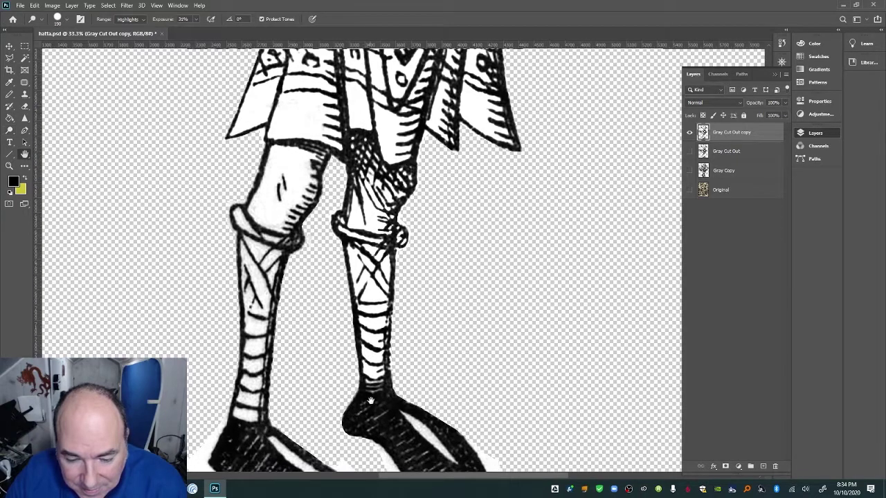
{"action": "key", "text": "space"}
{"action": "left_click_drag", "start_coordinate": [378, 354], "coordinate": [385, 323]}
{"action": "left_click_drag", "start_coordinate": [393, 314], "coordinate": [385, 276]}
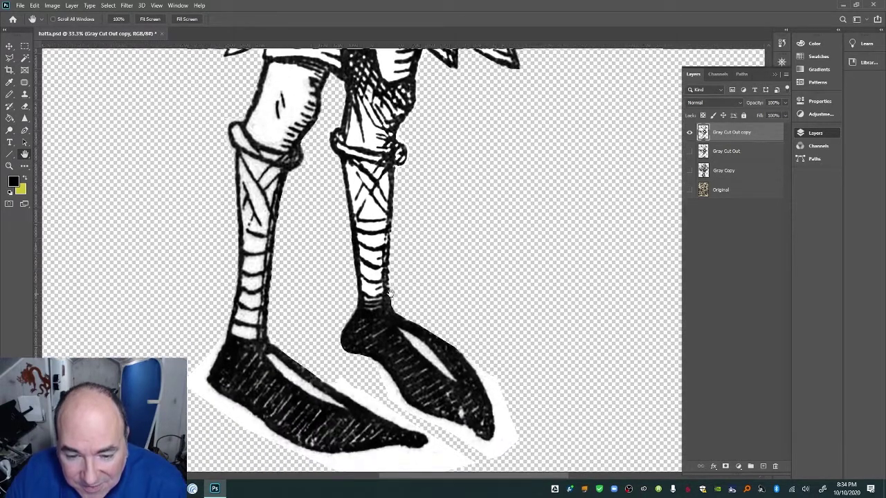
{"action": "key", "text": "o"}
{"action": "mouse_move", "coordinate": [379, 306]}
{"action": "left_mouse_down"}
{"action": "mouse_move", "coordinate": [356, 332]}
{"action": "mouse_move", "coordinate": [379, 333]}
{"action": "mouse_move", "coordinate": [403, 377]}
{"action": "mouse_move", "coordinate": [419, 384]}
{"action": "mouse_move", "coordinate": [400, 359]}
{"action": "mouse_move", "coordinate": [422, 383]}
{"action": "mouse_move", "coordinate": [393, 342]}
{"action": "mouse_move", "coordinate": [404, 383]}
{"action": "mouse_move", "coordinate": [433, 362]}
{"action": "mouse_move", "coordinate": [458, 358]}
{"action": "mouse_move", "coordinate": [495, 427]}
{"action": "mouse_move", "coordinate": [494, 437]}
{"action": "mouse_move", "coordinate": [417, 423]}
{"action": "mouse_move", "coordinate": [485, 429]}
{"action": "mouse_move", "coordinate": [478, 363]}
{"action": "mouse_move", "coordinate": [516, 461]}
{"action": "mouse_move", "coordinate": [505, 438]}
{"action": "mouse_move", "coordinate": [359, 363]}
{"action": "mouse_move", "coordinate": [357, 388]}
{"action": "mouse_move", "coordinate": [418, 446]}
{"action": "mouse_move", "coordinate": [364, 413]}
{"action": "mouse_move", "coordinate": [279, 381]}
{"action": "mouse_move", "coordinate": [326, 407]}
{"action": "mouse_move", "coordinate": [249, 354]}
{"action": "mouse_move", "coordinate": [203, 342]}
{"action": "mouse_move", "coordinate": [207, 370]}
{"action": "mouse_move", "coordinate": [231, 367]}
{"action": "mouse_move", "coordinate": [231, 380]}
{"action": "mouse_move", "coordinate": [280, 405]}
{"action": "mouse_move", "coordinate": [439, 451]}
{"action": "mouse_move", "coordinate": [316, 450]}
{"action": "mouse_move", "coordinate": [219, 395]}
{"action": "mouse_move", "coordinate": [201, 351]}
{"action": "mouse_move", "coordinate": [211, 329]}
{"action": "mouse_move", "coordinate": [207, 394]}
{"action": "mouse_move", "coordinate": [285, 377]}
{"action": "mouse_move", "coordinate": [267, 341]}
{"action": "mouse_move", "coordinate": [437, 459]}
{"action": "mouse_move", "coordinate": [393, 470]}
{"action": "mouse_move", "coordinate": [319, 455]}
{"action": "mouse_move", "coordinate": [272, 367]}
{"action": "mouse_move", "coordinate": [254, 308]}
{"action": "mouse_move", "coordinate": [233, 315]}
{"action": "mouse_move", "coordinate": [265, 303]}
{"action": "mouse_move", "coordinate": [236, 286]}
{"action": "mouse_move", "coordinate": [268, 268]}
{"action": "mouse_move", "coordinate": [240, 232]}
{"action": "mouse_move", "coordinate": [260, 304]}
{"action": "mouse_move", "coordinate": [277, 173]}
{"action": "mouse_move", "coordinate": [256, 186]}
{"action": "mouse_move", "coordinate": [243, 142]}
{"action": "mouse_move", "coordinate": [273, 162]}
{"action": "mouse_move", "coordinate": [257, 145]}
{"action": "mouse_move", "coordinate": [265, 126]}
{"action": "mouse_move", "coordinate": [290, 118]}
{"action": "mouse_move", "coordinate": [242, 149]}
{"action": "mouse_move", "coordinate": [275, 164]}
{"action": "mouse_move", "coordinate": [262, 135]}
{"action": "mouse_move", "coordinate": [291, 119]}
{"action": "mouse_move", "coordinate": [316, 83]}
{"action": "mouse_move", "coordinate": [284, 65]}
{"action": "mouse_move", "coordinate": [311, 67]}
{"action": "mouse_move", "coordinate": [259, 83]}
{"action": "mouse_move", "coordinate": [311, 65]}
{"action": "mouse_move", "coordinate": [299, 67]}
{"action": "mouse_move", "coordinate": [330, 72]}
{"action": "mouse_move", "coordinate": [348, 104]}
{"action": "mouse_move", "coordinate": [337, 140]}
{"action": "left_mouse_up"}
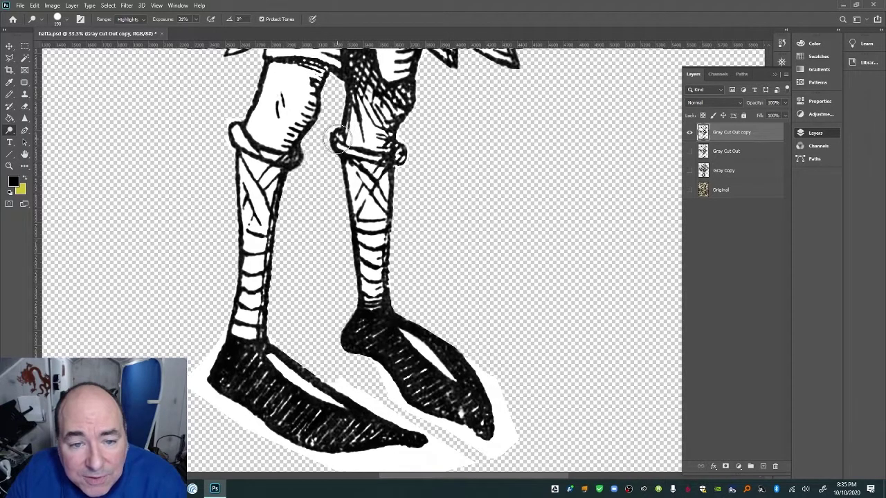
{"action": "left_click", "coordinate": [293, 158]}
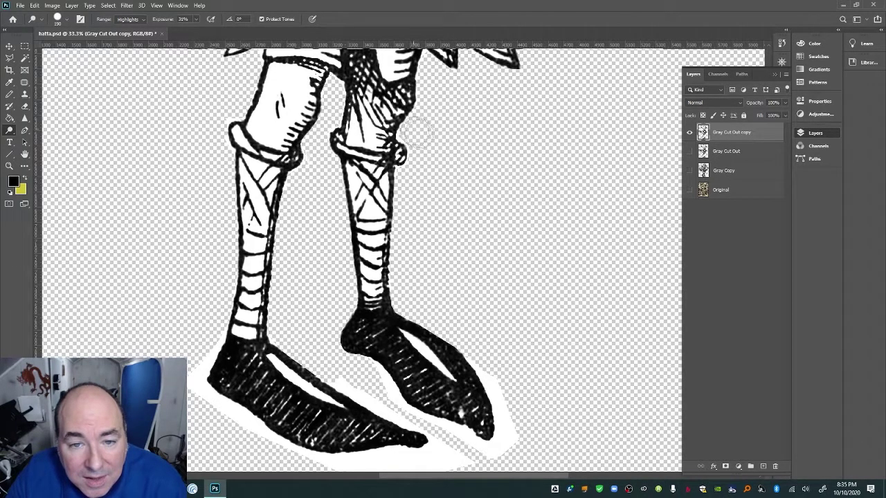
Touch up the leftover gray in the coat's skirt pleats and hem band and on the front shoulder with the Dodge tool
{"action": "key", "text": "ctrl+minus"}
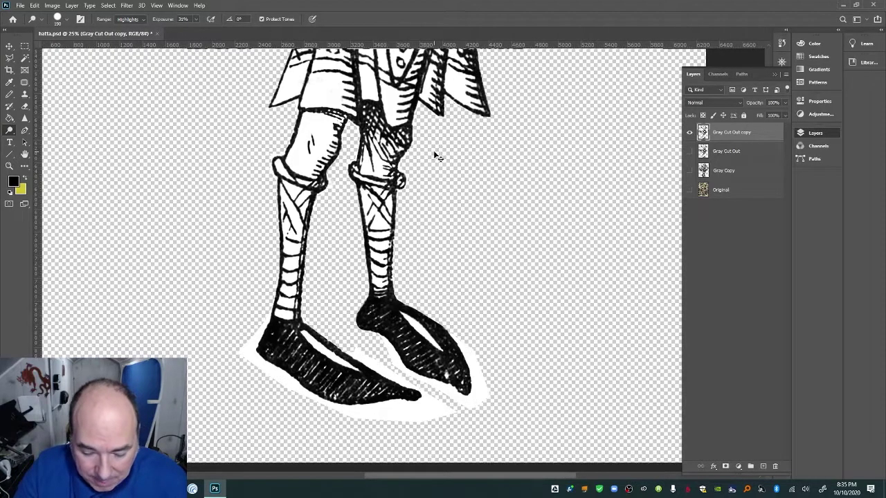
{"action": "key", "text": "ctrl+plus"}
{"action": "key", "text": "space"}
{"action": "scroll", "coordinate": [414, 129], "scroll_direction": "up", "scroll_amount": 6}
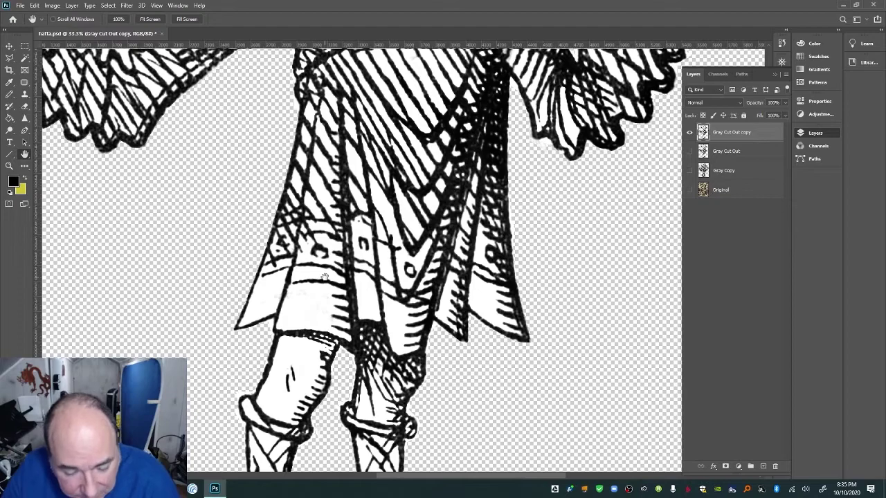
{"action": "key", "text": "o"}
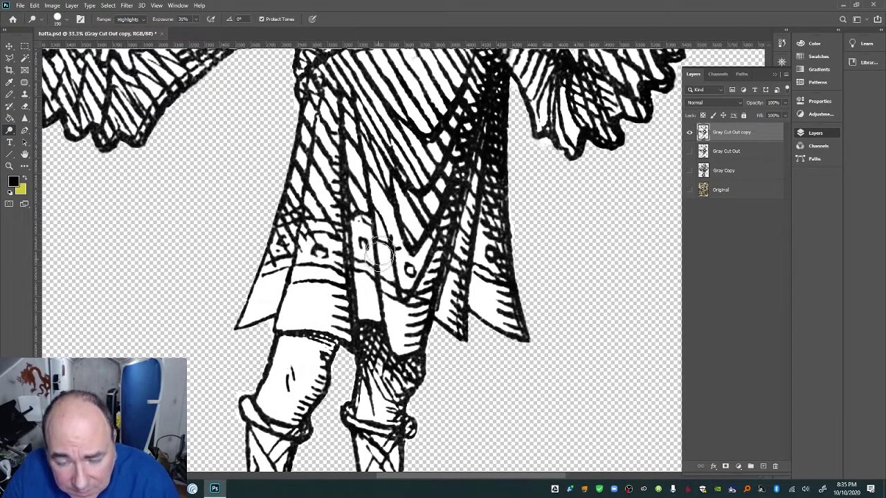
{"action": "key", "text": "h"}
{"action": "scroll", "coordinate": [395, 249], "scroll_direction": "up", "scroll_amount": 3}
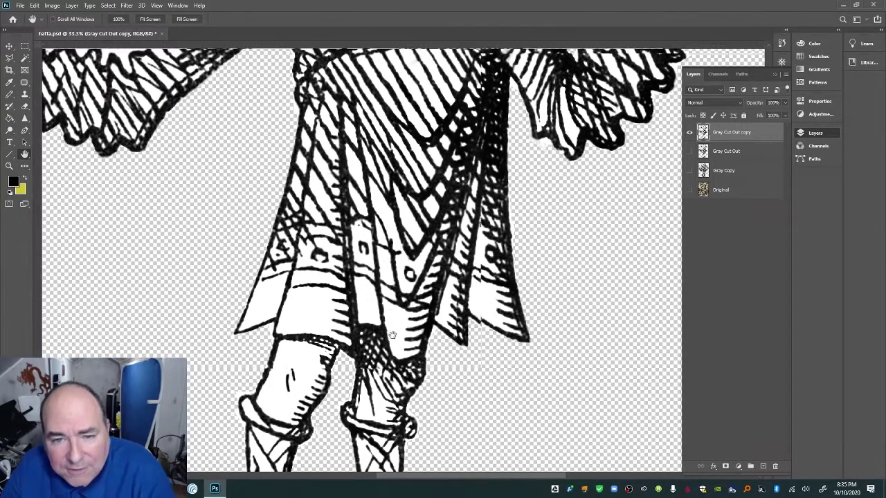
{"action": "key", "text": "o"}
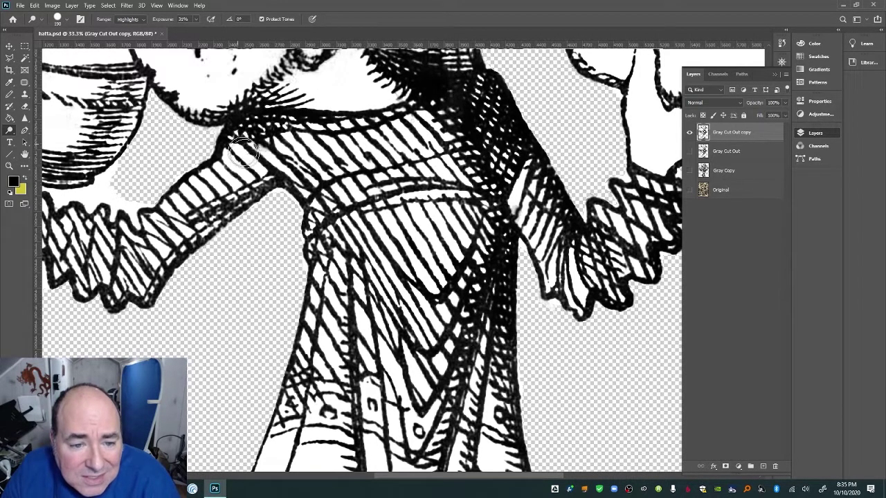
Dodge the top hat's crown, price card, shaded band and brim, plus the hair and forehead beneath it
{"action": "key", "text": "h"}
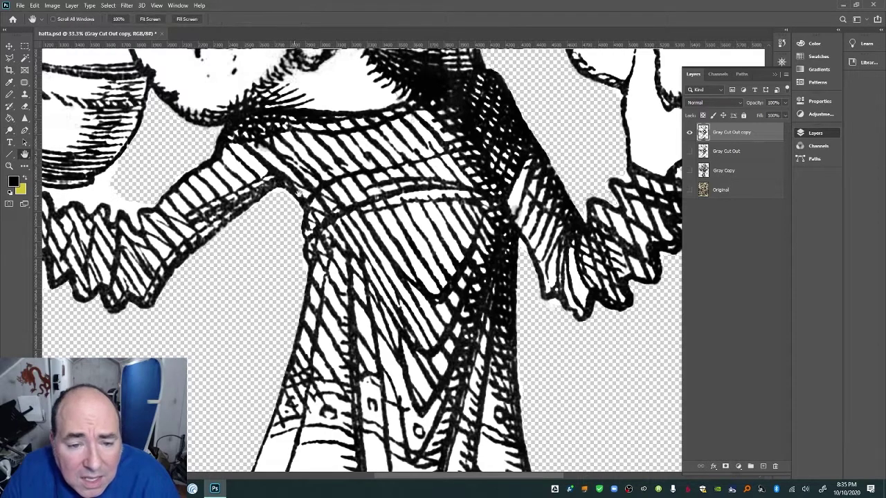
{"action": "scroll", "coordinate": [337, 179], "scroll_direction": "up", "scroll_amount": 10}
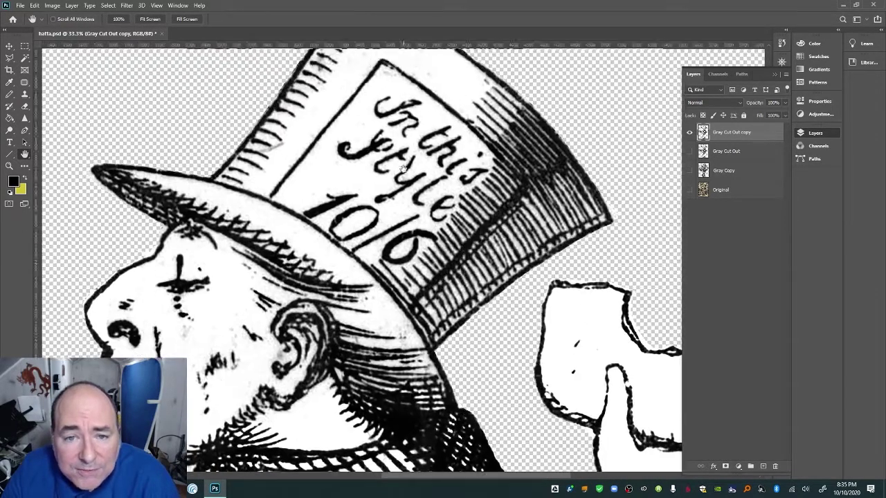
{"action": "left_click_drag", "start_coordinate": [402, 167], "coordinate": [400, 222]}
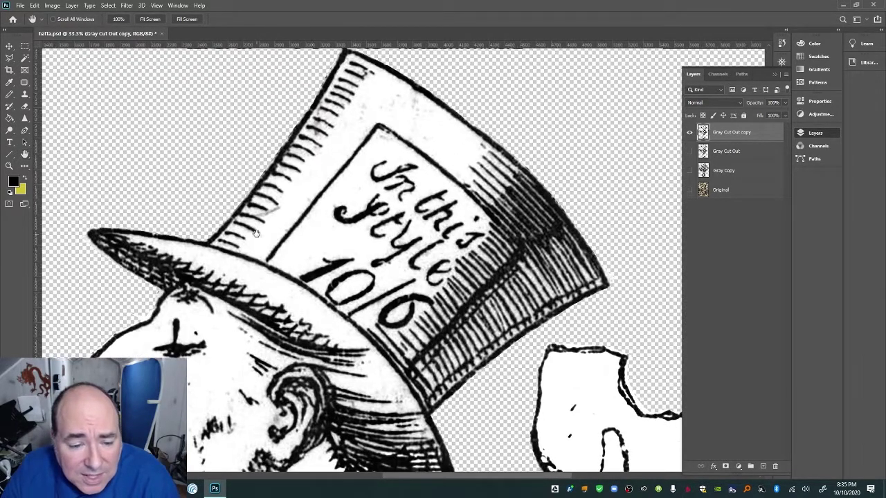
{"action": "key", "text": "o"}
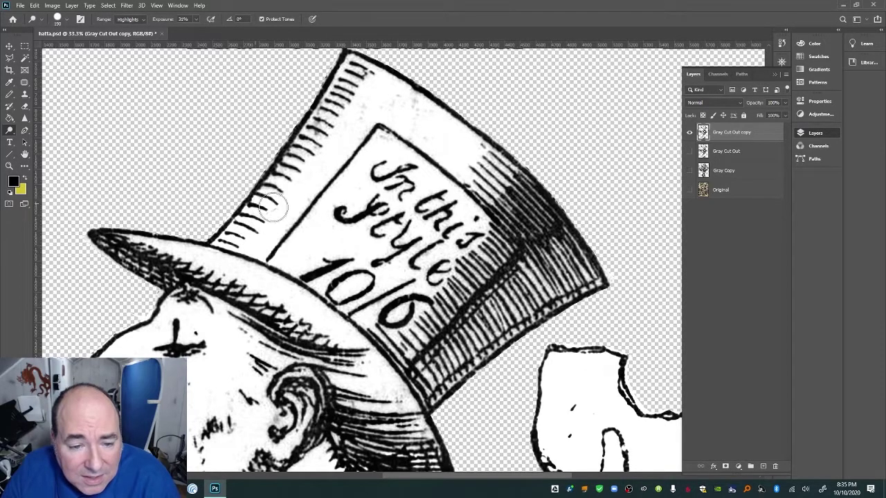
{"action": "mouse_move", "coordinate": [268, 210]}
{"action": "left_mouse_down"}
{"action": "mouse_move", "coordinate": [281, 183]}
{"action": "mouse_move", "coordinate": [268, 173]}
{"action": "mouse_move", "coordinate": [312, 153]}
{"action": "mouse_move", "coordinate": [295, 126]}
{"action": "mouse_move", "coordinate": [305, 119]}
{"action": "mouse_move", "coordinate": [329, 128]}
{"action": "mouse_move", "coordinate": [325, 136]}
{"action": "mouse_move", "coordinate": [323, 101]}
{"action": "mouse_move", "coordinate": [356, 113]}
{"action": "mouse_move", "coordinate": [327, 90]}
{"action": "mouse_move", "coordinate": [362, 66]}
{"action": "mouse_move", "coordinate": [401, 77]}
{"action": "mouse_move", "coordinate": [452, 118]}
{"action": "mouse_move", "coordinate": [362, 90]}
{"action": "mouse_move", "coordinate": [358, 144]}
{"action": "mouse_move", "coordinate": [364, 140]}
{"action": "mouse_move", "coordinate": [334, 229]}
{"action": "mouse_move", "coordinate": [314, 223]}
{"action": "mouse_move", "coordinate": [313, 201]}
{"action": "mouse_move", "coordinate": [302, 211]}
{"action": "mouse_move", "coordinate": [323, 283]}
{"action": "left_mouse_up"}
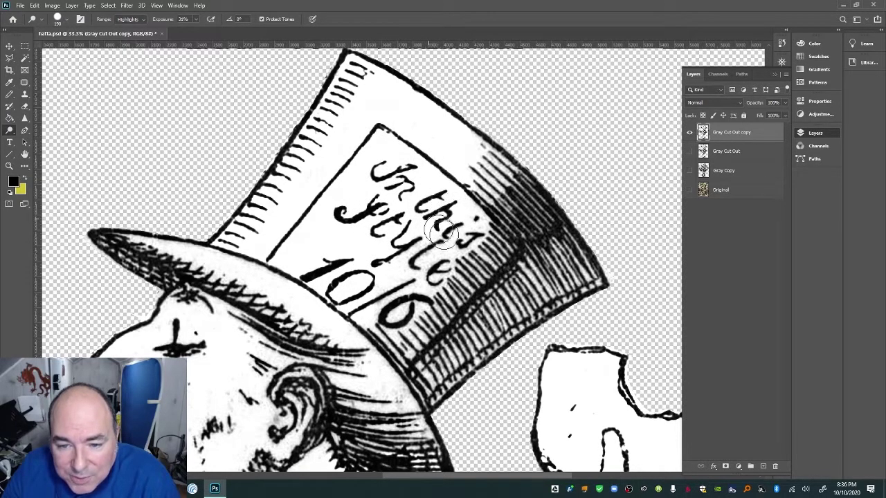
{"action": "mouse_move", "coordinate": [443, 232]}
{"action": "left_mouse_down"}
{"action": "mouse_move", "coordinate": [490, 146]}
{"action": "mouse_move", "coordinate": [566, 222]}
{"action": "mouse_move", "coordinate": [558, 227]}
{"action": "mouse_move", "coordinate": [536, 206]}
{"action": "mouse_move", "coordinate": [552, 215]}
{"action": "mouse_move", "coordinate": [531, 247]}
{"action": "mouse_move", "coordinate": [546, 259]}
{"action": "mouse_move", "coordinate": [565, 247]}
{"action": "mouse_move", "coordinate": [592, 277]}
{"action": "mouse_move", "coordinate": [486, 386]}
{"action": "mouse_move", "coordinate": [490, 356]}
{"action": "mouse_move", "coordinate": [478, 350]}
{"action": "mouse_move", "coordinate": [429, 400]}
{"action": "mouse_move", "coordinate": [428, 383]}
{"action": "mouse_move", "coordinate": [414, 379]}
{"action": "mouse_move", "coordinate": [389, 337]}
{"action": "mouse_move", "coordinate": [414, 305]}
{"action": "mouse_move", "coordinate": [381, 313]}
{"action": "mouse_move", "coordinate": [376, 296]}
{"action": "mouse_move", "coordinate": [439, 257]}
{"action": "mouse_move", "coordinate": [428, 253]}
{"action": "mouse_move", "coordinate": [450, 262]}
{"action": "mouse_move", "coordinate": [436, 296]}
{"action": "mouse_move", "coordinate": [519, 278]}
{"action": "mouse_move", "coordinate": [481, 275]}
{"action": "mouse_move", "coordinate": [481, 262]}
{"action": "mouse_move", "coordinate": [510, 254]}
{"action": "mouse_move", "coordinate": [507, 206]}
{"action": "mouse_move", "coordinate": [507, 224]}
{"action": "mouse_move", "coordinate": [528, 214]}
{"action": "mouse_move", "coordinate": [527, 232]}
{"action": "mouse_move", "coordinate": [521, 202]}
{"action": "mouse_move", "coordinate": [488, 214]}
{"action": "mouse_move", "coordinate": [482, 298]}
{"action": "mouse_move", "coordinate": [417, 340]}
{"action": "mouse_move", "coordinate": [431, 322]}
{"action": "mouse_move", "coordinate": [459, 346]}
{"action": "mouse_move", "coordinate": [452, 353]}
{"action": "mouse_move", "coordinate": [520, 308]}
{"action": "mouse_move", "coordinate": [468, 345]}
{"action": "mouse_move", "coordinate": [472, 329]}
{"action": "mouse_move", "coordinate": [543, 296]}
{"action": "mouse_move", "coordinate": [561, 301]}
{"action": "mouse_move", "coordinate": [581, 276]}
{"action": "mouse_move", "coordinate": [571, 265]}
{"action": "mouse_move", "coordinate": [543, 265]}
{"action": "mouse_move", "coordinate": [566, 256]}
{"action": "mouse_move", "coordinate": [610, 283]}
{"action": "mouse_move", "coordinate": [527, 183]}
{"action": "mouse_move", "coordinate": [479, 200]}
{"action": "mouse_move", "coordinate": [471, 185]}
{"action": "mouse_move", "coordinate": [464, 126]}
{"action": "left_mouse_up"}
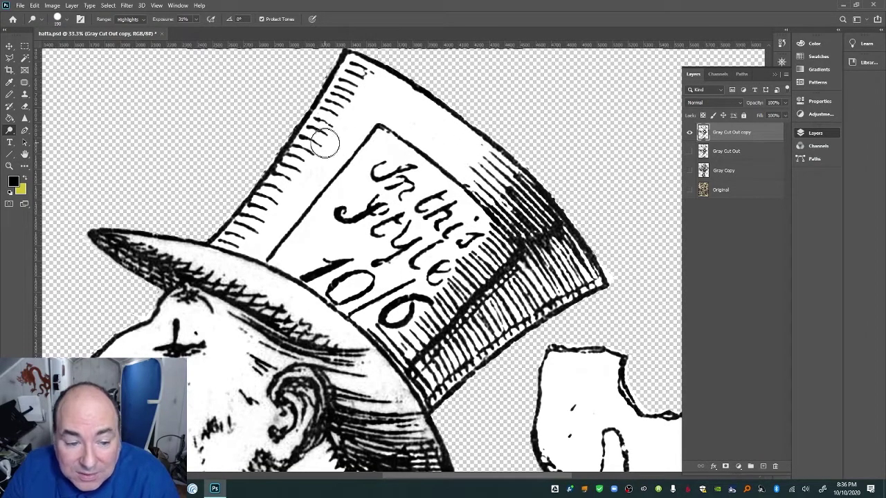
{"action": "mouse_move", "coordinate": [104, 240]}
{"action": "left_mouse_down"}
{"action": "mouse_move", "coordinate": [176, 277]}
{"action": "mouse_move", "coordinate": [135, 247]}
{"action": "mouse_move", "coordinate": [261, 267]}
{"action": "mouse_move", "coordinate": [192, 262]}
{"action": "mouse_move", "coordinate": [316, 337]}
{"action": "mouse_move", "coordinate": [325, 323]}
{"action": "mouse_move", "coordinate": [358, 346]}
{"action": "mouse_move", "coordinate": [330, 357]}
{"action": "mouse_move", "coordinate": [223, 324]}
{"action": "mouse_move", "coordinate": [384, 366]}
{"action": "mouse_move", "coordinate": [349, 403]}
{"action": "mouse_move", "coordinate": [397, 394]}
{"action": "mouse_move", "coordinate": [426, 451]}
{"action": "mouse_move", "coordinate": [432, 447]}
{"action": "mouse_move", "coordinate": [363, 434]}
{"action": "mouse_move", "coordinate": [353, 456]}
{"action": "mouse_move", "coordinate": [284, 449]}
{"action": "mouse_move", "coordinate": [294, 384]}
{"action": "mouse_move", "coordinate": [287, 390]}
{"action": "mouse_move", "coordinate": [312, 417]}
{"action": "mouse_move", "coordinate": [306, 393]}
{"action": "mouse_move", "coordinate": [276, 424]}
{"action": "mouse_move", "coordinate": [271, 413]}
{"action": "mouse_move", "coordinate": [243, 418]}
{"action": "mouse_move", "coordinate": [227, 395]}
{"action": "mouse_move", "coordinate": [238, 433]}
{"action": "mouse_move", "coordinate": [247, 373]}
{"action": "mouse_move", "coordinate": [274, 378]}
{"action": "mouse_move", "coordinate": [271, 362]}
{"action": "mouse_move", "coordinate": [308, 362]}
{"action": "mouse_move", "coordinate": [243, 351]}
{"action": "left_mouse_up"}
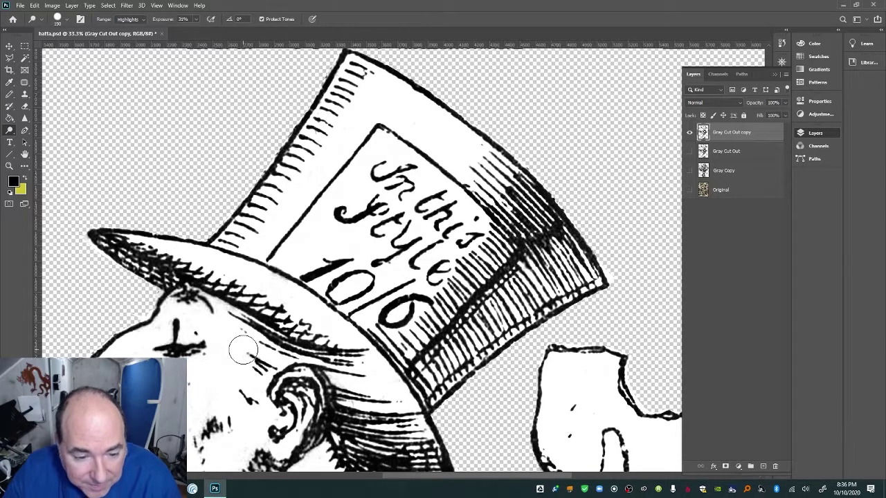
{"action": "left_click_drag", "start_coordinate": [173, 311], "coordinate": [156, 327]}
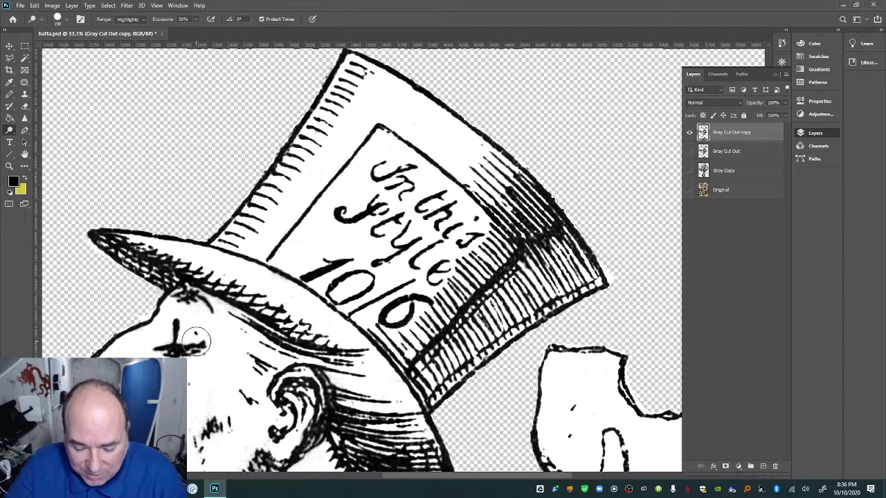
Compare the retouched Gray Cut Out copy layer with the Gray Cut Out layer by toggling the copy's visibility over the whole figure
{"action": "key", "text": "ctrl+minus"}
{"action": "key", "text": "ctrl+minus"}
{"action": "key", "text": "ctrl+minus"}
{"action": "key", "text": "ctrl+minus"}
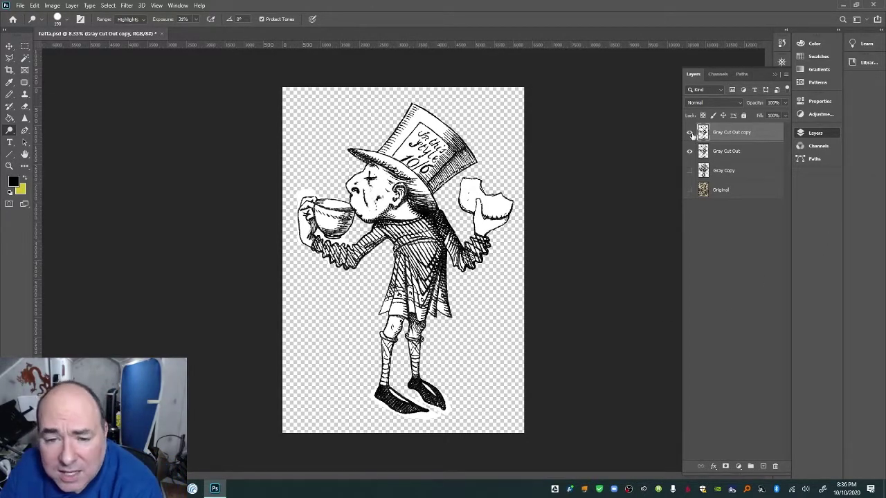
{"action": "left_click", "coordinate": [689, 133]}
{"action": "left_click", "coordinate": [690, 133]}
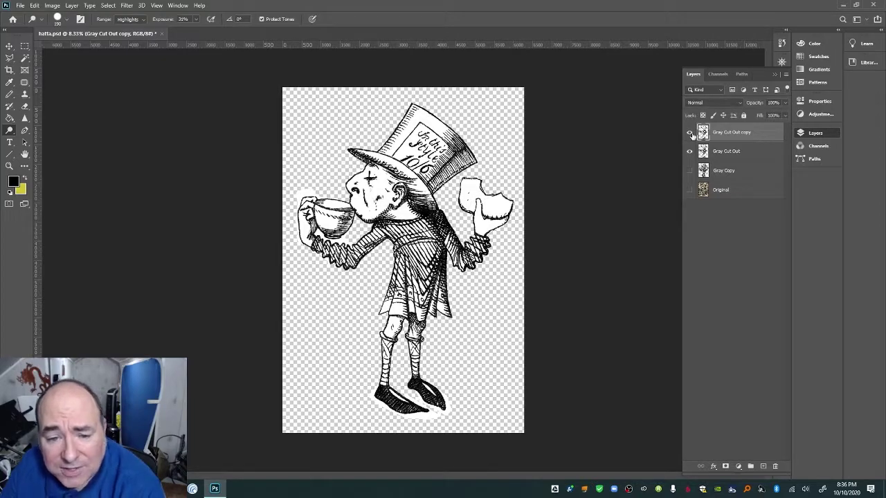
{"action": "left_click", "coordinate": [690, 132]}
{"action": "left_click", "coordinate": [689, 132]}
{"action": "left_click", "coordinate": [690, 133]}
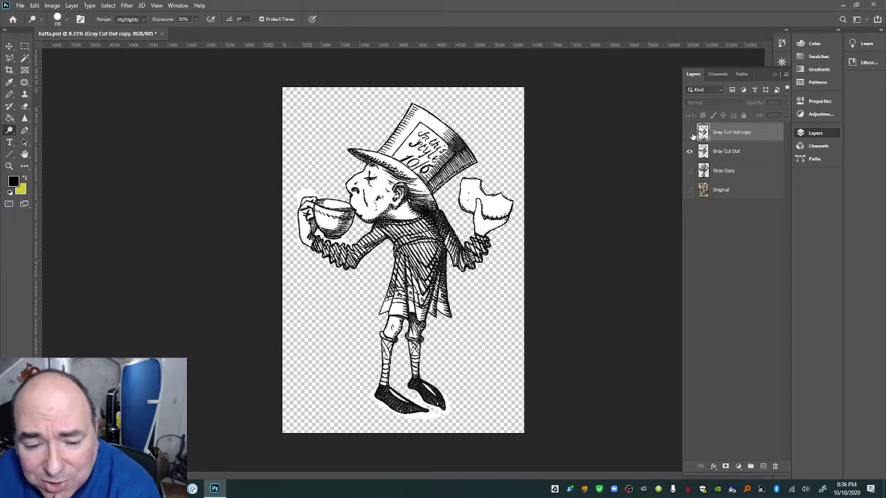
{"action": "left_click", "coordinate": [689, 132]}
{"action": "left_click", "coordinate": [689, 133]}
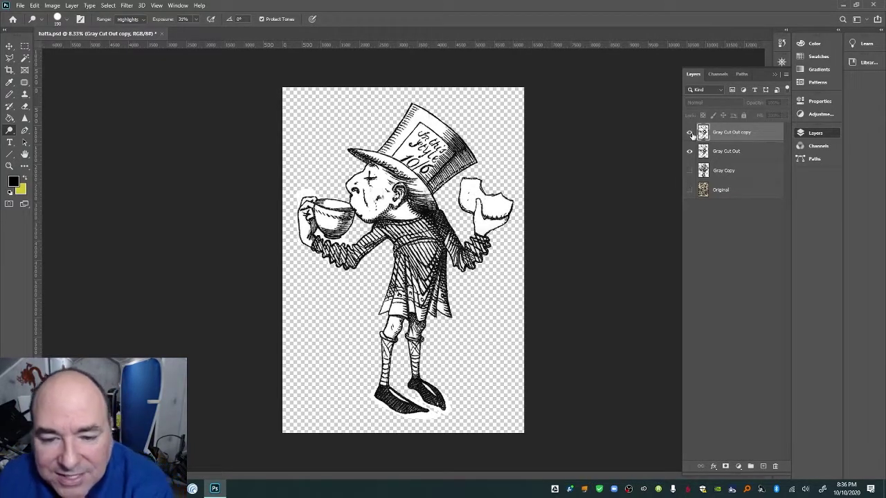
{"action": "left_click", "coordinate": [689, 132]}
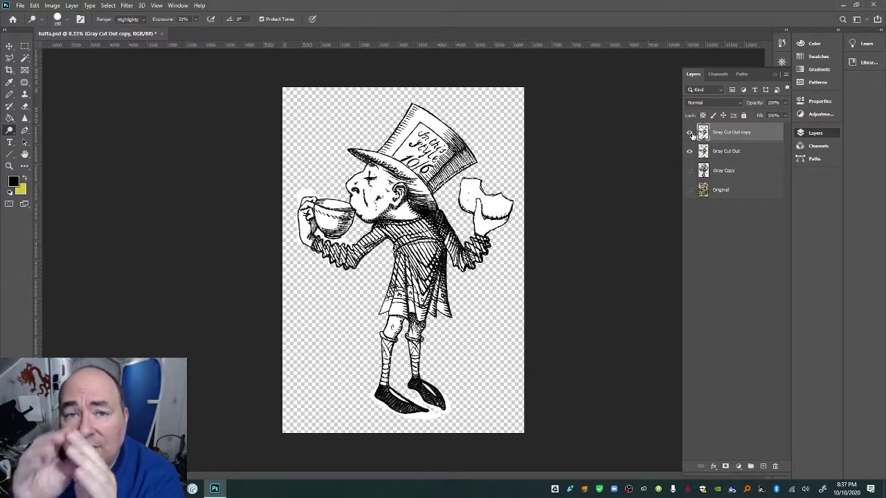
{"action": "left_click", "coordinate": [690, 133]}
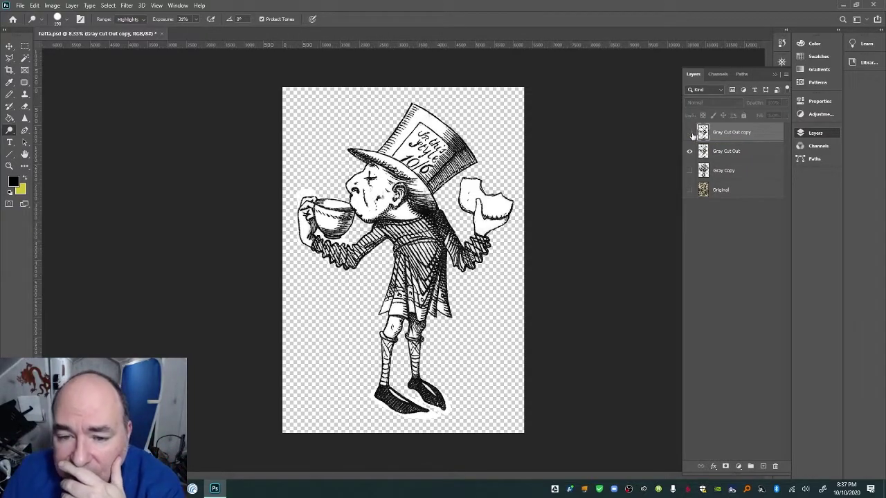
{"action": "left_click", "coordinate": [690, 133]}
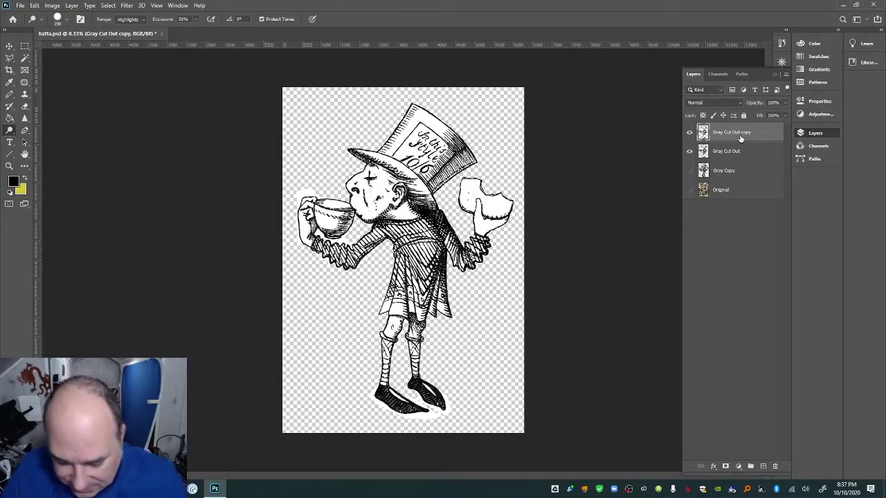
Examine the Levels histograms of the Gray Cut Out copy and Gray Cut Out layers without changing either one
{"action": "key", "text": "ctrl+l"}
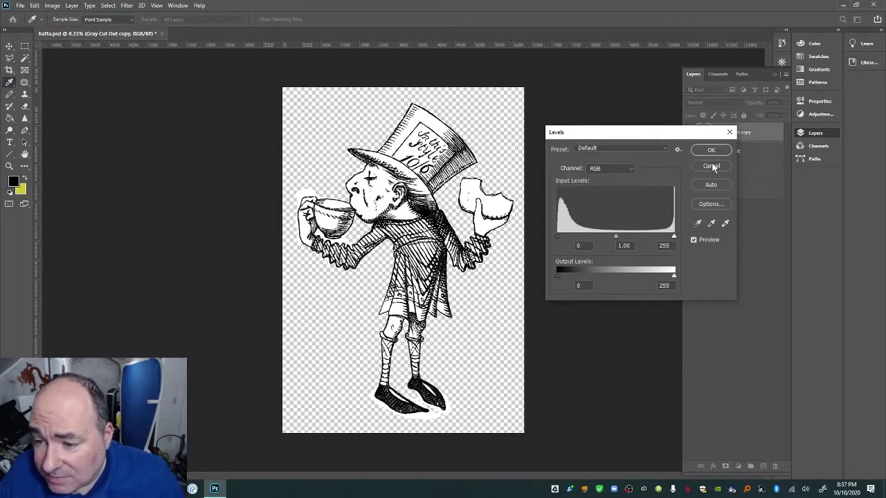
{"action": "left_click", "coordinate": [721, 155]}
{"action": "left_click", "coordinate": [725, 153]}
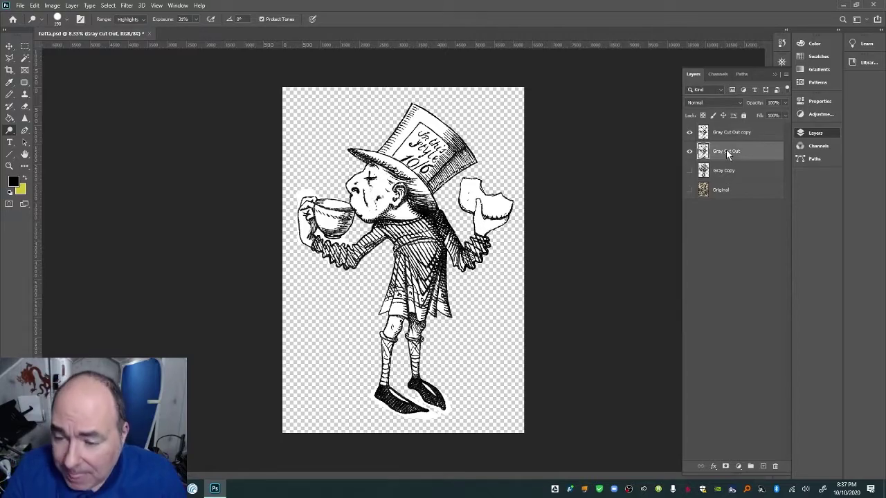
{"action": "key", "text": "ctrl+l"}
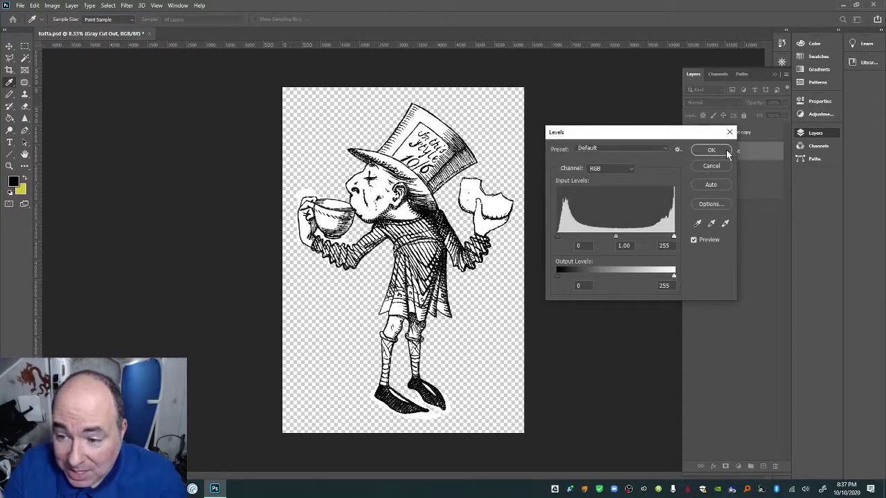
{"action": "left_click", "coordinate": [712, 166]}
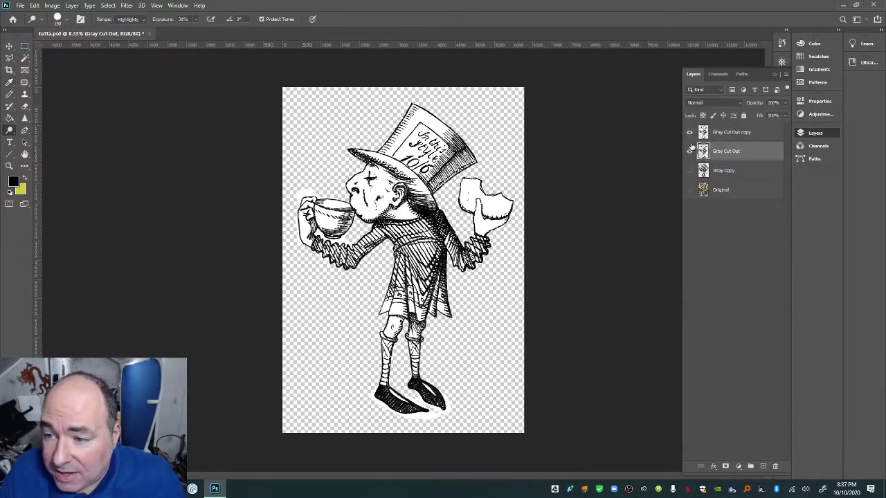
Preview a Threshold adjustment at level 127 on the Gray Cut Out copy layer without applying it
{"action": "left_click", "coordinate": [726, 135]}
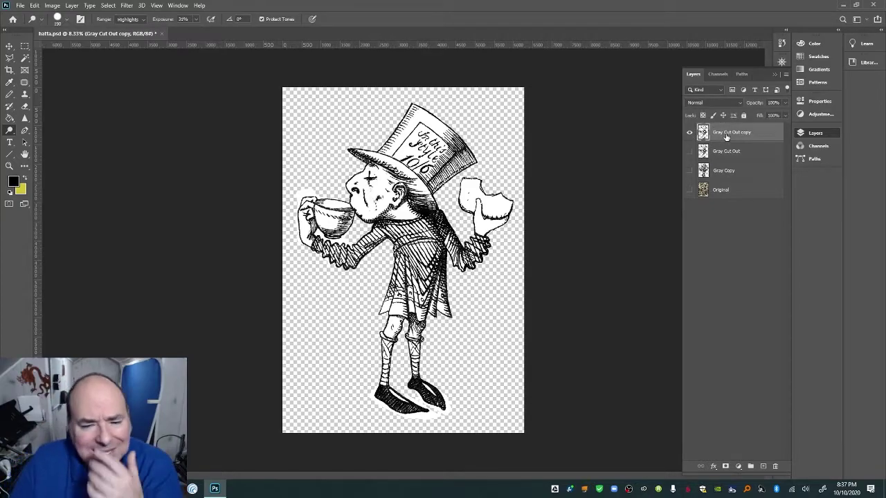
{"action": "left_click", "coordinate": [52, 5]}
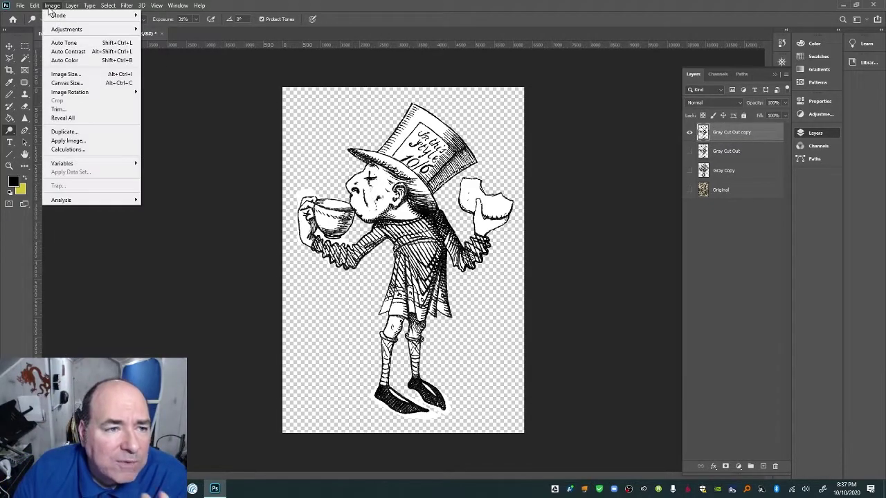
{"action": "mouse_move", "coordinate": [103, 29]}
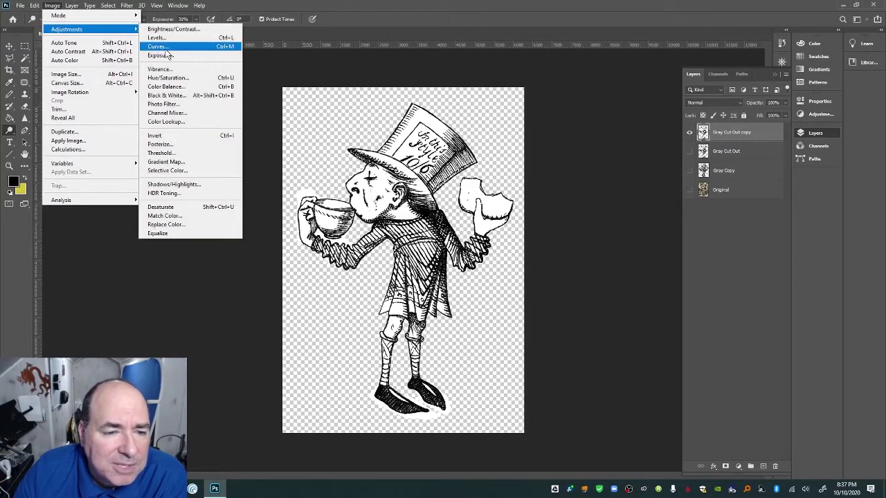
{"action": "left_click", "coordinate": [192, 154]}
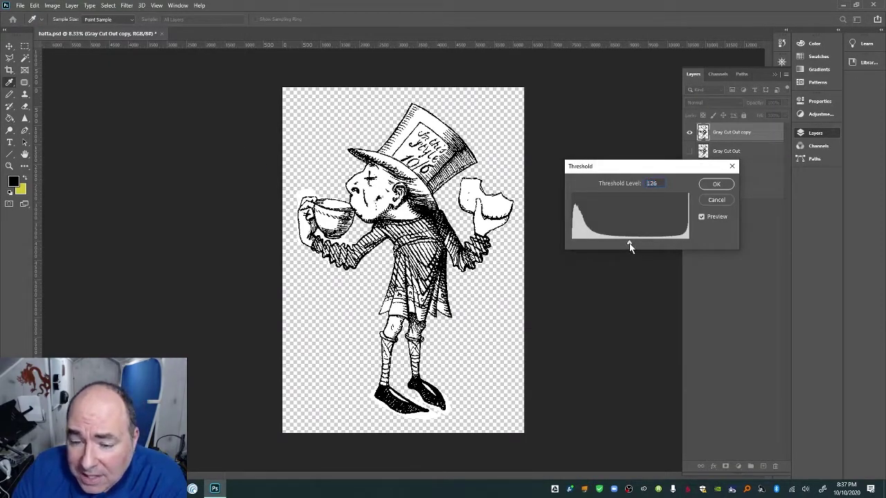
{"action": "left_click_drag", "start_coordinate": [630, 242], "coordinate": [630, 223]}
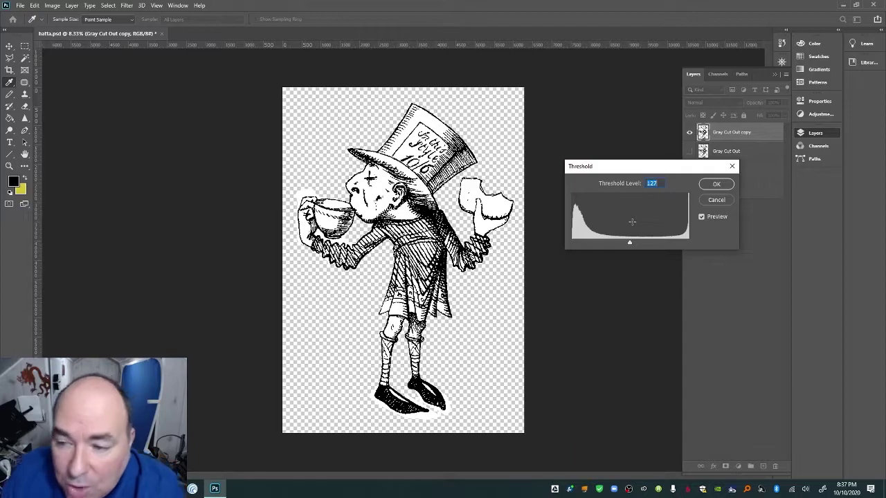
{"action": "left_click", "coordinate": [705, 204]}
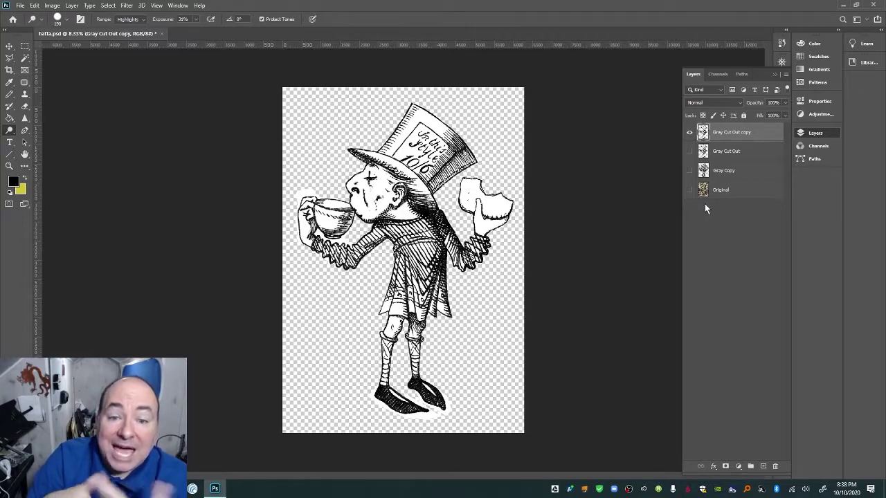
Dodge the gray around the cheek marks and the hairline under the hat brim with the range set to Midtones
{"action": "left_click", "coordinate": [10, 166]}
{"action": "left_click", "coordinate": [400, 207]}
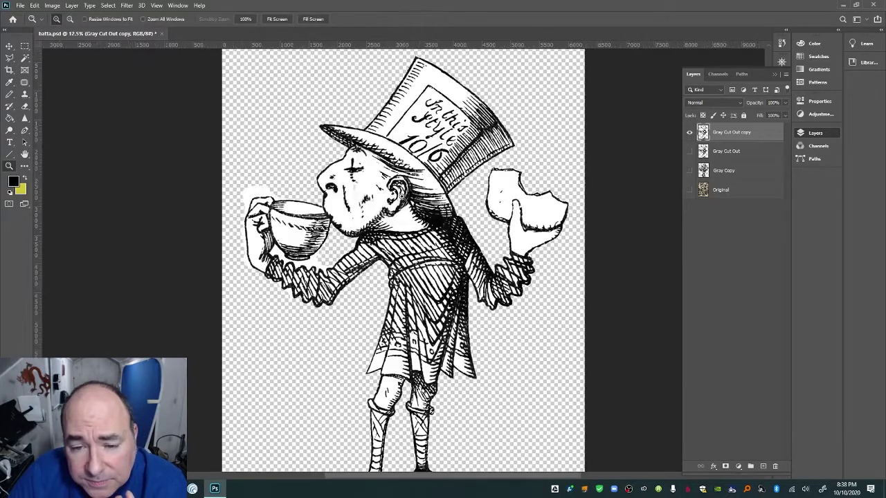
{"action": "left_click", "coordinate": [400, 207]}
{"action": "left_click", "coordinate": [466, 219]}
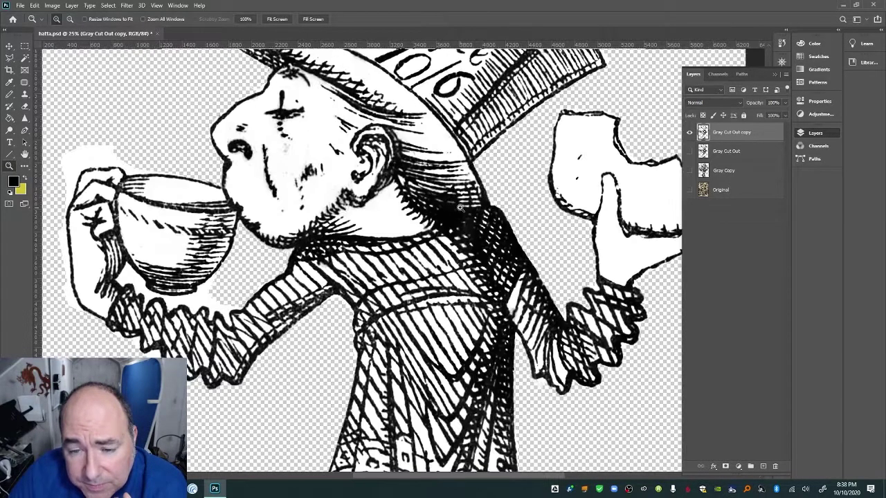
{"action": "left_click", "coordinate": [466, 220]}
{"action": "scroll", "coordinate": [422, 167], "scroll_direction": "up", "scroll_amount": 3}
{"action": "left_click_drag", "start_coordinate": [422, 167], "coordinate": [422, 167]}
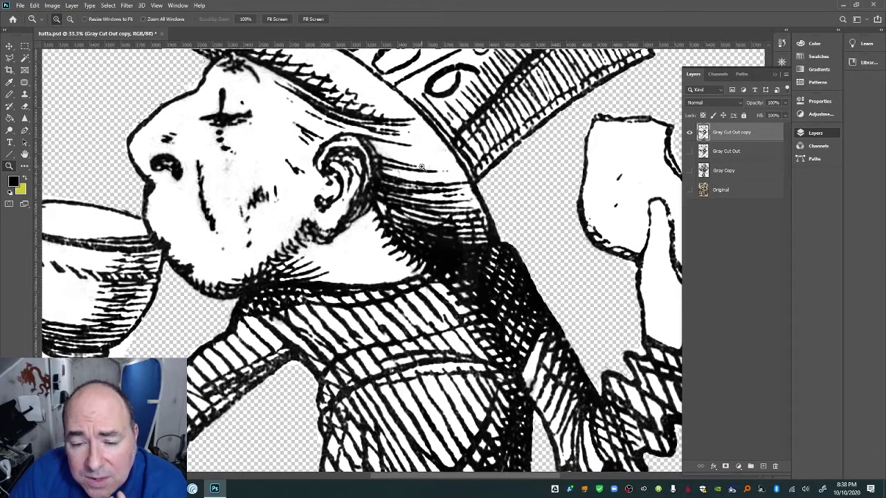
{"action": "left_click", "coordinate": [12, 135]}
{"action": "left_click", "coordinate": [31, 128]}
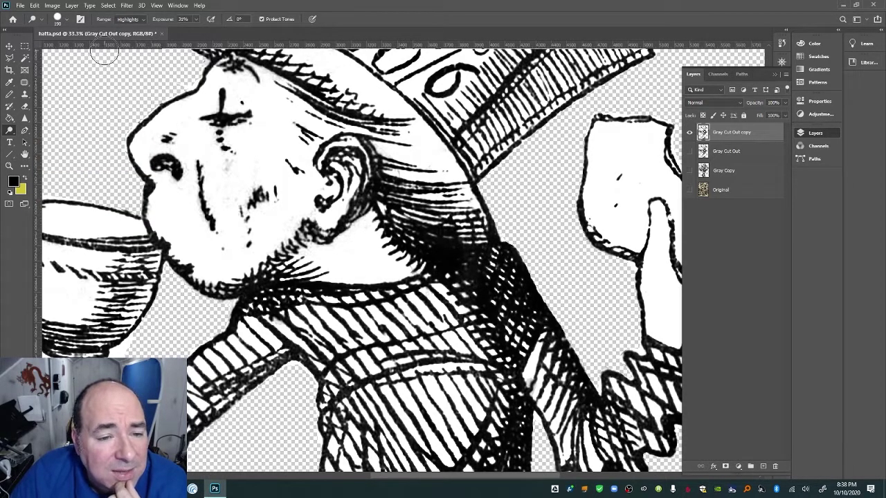
{"action": "left_click", "coordinate": [140, 20]}
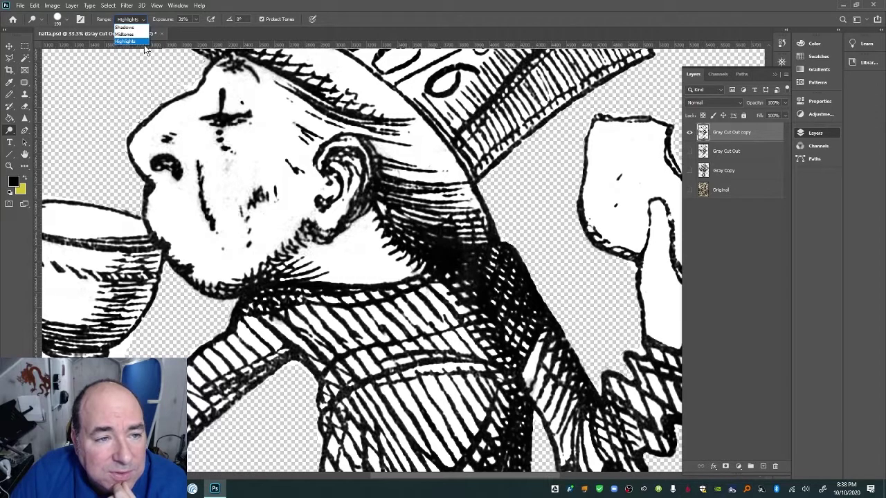
{"action": "left_click", "coordinate": [125, 34]}
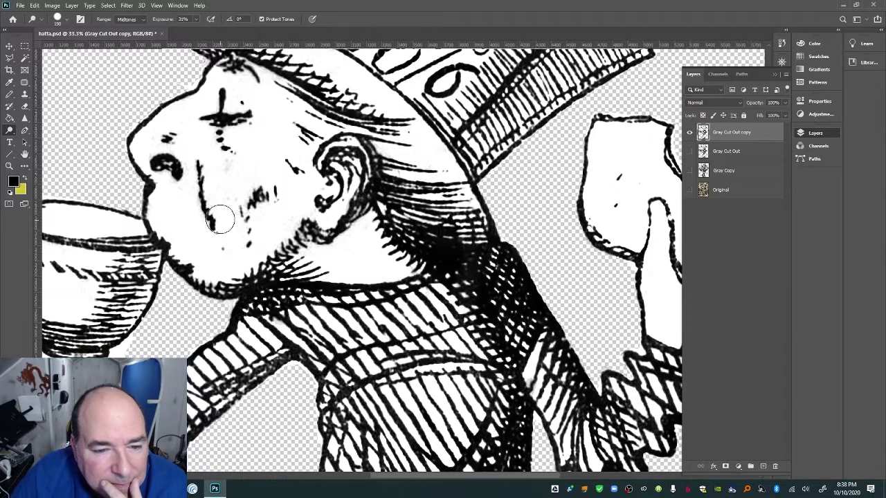
{"action": "mouse_move", "coordinate": [252, 196]}
{"action": "left_mouse_down"}
{"action": "mouse_move", "coordinate": [275, 204]}
{"action": "mouse_move", "coordinate": [277, 187]}
{"action": "left_mouse_up"}
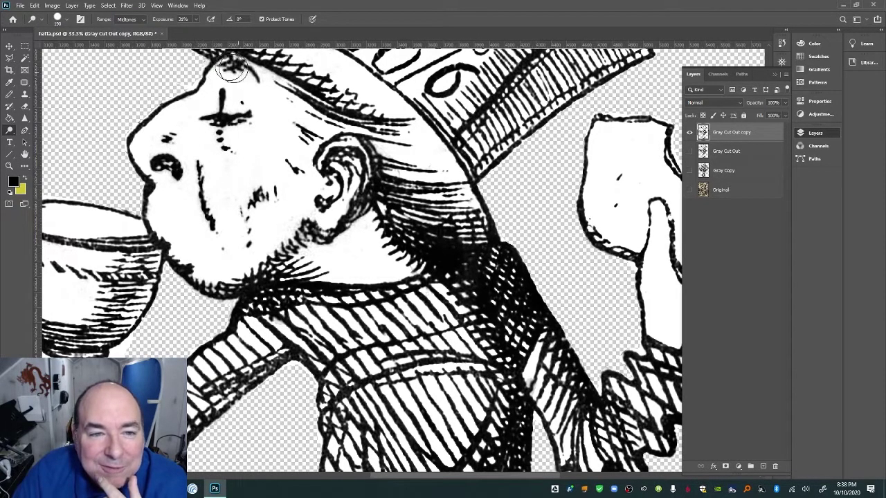
{"action": "left_click_drag", "start_coordinate": [297, 87], "coordinate": [325, 107]}
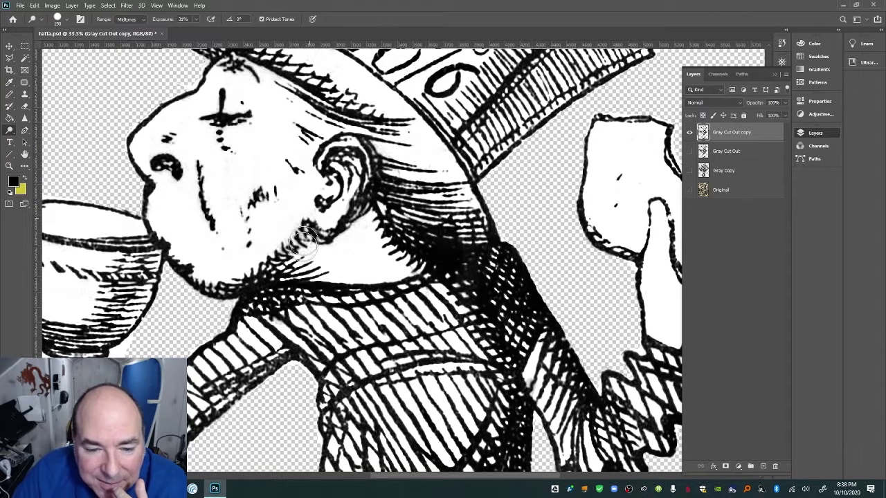
Dodge the jaw, neck and nape shading with the range set to Highlights and the exposure lowered to 11%
{"action": "left_click", "coordinate": [138, 20]}
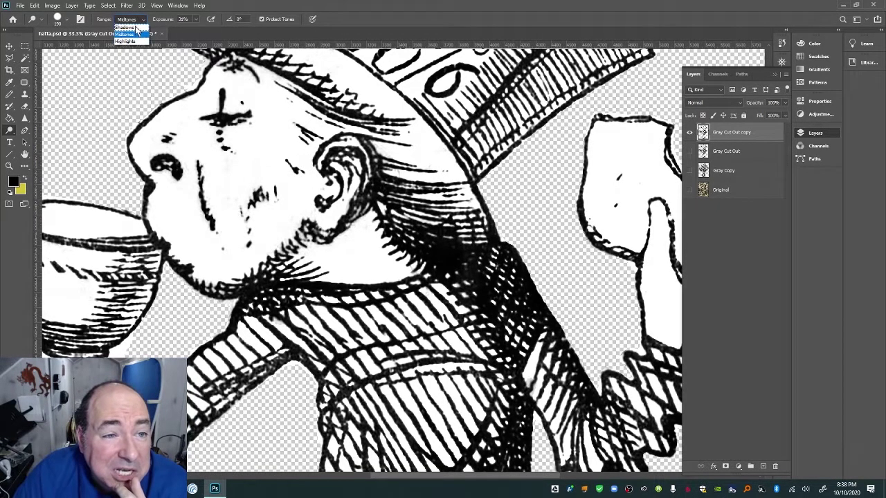
{"action": "left_click", "coordinate": [133, 45]}
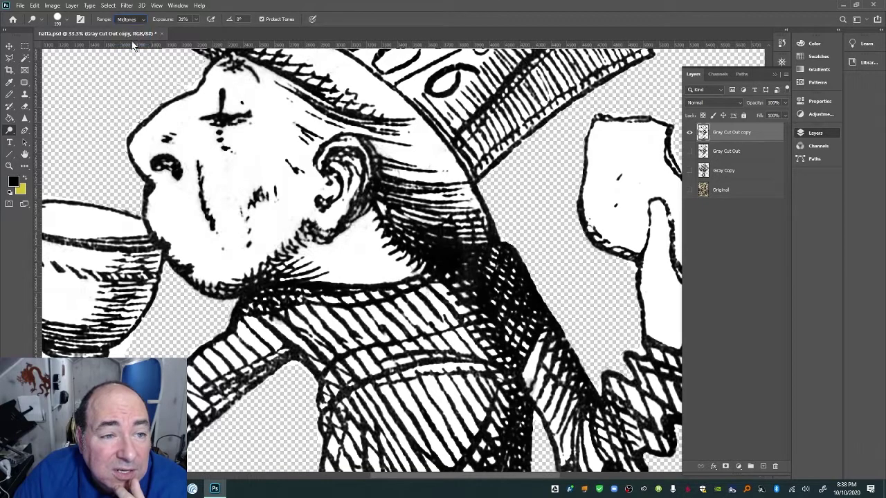
{"action": "left_click", "coordinate": [196, 20]}
{"action": "left_click_drag", "start_coordinate": [195, 29], "coordinate": [188, 29]}
{"action": "left_click", "coordinate": [317, 271]}
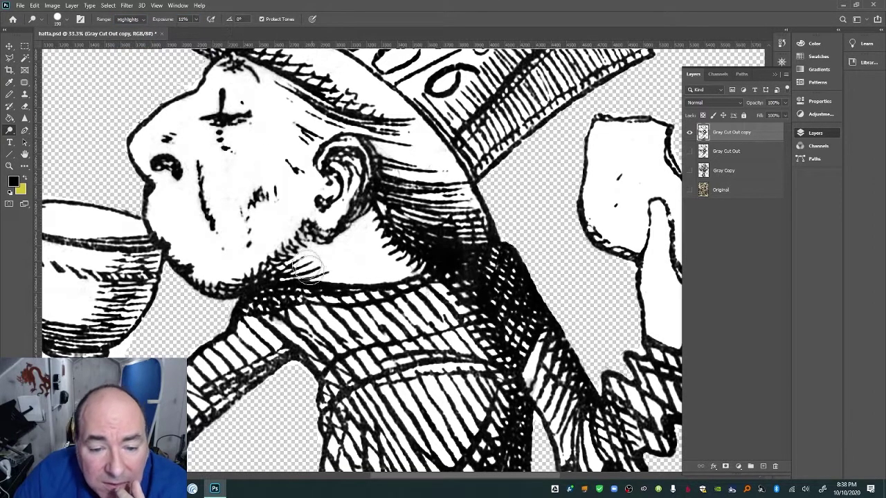
{"action": "mouse_move", "coordinate": [322, 241]}
{"action": "left_mouse_down"}
{"action": "mouse_move", "coordinate": [371, 225]}
{"action": "mouse_move", "coordinate": [305, 224]}
{"action": "mouse_move", "coordinate": [285, 242]}
{"action": "mouse_move", "coordinate": [238, 199]}
{"action": "mouse_move", "coordinate": [225, 213]}
{"action": "mouse_move", "coordinate": [285, 193]}
{"action": "mouse_move", "coordinate": [239, 219]}
{"action": "mouse_move", "coordinate": [227, 237]}
{"action": "mouse_move", "coordinate": [196, 190]}
{"action": "mouse_move", "coordinate": [189, 155]}
{"action": "mouse_move", "coordinate": [154, 166]}
{"action": "mouse_move", "coordinate": [220, 115]}
{"action": "mouse_move", "coordinate": [245, 117]}
{"action": "mouse_move", "coordinate": [263, 101]}
{"action": "mouse_move", "coordinate": [255, 66]}
{"action": "mouse_move", "coordinate": [358, 110]}
{"action": "mouse_move", "coordinate": [420, 155]}
{"action": "mouse_move", "coordinate": [364, 157]}
{"action": "mouse_move", "coordinate": [405, 167]}
{"action": "mouse_move", "coordinate": [408, 180]}
{"action": "mouse_move", "coordinate": [462, 200]}
{"action": "mouse_move", "coordinate": [446, 224]}
{"action": "mouse_move", "coordinate": [383, 204]}
{"action": "mouse_move", "coordinate": [430, 240]}
{"action": "mouse_move", "coordinate": [463, 246]}
{"action": "mouse_move", "coordinate": [538, 227]}
{"action": "mouse_move", "coordinate": [488, 296]}
{"action": "mouse_move", "coordinate": [474, 346]}
{"action": "mouse_move", "coordinate": [510, 370]}
{"action": "mouse_move", "coordinate": [525, 319]}
{"action": "mouse_move", "coordinate": [584, 391]}
{"action": "mouse_move", "coordinate": [628, 411]}
{"action": "mouse_move", "coordinate": [469, 252]}
{"action": "mouse_move", "coordinate": [432, 244]}
{"action": "left_mouse_up"}
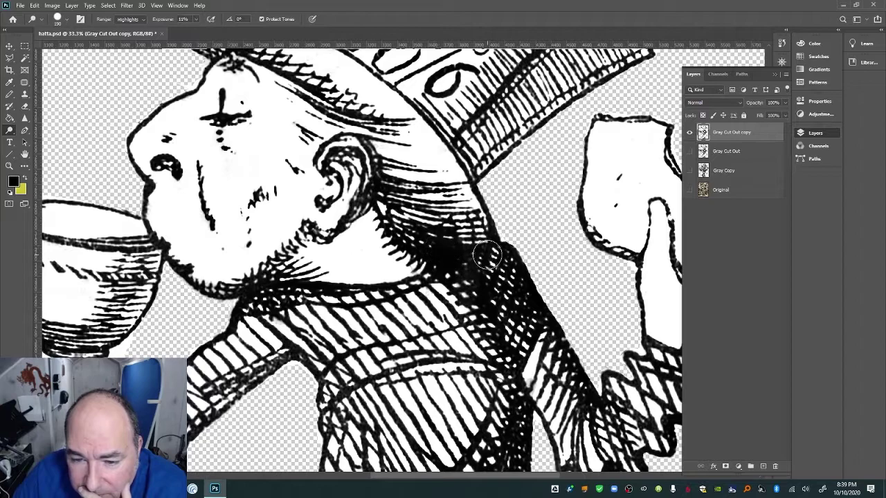
Dodge the teacup, front sleeve and front shoulder using the Midtones range at 45% exposure
{"action": "left_click", "coordinate": [128, 19]}
{"action": "left_click", "coordinate": [131, 34]}
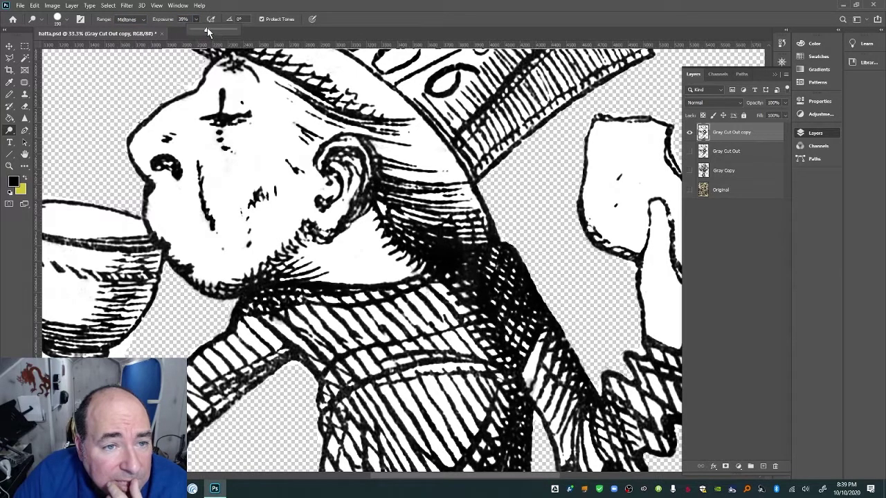
{"action": "left_click", "coordinate": [125, 294]}
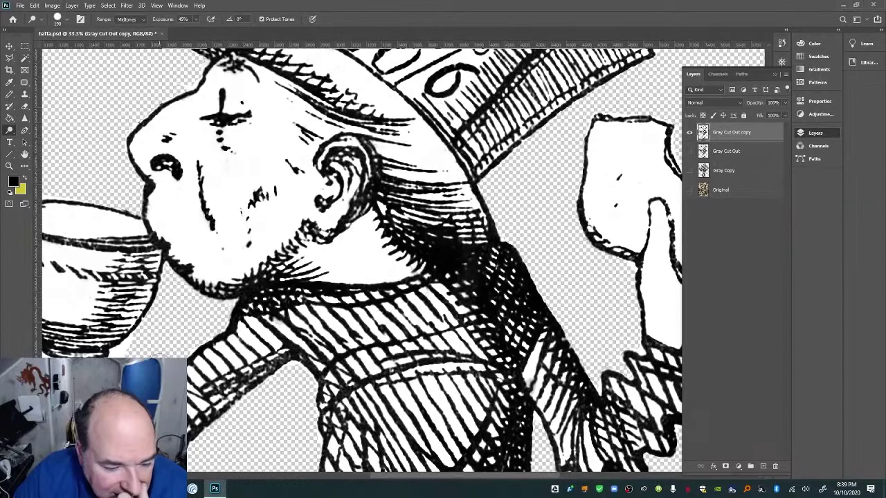
{"action": "mouse_move", "coordinate": [201, 404]}
{"action": "left_mouse_down"}
{"action": "mouse_move", "coordinate": [225, 384]}
{"action": "mouse_move", "coordinate": [296, 359]}
{"action": "left_mouse_up"}
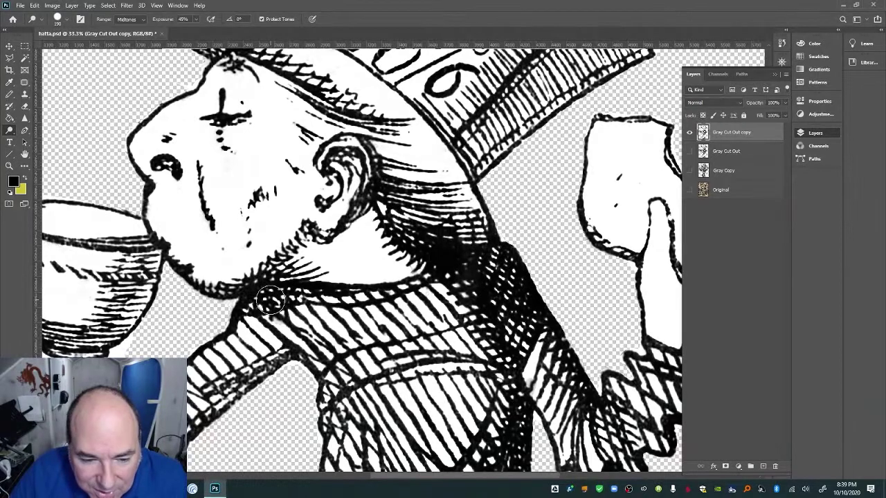
{"action": "left_click_drag", "start_coordinate": [270, 299], "coordinate": [236, 299]}
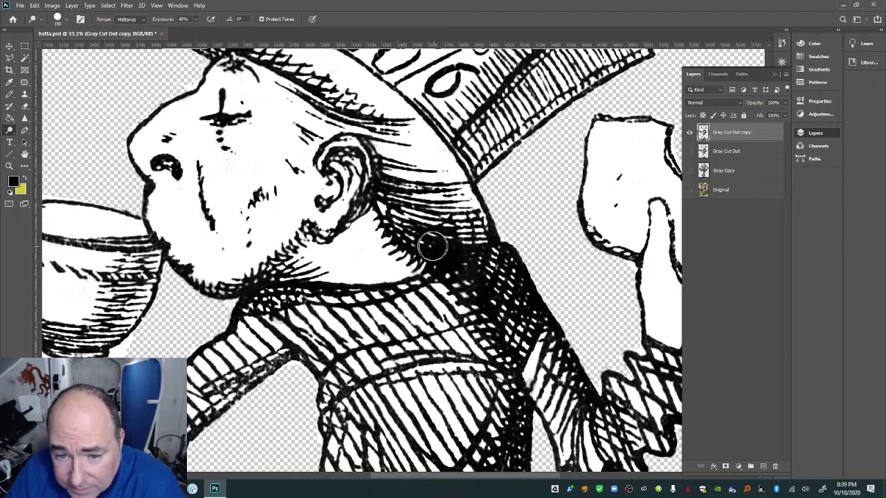
Dodge the back hair, the forehead and underside of the brim, the brim's upper edge and the lower hat band
{"action": "mouse_move", "coordinate": [431, 245]}
{"action": "left_mouse_down"}
{"action": "mouse_move", "coordinate": [415, 206]}
{"action": "mouse_move", "coordinate": [387, 205]}
{"action": "mouse_move", "coordinate": [371, 128]}
{"action": "left_mouse_up"}
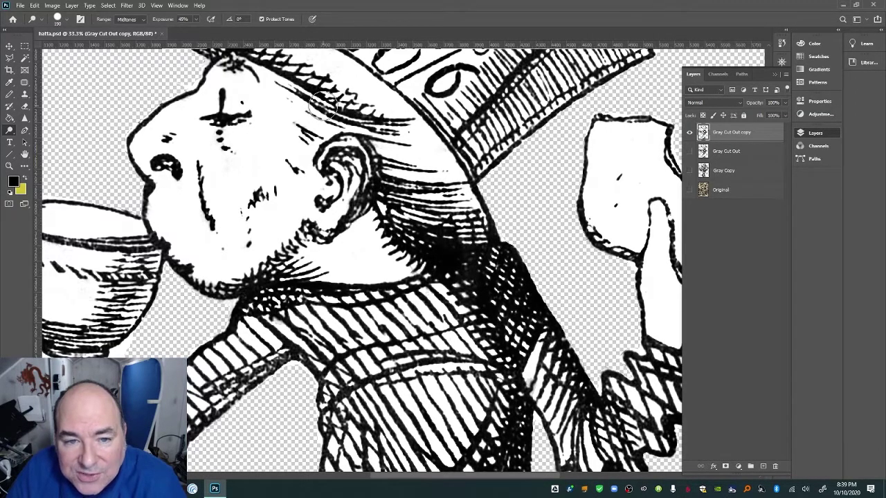
{"action": "left_click_drag", "start_coordinate": [324, 104], "coordinate": [310, 102]}
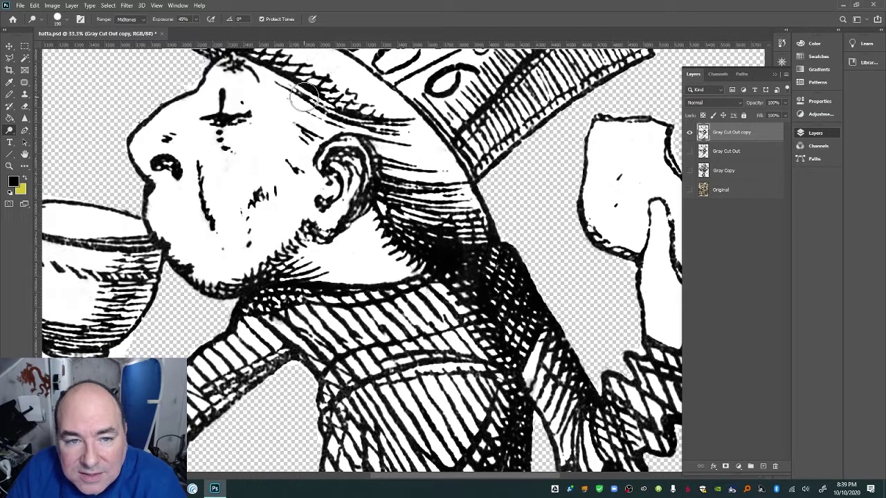
{"action": "left_click_drag", "start_coordinate": [224, 76], "coordinate": [238, 65]}
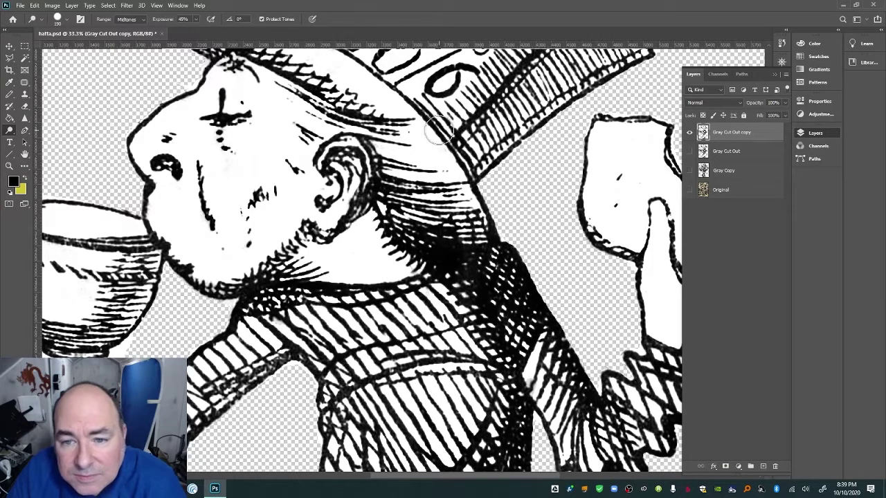
{"action": "mouse_move", "coordinate": [431, 110]}
{"action": "left_mouse_down"}
{"action": "mouse_move", "coordinate": [440, 133]}
{"action": "mouse_move", "coordinate": [465, 127]}
{"action": "mouse_move", "coordinate": [471, 175]}
{"action": "mouse_move", "coordinate": [421, 104]}
{"action": "left_mouse_up"}
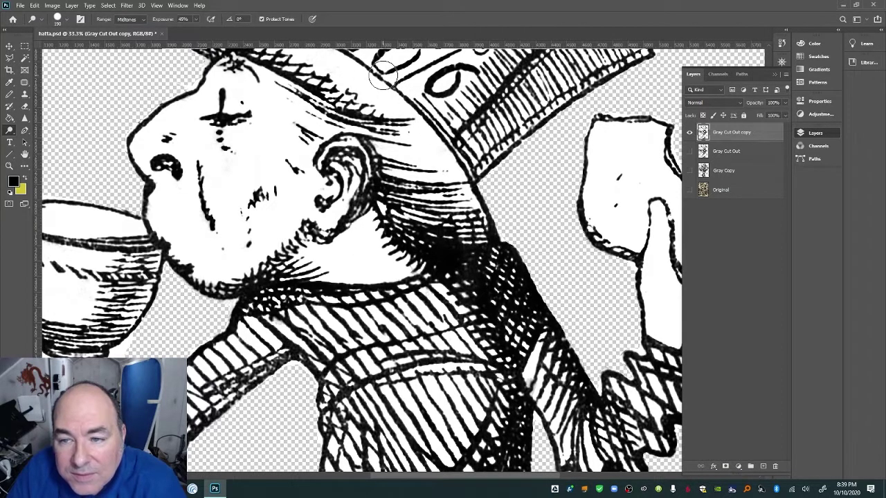
{"action": "mouse_move", "coordinate": [523, 88]}
{"action": "left_mouse_down"}
{"action": "mouse_move", "coordinate": [533, 95]}
{"action": "mouse_move", "coordinate": [581, 88]}
{"action": "left_mouse_up"}
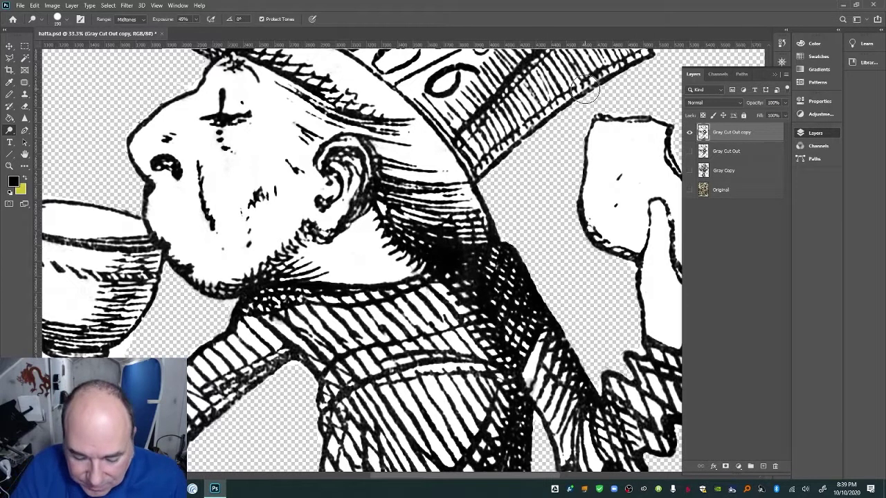
Dodge the gray between the hatching lines on the shaded rear side of the top hat's crown
{"action": "key", "text": "space"}
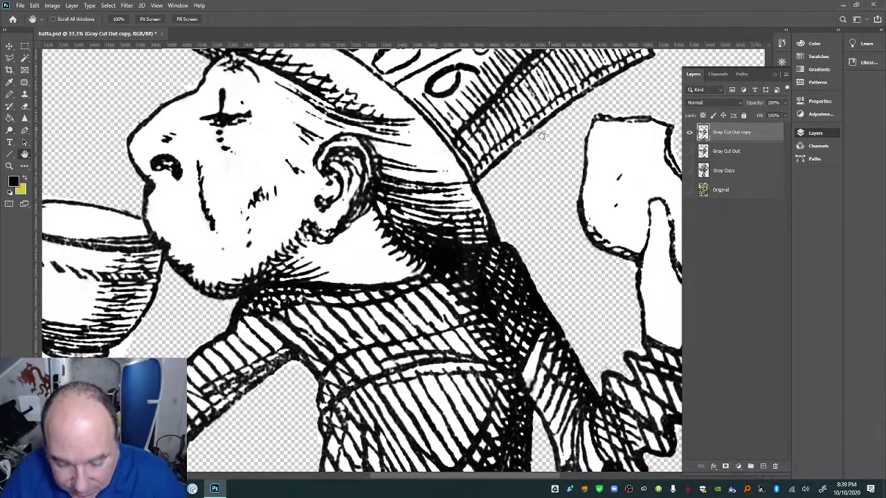
{"action": "left_click_drag", "start_coordinate": [539, 171], "coordinate": [550, 260]}
{"action": "left_click_drag", "start_coordinate": [531, 104], "coordinate": [519, 152]}
{"action": "key", "text": "o"}
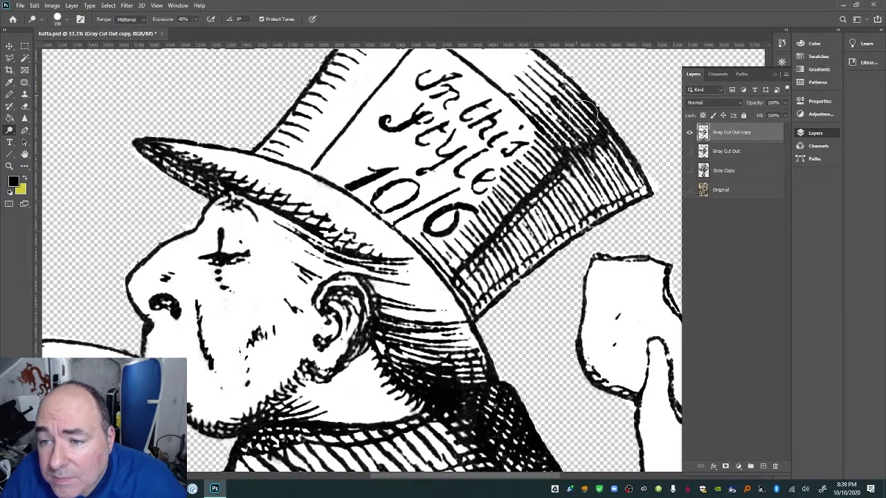
{"action": "mouse_move", "coordinate": [619, 142]}
{"action": "left_mouse_down"}
{"action": "mouse_move", "coordinate": [646, 181]}
{"action": "mouse_move", "coordinate": [626, 160]}
{"action": "mouse_move", "coordinate": [590, 152]}
{"action": "mouse_move", "coordinate": [585, 173]}
{"action": "mouse_move", "coordinate": [561, 166]}
{"action": "left_mouse_up"}
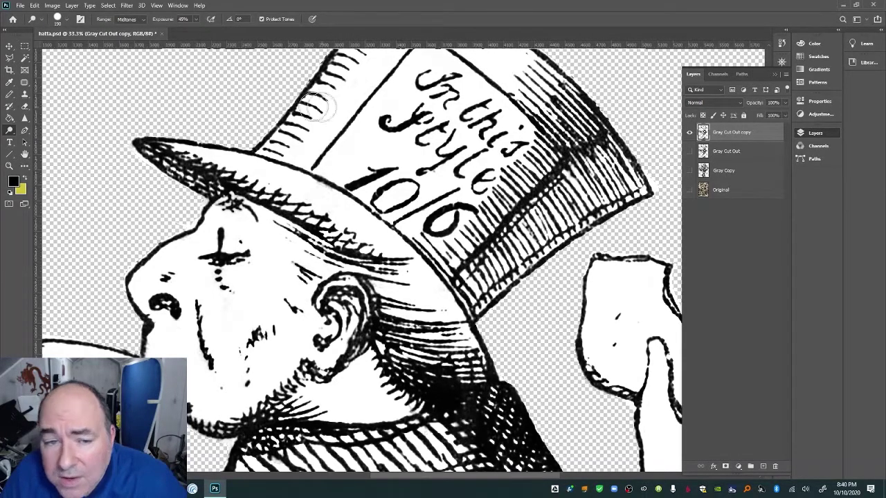
Dodge the front edge of the hat's crown up to its top corner and along the brim from its tip
{"action": "left_click_drag", "start_coordinate": [338, 121], "coordinate": [364, 215]}
{"action": "mouse_move", "coordinate": [386, 140]}
{"action": "left_mouse_down"}
{"action": "mouse_move", "coordinate": [386, 128]}
{"action": "mouse_move", "coordinate": [342, 181]}
{"action": "left_mouse_up"}
{"action": "mouse_move", "coordinate": [357, 152]}
{"action": "left_mouse_down"}
{"action": "mouse_move", "coordinate": [349, 168]}
{"action": "mouse_move", "coordinate": [402, 92]}
{"action": "mouse_move", "coordinate": [439, 76]}
{"action": "left_mouse_up"}
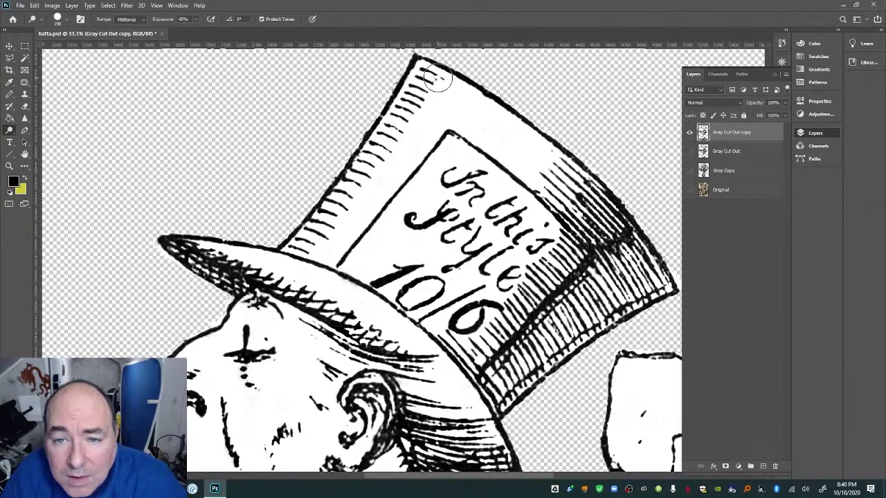
{"action": "mouse_move", "coordinate": [172, 231]}
{"action": "left_mouse_down"}
{"action": "mouse_move", "coordinate": [222, 258]}
{"action": "mouse_move", "coordinate": [243, 280]}
{"action": "mouse_move", "coordinate": [225, 283]}
{"action": "mouse_move", "coordinate": [171, 242]}
{"action": "left_mouse_up"}
{"action": "mouse_move", "coordinate": [245, 281]}
{"action": "left_mouse_down"}
{"action": "mouse_move", "coordinate": [362, 344]}
{"action": "mouse_move", "coordinate": [365, 311]}
{"action": "mouse_move", "coordinate": [346, 282]}
{"action": "mouse_move", "coordinate": [400, 299]}
{"action": "left_mouse_up"}
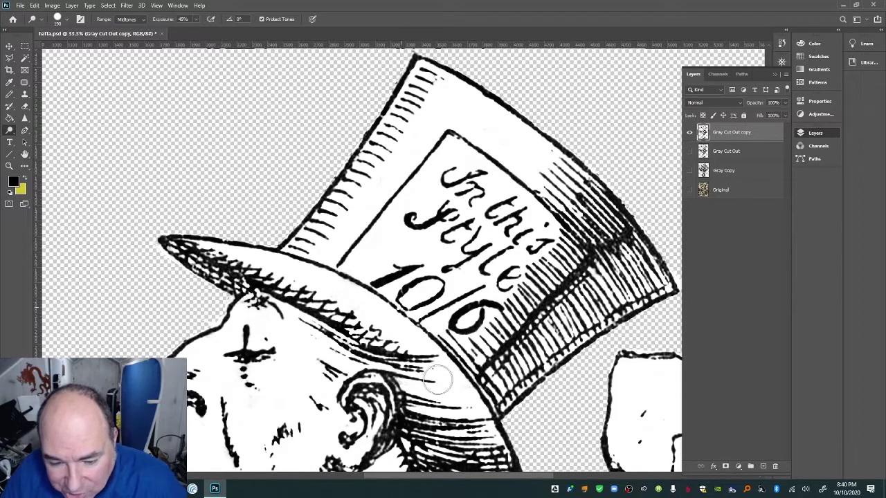
Dodge the gray in the hatching of the coat's front shoulder and upper sleeve below the collar
{"action": "key", "text": "space"}
{"action": "key", "text": "space"}
{"action": "left_click_drag", "start_coordinate": [411, 353], "coordinate": [409, 196]}
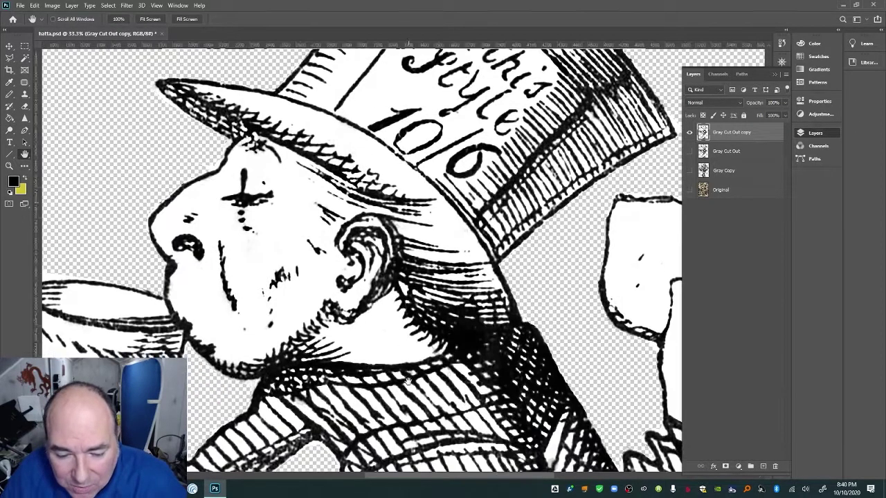
{"action": "left_click_drag", "start_coordinate": [407, 467], "coordinate": [378, 285]}
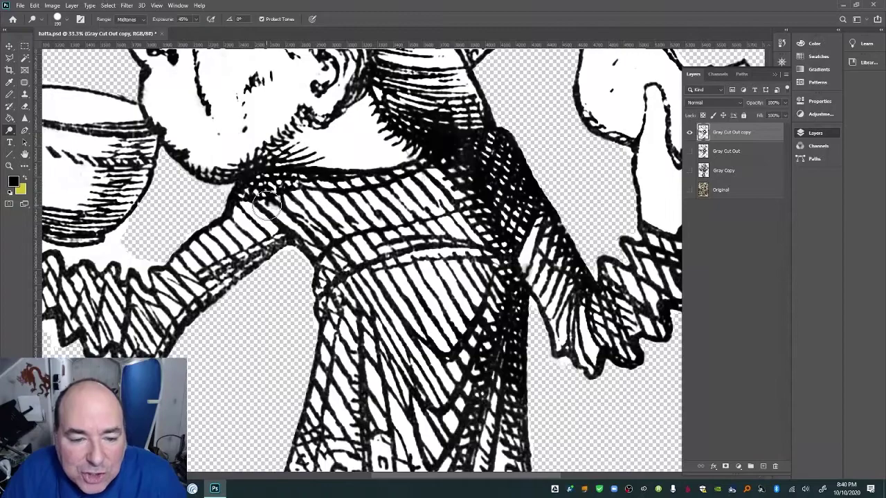
{"action": "left_click_drag", "start_coordinate": [268, 205], "coordinate": [295, 186]}
{"action": "left_click_drag", "start_coordinate": [263, 227], "coordinate": [269, 252]}
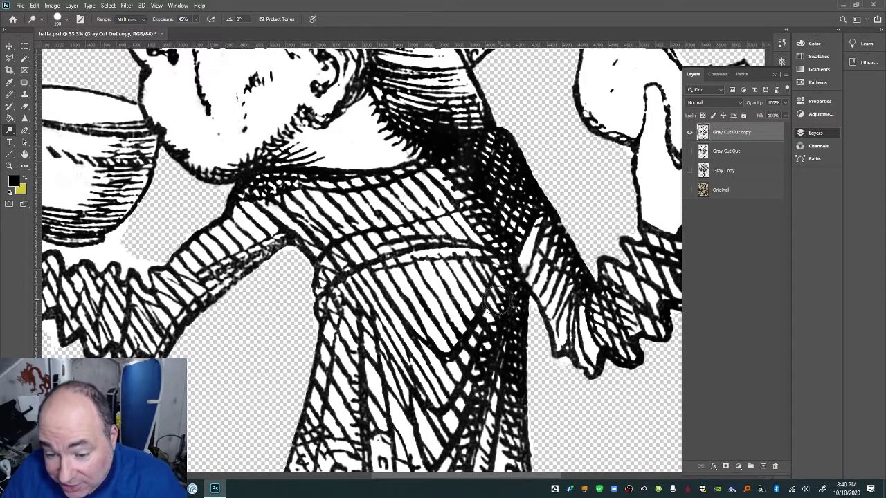
Try to dodge the shaded hatching on the rear knee just below the coat's hem
{"action": "key", "text": "space"}
{"action": "mouse_move", "coordinate": [384, 441]}
{"action": "left_mouse_down"}
{"action": "mouse_move", "coordinate": [409, 339]}
{"action": "mouse_move", "coordinate": [404, 271]}
{"action": "left_mouse_up"}
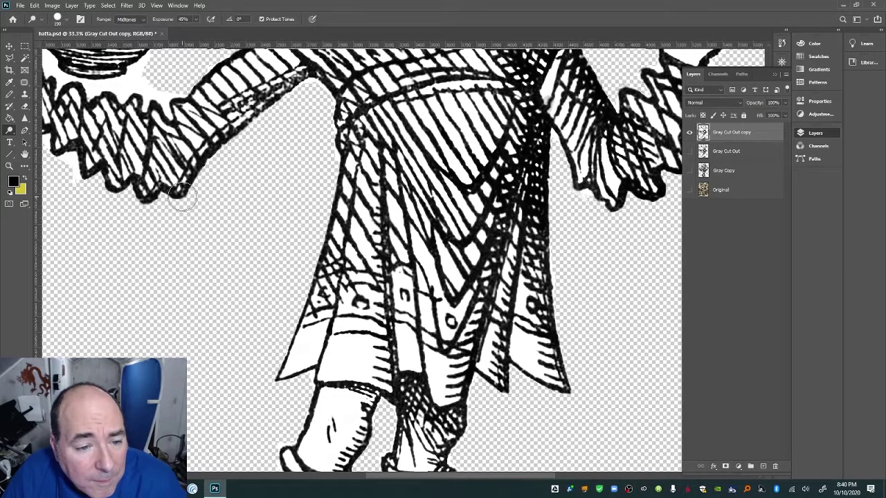
{"action": "key", "text": "h"}
{"action": "left_click_drag", "start_coordinate": [335, 336], "coordinate": [344, 194]}
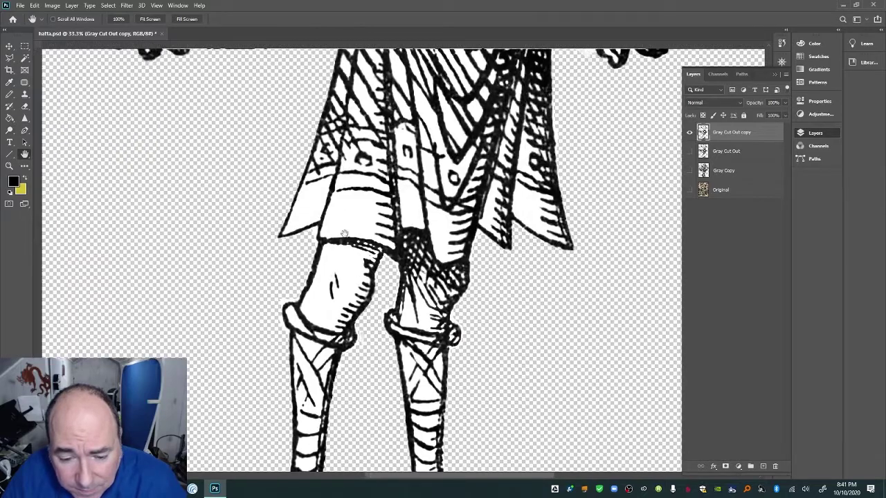
{"action": "left_click_drag", "start_coordinate": [347, 398], "coordinate": [323, 312]}
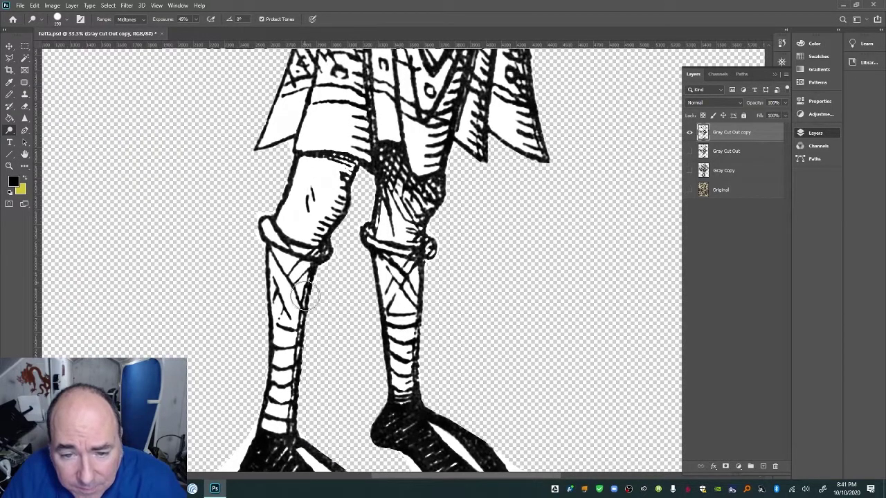
{"action": "mouse_move", "coordinate": [370, 208]}
{"action": "left_mouse_down"}
{"action": "mouse_move", "coordinate": [411, 232]}
{"action": "mouse_move", "coordinate": [433, 261]}
{"action": "mouse_move", "coordinate": [435, 199]}
{"action": "mouse_move", "coordinate": [409, 168]}
{"action": "mouse_move", "coordinate": [391, 163]}
{"action": "mouse_move", "coordinate": [391, 179]}
{"action": "mouse_move", "coordinate": [380, 169]}
{"action": "left_mouse_up"}
{"action": "key", "text": "ctrl+z"}
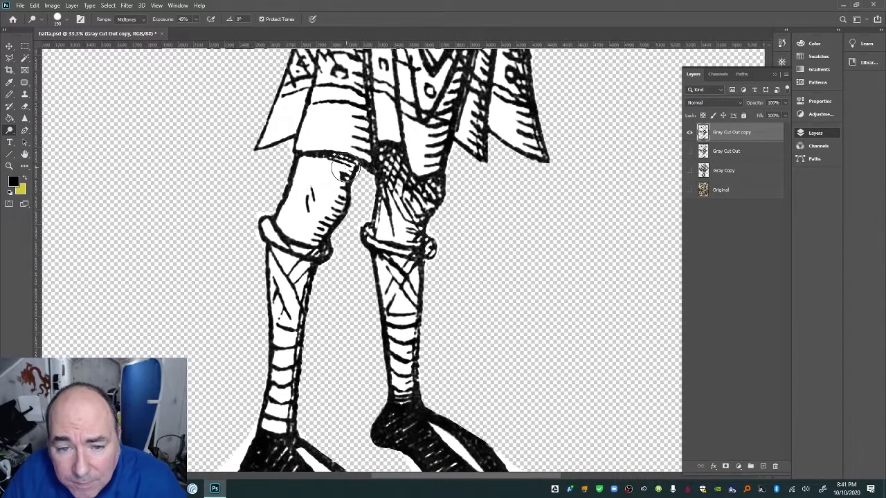
Dodge the gray between the hatching lines of the rear shoe, from its heel along the foot
{"action": "key", "text": "space"}
{"action": "left_click_drag", "start_coordinate": [377, 365], "coordinate": [389, 239]}
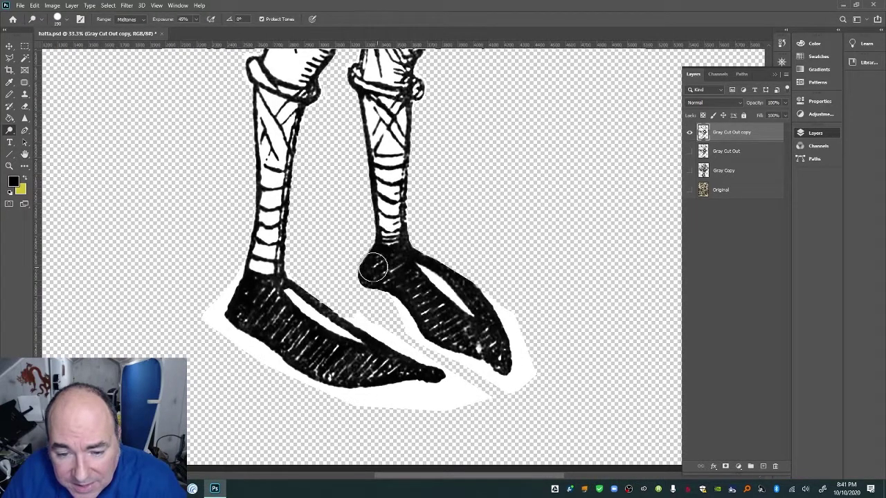
{"action": "key", "text": "ctrl+z"}
{"action": "mouse_move", "coordinate": [415, 286]}
{"action": "left_mouse_down"}
{"action": "mouse_move", "coordinate": [452, 325]}
{"action": "mouse_move", "coordinate": [443, 331]}
{"action": "mouse_move", "coordinate": [492, 339]}
{"action": "mouse_move", "coordinate": [493, 324]}
{"action": "mouse_move", "coordinate": [470, 291]}
{"action": "mouse_move", "coordinate": [435, 315]}
{"action": "left_mouse_up"}
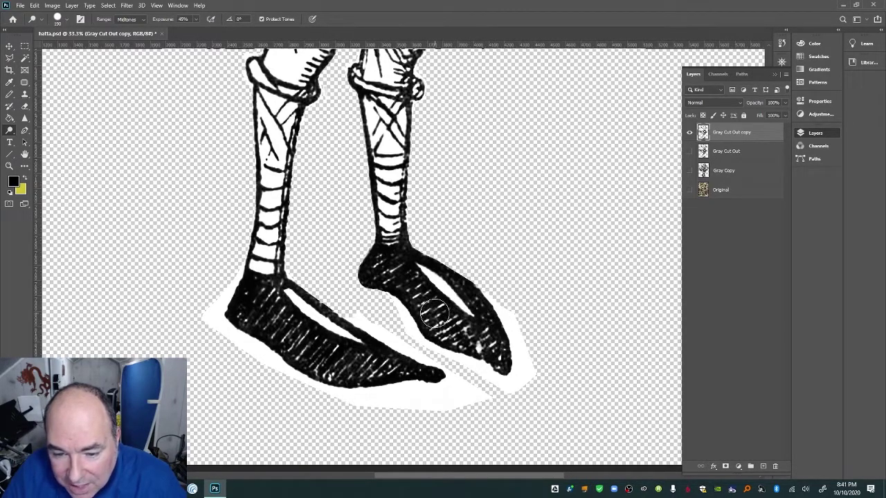
{"action": "mouse_move", "coordinate": [385, 279]}
{"action": "left_mouse_down"}
{"action": "mouse_move", "coordinate": [413, 286]}
{"action": "mouse_move", "coordinate": [435, 303]}
{"action": "mouse_move", "coordinate": [439, 325]}
{"action": "mouse_move", "coordinate": [508, 357]}
{"action": "mouse_move", "coordinate": [502, 327]}
{"action": "mouse_move", "coordinate": [483, 303]}
{"action": "left_mouse_up"}
Dodge the gray between the hatching lines of the front shoe, covering the toe, sole and heel
{"action": "mouse_move", "coordinate": [398, 359]}
{"action": "left_mouse_down"}
{"action": "mouse_move", "coordinate": [360, 373]}
{"action": "mouse_move", "coordinate": [322, 357]}
{"action": "left_mouse_up"}
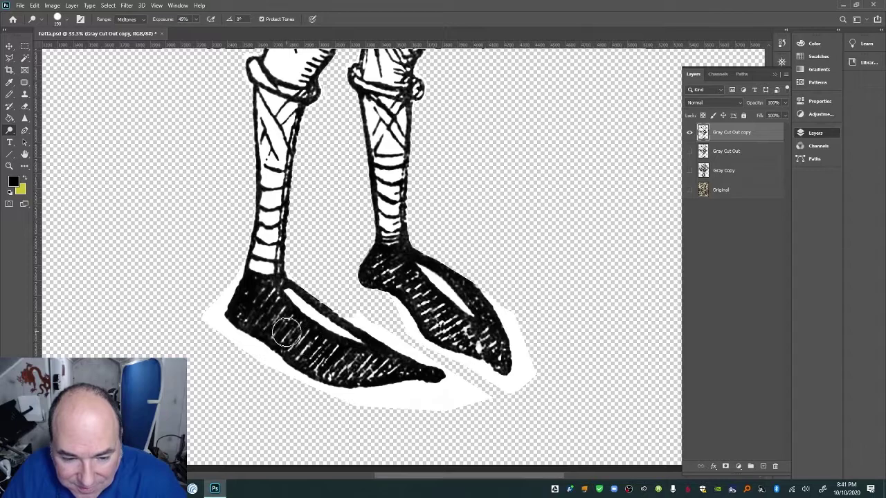
{"action": "left_click_drag", "start_coordinate": [287, 331], "coordinate": [256, 307]}
{"action": "mouse_move", "coordinate": [260, 312]}
{"action": "left_mouse_down"}
{"action": "mouse_move", "coordinate": [253, 324]}
{"action": "mouse_move", "coordinate": [246, 310]}
{"action": "left_mouse_up"}
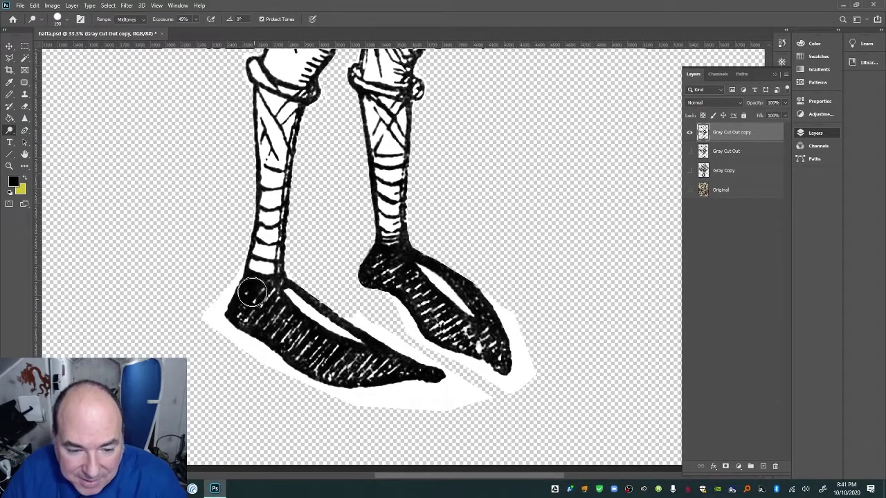
{"action": "mouse_move", "coordinate": [262, 319]}
{"action": "left_mouse_down"}
{"action": "mouse_move", "coordinate": [323, 359]}
{"action": "mouse_move", "coordinate": [421, 375]}
{"action": "left_mouse_up"}
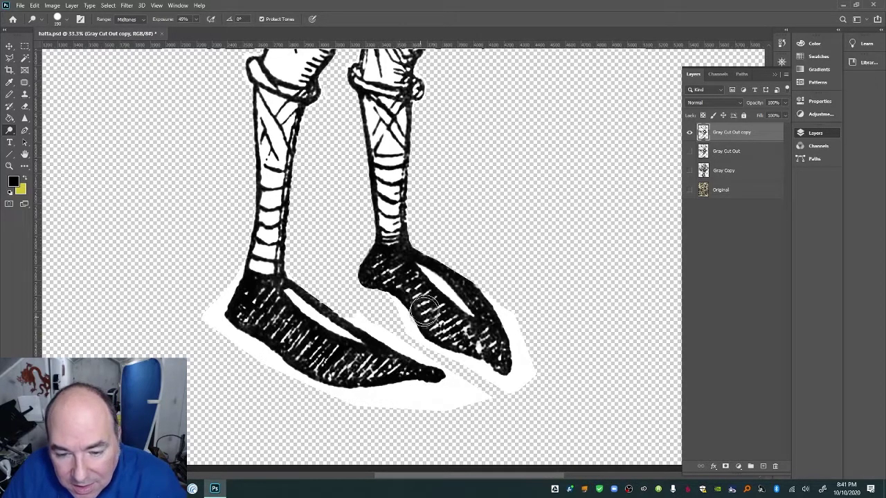
Dodge the upper edge of the rear shoe and the wrappings on both lower legs
{"action": "mouse_move", "coordinate": [456, 279]}
{"action": "left_mouse_down"}
{"action": "mouse_move", "coordinate": [479, 295]}
{"action": "mouse_move", "coordinate": [488, 350]}
{"action": "mouse_move", "coordinate": [508, 367]}
{"action": "mouse_move", "coordinate": [498, 336]}
{"action": "left_mouse_up"}
{"action": "left_click_drag", "start_coordinate": [386, 202], "coordinate": [391, 231]}
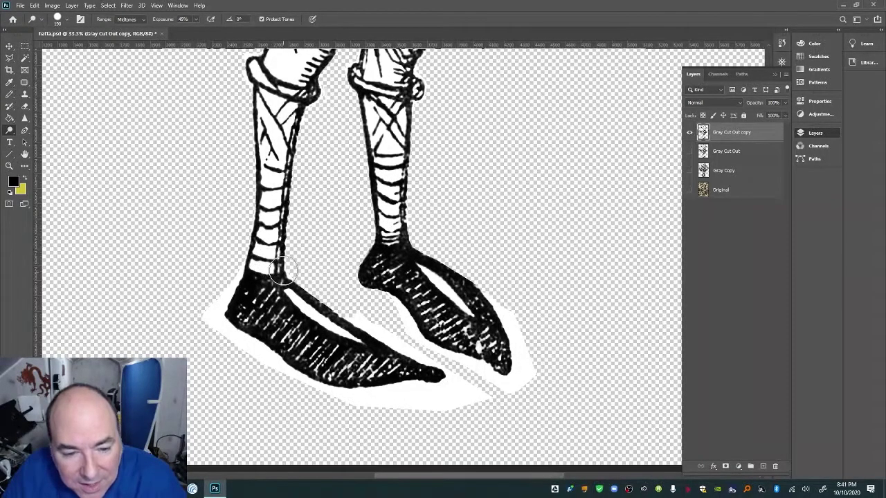
{"action": "left_click_drag", "start_coordinate": [283, 271], "coordinate": [279, 179]}
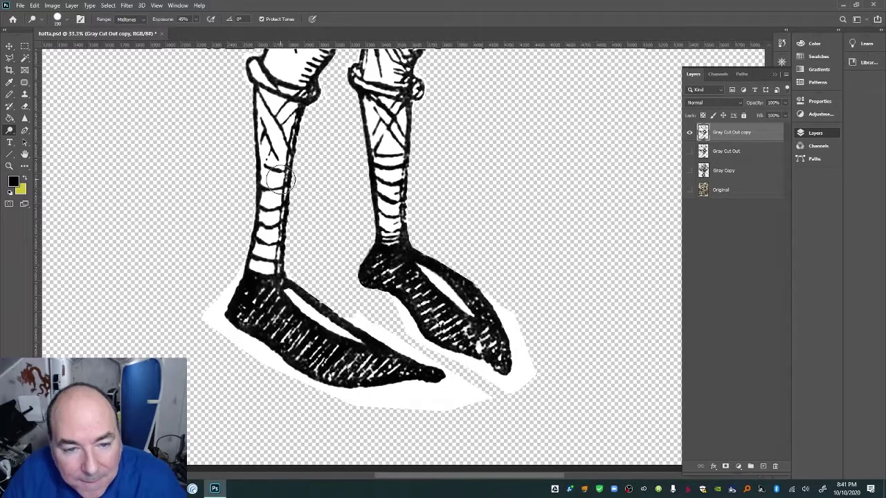
Switch to the Burn tool and darken the outlines of the front shoe and the front lower leg
{"action": "right_click", "coordinate": [9, 131]}
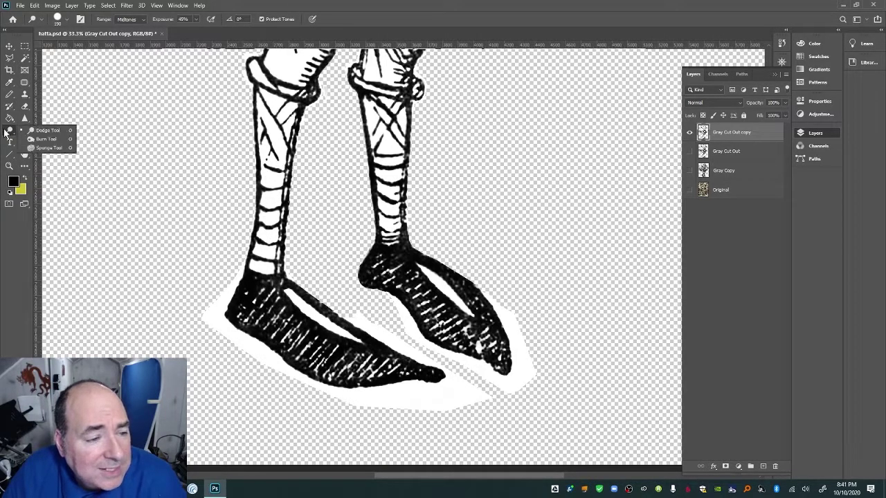
{"action": "left_click", "coordinate": [43, 139]}
{"action": "mouse_move", "coordinate": [251, 334]}
{"action": "left_mouse_down"}
{"action": "mouse_move", "coordinate": [294, 364]}
{"action": "mouse_move", "coordinate": [385, 373]}
{"action": "mouse_move", "coordinate": [342, 382]}
{"action": "mouse_move", "coordinate": [457, 360]}
{"action": "mouse_move", "coordinate": [439, 340]}
{"action": "mouse_move", "coordinate": [436, 308]}
{"action": "mouse_move", "coordinate": [422, 308]}
{"action": "mouse_move", "coordinate": [399, 267]}
{"action": "mouse_move", "coordinate": [371, 276]}
{"action": "mouse_move", "coordinate": [479, 348]}
{"action": "mouse_move", "coordinate": [501, 352]}
{"action": "mouse_move", "coordinate": [490, 307]}
{"action": "mouse_move", "coordinate": [478, 320]}
{"action": "mouse_move", "coordinate": [435, 293]}
{"action": "mouse_move", "coordinate": [461, 283]}
{"action": "mouse_move", "coordinate": [351, 367]}
{"action": "mouse_move", "coordinate": [374, 358]}
{"action": "mouse_move", "coordinate": [326, 308]}
{"action": "left_mouse_up"}
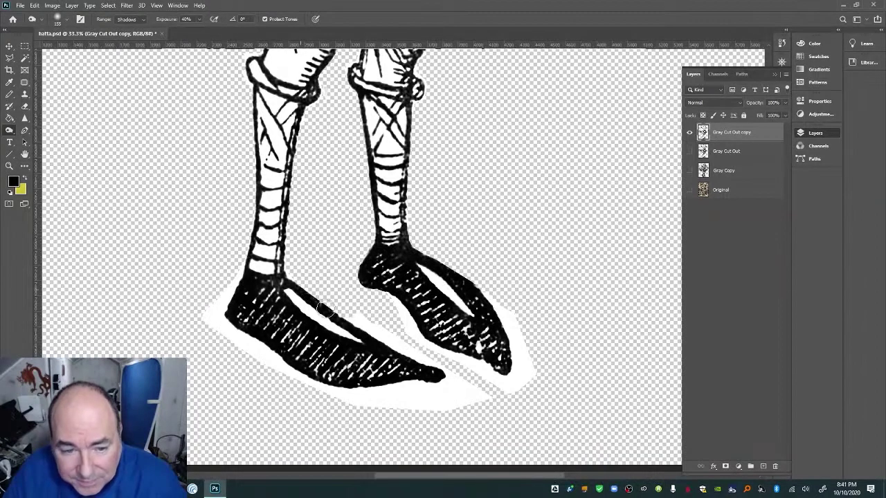
{"action": "mouse_move", "coordinate": [301, 137]}
{"action": "left_mouse_down"}
{"action": "mouse_move", "coordinate": [298, 115]}
{"action": "mouse_move", "coordinate": [248, 71]}
{"action": "mouse_move", "coordinate": [269, 88]}
{"action": "mouse_move", "coordinate": [354, 90]}
{"action": "mouse_move", "coordinate": [362, 158]}
{"action": "mouse_move", "coordinate": [383, 139]}
{"action": "mouse_move", "coordinate": [396, 90]}
{"action": "mouse_move", "coordinate": [400, 140]}
{"action": "mouse_move", "coordinate": [420, 139]}
{"action": "mouse_move", "coordinate": [409, 151]}
{"action": "mouse_move", "coordinate": [410, 216]}
{"action": "mouse_move", "coordinate": [372, 209]}
{"action": "mouse_move", "coordinate": [385, 199]}
{"action": "mouse_move", "coordinate": [292, 206]}
{"action": "left_mouse_up"}
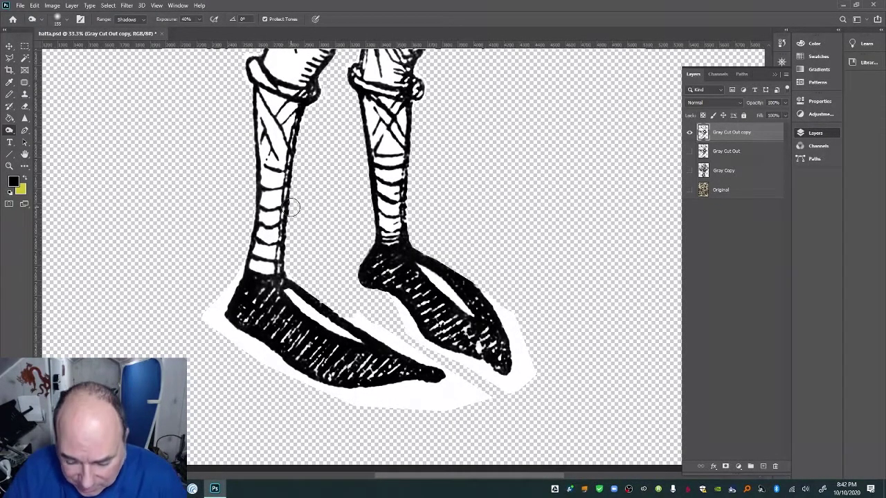
Burn the dark lines around the knees and along the coat's hem
{"action": "key", "text": "h"}
{"action": "left_click_drag", "start_coordinate": [291, 165], "coordinate": [342, 290]}
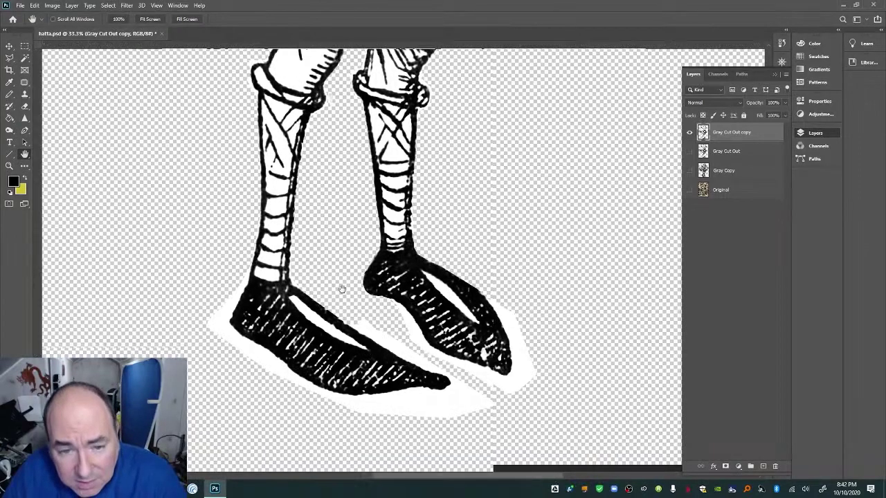
{"action": "left_click_drag", "start_coordinate": [370, 259], "coordinate": [359, 366]}
{"action": "key", "text": "o"}
{"action": "mouse_move", "coordinate": [294, 225]}
{"action": "left_mouse_down"}
{"action": "mouse_move", "coordinate": [414, 242]}
{"action": "mouse_move", "coordinate": [402, 258]}
{"action": "mouse_move", "coordinate": [402, 248]}
{"action": "mouse_move", "coordinate": [433, 259]}
{"action": "mouse_move", "coordinate": [463, 261]}
{"action": "mouse_move", "coordinate": [505, 233]}
{"action": "left_mouse_up"}
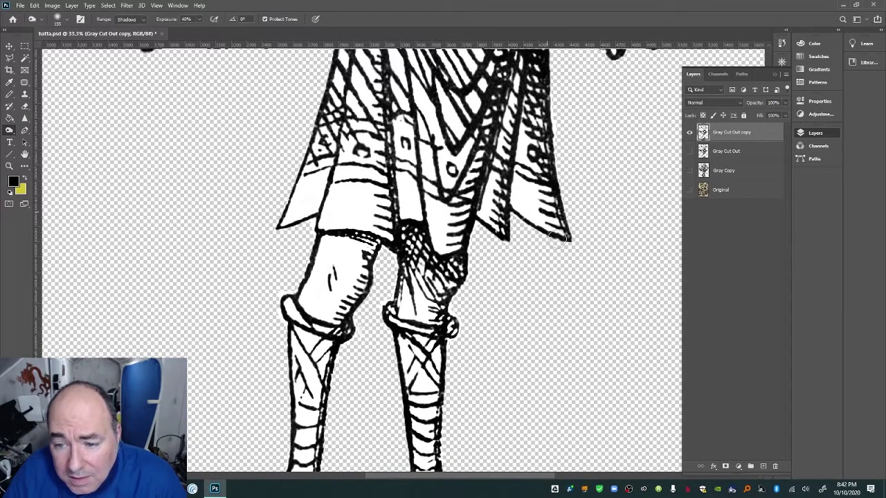
Burn the lines of the hand holding the teacup, the cup itself and the front sleeve
{"action": "key", "text": "space"}
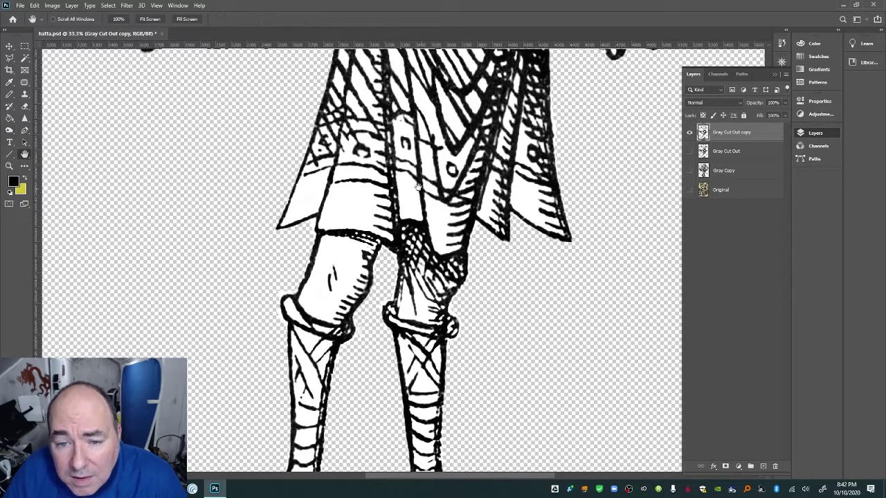
{"action": "mouse_move", "coordinate": [387, 165]}
{"action": "left_mouse_down"}
{"action": "mouse_move", "coordinate": [407, 256]}
{"action": "mouse_move", "coordinate": [409, 335]}
{"action": "mouse_move", "coordinate": [408, 246]}
{"action": "left_mouse_up"}
{"action": "key", "text": "space"}
{"action": "key", "text": "space"}
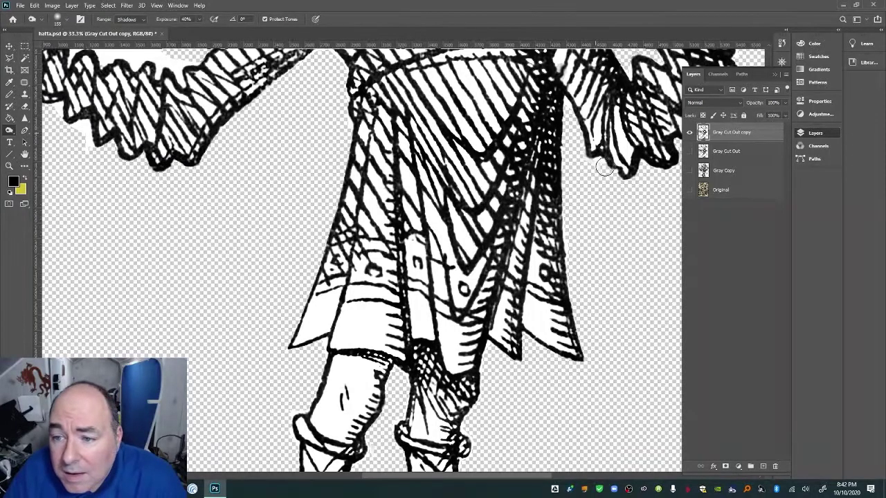
{"action": "key", "text": "space"}
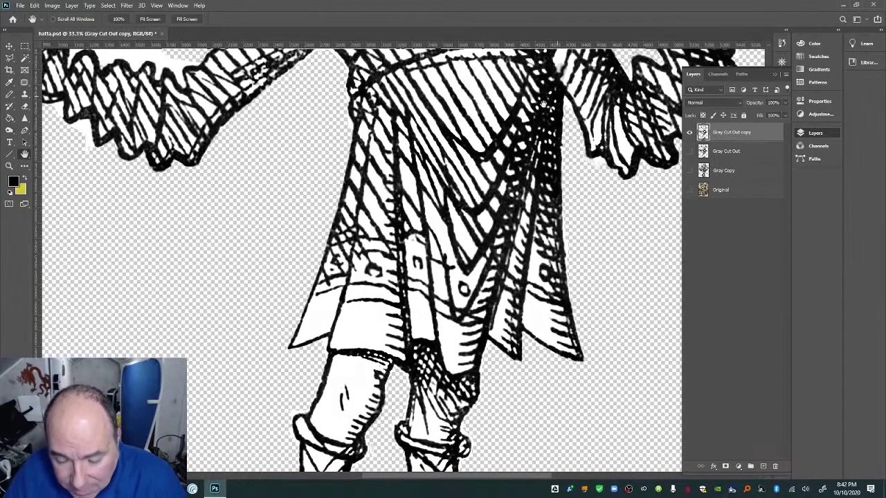
{"action": "left_click_drag", "start_coordinate": [490, 98], "coordinate": [470, 187]}
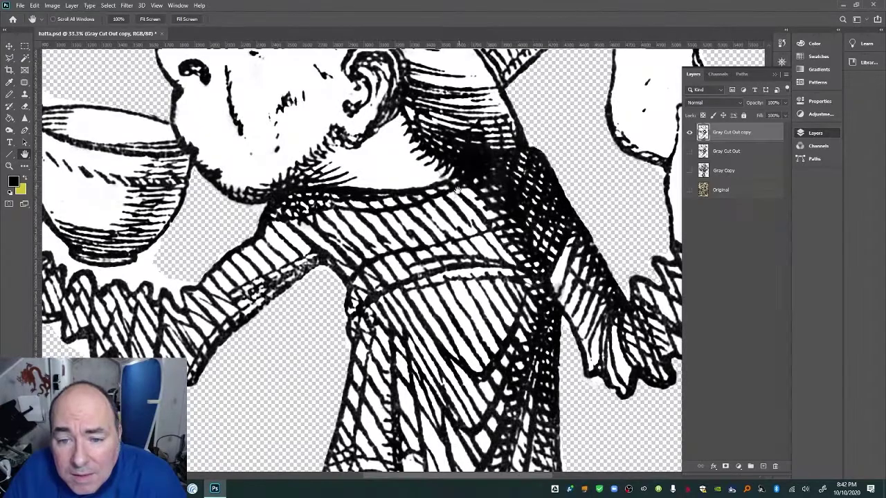
{"action": "left_click_drag", "start_coordinate": [424, 172], "coordinate": [383, 266]}
{"action": "left_click_drag", "start_coordinate": [461, 57], "coordinate": [433, 213]}
{"action": "key", "text": "o"}
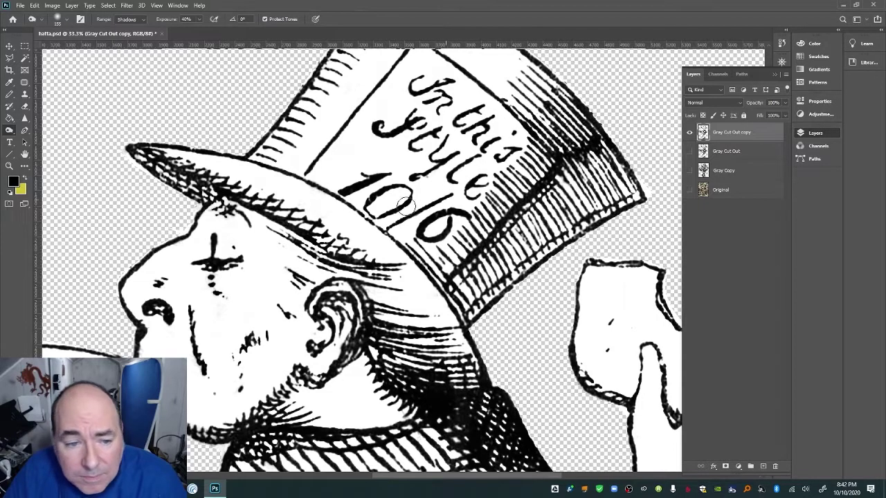
{"action": "mouse_move", "coordinate": [188, 230]}
{"action": "left_mouse_down"}
{"action": "mouse_move", "coordinate": [139, 263]}
{"action": "mouse_move", "coordinate": [120, 326]}
{"action": "mouse_move", "coordinate": [93, 304]}
{"action": "mouse_move", "coordinate": [208, 277]}
{"action": "mouse_move", "coordinate": [262, 226]}
{"action": "mouse_move", "coordinate": [208, 253]}
{"action": "mouse_move", "coordinate": [220, 296]}
{"action": "left_mouse_up"}
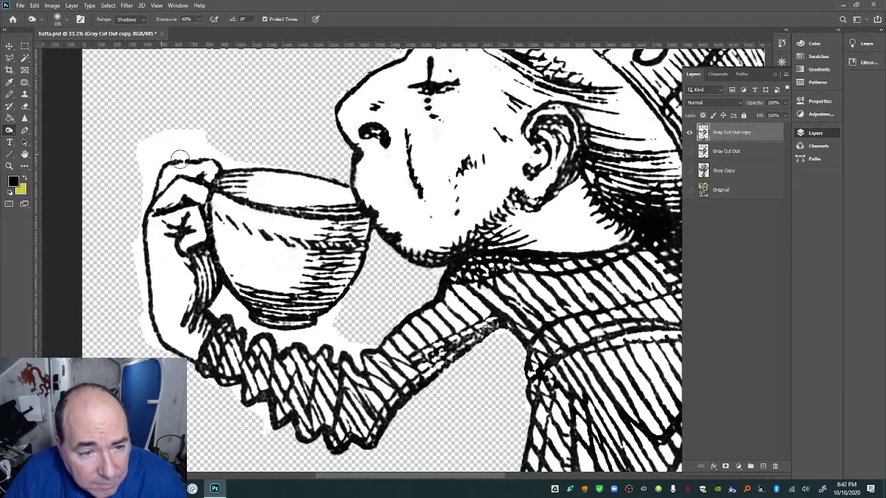
{"action": "mouse_move", "coordinate": [310, 186]}
{"action": "left_mouse_down"}
{"action": "mouse_move", "coordinate": [298, 223]}
{"action": "mouse_move", "coordinate": [338, 223]}
{"action": "mouse_move", "coordinate": [246, 225]}
{"action": "mouse_move", "coordinate": [233, 304]}
{"action": "mouse_move", "coordinate": [220, 254]}
{"action": "mouse_move", "coordinate": [202, 250]}
{"action": "mouse_move", "coordinate": [191, 319]}
{"action": "mouse_move", "coordinate": [256, 356]}
{"action": "mouse_move", "coordinate": [253, 404]}
{"action": "mouse_move", "coordinate": [284, 391]}
{"action": "mouse_move", "coordinate": [283, 339]}
{"action": "mouse_move", "coordinate": [338, 360]}
{"action": "mouse_move", "coordinate": [324, 347]}
{"action": "mouse_move", "coordinate": [296, 435]}
{"action": "mouse_move", "coordinate": [272, 420]}
{"action": "mouse_move", "coordinate": [312, 436]}
{"action": "mouse_move", "coordinate": [465, 353]}
{"action": "mouse_move", "coordinate": [493, 309]}
{"action": "mouse_move", "coordinate": [474, 339]}
{"action": "mouse_move", "coordinate": [521, 337]}
{"action": "left_mouse_up"}
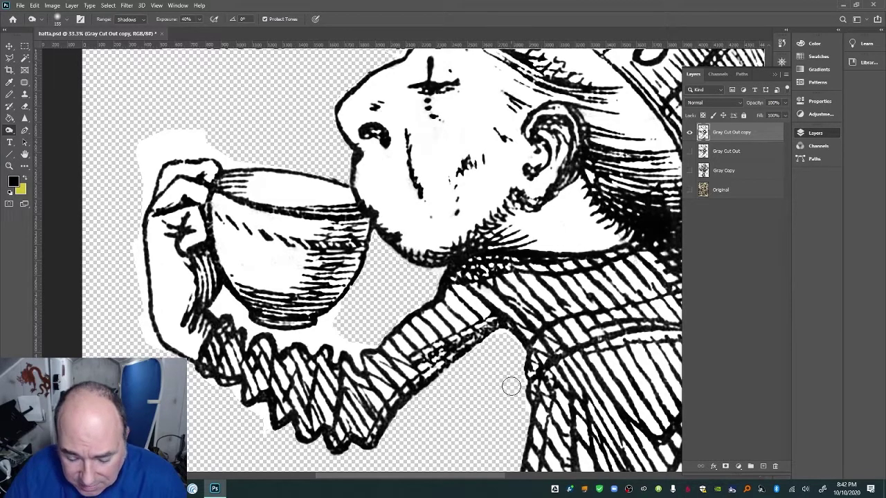
Compare the whole cleaned-up figure on the Gray Cut Out copy layer with the Original layer by toggling visibility
{"action": "key", "text": "ctrl+minus"}
{"action": "key", "text": "ctrl+minus"}
{"action": "key", "text": "ctrl+minus"}
{"action": "key", "text": "ctrl+minus"}
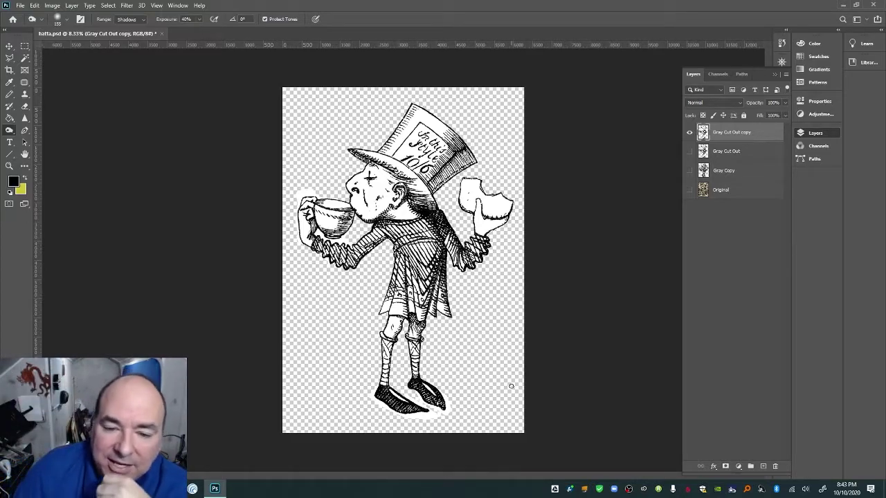
{"action": "left_click", "coordinate": [688, 190]}
{"action": "left_click", "coordinate": [687, 133]}
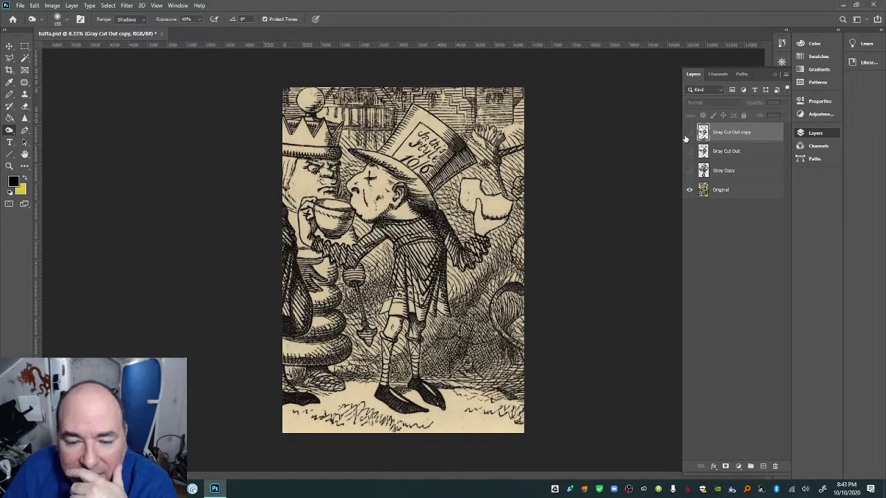
{"action": "left_click", "coordinate": [688, 133]}
{"action": "left_click", "coordinate": [688, 133]}
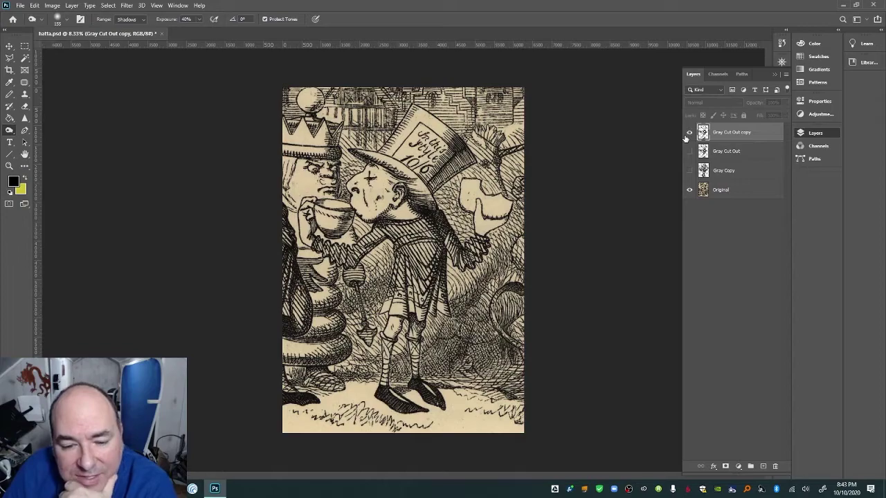
{"action": "left_click", "coordinate": [688, 133]}
{"action": "left_click", "coordinate": [688, 133]}
{"action": "left_click", "coordinate": [688, 132]}
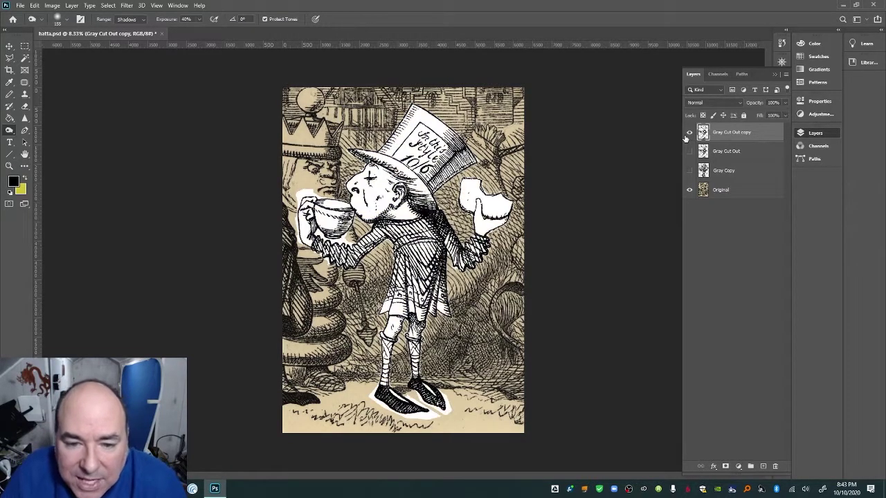
{"action": "left_click", "coordinate": [688, 132]}
{"action": "left_click", "coordinate": [688, 133]}
{"action": "left_click", "coordinate": [687, 134]}
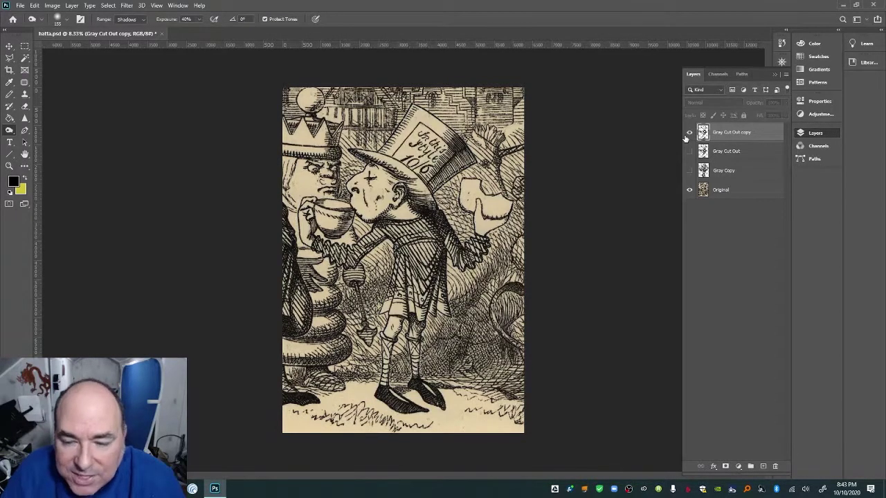
{"action": "left_click", "coordinate": [687, 135]}
{"action": "left_click", "coordinate": [690, 189]}
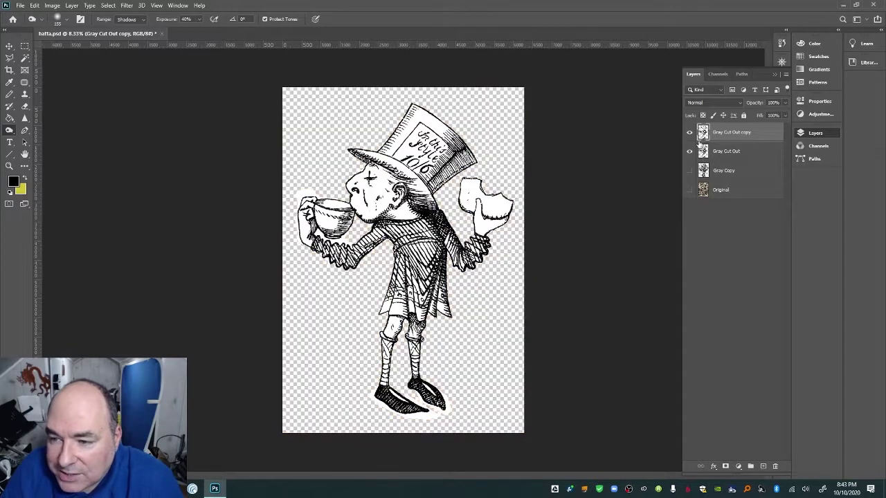
Compare the Gray Cut Out copy layer with the Gray Cut Out layer and inspect its histogram in Levels without changing it
{"action": "left_click", "coordinate": [690, 134]}
{"action": "left_click", "coordinate": [690, 134]}
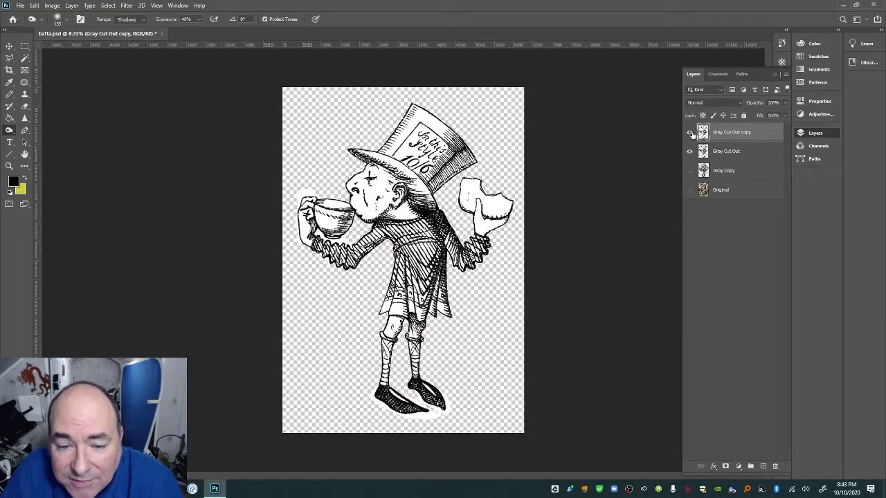
{"action": "left_click", "coordinate": [690, 133]}
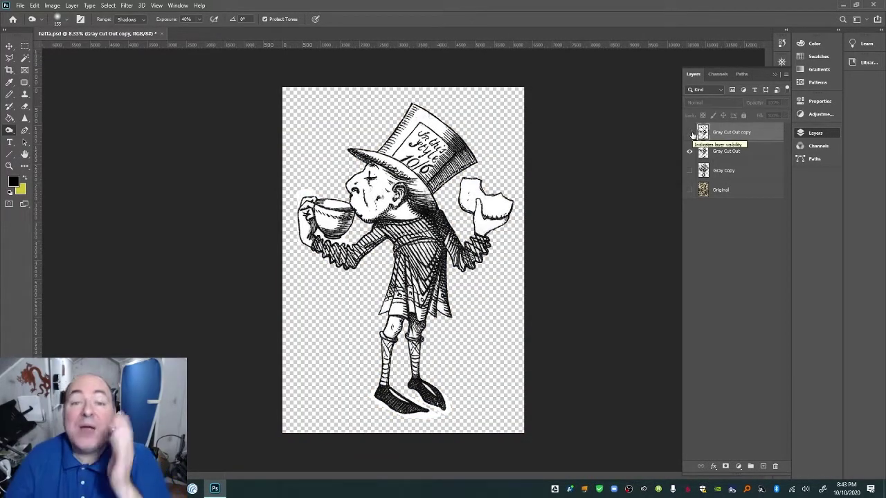
{"action": "left_click", "coordinate": [690, 134]}
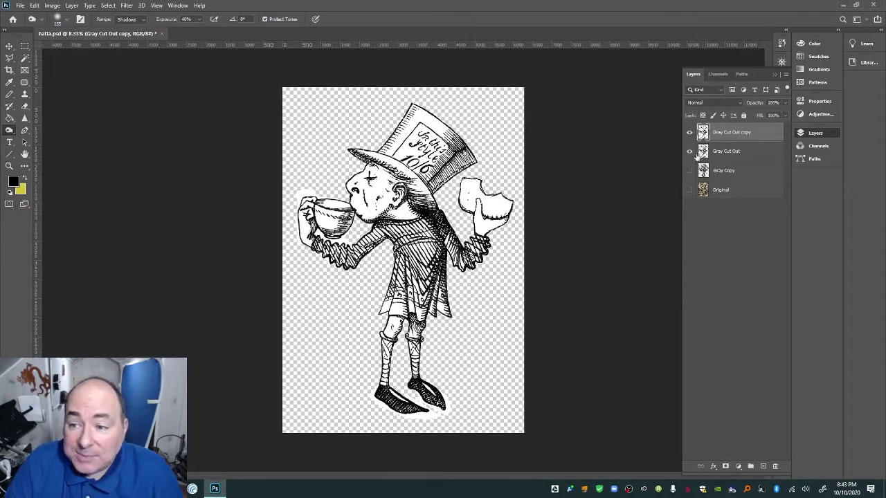
{"action": "key", "text": "ctrl+l"}
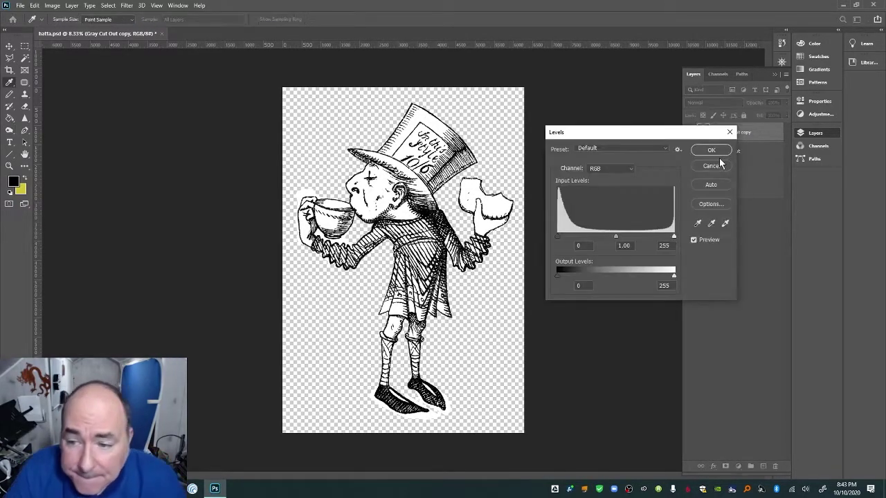
{"action": "left_click", "coordinate": [713, 168]}
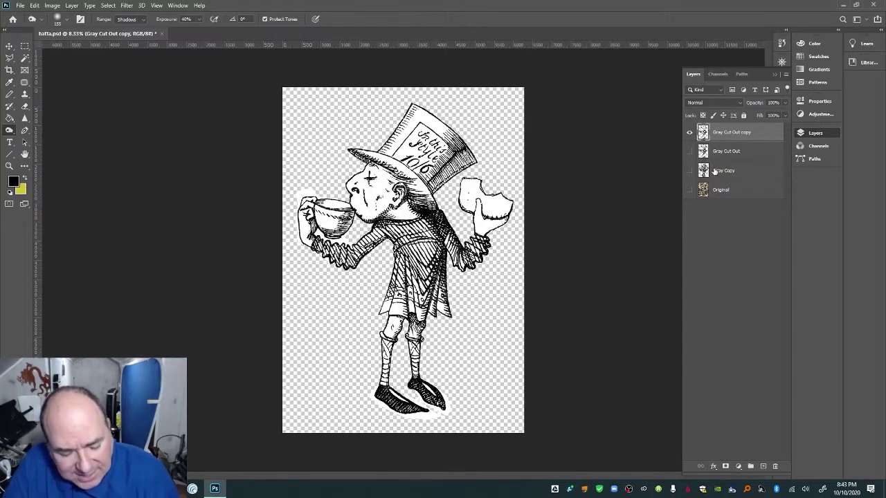
Save hatta.psd with only the Gray Cut Out copy layer visible
{"action": "key", "text": "ctrl+s"}
{"action": "key", "text": "z"}
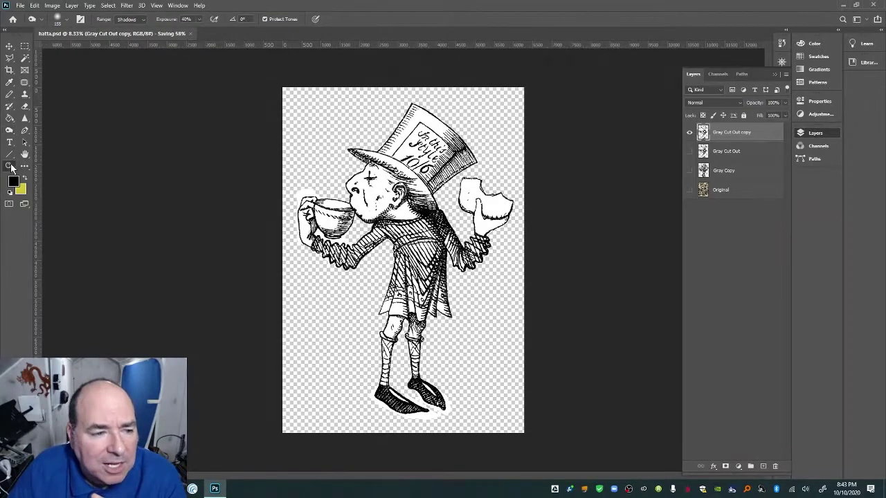
{"action": "left_click", "coordinate": [278, 20]}
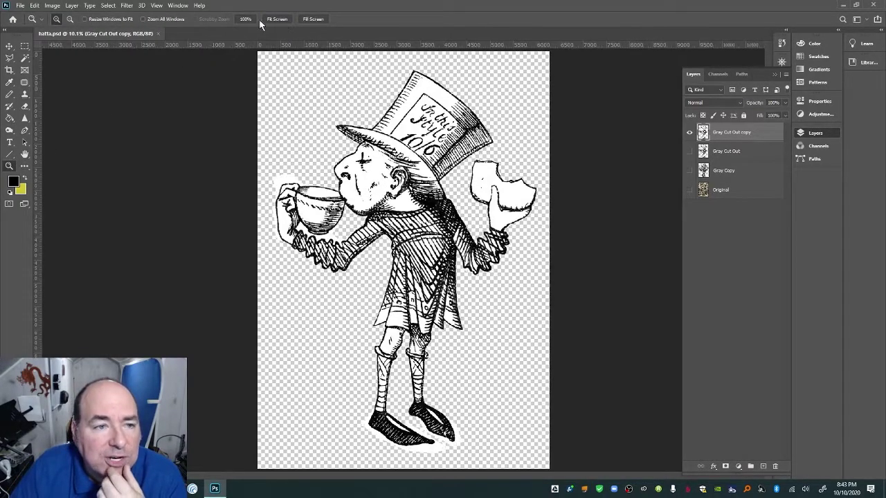
{"action": "left_click", "coordinate": [52, 5]}
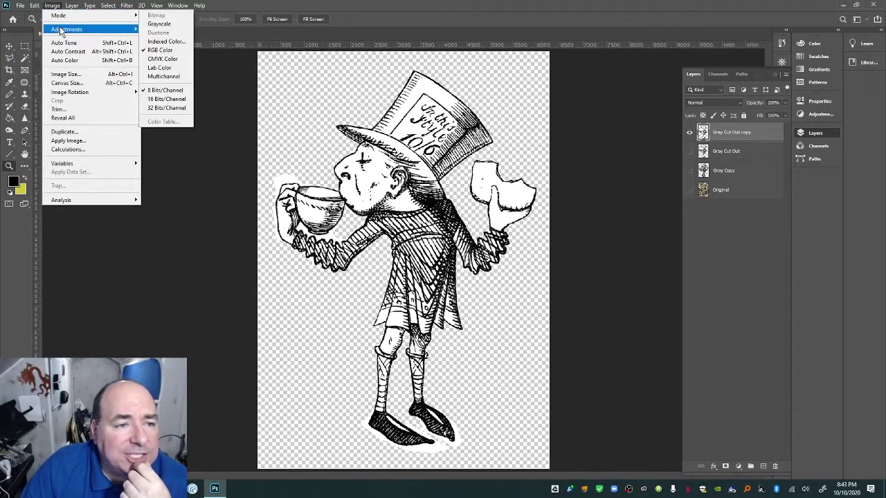
{"action": "mouse_move", "coordinate": [76, 29]}
{"action": "left_click", "coordinate": [193, 234]}
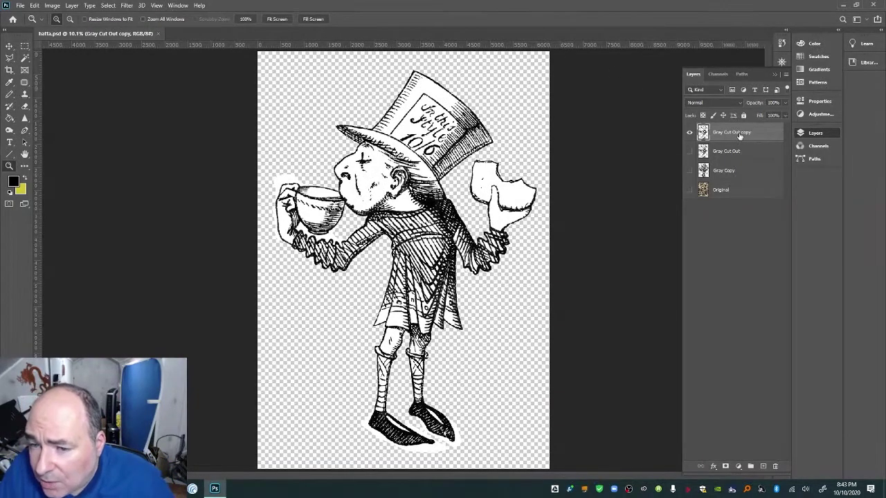
Rename the Gray Cut Out copy layer to Dodge Burn
{"action": "double_click", "coordinate": [738, 132]}
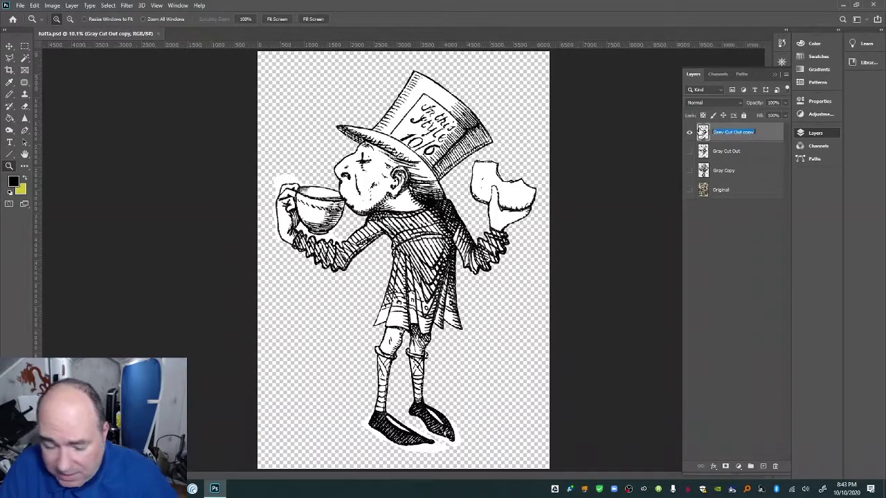
{"action": "type", "text": "Dodge Burn"}
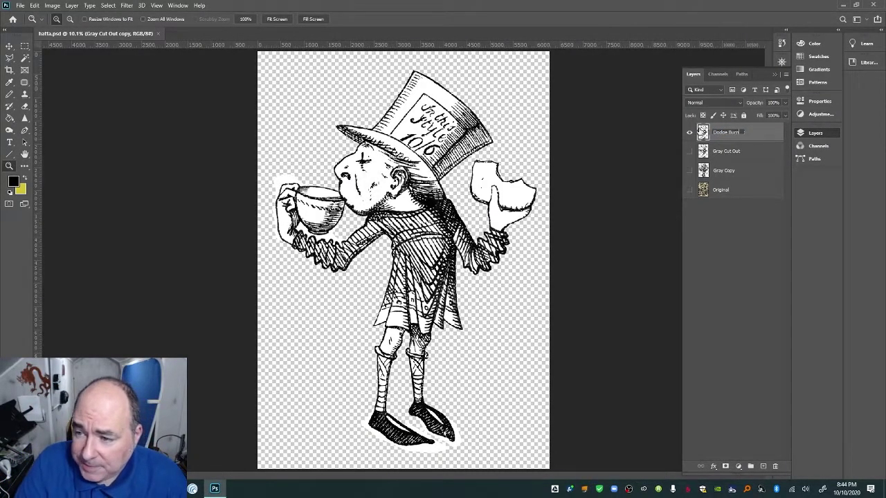
{"action": "key", "text": "Return"}
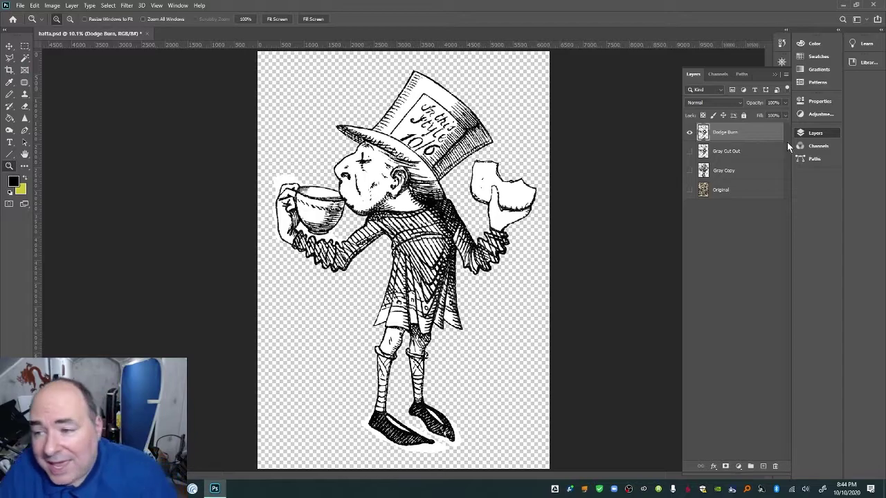
Duplicate the Dodge Burn layer within hatta.psd as Dodge Burn copy and hide the layer it was copied from
{"action": "right_click", "coordinate": [756, 131]}
{"action": "left_click", "coordinate": [778, 138]}
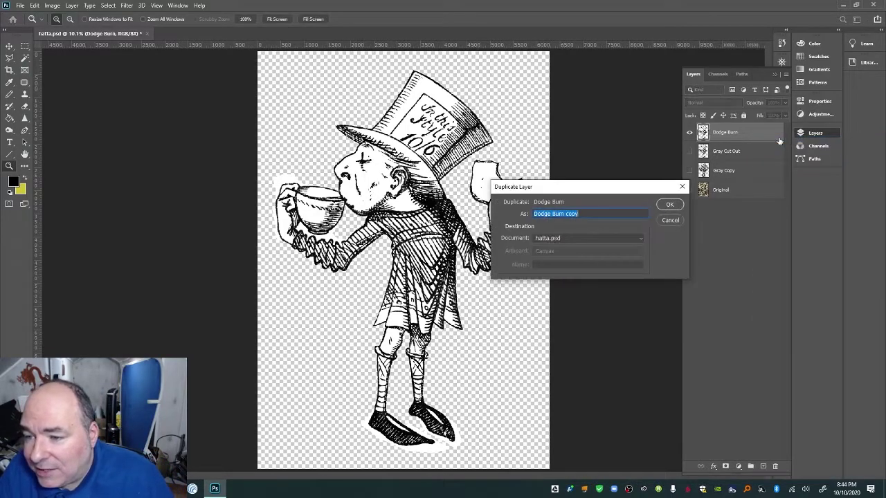
{"action": "key", "text": "Return"}
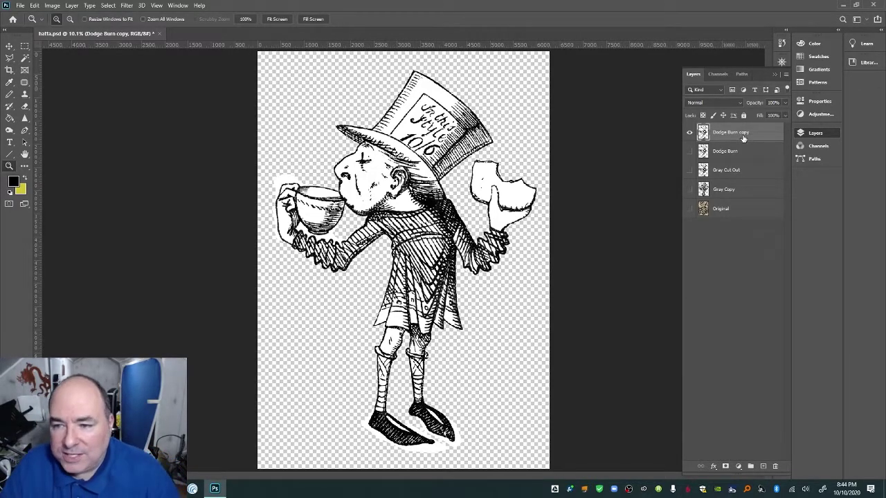
Add a new empty layer above Dodge Burn copy and name it All Black
{"action": "left_click", "coordinate": [762, 466]}
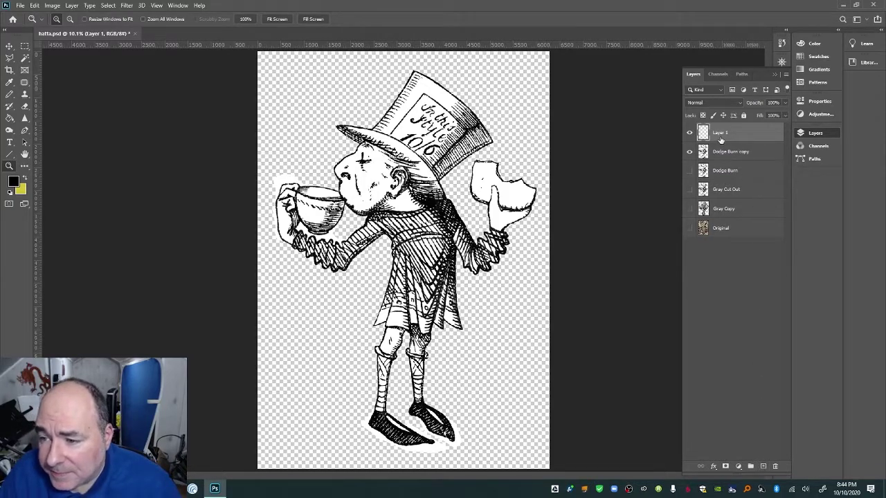
{"action": "double_click", "coordinate": [721, 134]}
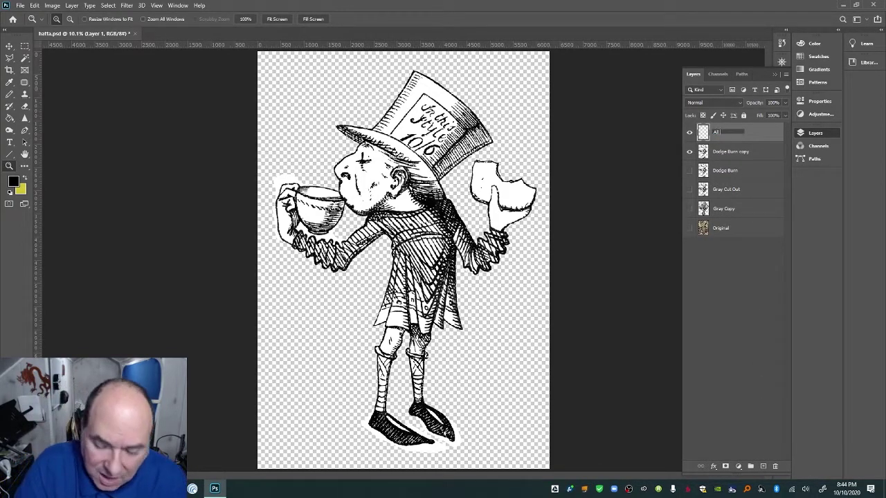
{"action": "key", "text": "Return"}
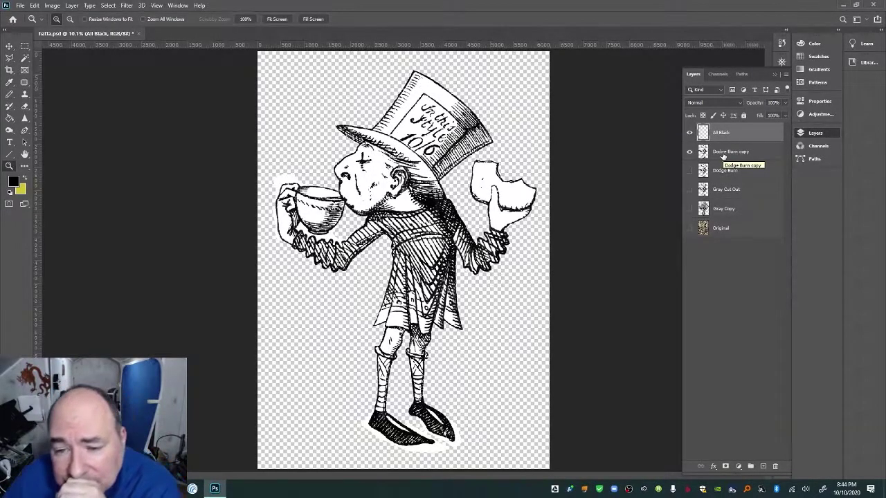
Make Dodge Burn copy the active layer with the Magic Wand ready and clear the selection around the whole canvas
{"action": "left_click", "coordinate": [26, 60]}
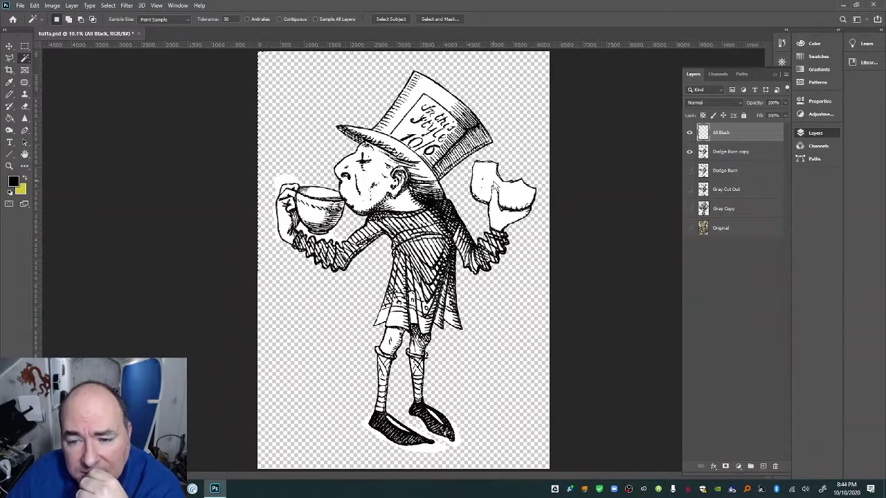
{"action": "left_click", "coordinate": [767, 157]}
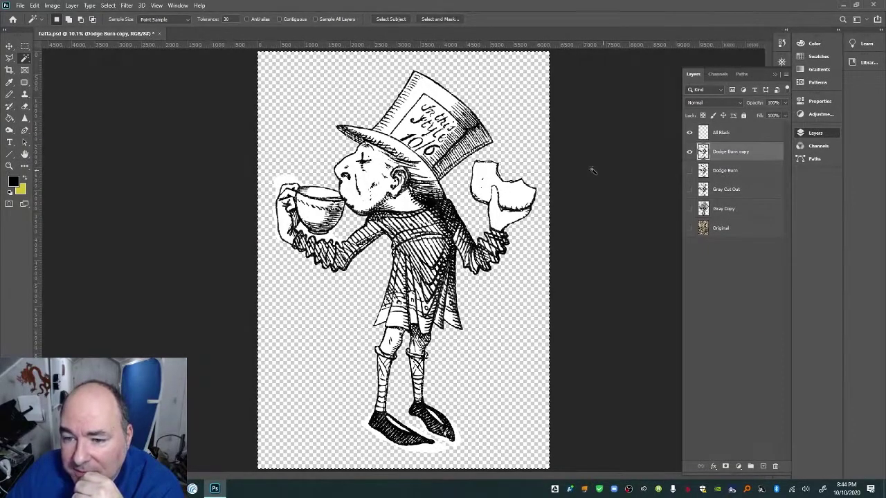
{"action": "left_click", "coordinate": [523, 197]}
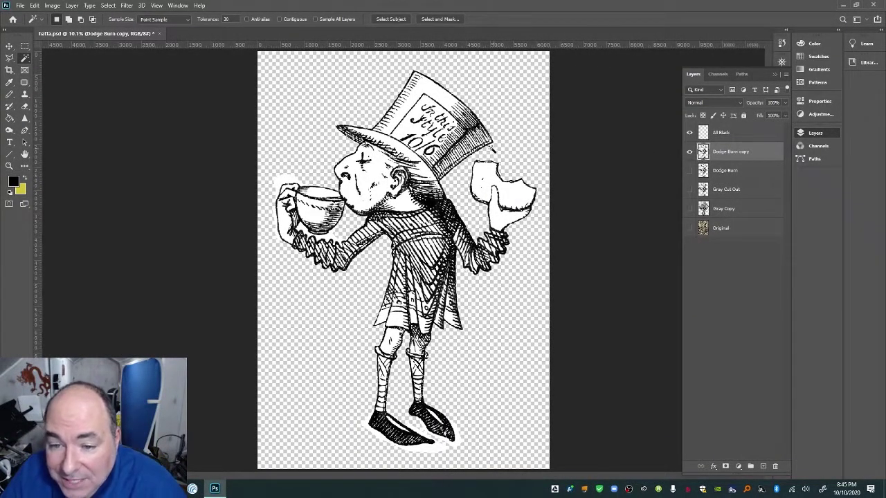
Set the foreground color to pure white (ffffff) and return to the Magic Wand tool
{"action": "left_click", "coordinate": [13, 181]}
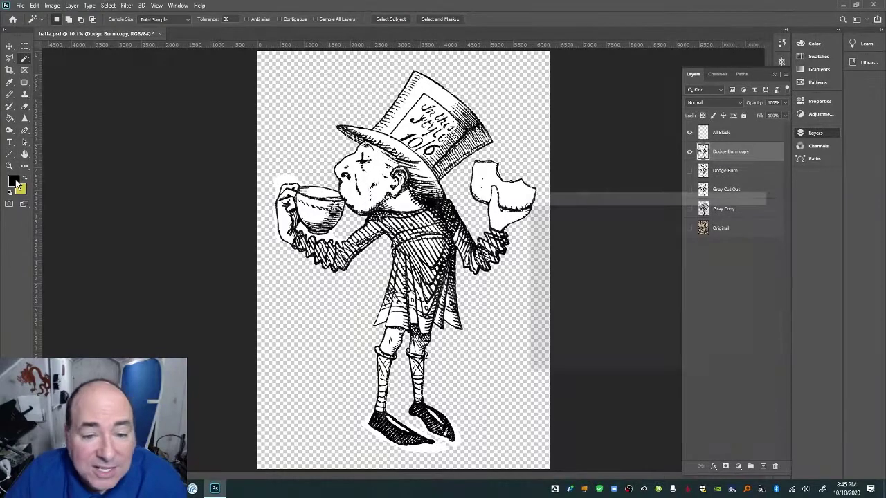
{"action": "left_click_drag", "start_coordinate": [587, 229], "coordinate": [539, 219]}
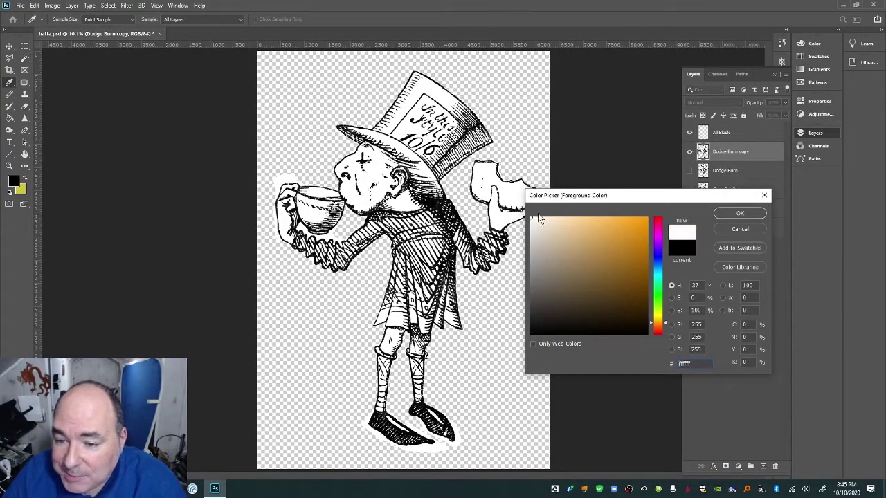
{"action": "left_click", "coordinate": [738, 214]}
{"action": "key", "text": "w"}
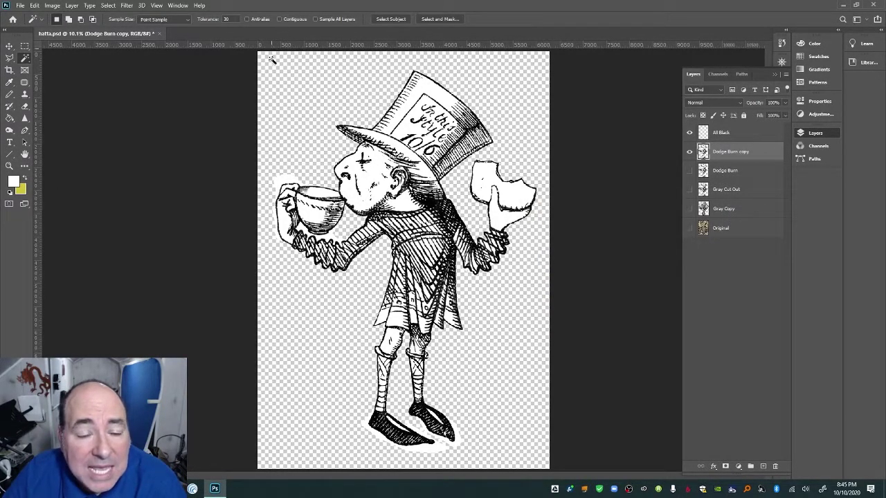
Fill all transparent areas of the Dodge Burn copy layer with white using a non-contiguous Paint Bucket, and toggle the layer's visibility to check it
{"action": "left_click", "coordinate": [10, 119]}
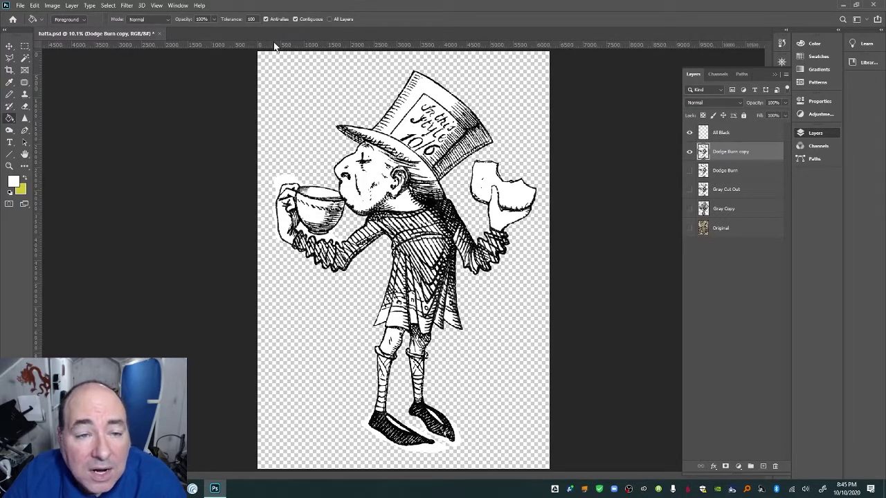
{"action": "left_click", "coordinate": [303, 22]}
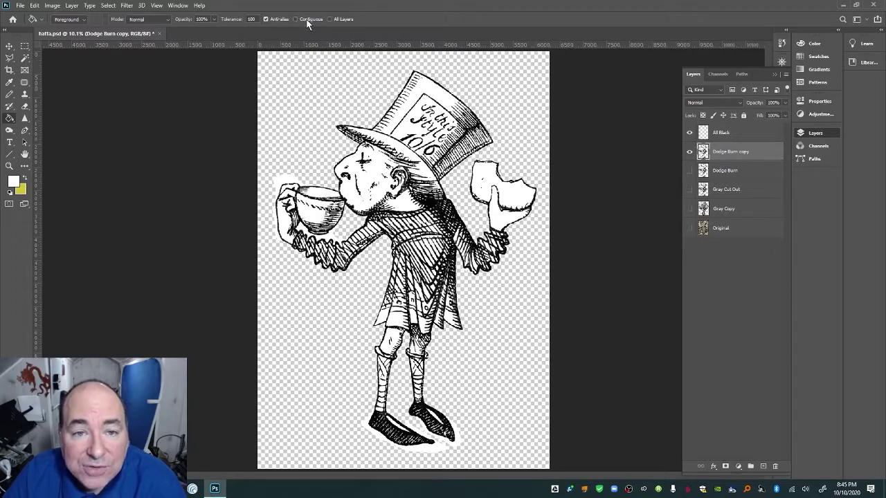
{"action": "left_click", "coordinate": [297, 83]}
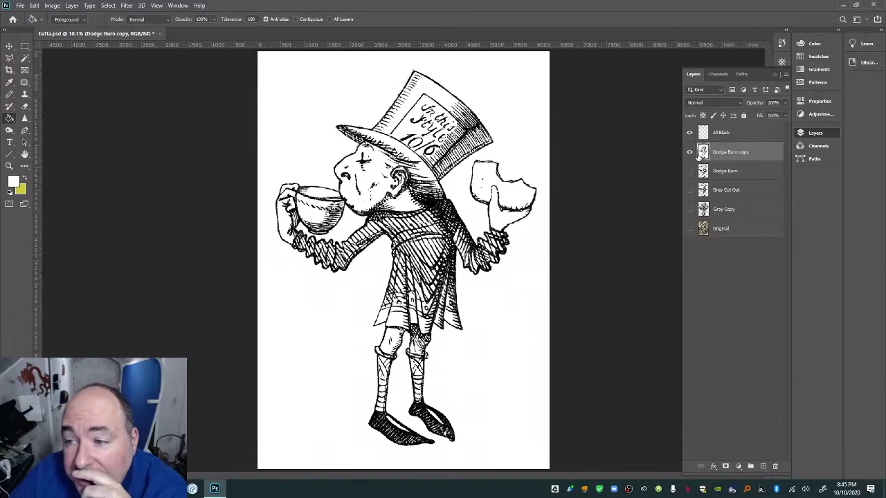
{"action": "left_click", "coordinate": [689, 152]}
{"action": "left_click", "coordinate": [689, 151]}
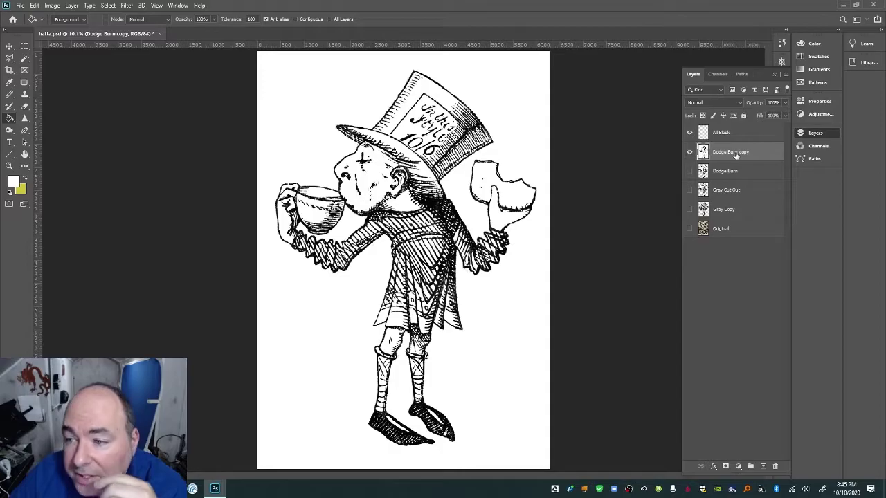
Select all white areas of the Dodge Burn copy layer with the Magic Wand at tolerance 30, and invert the selection
{"action": "left_click", "coordinate": [25, 59]}
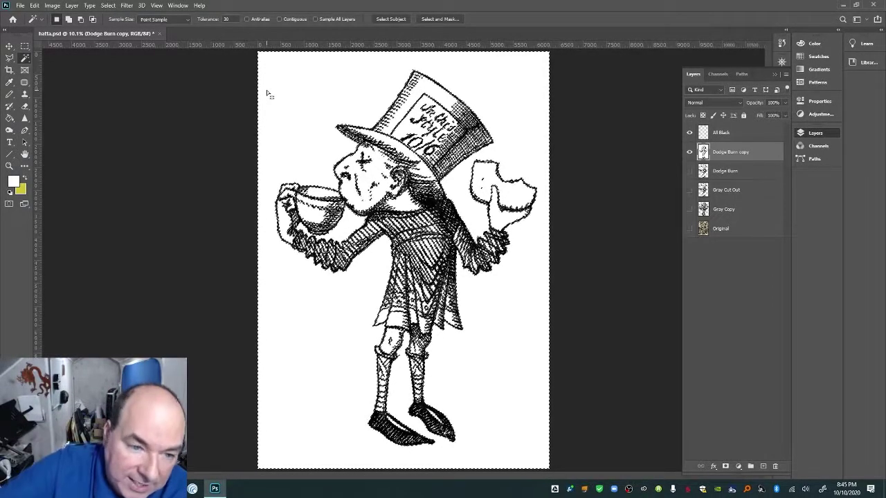
{"action": "left_click", "coordinate": [108, 6]}
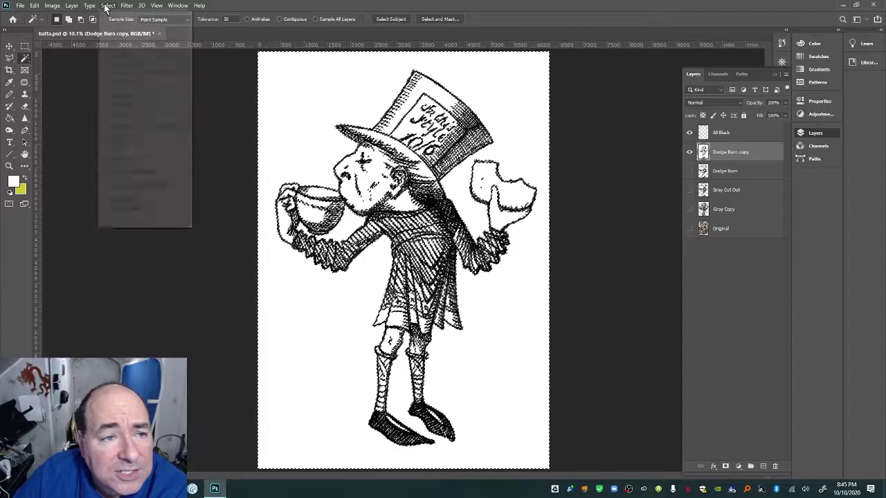
{"action": "left_click", "coordinate": [116, 25]}
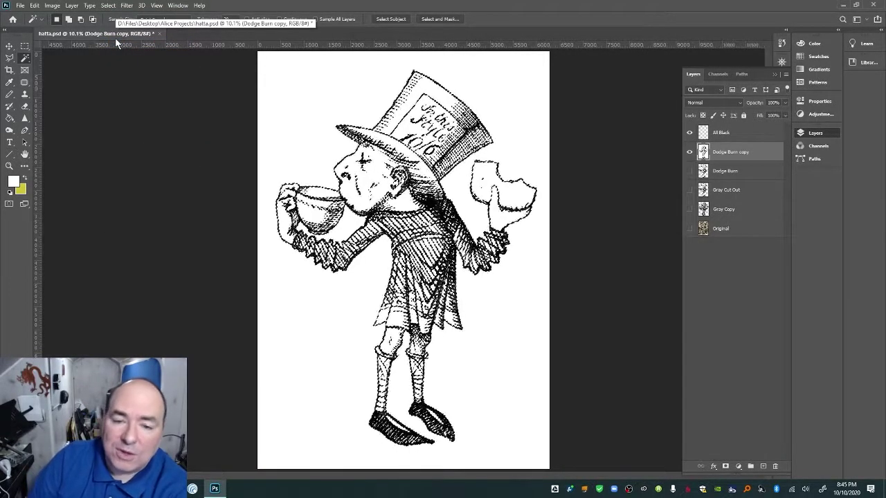
Hide the Dodge Burn copy layer and fill the selection on the All Black layer with black (000000), with the Paint Bucket's anti-aliasing off
{"action": "left_click", "coordinate": [689, 151]}
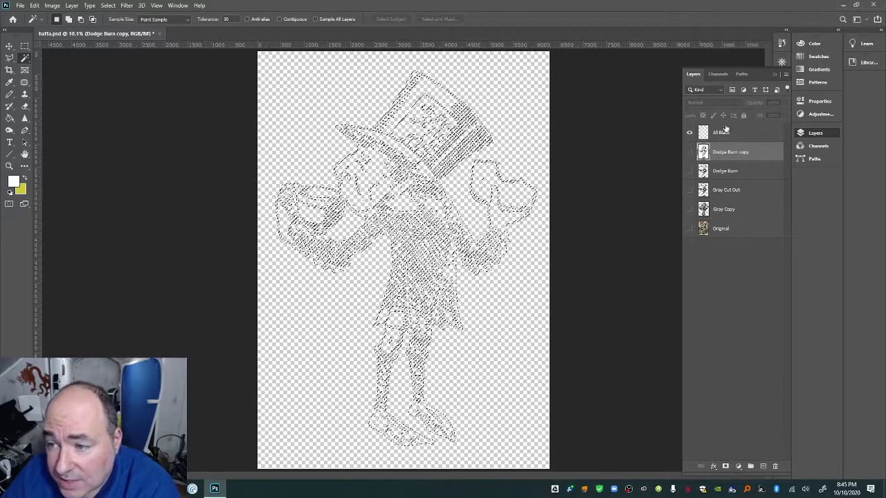
{"action": "left_click", "coordinate": [741, 132]}
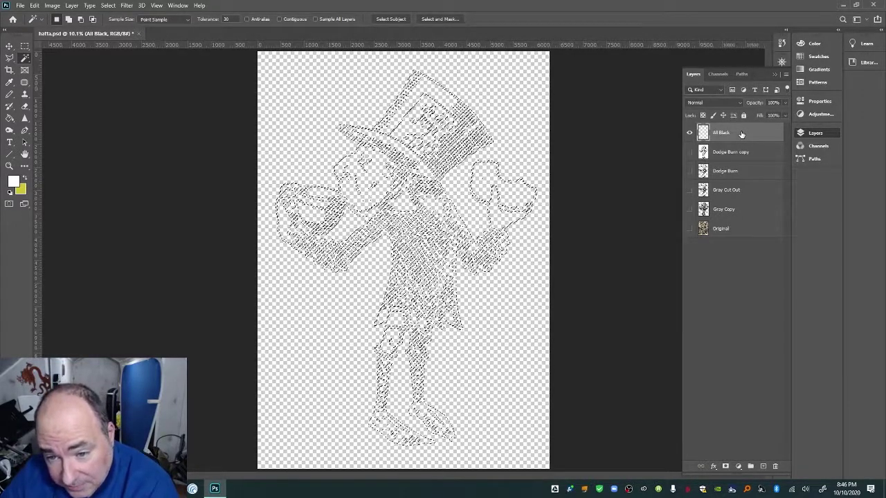
{"action": "left_click", "coordinate": [15, 183]}
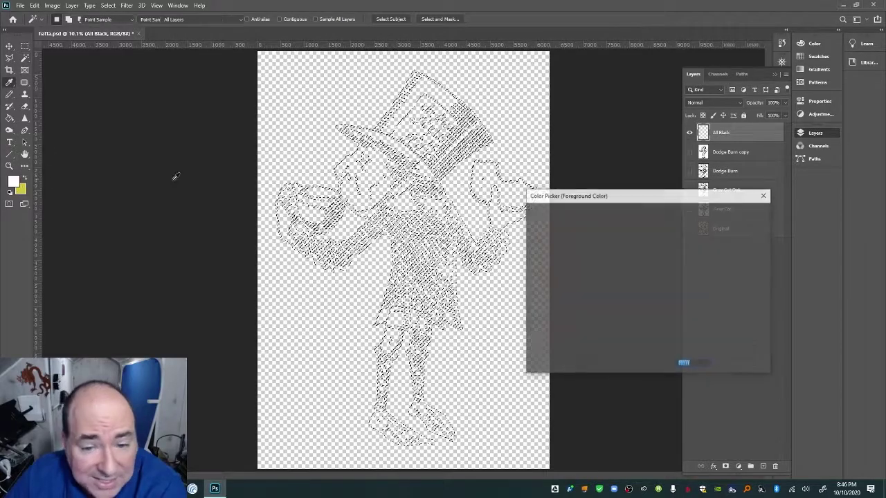
{"action": "type", "text": "000000"}
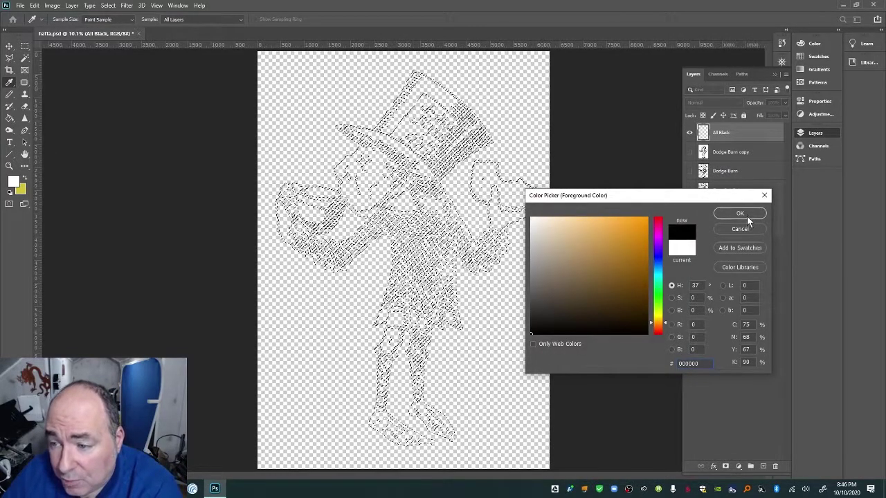
{"action": "left_click", "coordinate": [740, 214]}
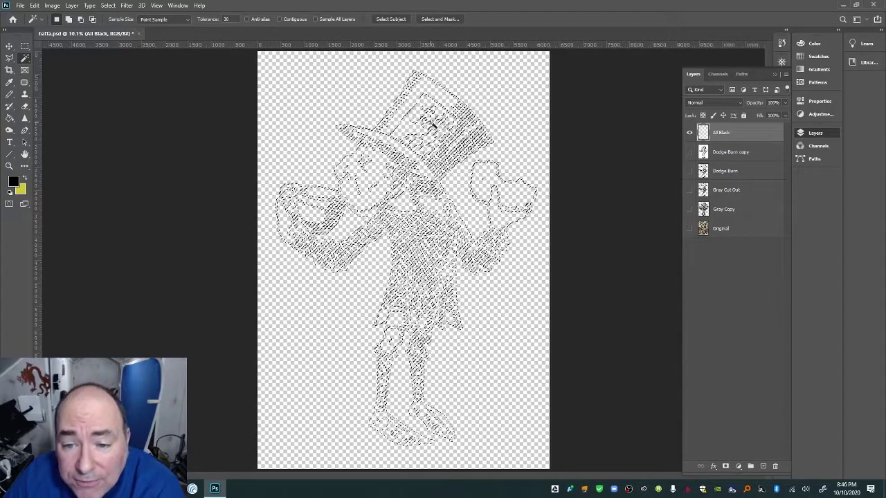
{"action": "left_click", "coordinate": [10, 118]}
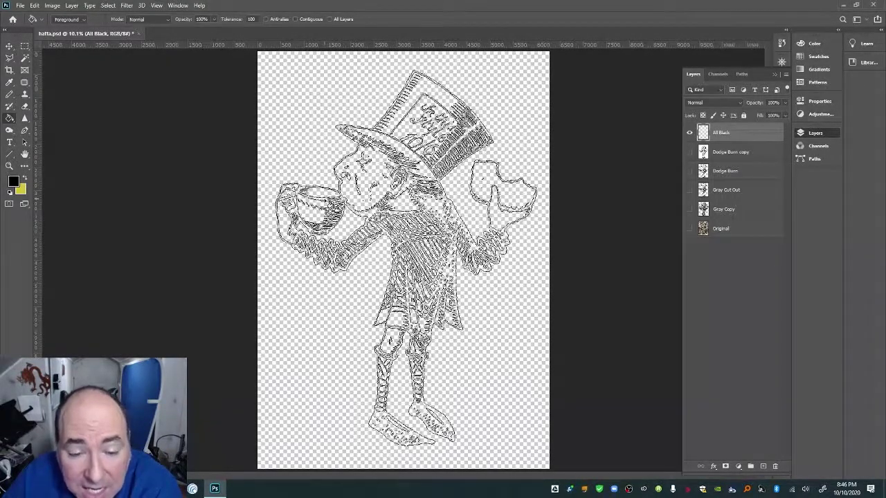
{"action": "left_click", "coordinate": [331, 203]}
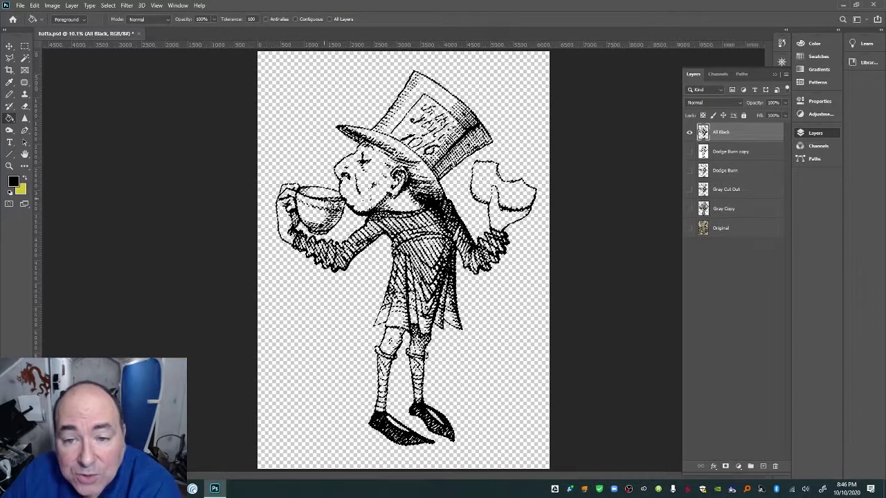
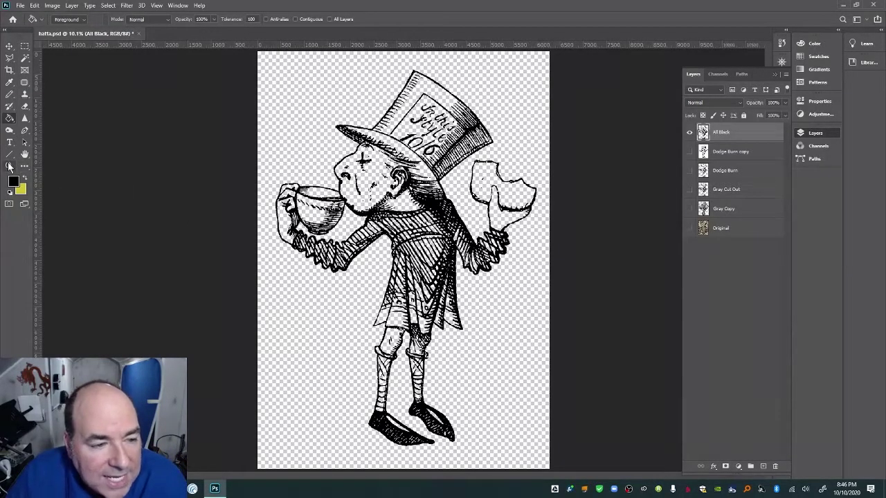
Examine the edges of the black linework around the chin and collar up close, and return to a view of the whole figure
{"action": "left_click", "coordinate": [10, 166]}
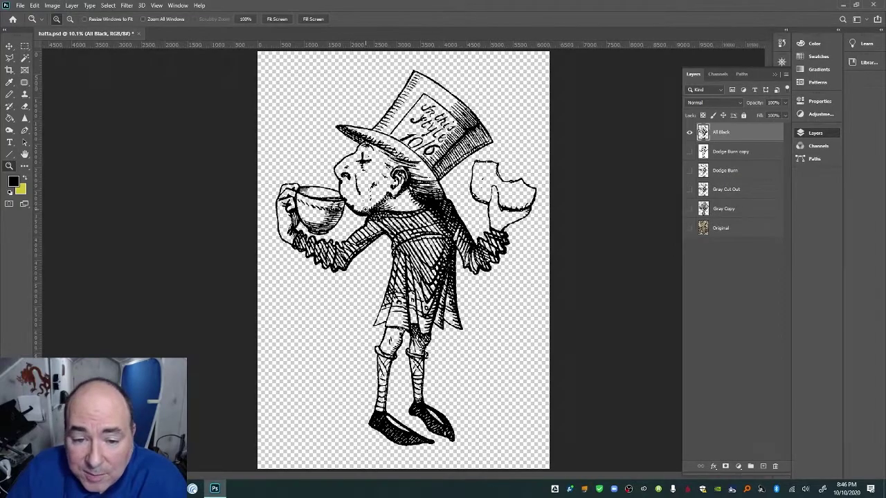
{"action": "left_click", "coordinate": [366, 209]}
{"action": "left_click", "coordinate": [364, 207]}
{"action": "left_click", "coordinate": [365, 207]}
{"action": "left_click", "coordinate": [374, 205]}
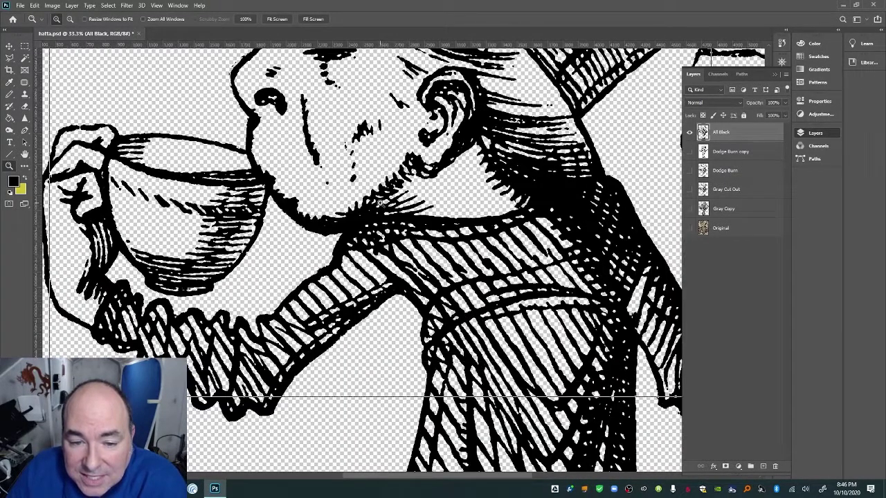
{"action": "left_click", "coordinate": [380, 203]}
{"action": "left_click", "coordinate": [380, 202]}
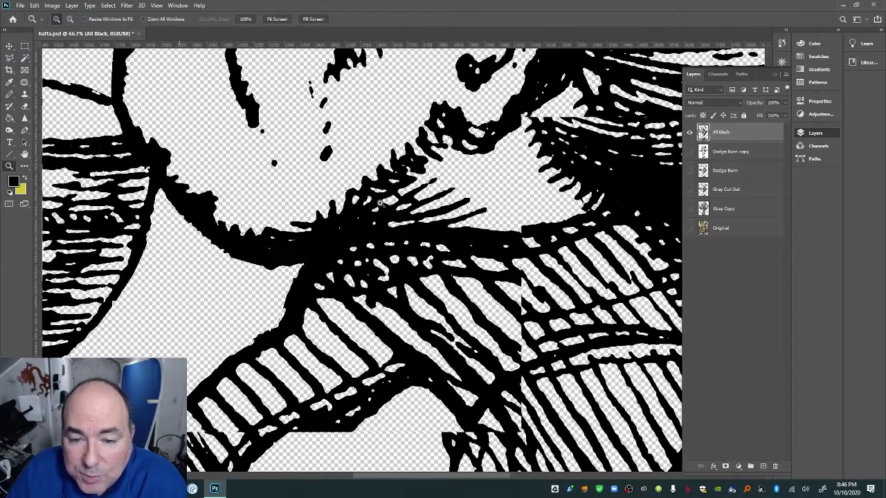
{"action": "left_click", "coordinate": [380, 202]}
{"action": "left_click", "coordinate": [380, 203]}
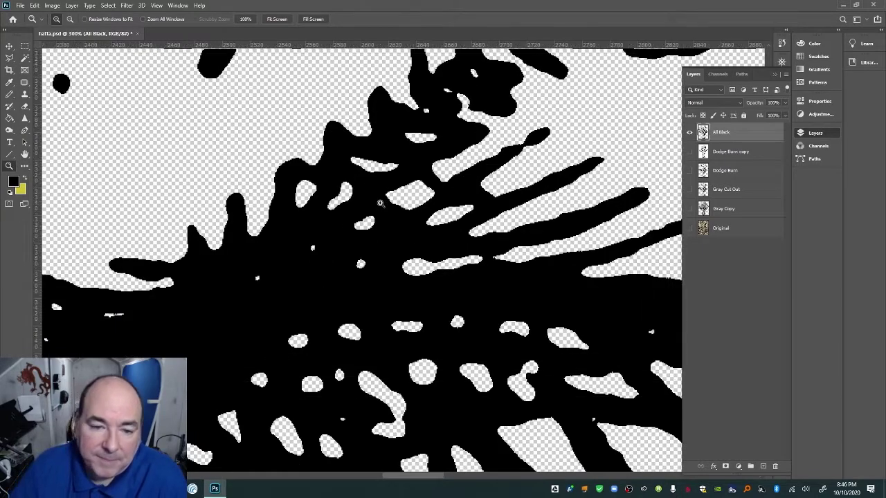
{"action": "left_click", "coordinate": [380, 203]}
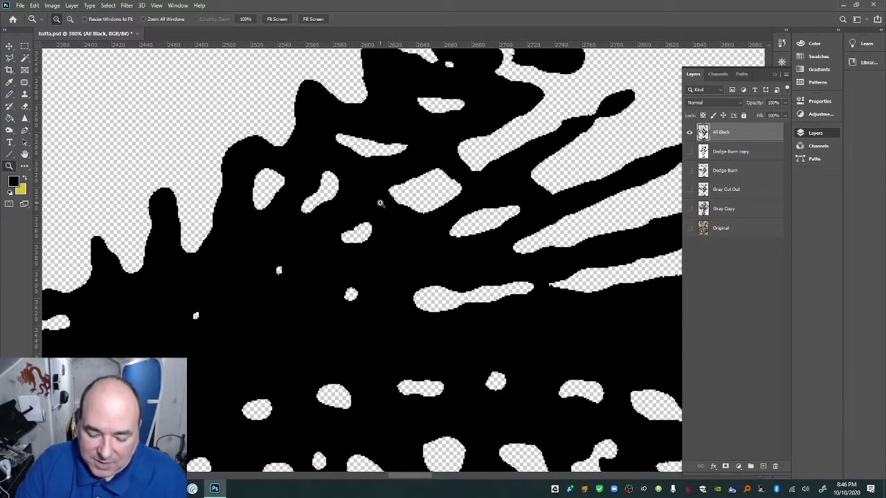
{"action": "key", "text": "ctrl+minus"}
{"action": "key", "text": "ctrl+minus"}
{"action": "key", "text": "ctrl+minus"}
{"action": "key", "text": "ctrl+minus"}
{"action": "key", "text": "ctrl+minus"}
{"action": "key", "text": "ctrl+minus"}
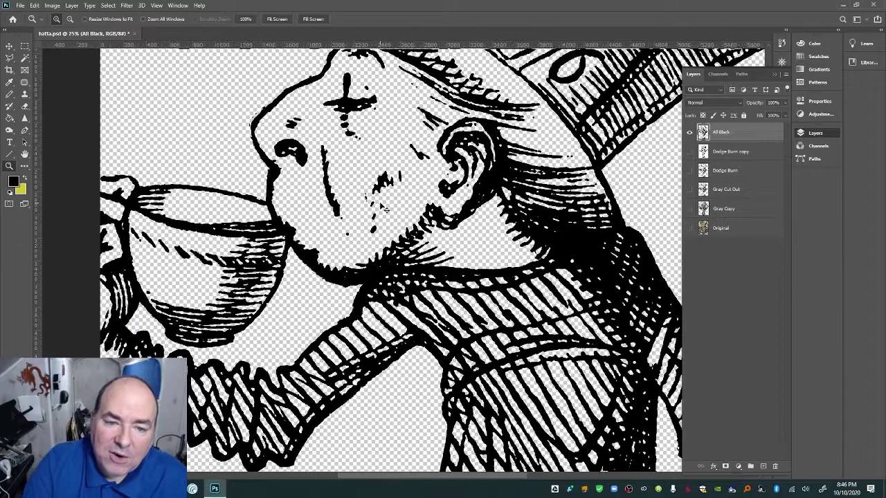
{"action": "left_click", "coordinate": [382, 206], "text": "alt"}
{"action": "left_click", "coordinate": [381, 206], "text": "alt"}
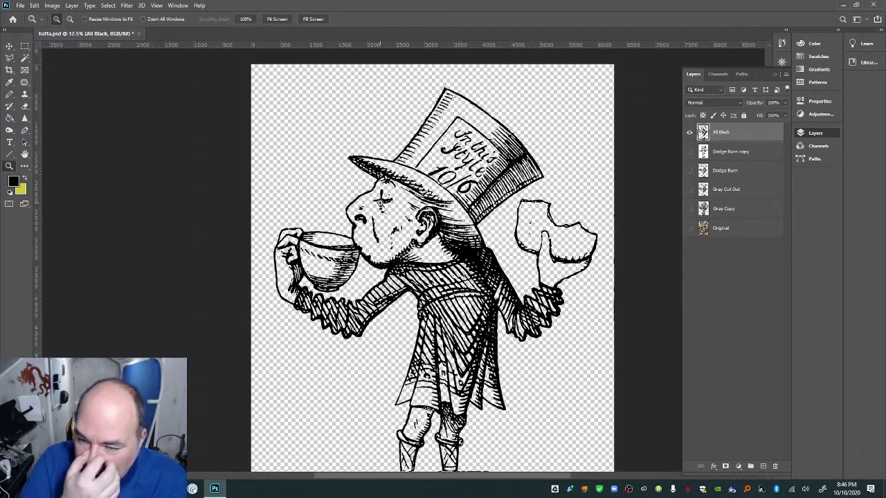
{"action": "left_click", "coordinate": [381, 205], "text": "alt"}
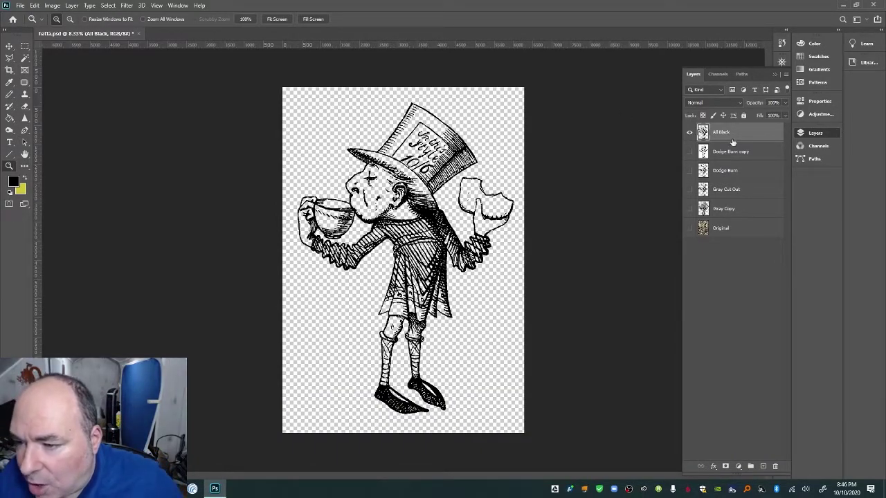
Rename the All Black layer "All Black @ 30" and hide it
{"action": "double_click", "coordinate": [721, 133]}
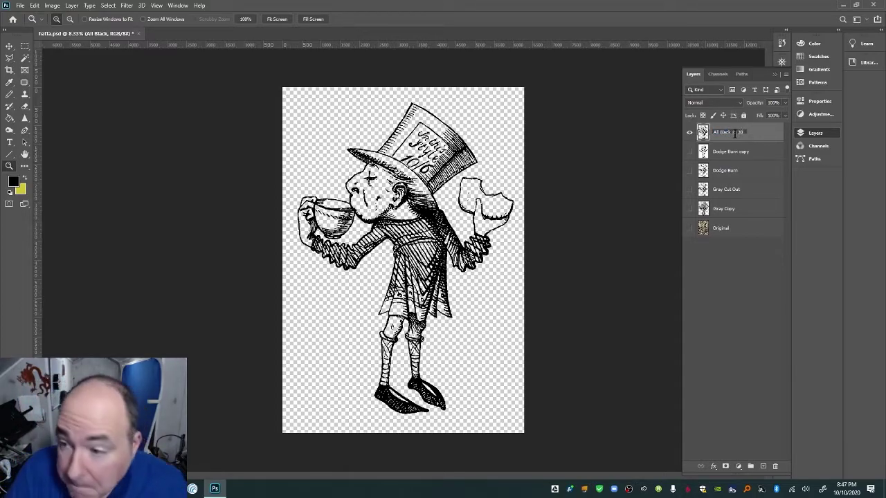
{"action": "type", "text": "@ 30"}
{"action": "key", "text": "Return"}
{"action": "left_click", "coordinate": [689, 133]}
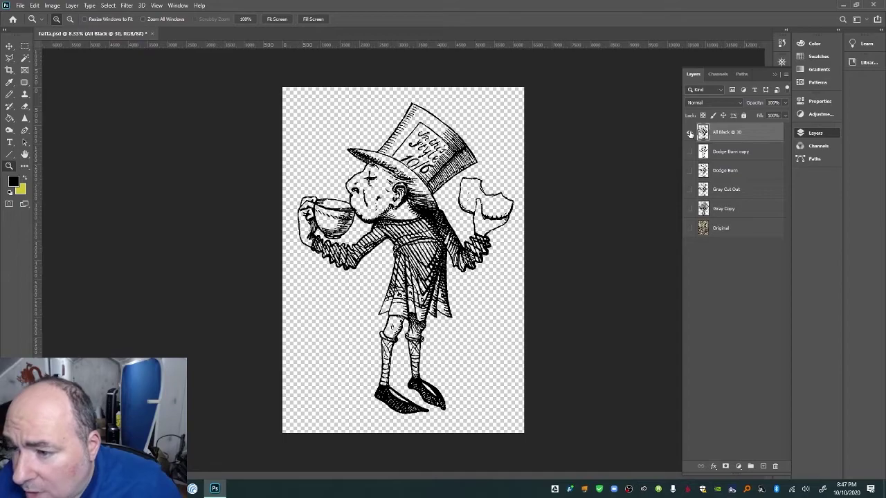
Create a new layer above the others and name it "All Black @ 100"
{"action": "left_click", "coordinate": [763, 465]}
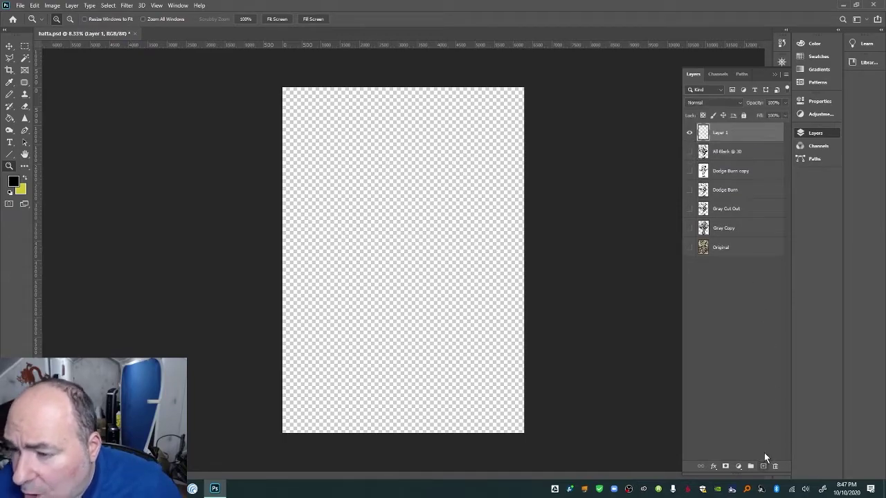
{"action": "double_click", "coordinate": [717, 132]}
{"action": "type", "text": "All Black"}
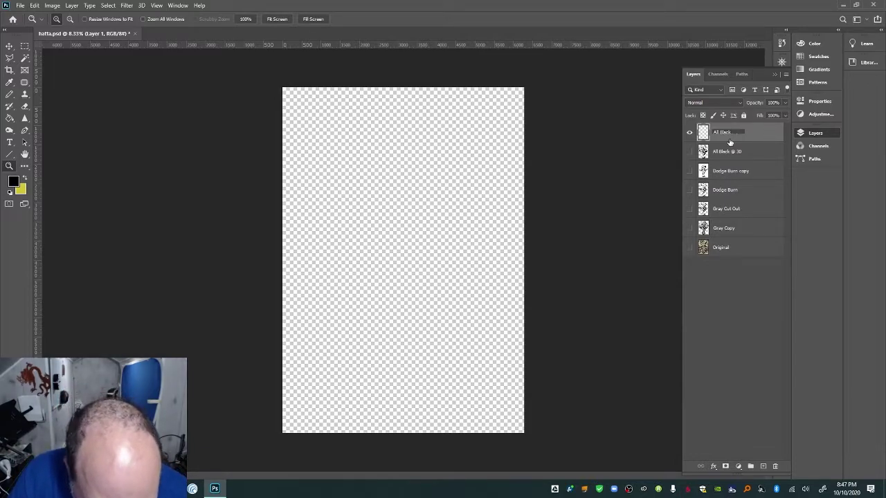
{"action": "type", "text": "@ 100"}
{"action": "key", "text": "Return"}
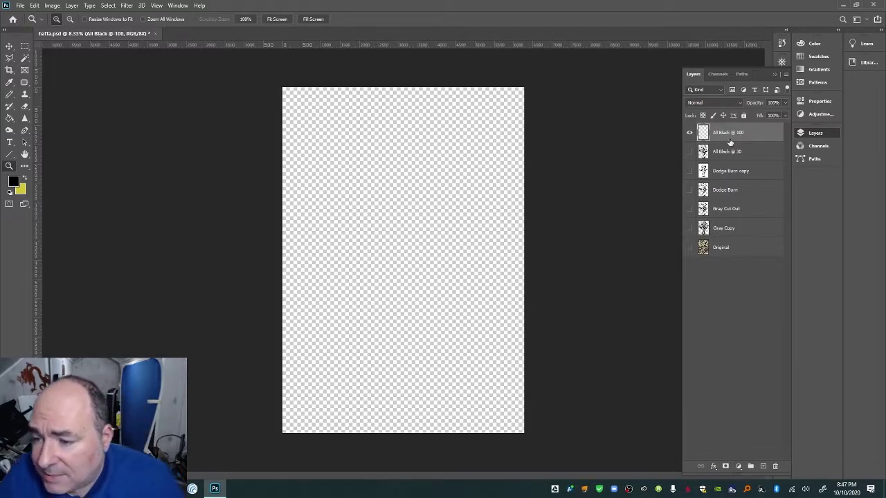
Show the Dodge Burn copy layer, select its white areas with the Magic Wand at tolerance 100, and invert the selection
{"action": "left_click", "coordinate": [689, 171]}
{"action": "left_click", "coordinate": [722, 172]}
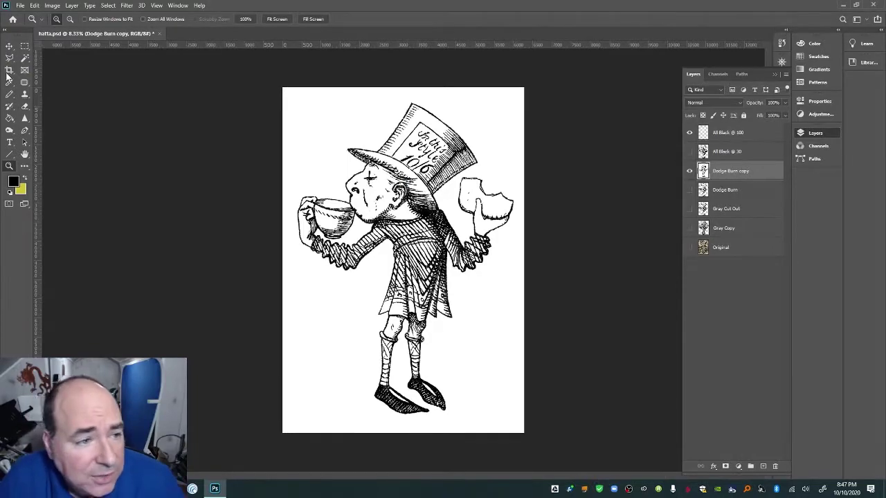
{"action": "left_click", "coordinate": [25, 57]}
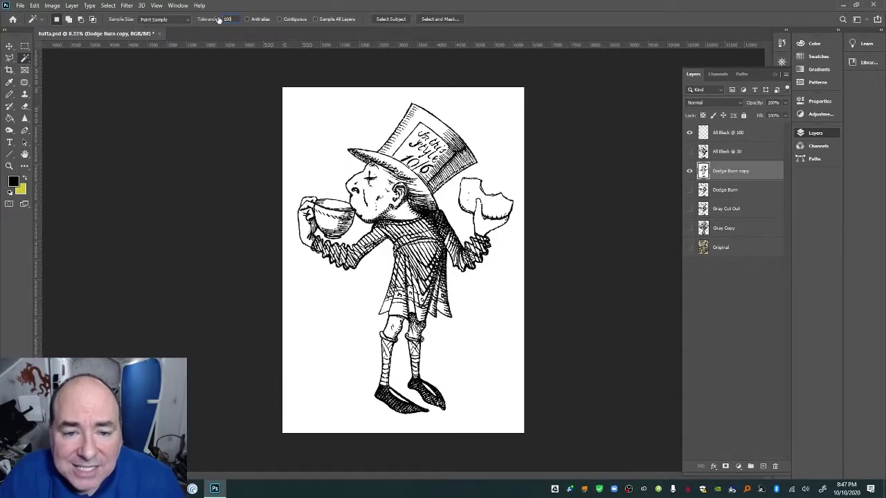
{"action": "left_click", "coordinate": [331, 124]}
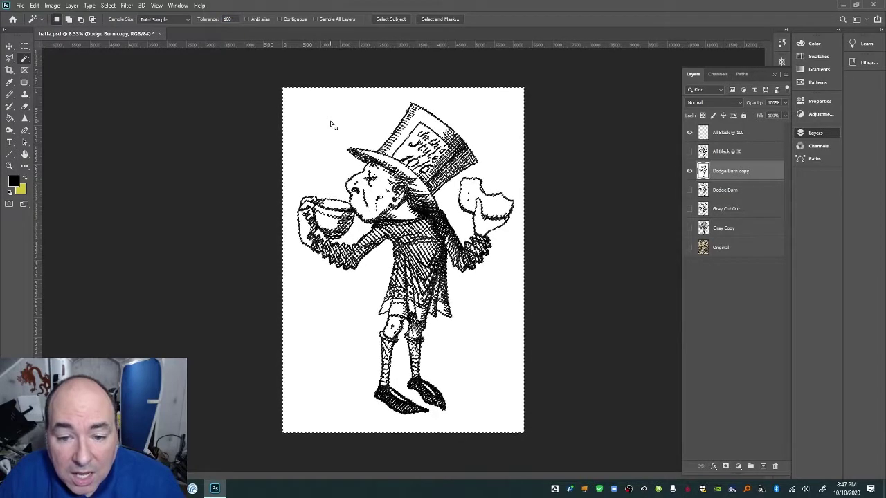
{"action": "left_click", "coordinate": [109, 6]}
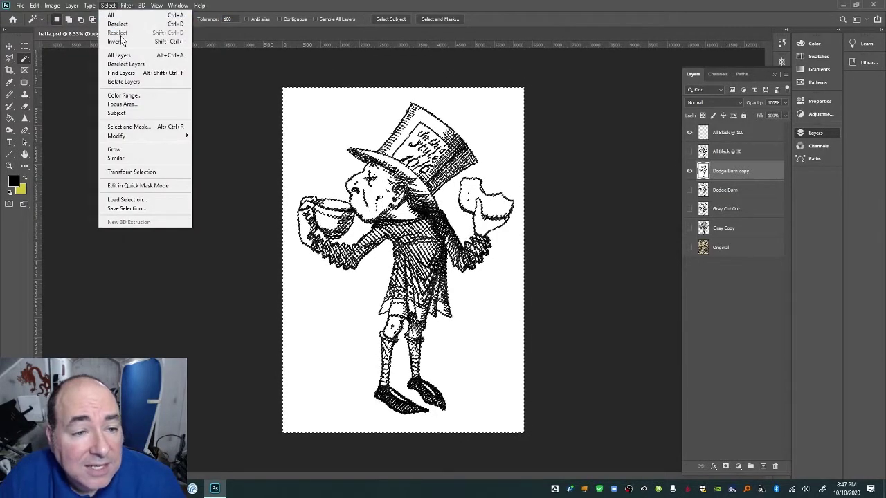
{"action": "left_click", "coordinate": [119, 42]}
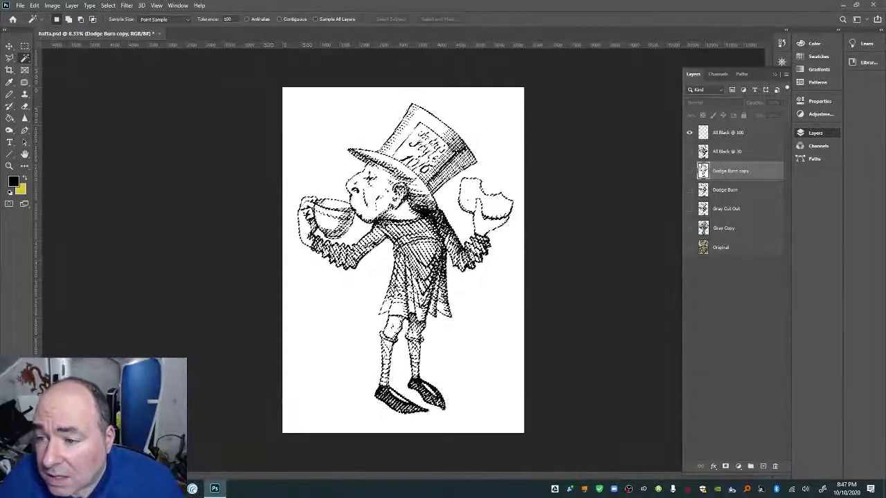
Fill the inverted selection with solid black on the All Black @ 100 layer using the Paint Bucket, and deselect
{"action": "left_click", "coordinate": [721, 134]}
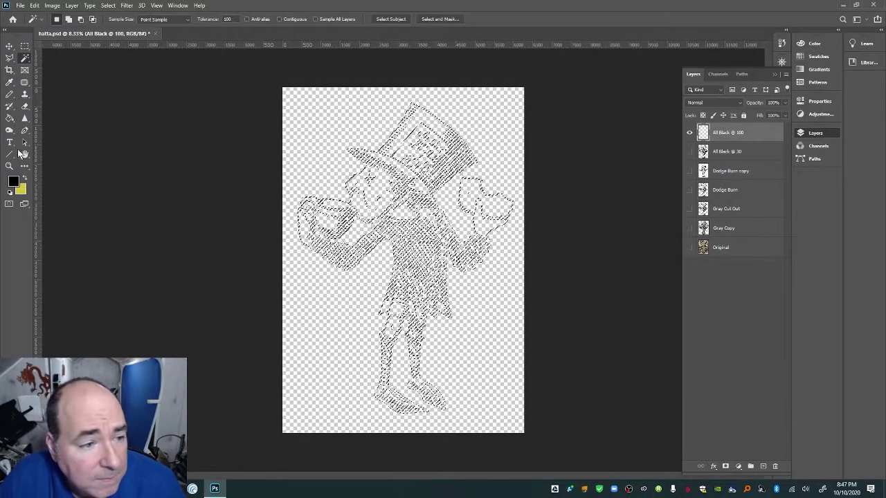
{"action": "left_click", "coordinate": [9, 118]}
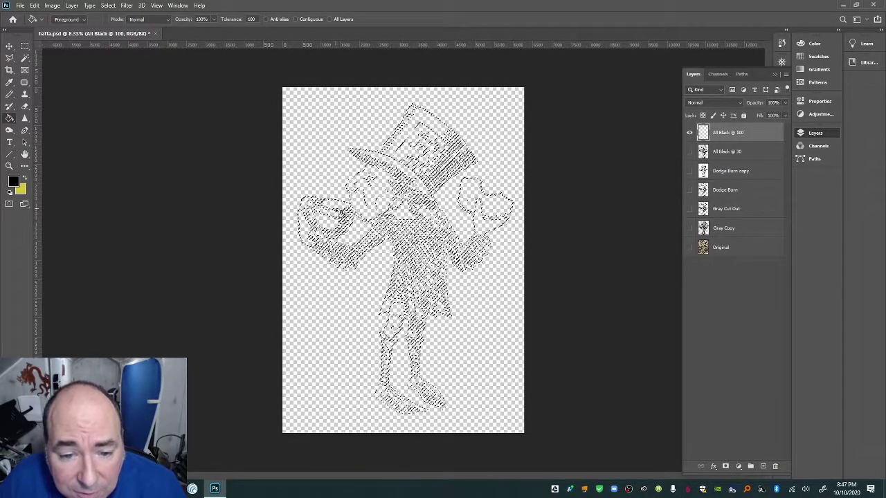
{"action": "left_click", "coordinate": [341, 214]}
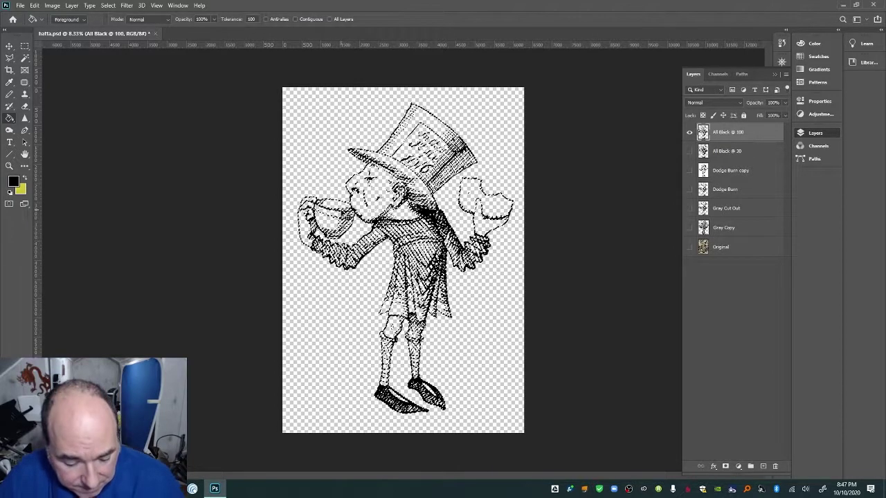
{"action": "key", "text": "ctrl+d"}
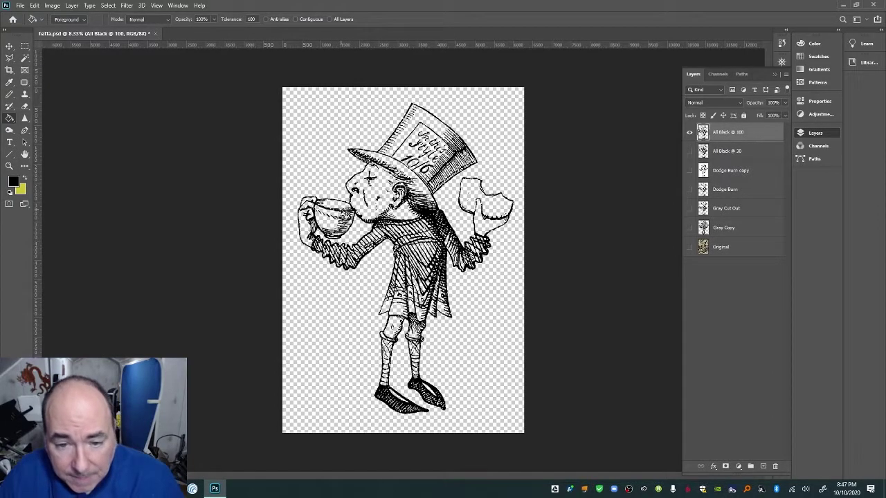
Compare the All Black @ 30 and All Black @ 100 layers by alternating their visibility over the transparent background
{"action": "left_click", "coordinate": [689, 151], "text": "alt"}
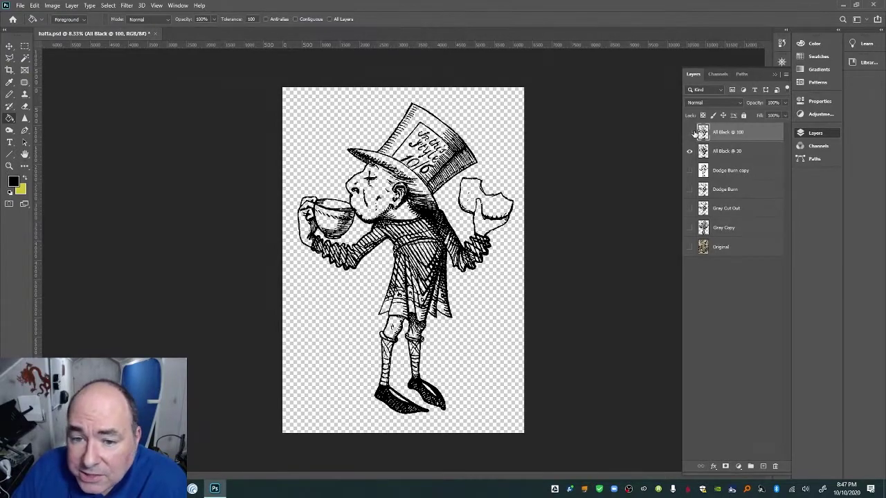
{"action": "left_click", "coordinate": [689, 132]}
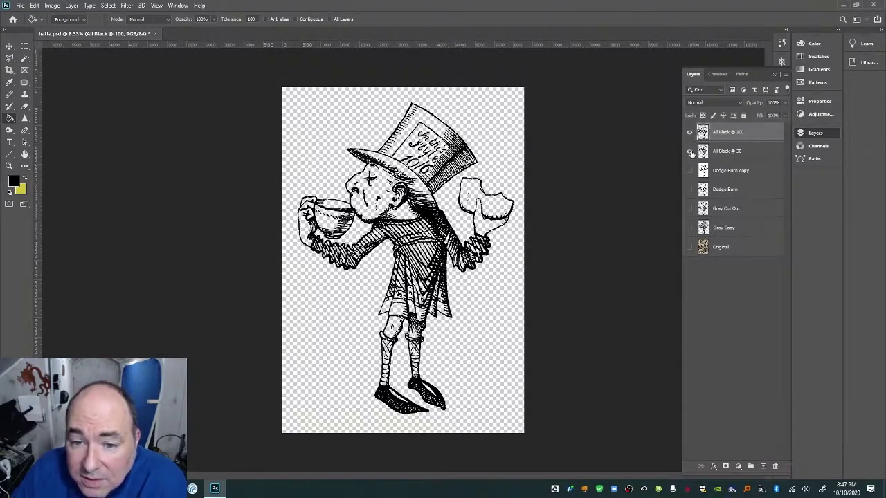
{"action": "left_click", "coordinate": [689, 151]}
{"action": "left_click", "coordinate": [689, 151], "text": "alt"}
{"action": "left_click", "coordinate": [690, 151], "text": "alt"}
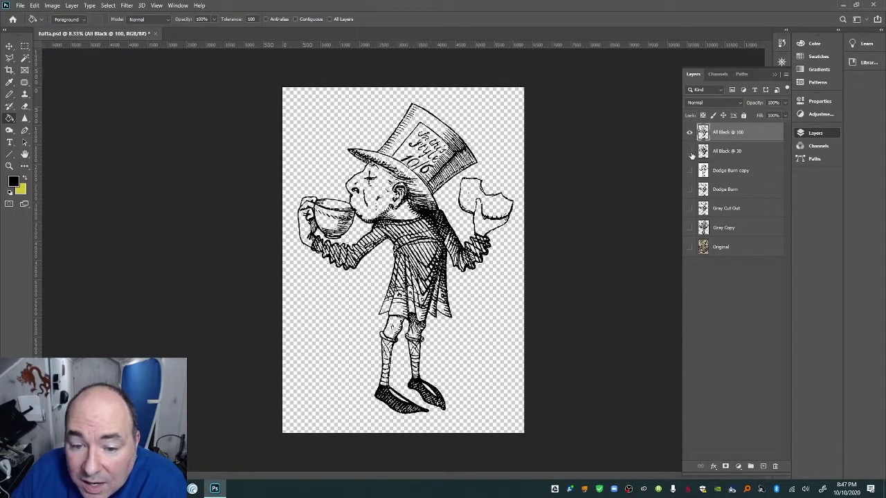
{"action": "left_click", "coordinate": [690, 151], "text": "alt"}
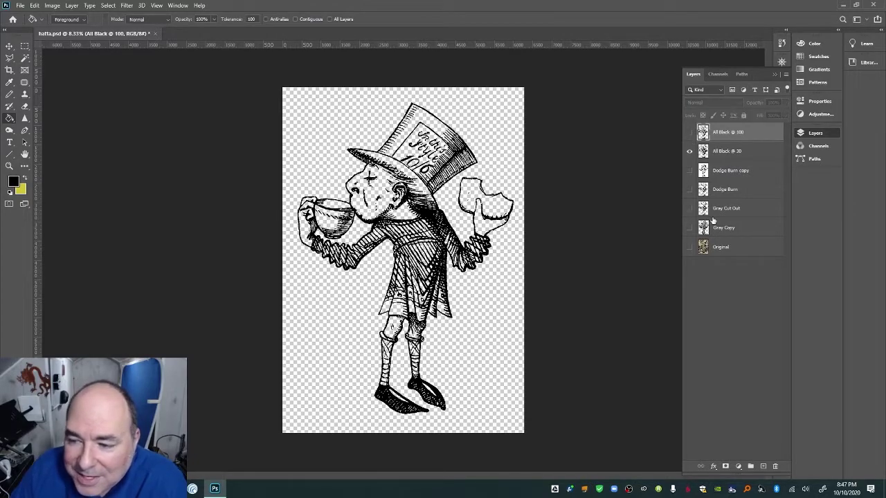
Create a new layer above the others and fill it with white (ffffff)
{"action": "left_click", "coordinate": [78, 6]}
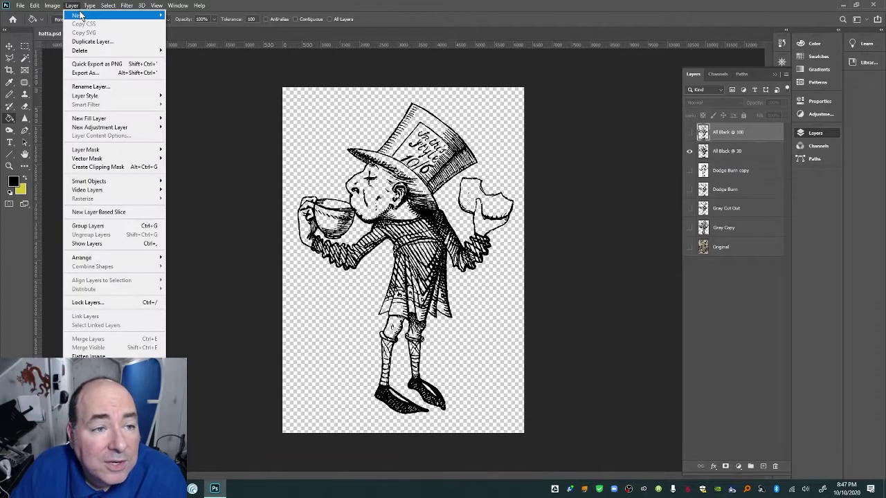
{"action": "mouse_move", "coordinate": [139, 14]}
{"action": "left_click", "coordinate": [180, 15]}
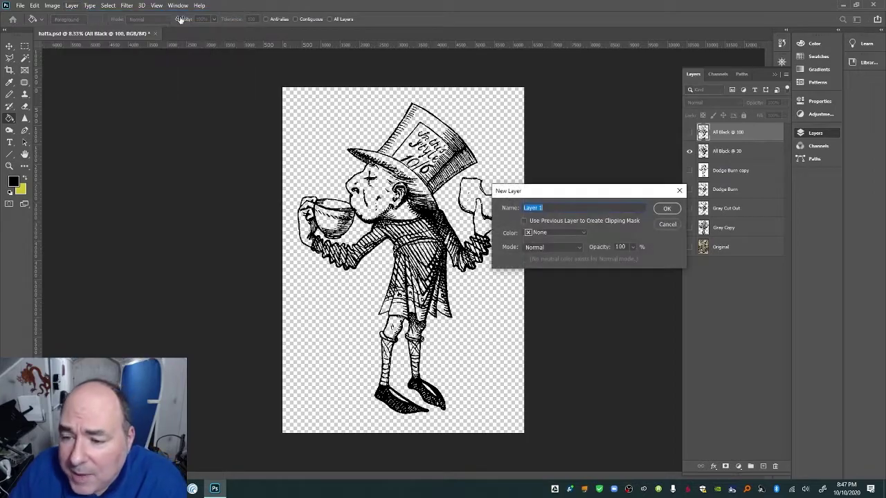
{"action": "key", "text": "Return"}
{"action": "left_click", "coordinate": [14, 181]}
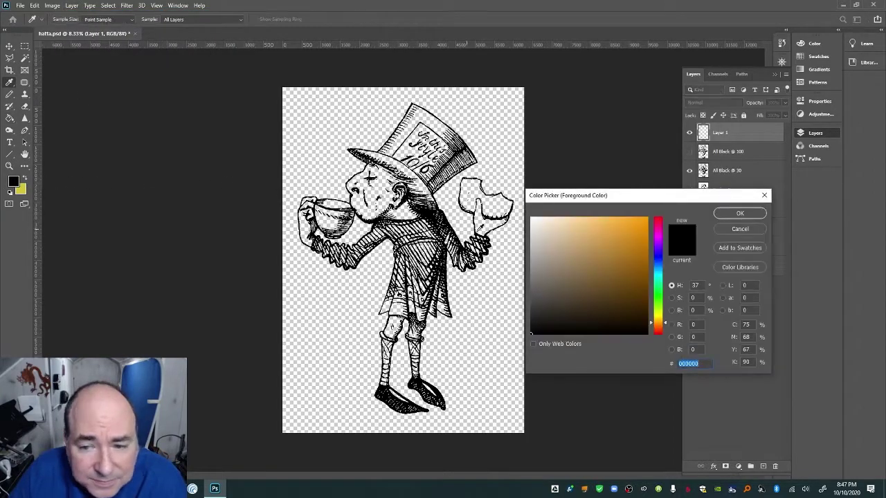
{"action": "type", "text": "ffffff"}
{"action": "left_click", "coordinate": [720, 217]}
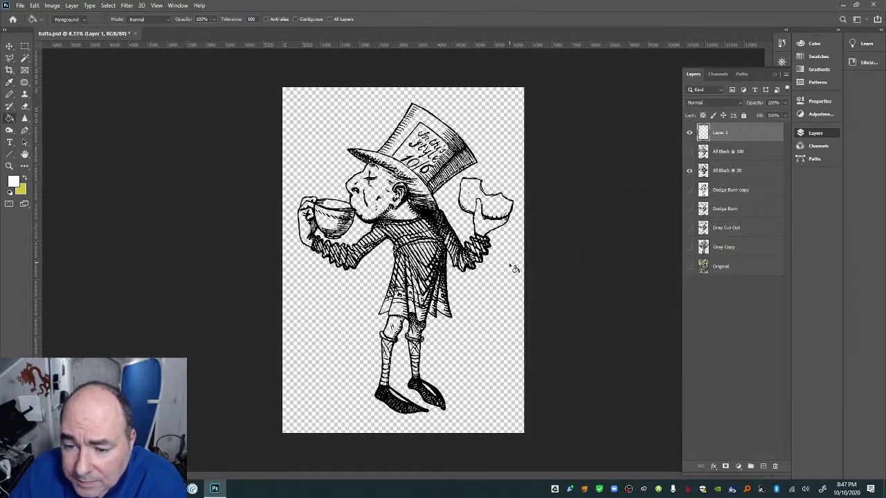
{"action": "left_click", "coordinate": [512, 269]}
Place the white layer directly beneath All Black @ 30, and a duplicate of it directly beneath All Black @ 100
{"action": "left_click_drag", "start_coordinate": [741, 137], "coordinate": [739, 177]}
{"action": "right_click", "coordinate": [744, 170]}
{"action": "left_click", "coordinate": [770, 139]}
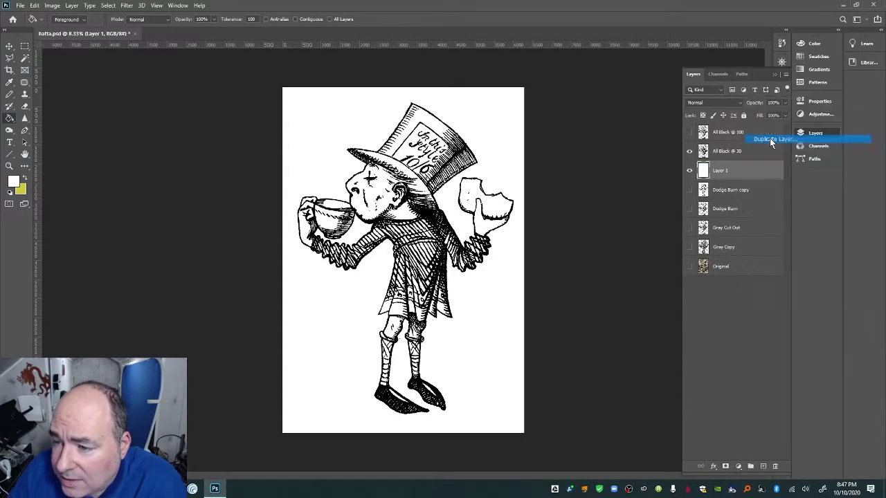
{"action": "left_click", "coordinate": [670, 204]}
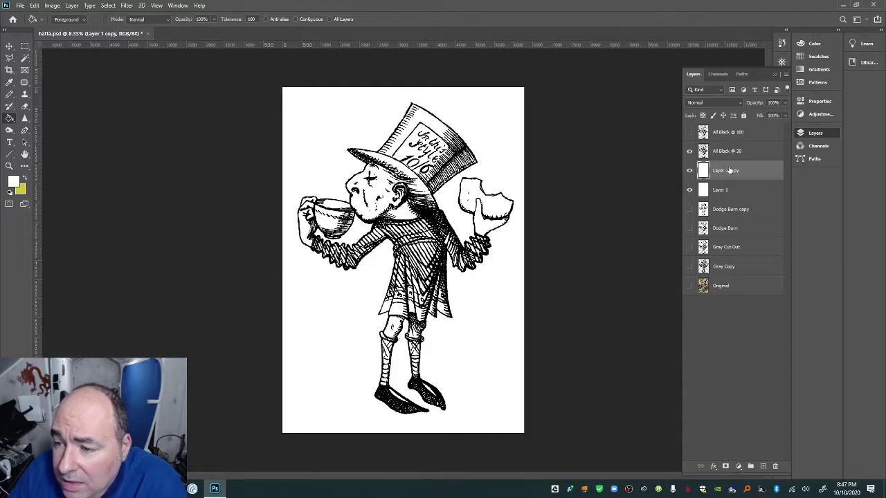
{"action": "left_click_drag", "start_coordinate": [730, 171], "coordinate": [725, 146]}
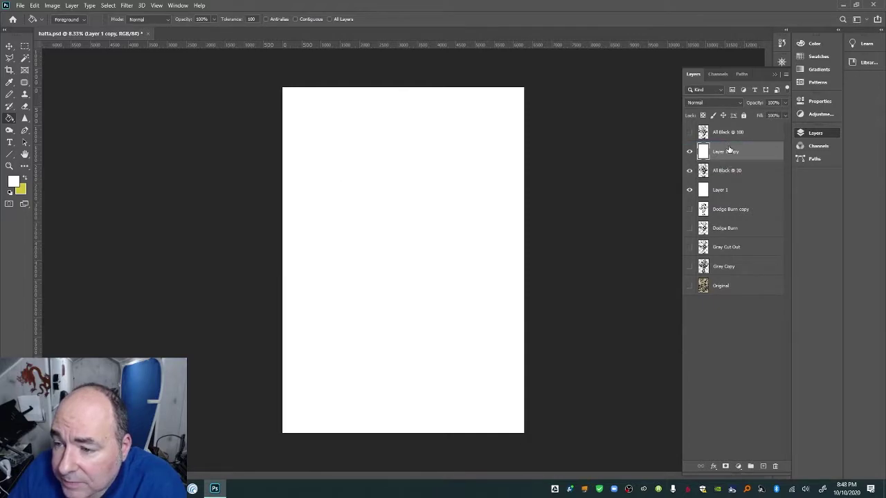
Show All Black @ 100 and toggle it together with its white backing to compare the whole figure with All Black @ 30
{"action": "left_click", "coordinate": [689, 132]}
{"action": "left_click", "coordinate": [689, 152]}
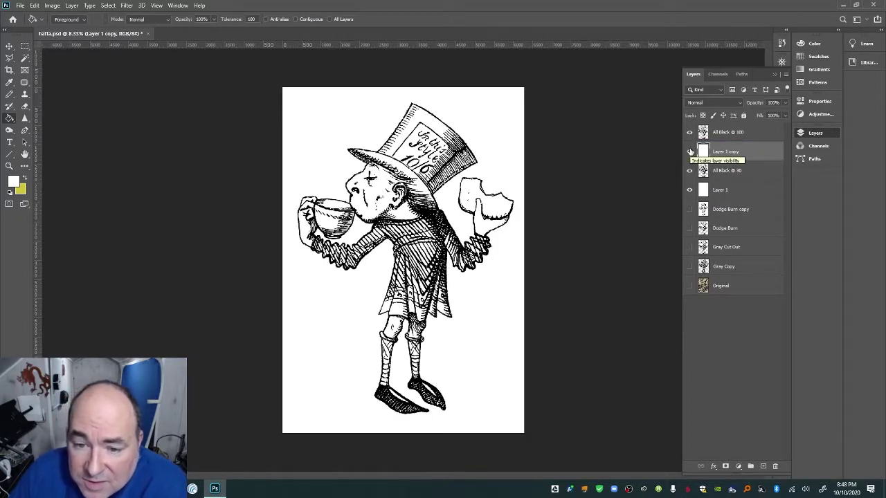
{"action": "left_click_drag", "start_coordinate": [689, 152], "coordinate": [684, 134]}
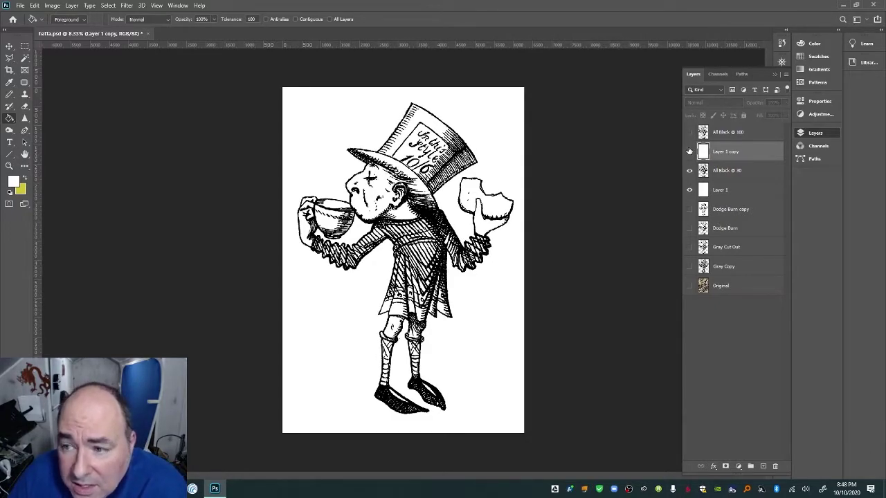
{"action": "left_click", "coordinate": [690, 152]}
{"action": "left_click", "coordinate": [690, 133]}
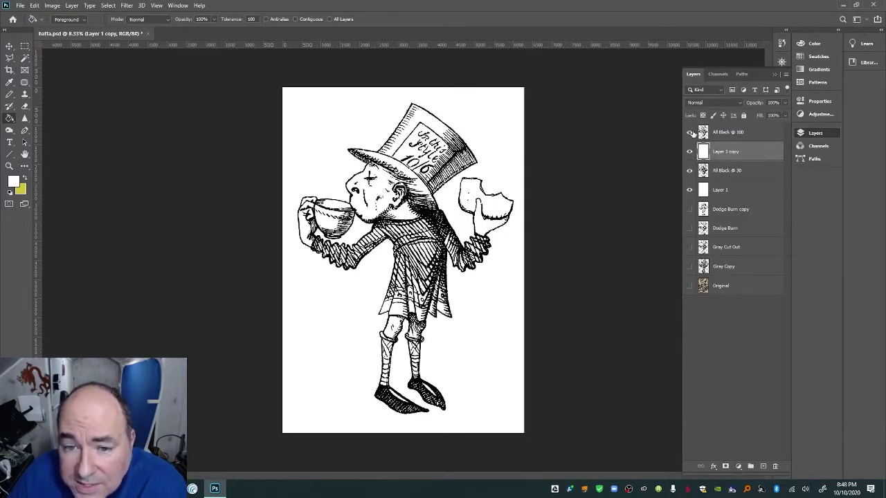
Compare the two tolerance versions up close around the teacup and ruffled sleeve by toggling the white layer between them
{"action": "left_click", "coordinate": [9, 167]}
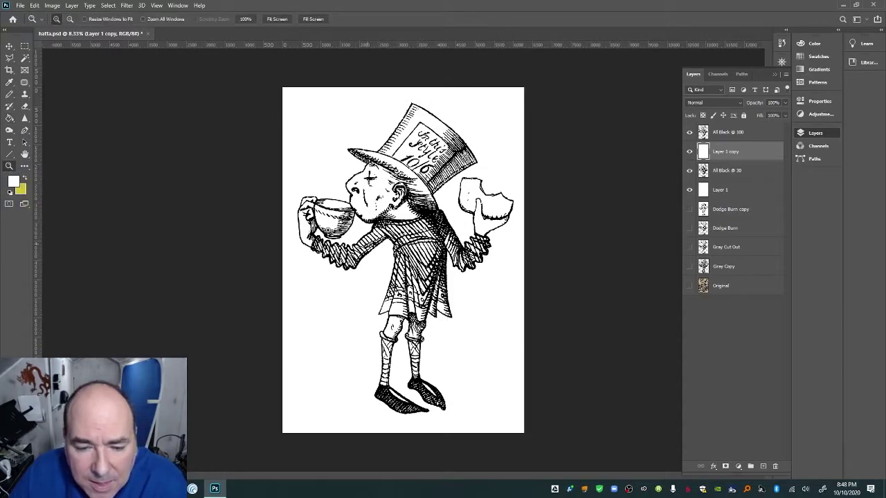
{"action": "left_click", "coordinate": [370, 242]}
{"action": "left_click", "coordinate": [371, 242]}
{"action": "left_click", "coordinate": [274, 220]}
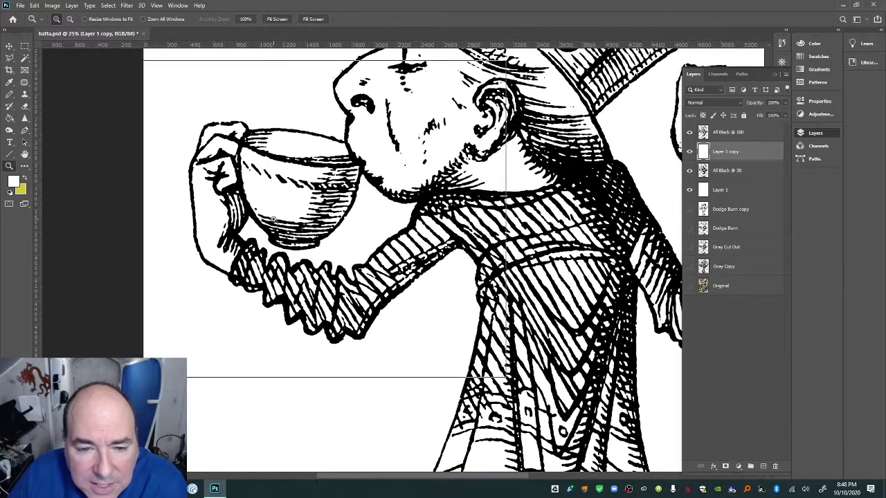
{"action": "left_click", "coordinate": [274, 220]}
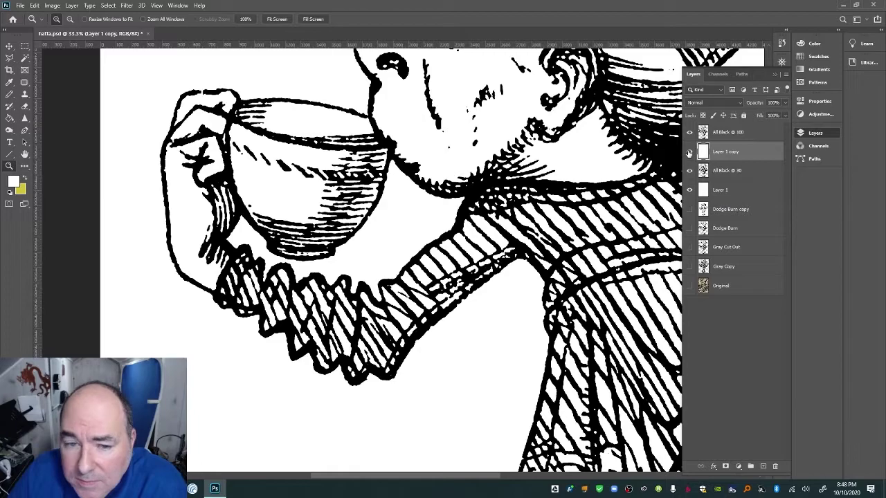
{"action": "left_click", "coordinate": [689, 152]}
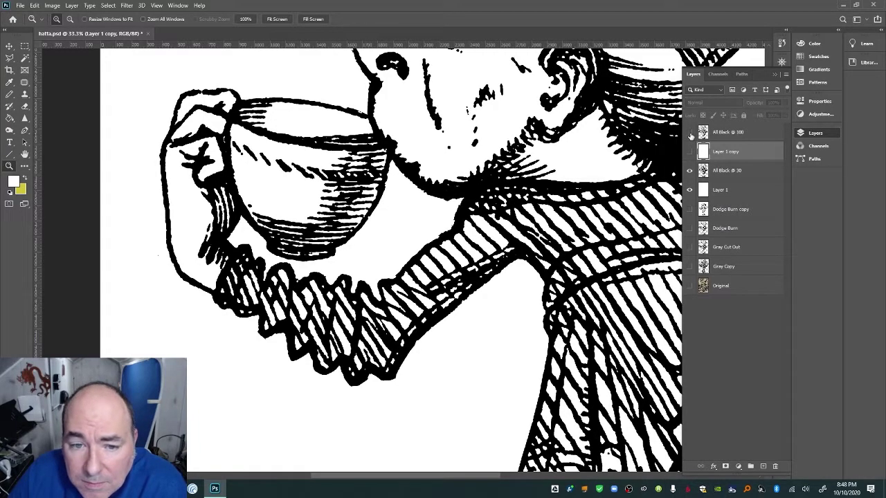
{"action": "left_click", "coordinate": [691, 155]}
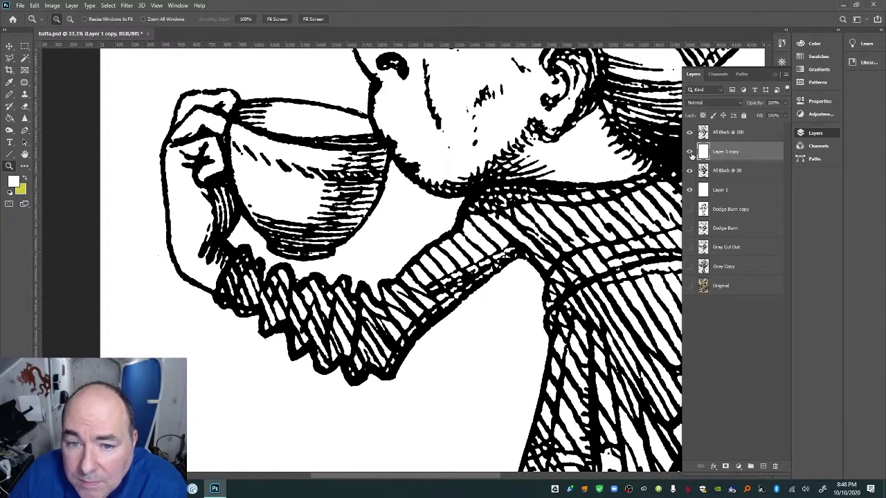
{"action": "left_click", "coordinate": [691, 155]}
{"action": "left_click", "coordinate": [690, 153]}
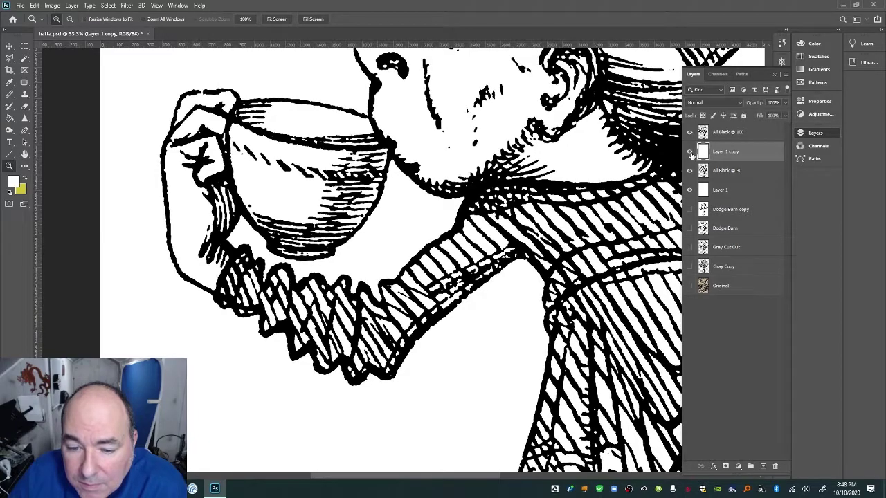
{"action": "left_click", "coordinate": [690, 153]}
{"action": "left_click", "coordinate": [690, 152]}
{"action": "left_click", "coordinate": [690, 153]}
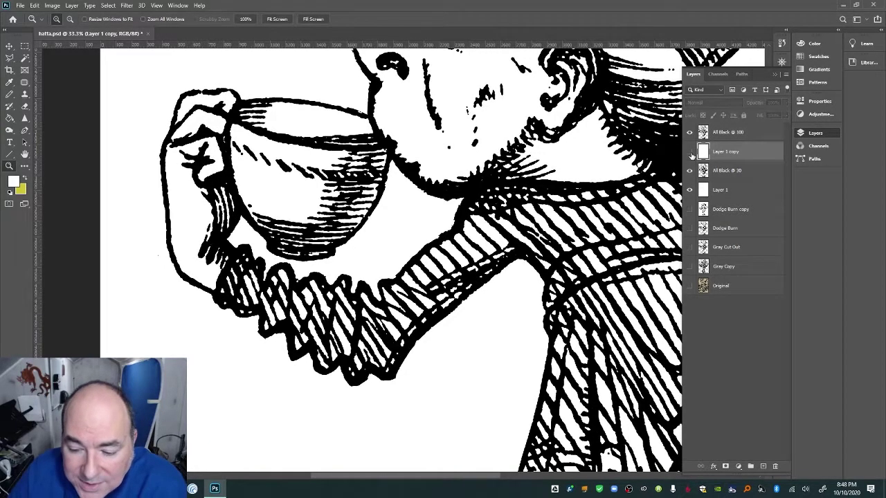
Compare the linework of the two tolerance versions around the collar, bodice and far sleeve by toggling the separating white layer
{"action": "scroll", "coordinate": [478, 471], "scroll_direction": "right", "scroll_amount": 6}
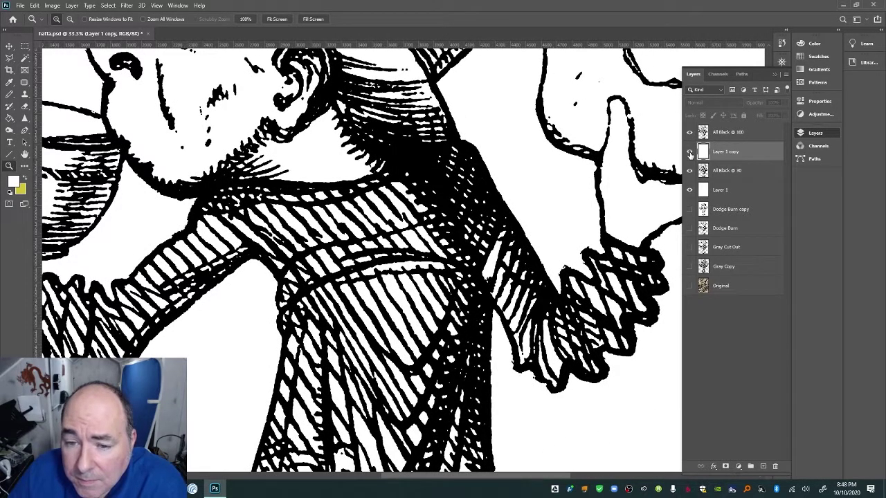
{"action": "left_click", "coordinate": [690, 152]}
{"action": "left_click", "coordinate": [690, 152]}
{"action": "left_click", "coordinate": [690, 152]}
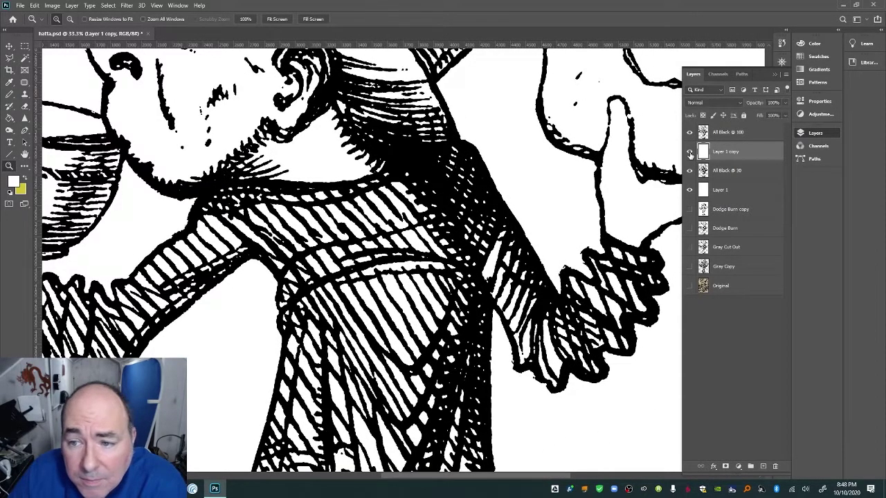
{"action": "left_click", "coordinate": [690, 152]}
{"action": "left_click", "coordinate": [690, 152]}
{"action": "left_click", "coordinate": [690, 152]}
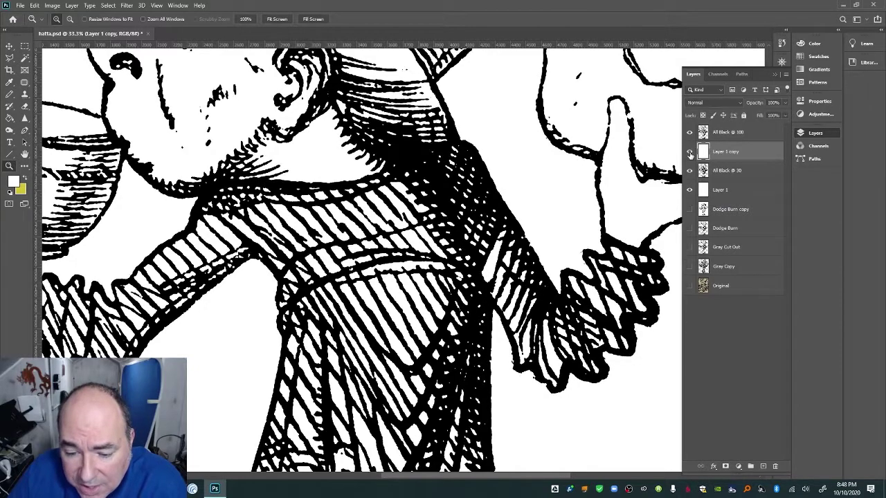
{"action": "left_click", "coordinate": [690, 153]}
Compare the hat's lettering and hatching in the two tolerance versions by toggling the Layer 1 copy layer
{"action": "scroll", "coordinate": [544, 259], "scroll_direction": "up", "scroll_amount": 5}
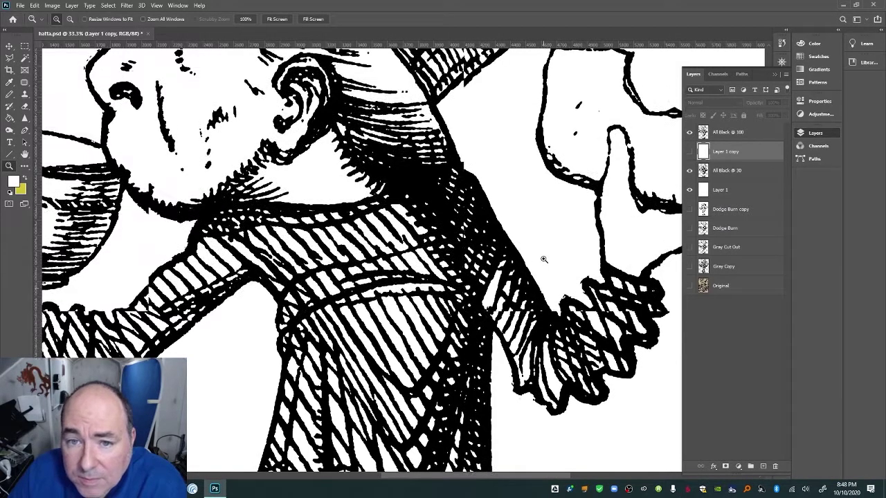
{"action": "scroll", "coordinate": [544, 258], "scroll_direction": "up", "scroll_amount": 5}
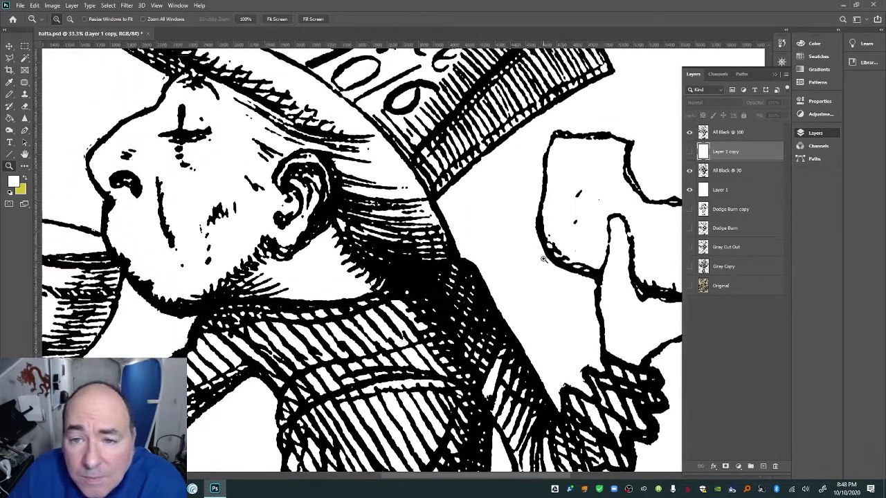
{"action": "scroll", "coordinate": [542, 225], "scroll_direction": "up", "scroll_amount": 5}
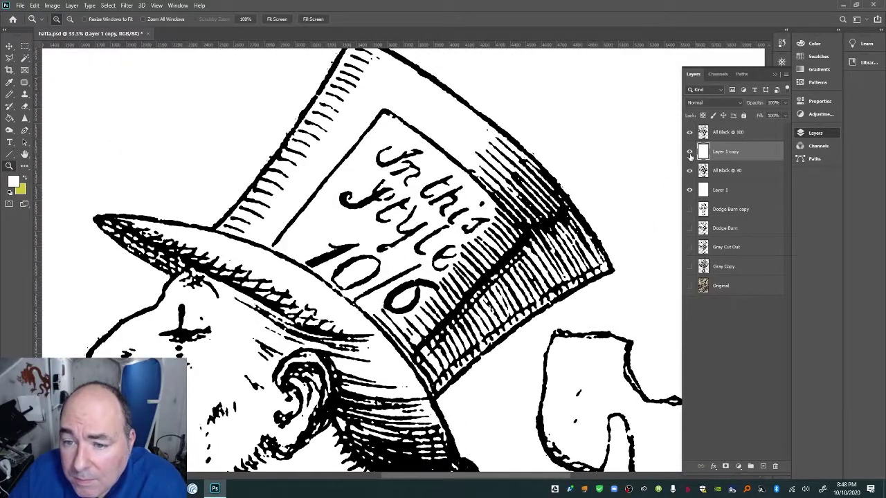
{"action": "left_click", "coordinate": [689, 152]}
{"action": "left_click", "coordinate": [689, 153]}
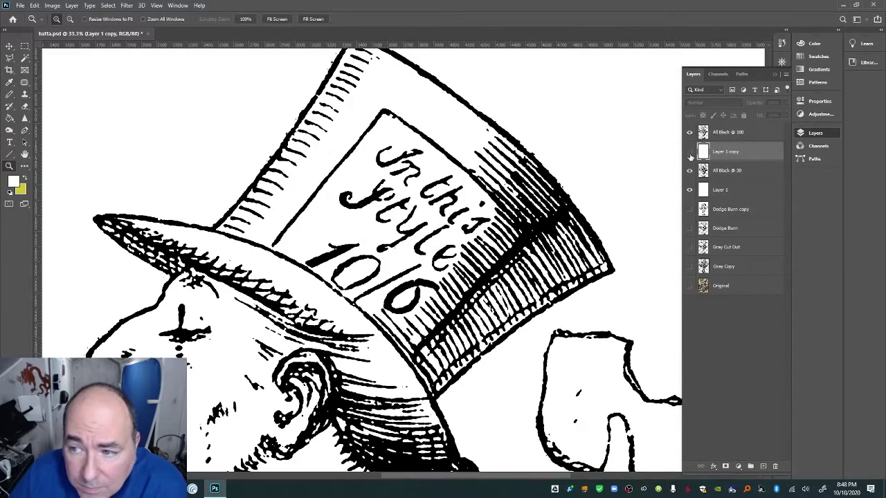
{"action": "left_click", "coordinate": [690, 152]}
{"action": "left_click", "coordinate": [689, 153]}
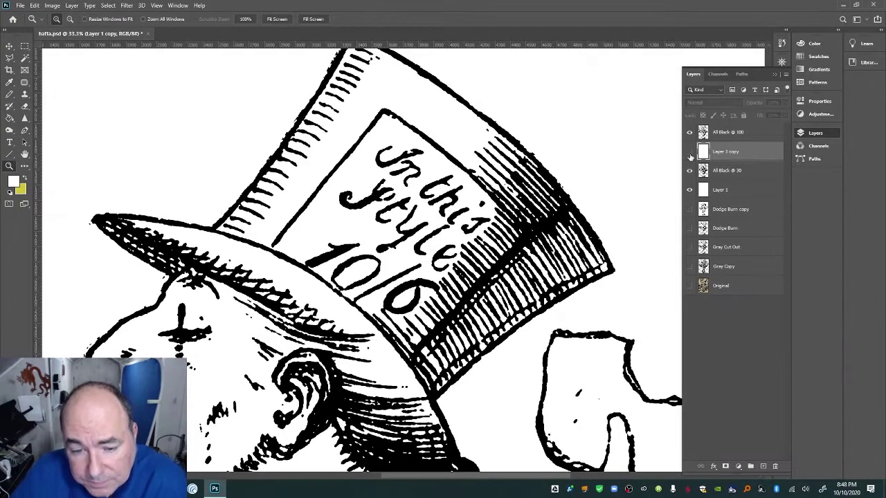
{"action": "left_click", "coordinate": [690, 152]}
{"action": "left_click", "coordinate": [689, 153]}
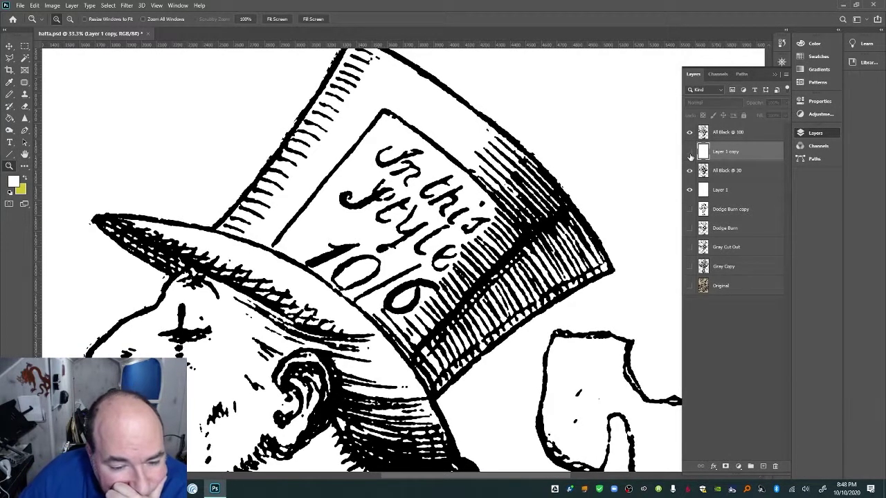
{"action": "left_click", "coordinate": [689, 153]}
{"action": "left_click", "coordinate": [689, 154]}
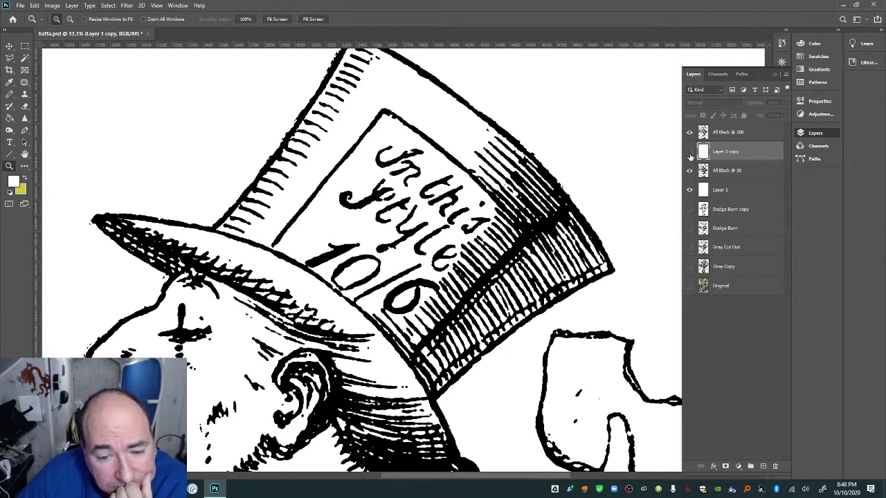
Switch repeatedly between the All Black @ 30 and @ 100 linework on the hat by hiding and showing the Layer 1 copy backing
{"action": "left_click", "coordinate": [689, 154]}
{"action": "left_click", "coordinate": [690, 154]}
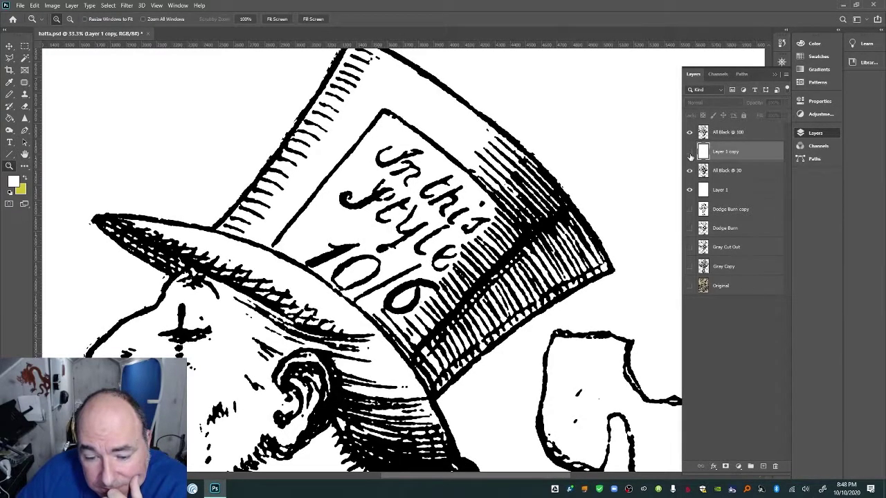
{"action": "left_click", "coordinate": [689, 154]}
{"action": "left_click", "coordinate": [689, 153]}
{"action": "left_click", "coordinate": [689, 153]}
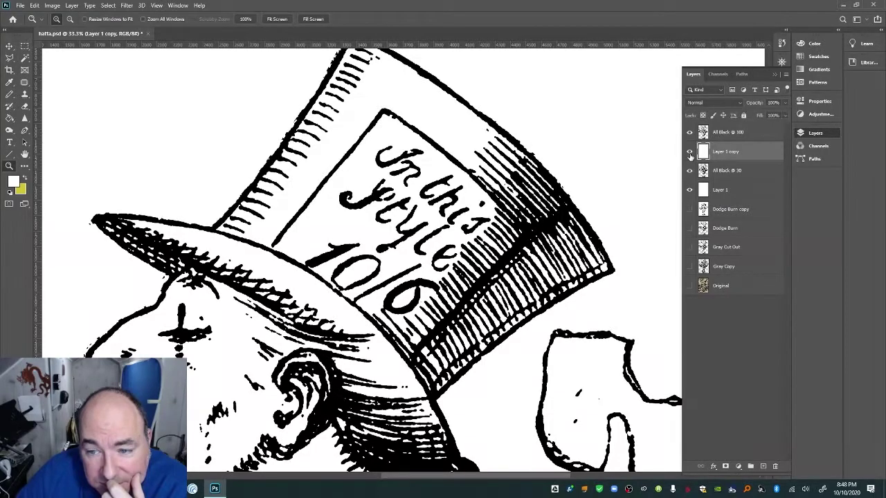
{"action": "left_click", "coordinate": [690, 154]}
{"action": "left_click", "coordinate": [689, 153]}
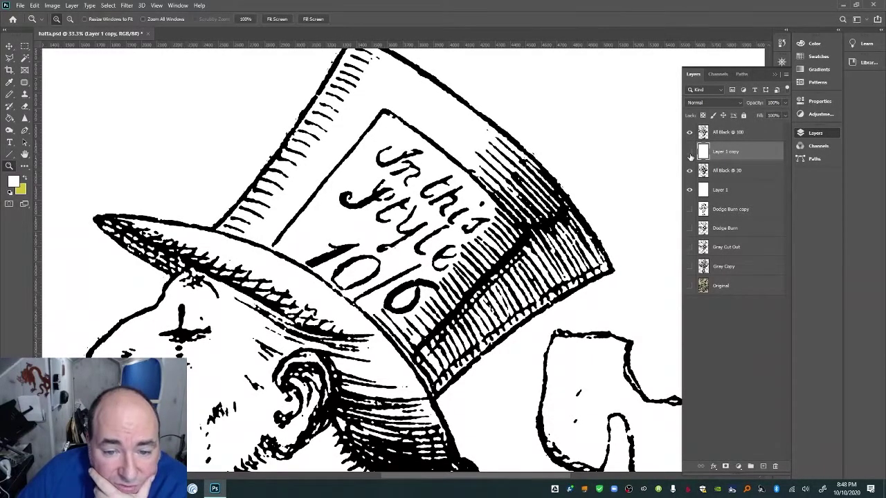
{"action": "left_click", "coordinate": [689, 153]}
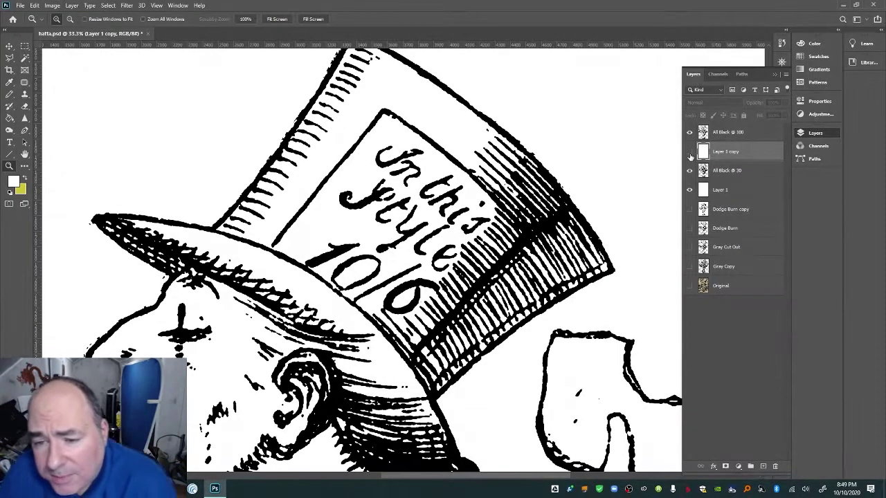
{"action": "left_click", "coordinate": [689, 154]}
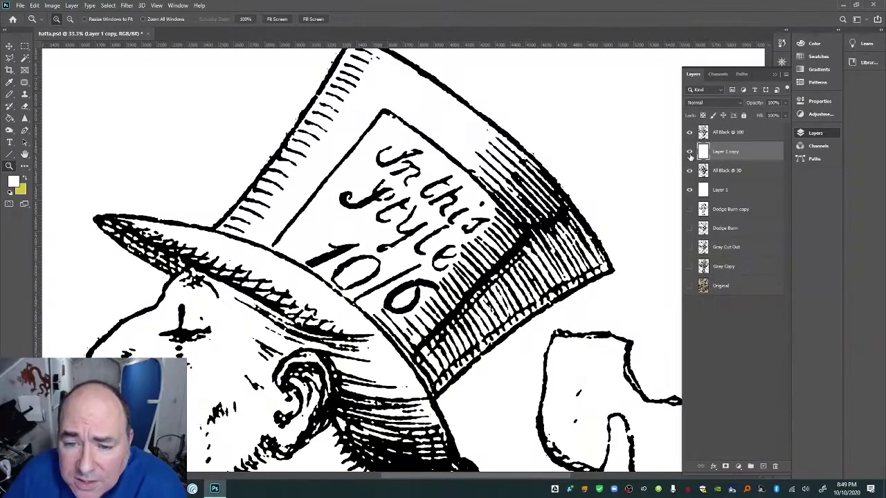
{"action": "left_click", "coordinate": [689, 153]}
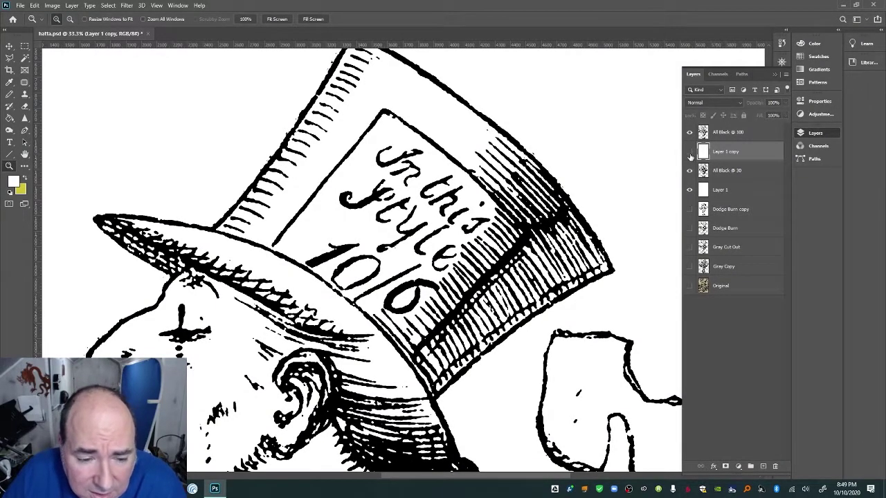
{"action": "left_click", "coordinate": [690, 153]}
{"action": "left_click", "coordinate": [689, 154]}
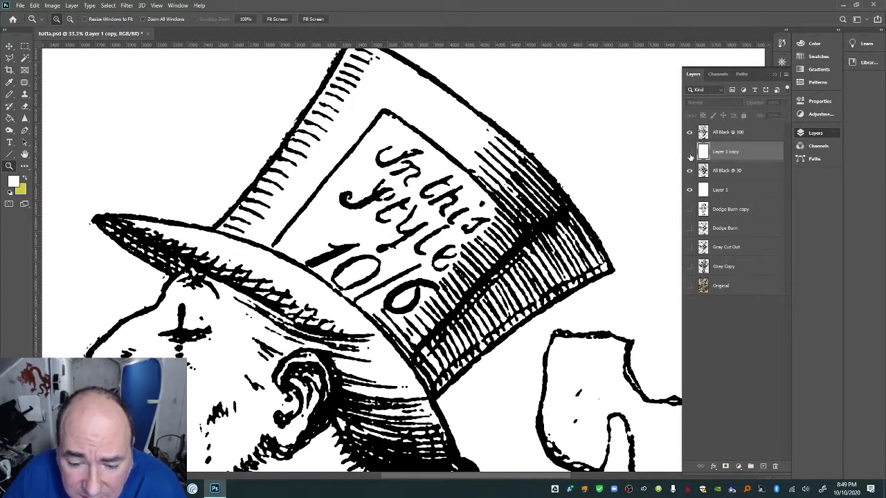
{"action": "left_click", "coordinate": [689, 154]}
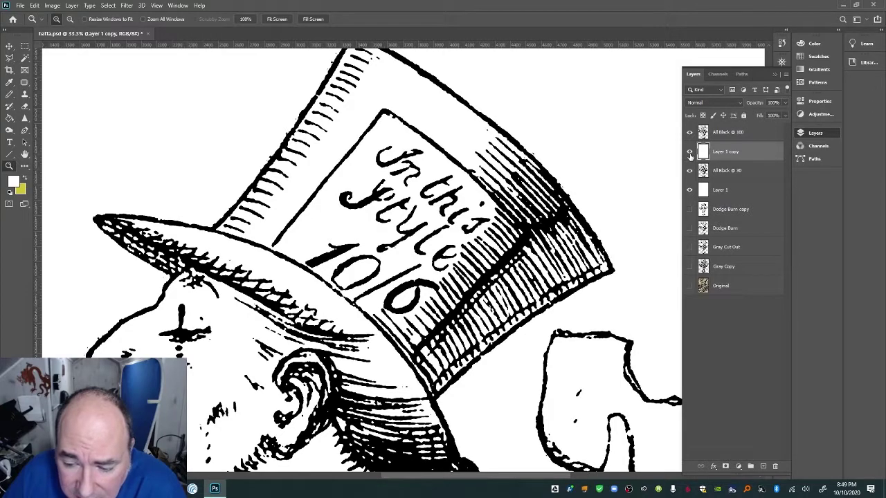
Examine the All Black @ 100 linework from the bodice down to the shoes and back up to the face and teacup
{"action": "left_click", "coordinate": [24, 154]}
{"action": "scroll", "coordinate": [389, 204], "scroll_direction": "down", "scroll_amount": 15}
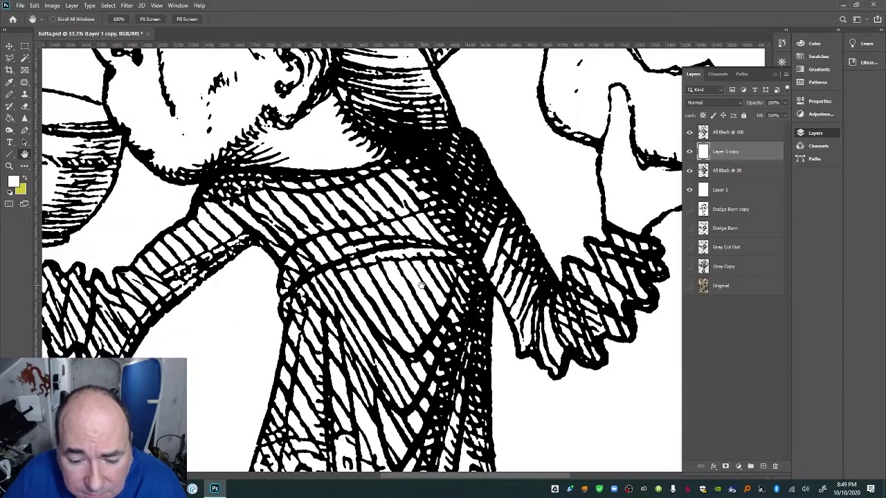
{"action": "scroll", "coordinate": [374, 173], "scroll_direction": "down", "scroll_amount": 12}
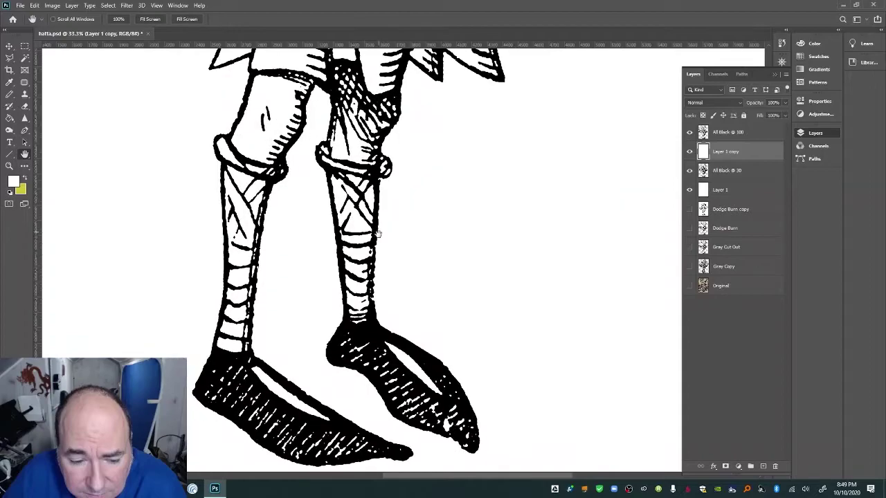
{"action": "scroll", "coordinate": [379, 220], "scroll_direction": "up", "scroll_amount": 10}
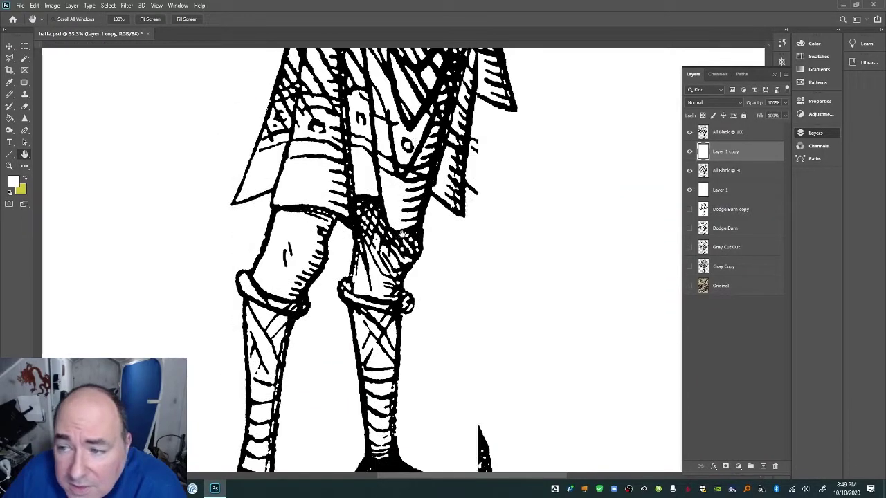
{"action": "scroll", "coordinate": [415, 133], "scroll_direction": "up", "scroll_amount": 10}
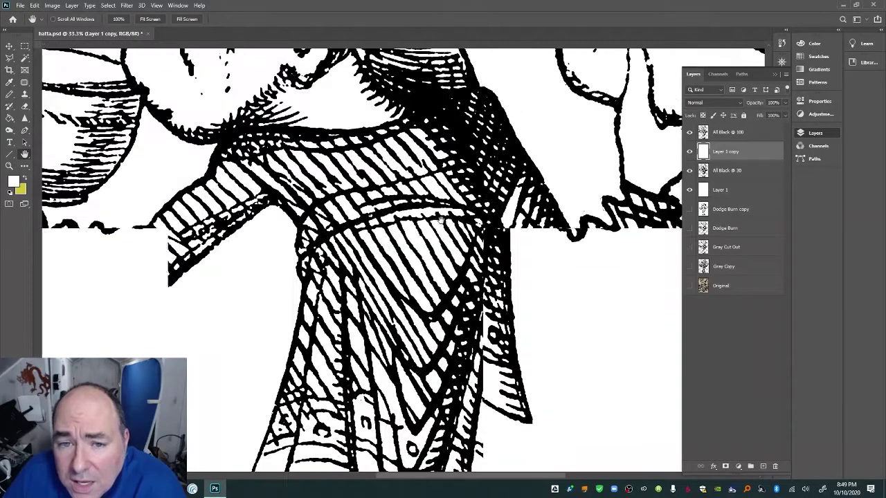
{"action": "left_click_drag", "start_coordinate": [305, 138], "coordinate": [415, 192]}
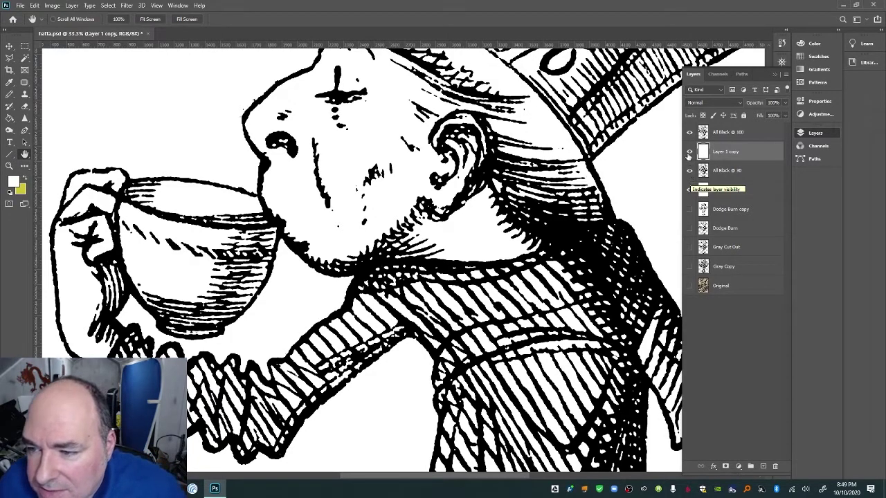
Hide the All Black @ 100, Layer 1 copy, All Black @ 30 and Layer 1 layers
{"action": "left_click", "coordinate": [689, 132]}
{"action": "left_click", "coordinate": [689, 152]}
{"action": "left_click", "coordinate": [689, 171]}
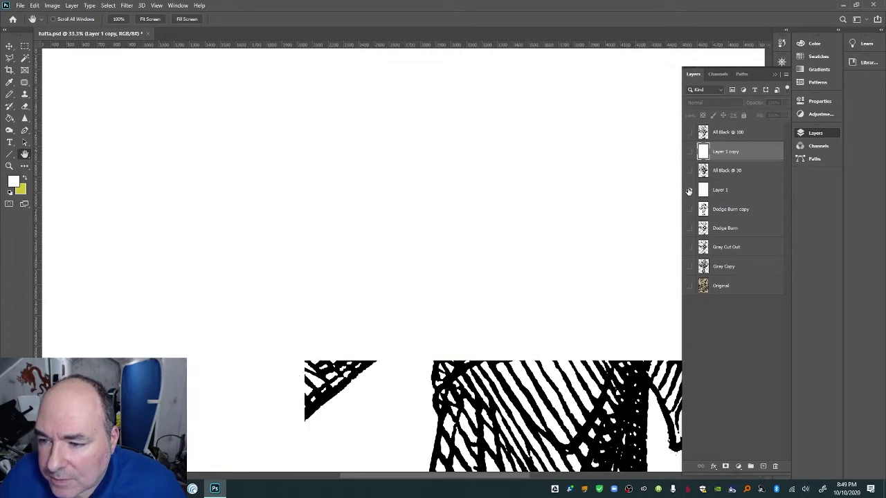
{"action": "left_click", "coordinate": [689, 190]}
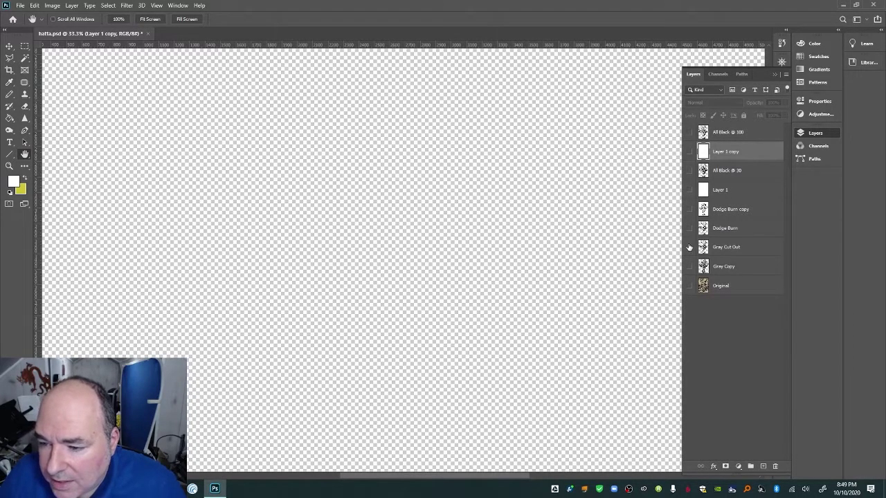
Show the Gray Cut Out layer, checking it against Dodge Burn and Gray Copy and leaving those two hidden
{"action": "left_click", "coordinate": [688, 247]}
{"action": "left_click", "coordinate": [689, 229]}
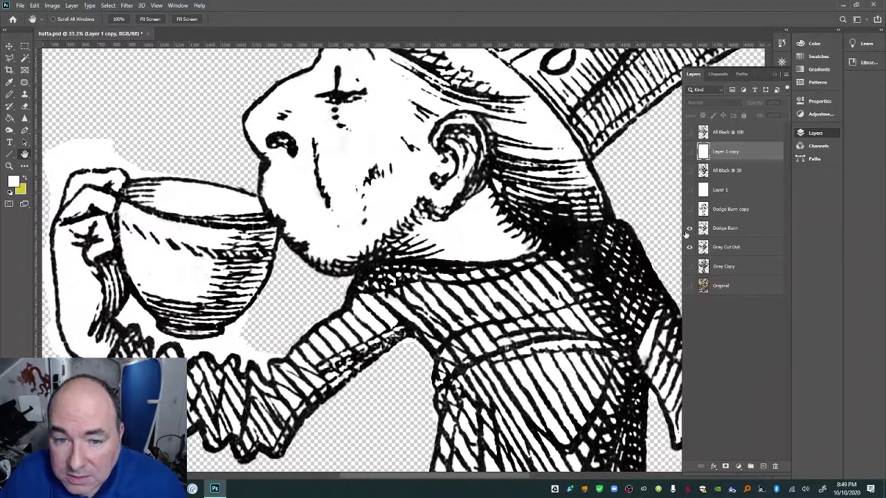
{"action": "left_click", "coordinate": [688, 228]}
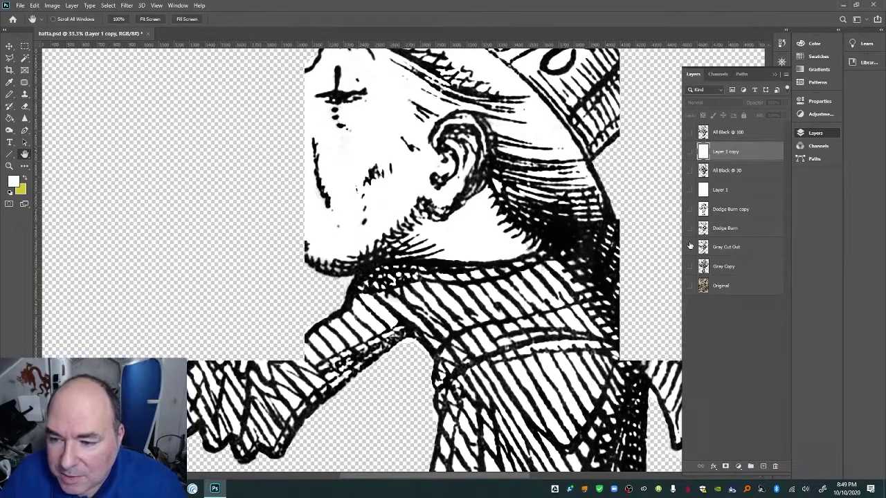
{"action": "left_click", "coordinate": [689, 247]}
{"action": "left_click", "coordinate": [688, 247]}
{"action": "left_click", "coordinate": [689, 267]}
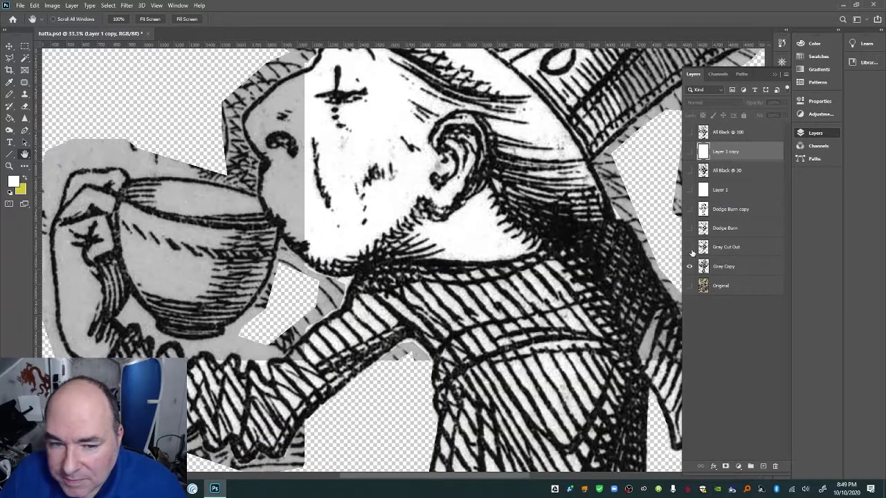
{"action": "left_click", "coordinate": [690, 266]}
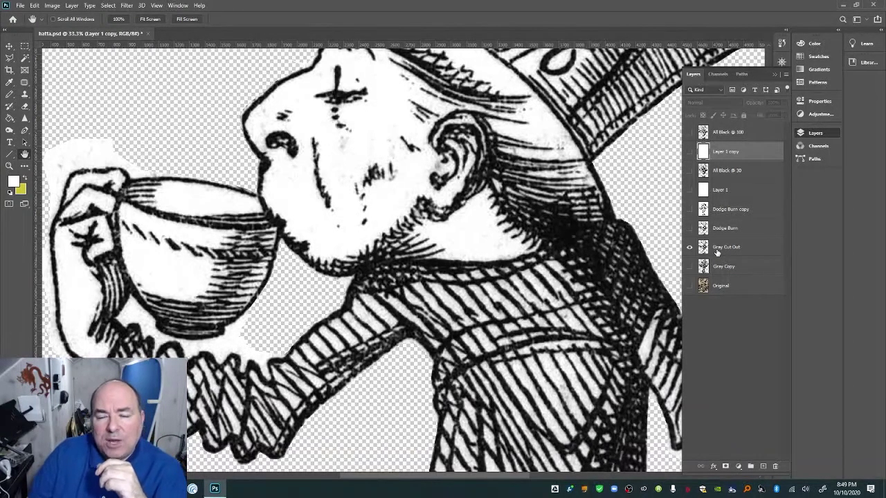
Duplicate the Gray Cut Out layer and rename the copy Red Compare
{"action": "right_click", "coordinate": [743, 246]}
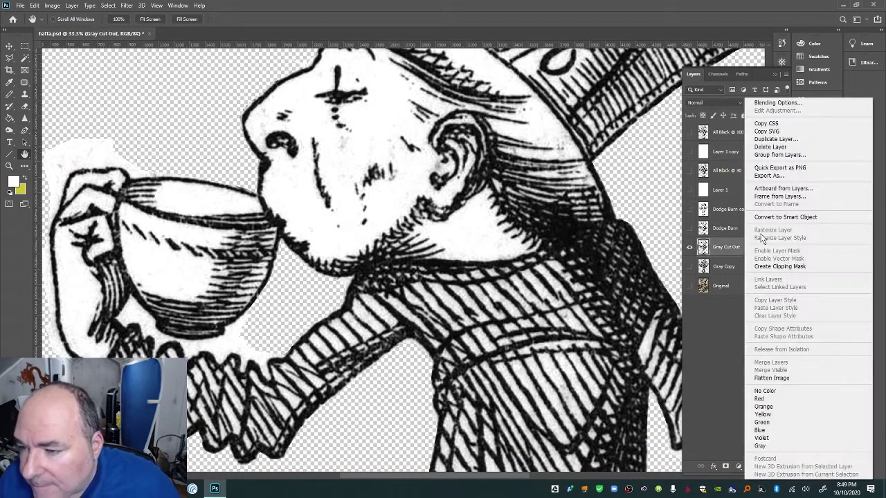
{"action": "left_click", "coordinate": [776, 140]}
{"action": "key", "text": "Return"}
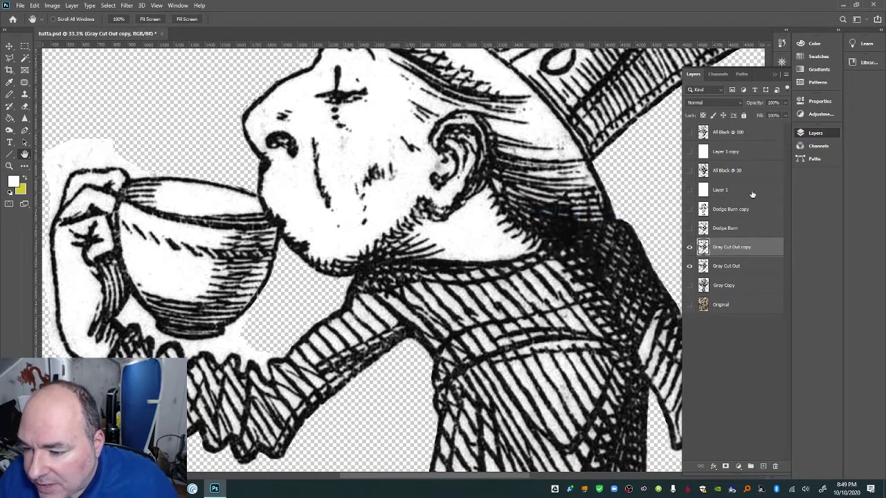
{"action": "double_click", "coordinate": [730, 246]}
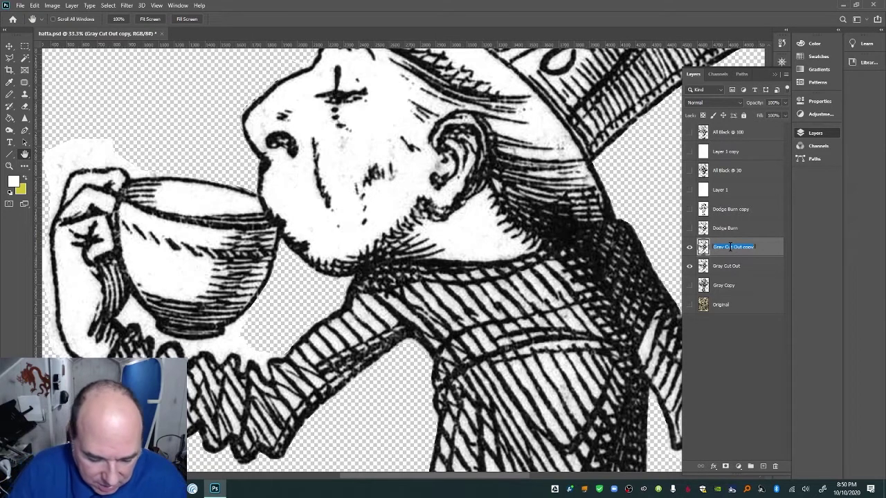
{"action": "type", "text": "R"}
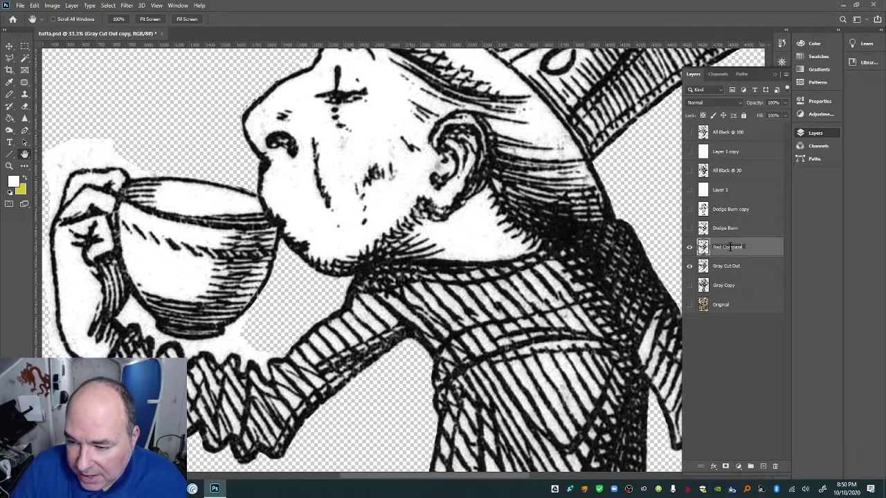
{"action": "type", "text": "ed Compare"}
{"action": "key", "text": "Return"}
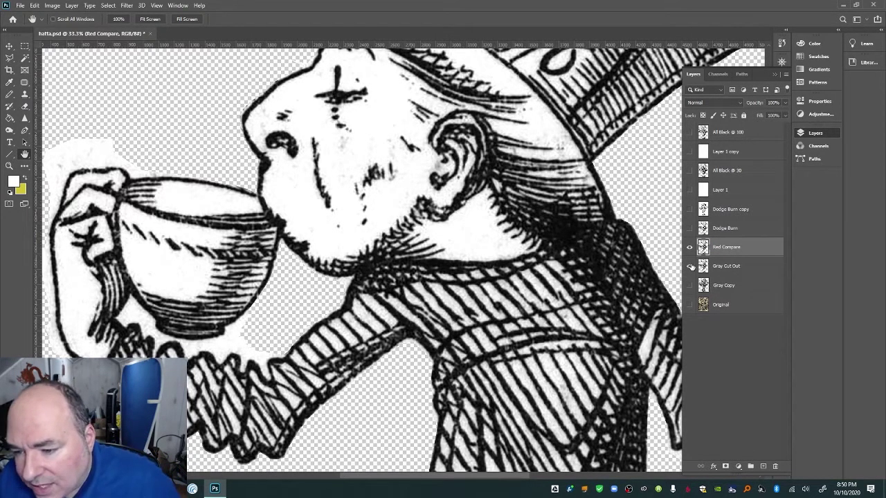
Colorize the Red Compare layer bright red using Hue/Saturation with hue 0, saturation 100 and lightness +46
{"action": "key", "text": "ctrl+u"}
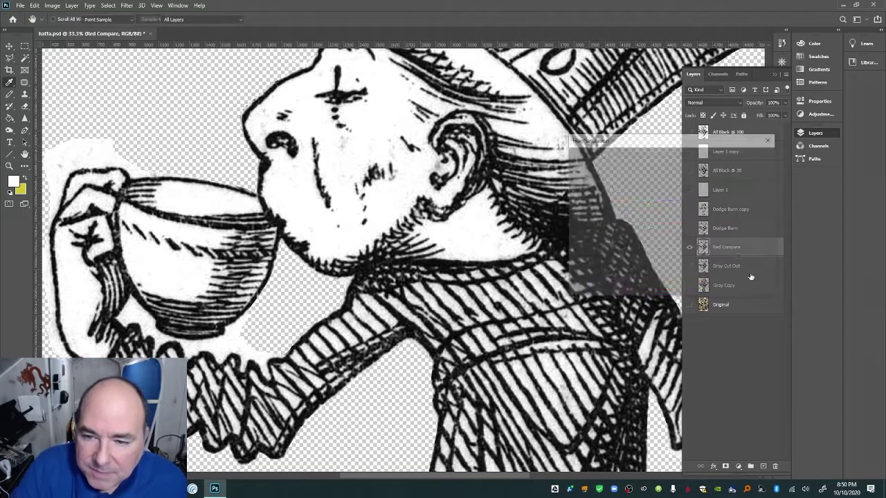
{"action": "left_click", "coordinate": [740, 257]}
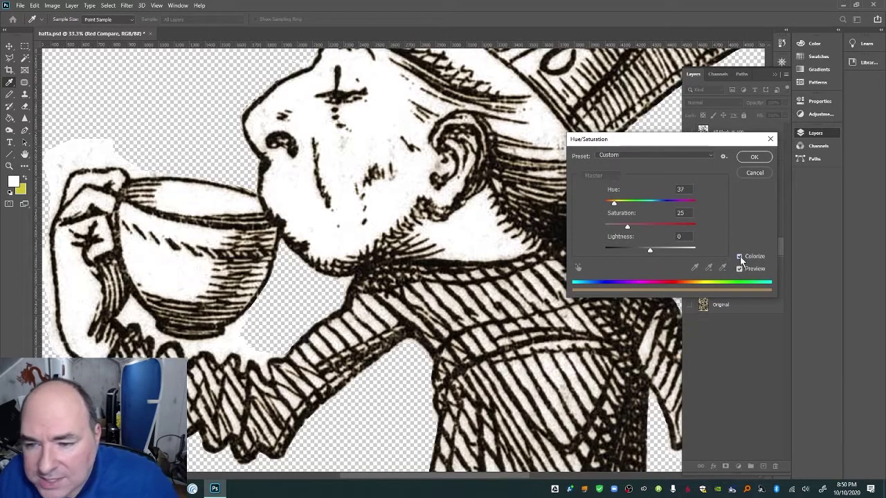
{"action": "left_click_drag", "start_coordinate": [613, 203], "coordinate": [587, 204]}
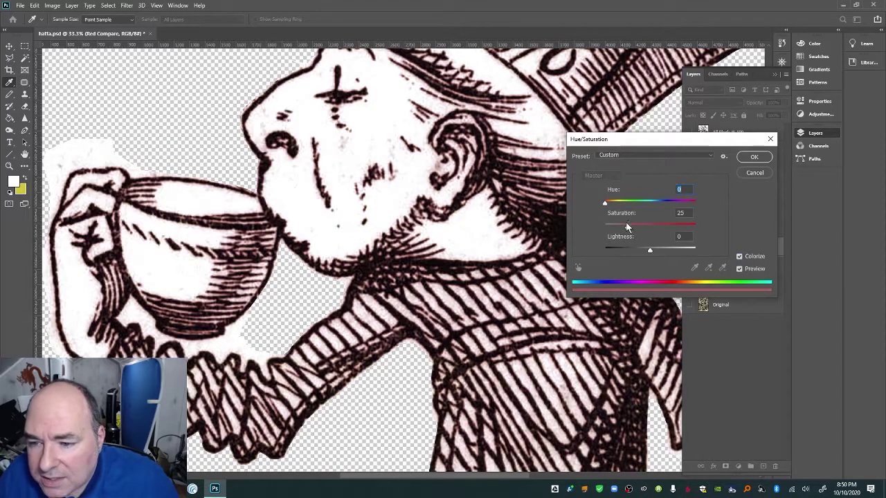
{"action": "left_click_drag", "start_coordinate": [627, 227], "coordinate": [695, 229]}
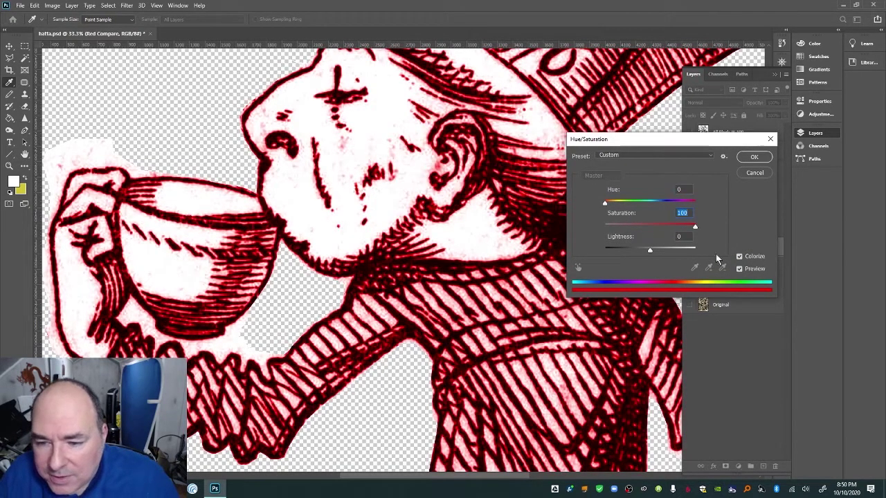
{"action": "left_click_drag", "start_coordinate": [650, 249], "coordinate": [672, 255]}
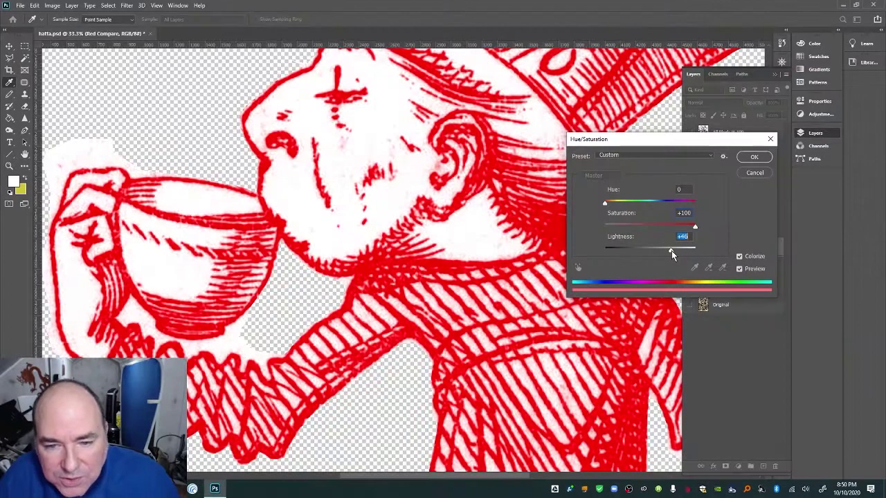
{"action": "left_click", "coordinate": [754, 156]}
{"action": "key", "text": "h"}
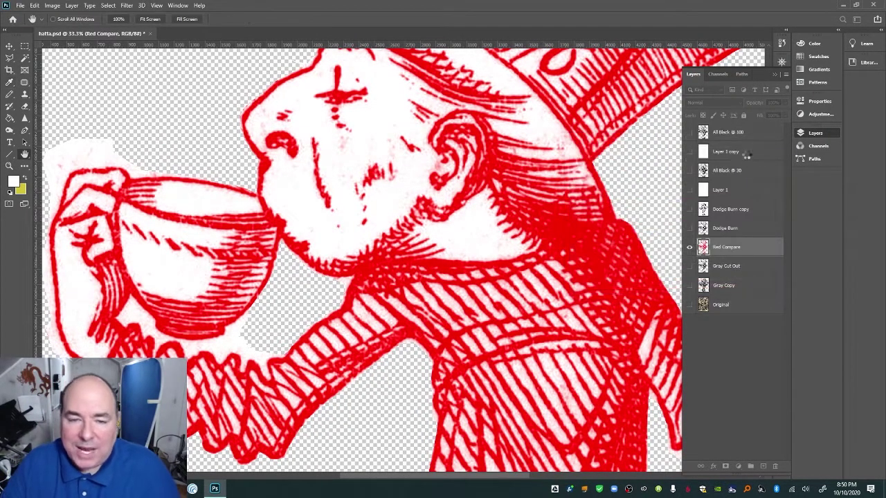
Show All Black @ 30 over the Red Compare layer and inspect the overlap around the teacup and face
{"action": "key", "text": "ctrl+minus"}
{"action": "key", "text": "ctrl+minus"}
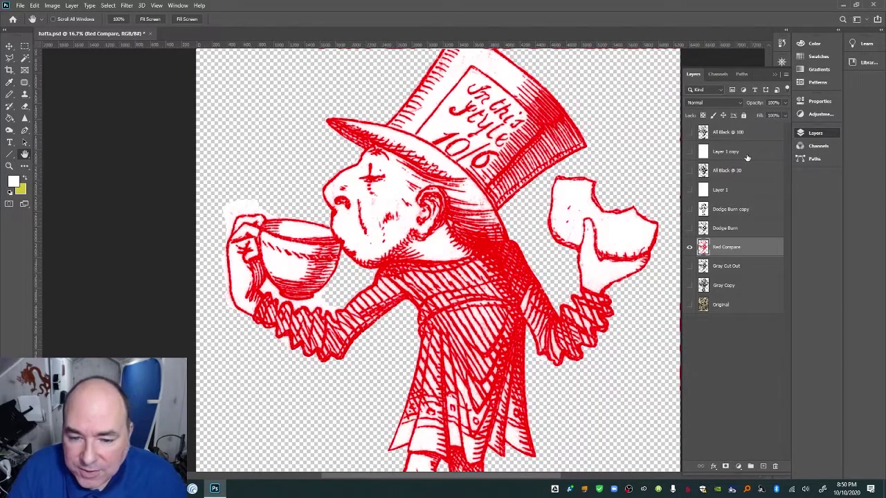
{"action": "key", "text": "ctrl+minus"}
{"action": "key", "text": "ctrl+minus"}
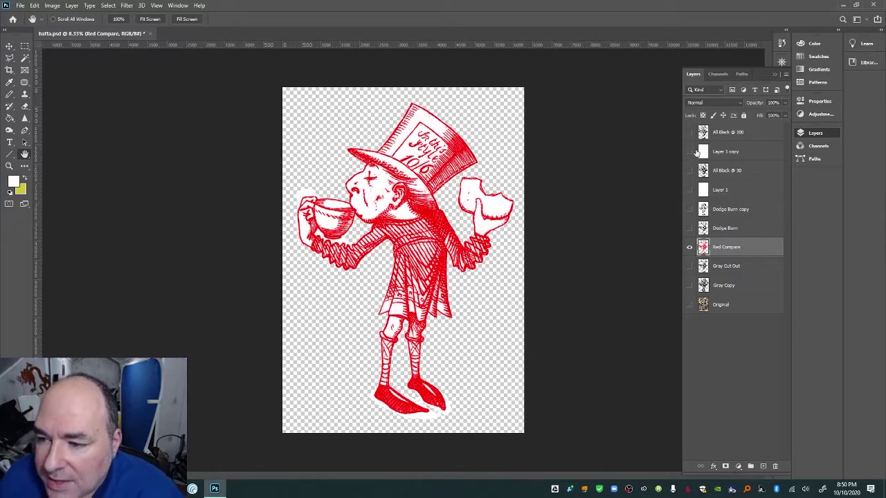
{"action": "left_click", "coordinate": [690, 170]}
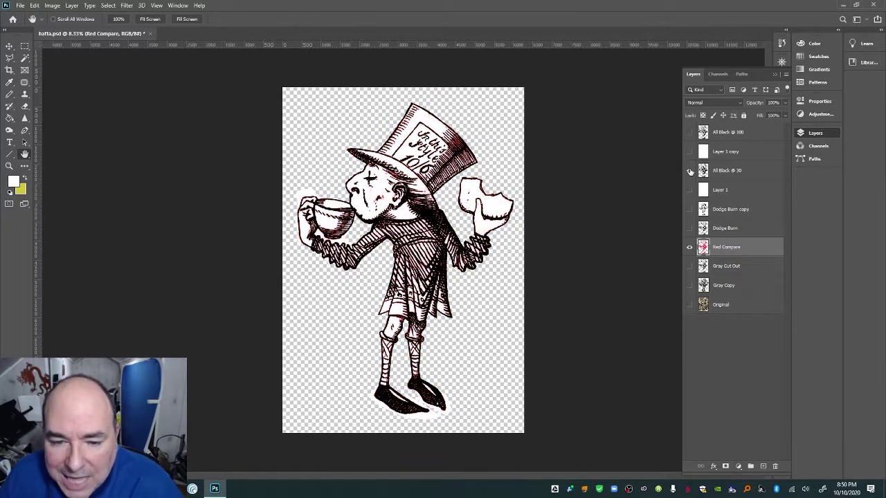
{"action": "left_click", "coordinate": [10, 166]}
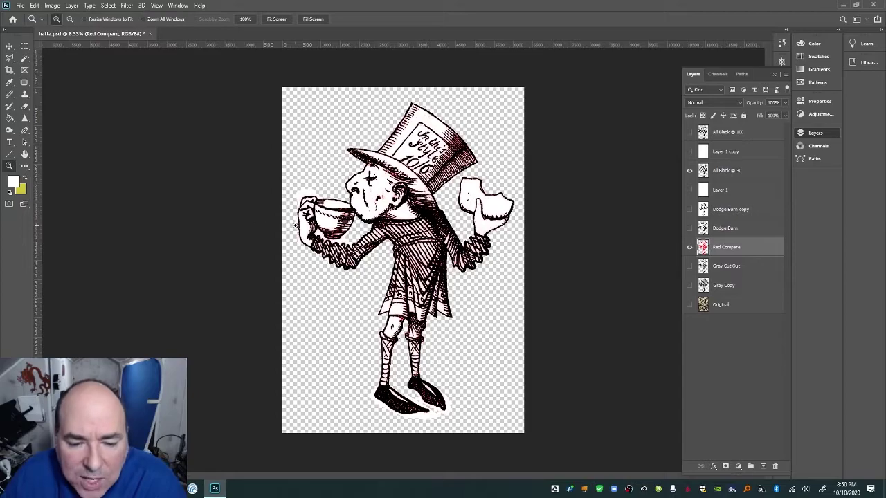
{"action": "left_click", "coordinate": [343, 228]}
{"action": "left_click", "coordinate": [343, 228]}
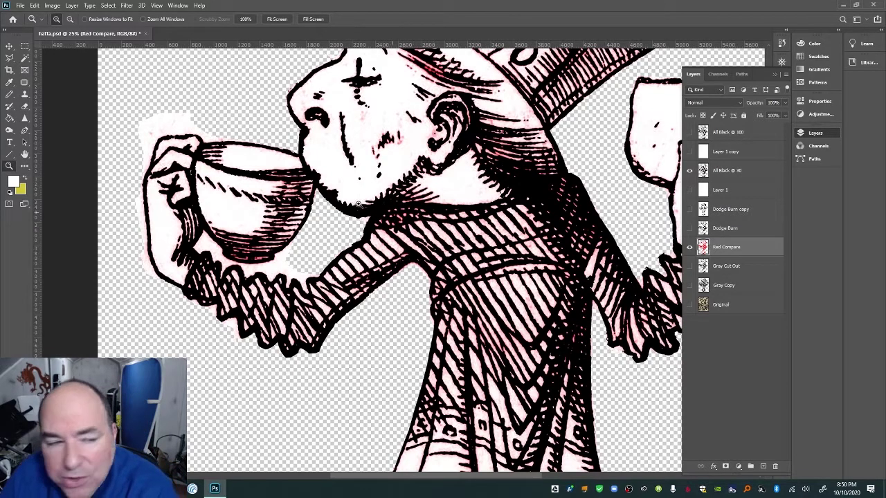
Examine how All Black @ 30 covers the Red Compare linework across the hat, hair, face and coat
{"action": "left_click", "coordinate": [24, 154]}
{"action": "left_click_drag", "start_coordinate": [492, 96], "coordinate": [476, 186]}
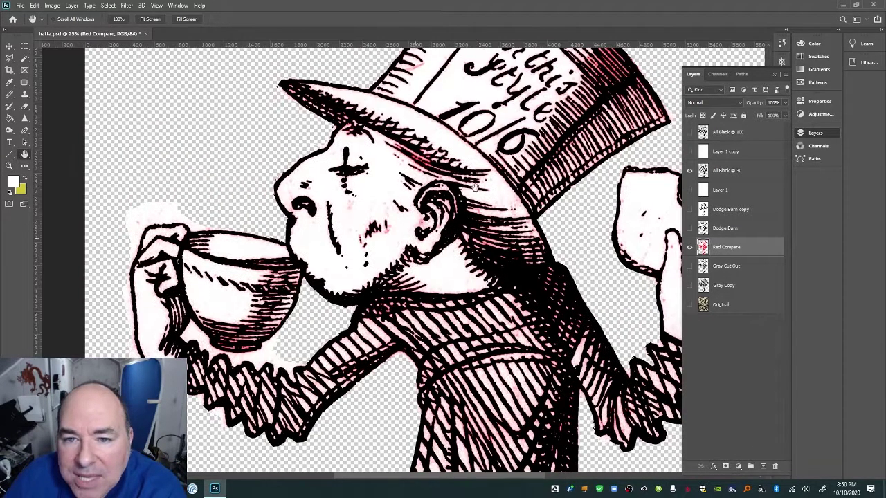
{"action": "left_click_drag", "start_coordinate": [510, 134], "coordinate": [457, 205]}
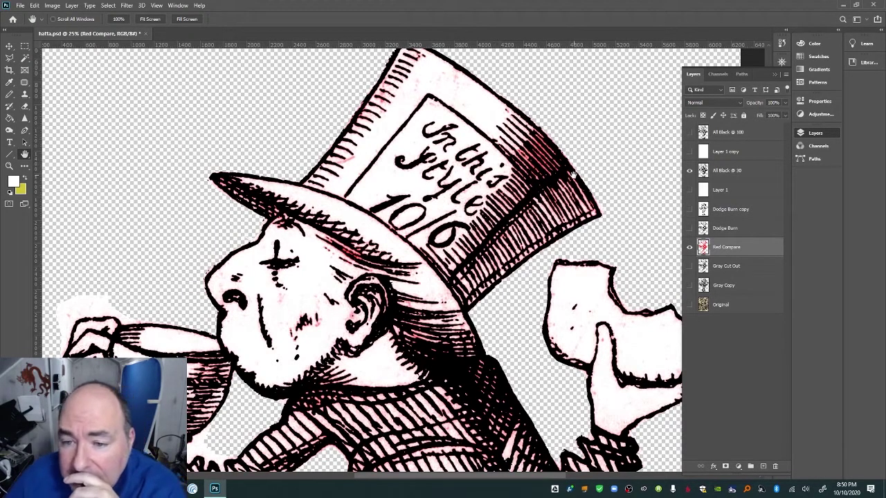
{"action": "left_click_drag", "start_coordinate": [497, 213], "coordinate": [510, 184]}
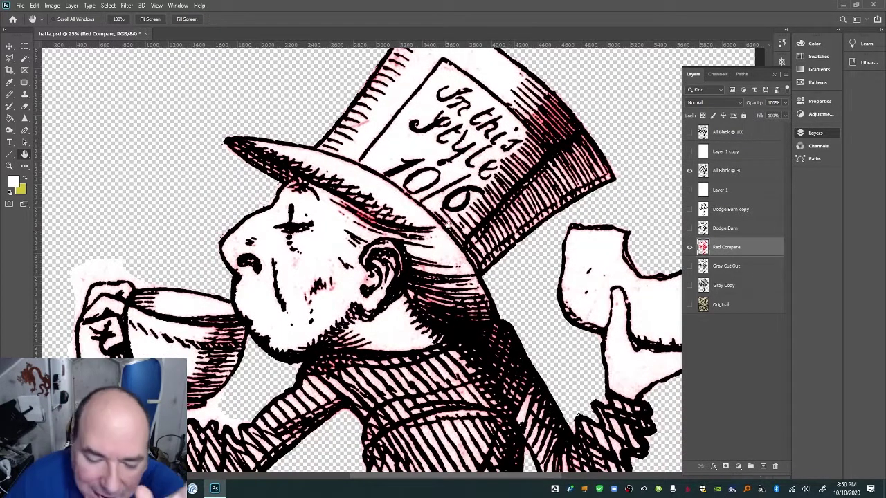
{"action": "left_click_drag", "start_coordinate": [446, 255], "coordinate": [450, 184]}
{"action": "left_click_drag", "start_coordinate": [581, 180], "coordinate": [561, 229]}
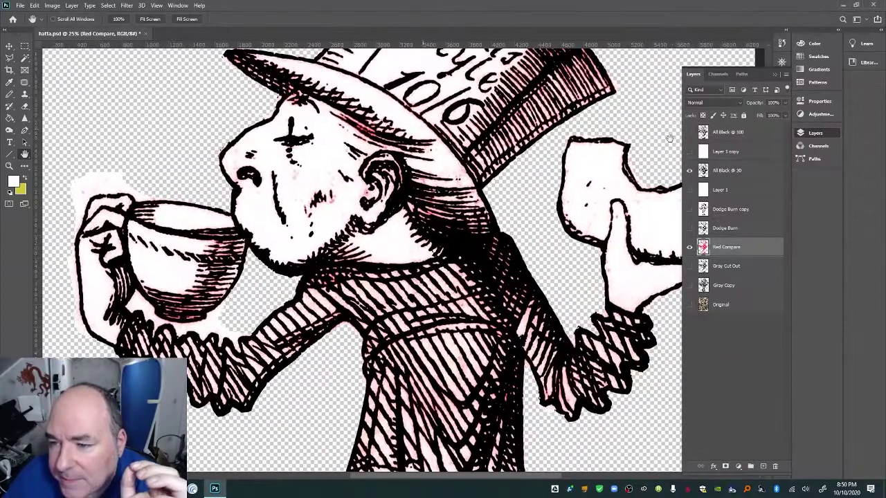
Show All Black @ 100 instead of All Black @ 30 over Red Compare and inspect the figure from hat to shoes
{"action": "left_click", "coordinate": [690, 132]}
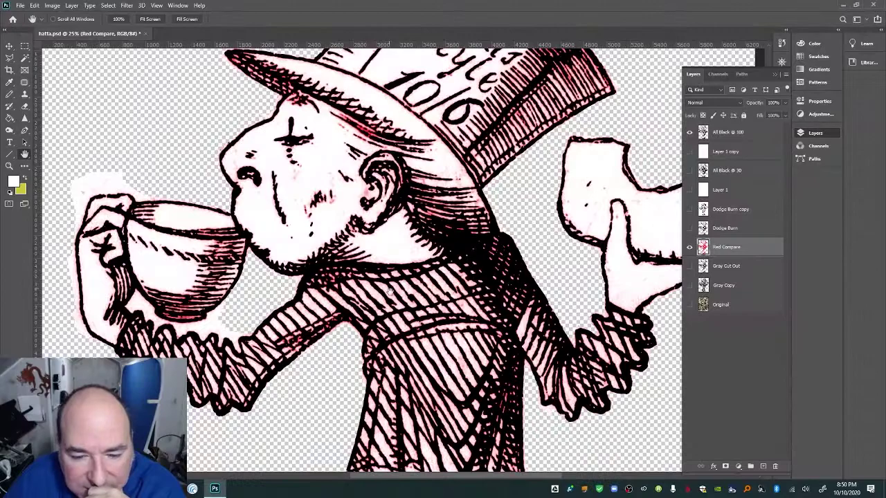
{"action": "scroll", "coordinate": [380, 275], "scroll_direction": "down", "scroll_amount": 4}
{"action": "scroll", "coordinate": [401, 236], "scroll_direction": "down", "scroll_amount": 3}
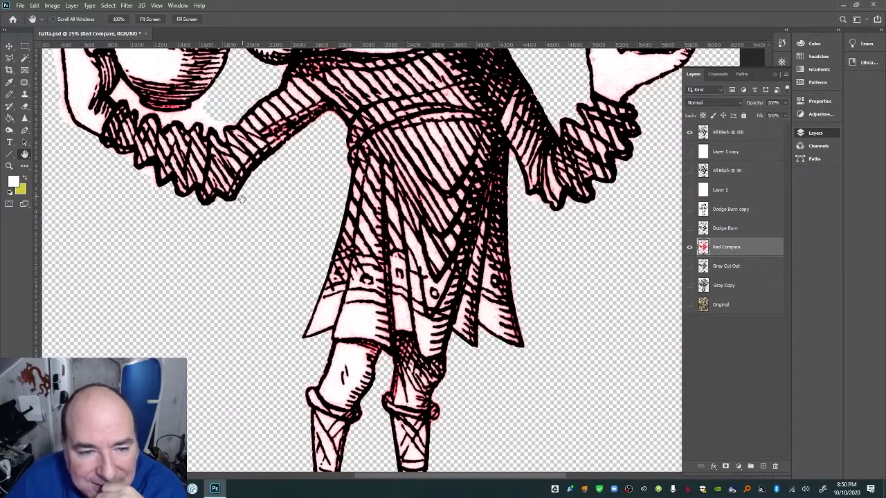
{"action": "scroll", "coordinate": [471, 228], "scroll_direction": "down", "scroll_amount": 3}
{"action": "scroll", "coordinate": [457, 195], "scroll_direction": "down", "scroll_amount": 3}
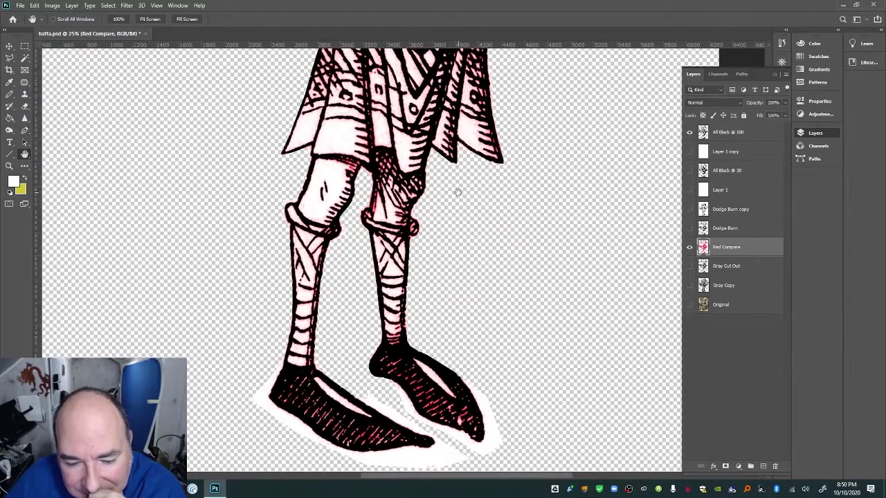
{"action": "scroll", "coordinate": [439, 182], "scroll_direction": "up", "scroll_amount": 12}
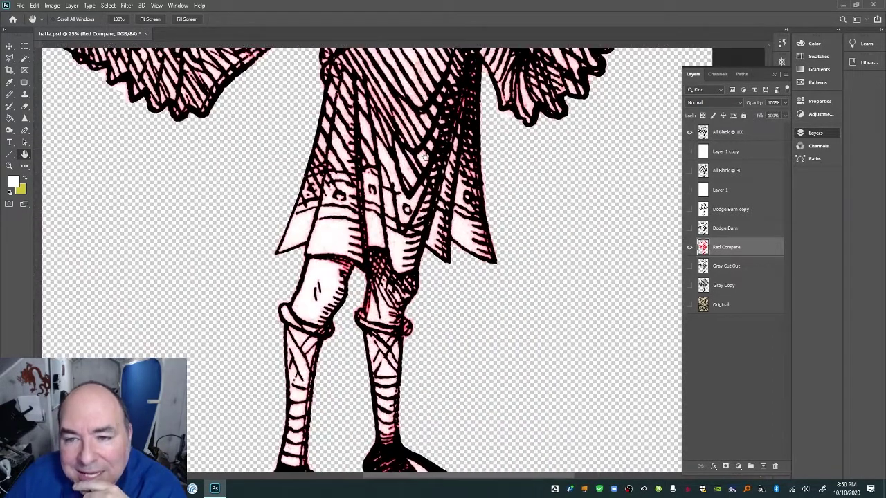
{"action": "scroll", "coordinate": [448, 102], "scroll_direction": "up", "scroll_amount": 5}
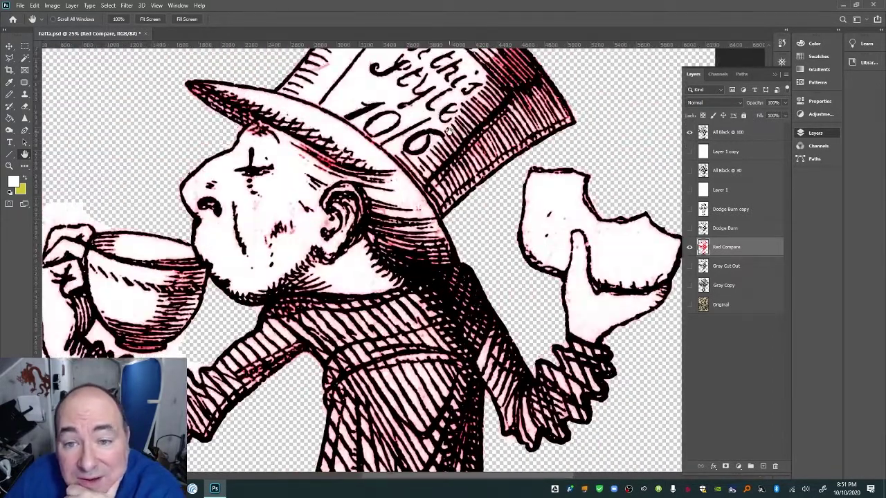
{"action": "scroll", "coordinate": [430, 133], "scroll_direction": "up", "scroll_amount": 1}
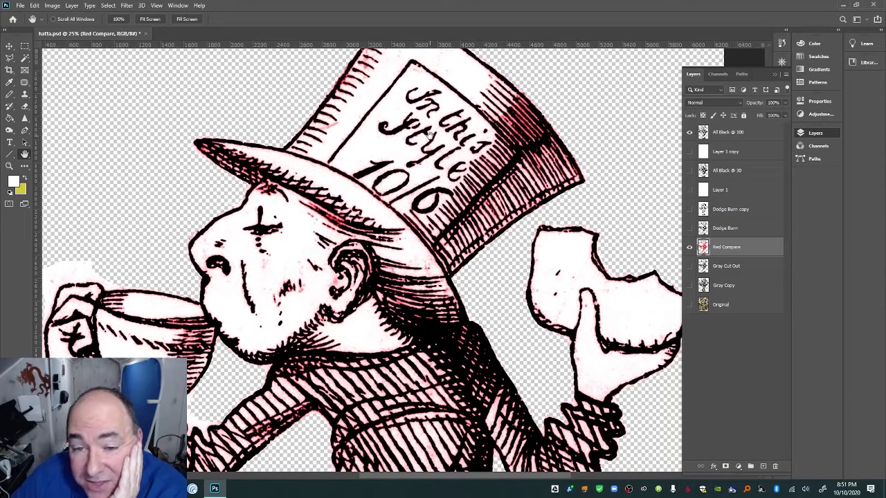
Toggle the visibility of All Black @ 100 repeatedly to compare its linework with Red Compare, leaving it shown
{"action": "left_click", "coordinate": [690, 135]}
{"action": "left_click", "coordinate": [690, 135]}
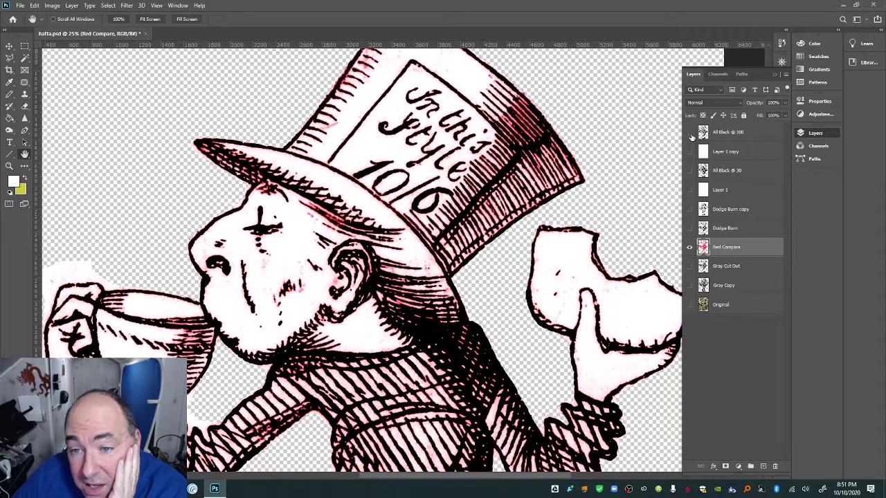
{"action": "left_click", "coordinate": [690, 135]}
{"action": "left_click", "coordinate": [690, 135]}
{"action": "left_click", "coordinate": [690, 134]}
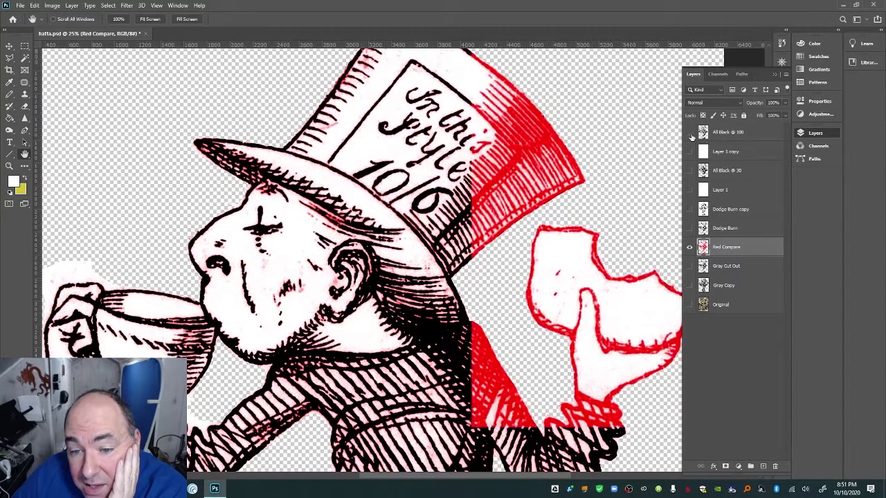
{"action": "left_click", "coordinate": [690, 135]}
{"action": "left_click", "coordinate": [690, 135]}
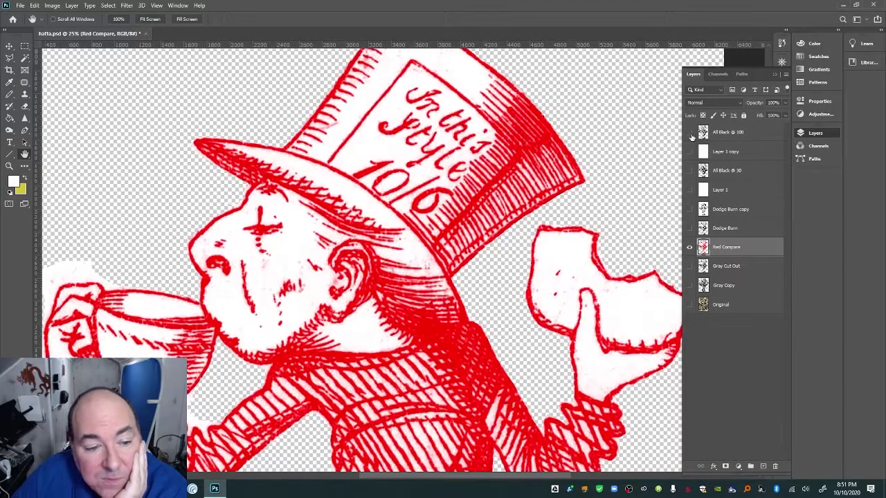
{"action": "left_click", "coordinate": [690, 135]}
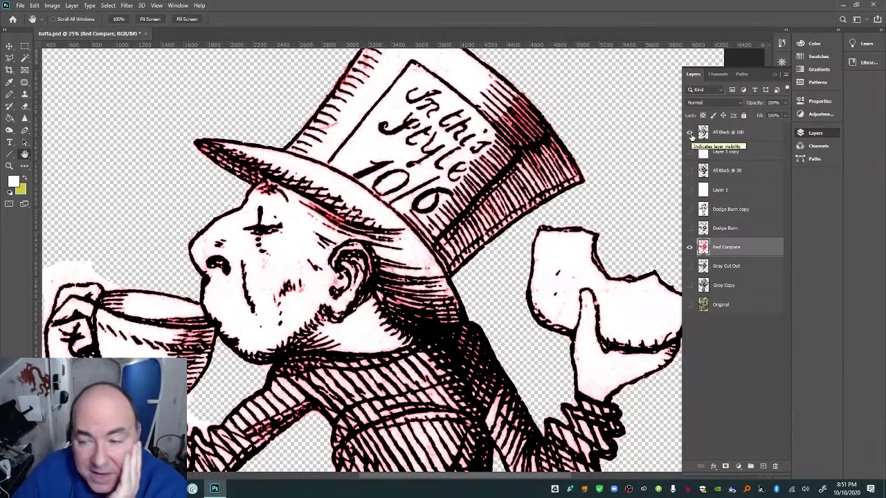
Delete the All Black @ 30 layer together with Layer 1
{"action": "left_click", "coordinate": [735, 173]}
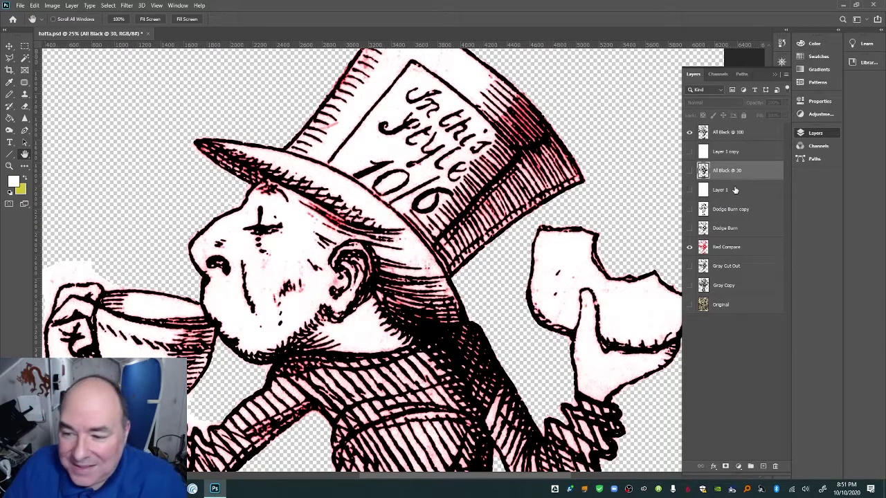
{"action": "left_click", "coordinate": [735, 190], "text": "shift"}
{"action": "key", "text": "Delete"}
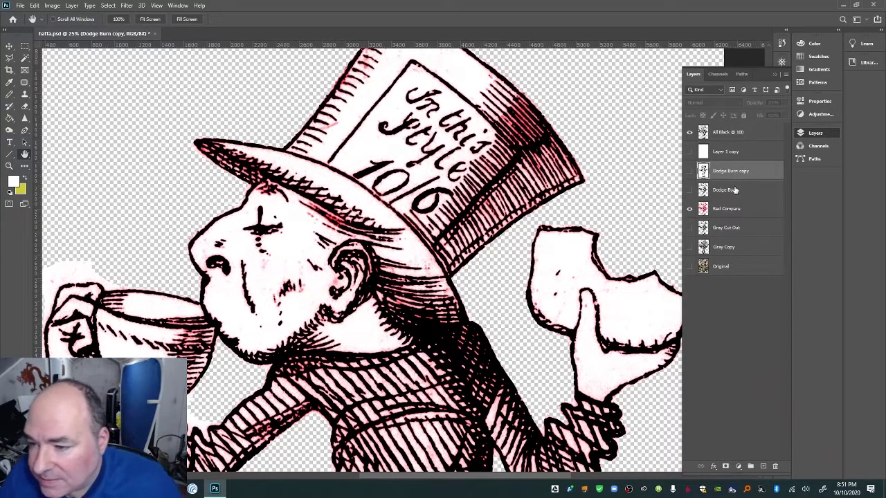
Hide the Red Compare layer so only All Black @ 100 shows, and save the document
{"action": "left_click", "coordinate": [750, 158]}
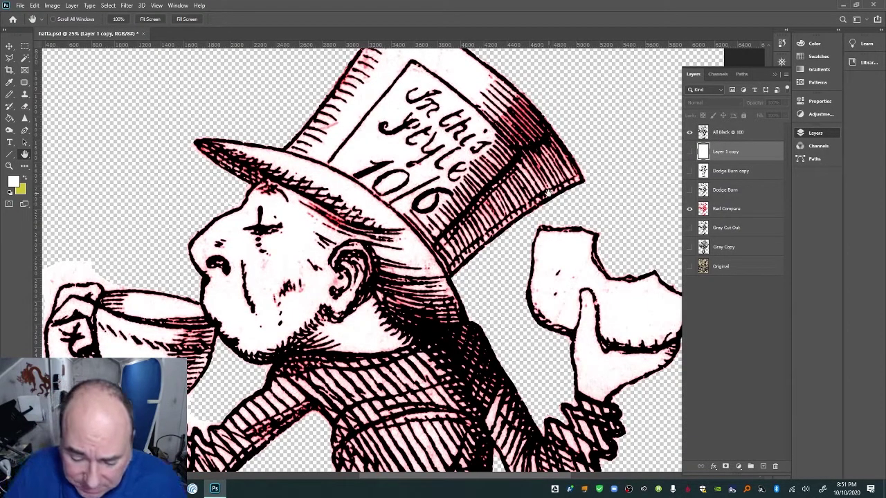
{"action": "key", "text": "ctrl+minus"}
{"action": "key", "text": "ctrl+minus"}
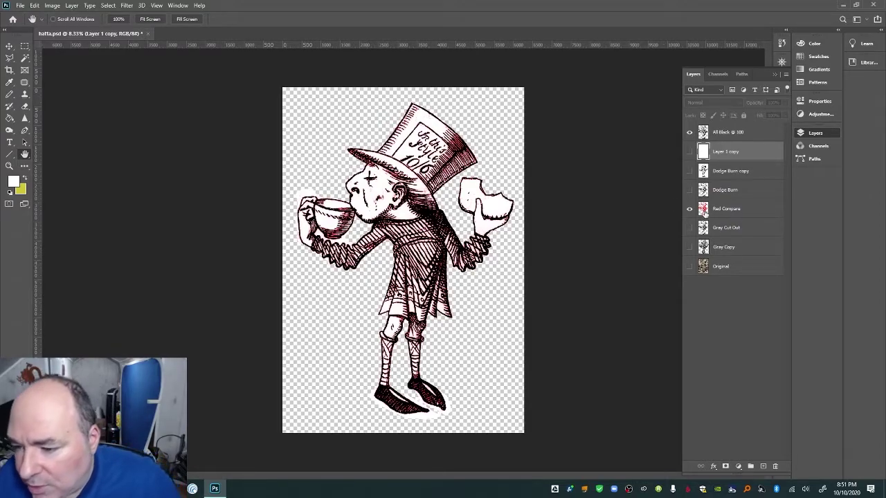
{"action": "left_click", "coordinate": [689, 209]}
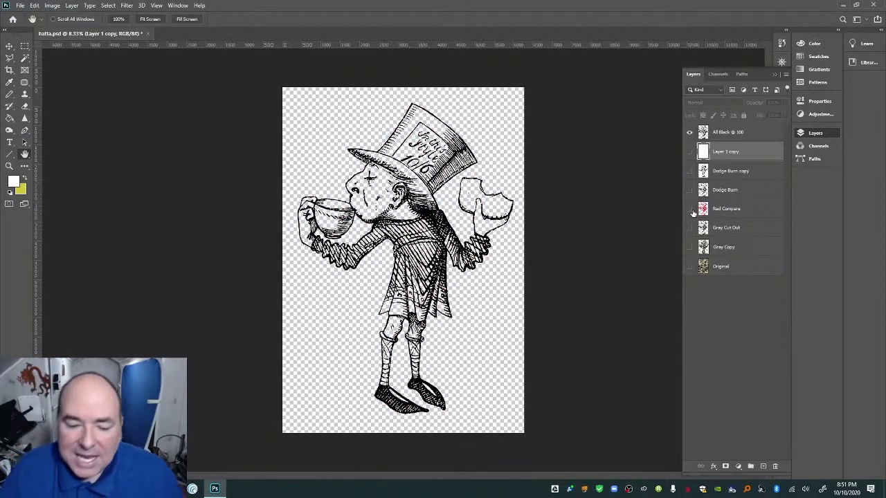
{"action": "key", "text": "ctrl+s"}
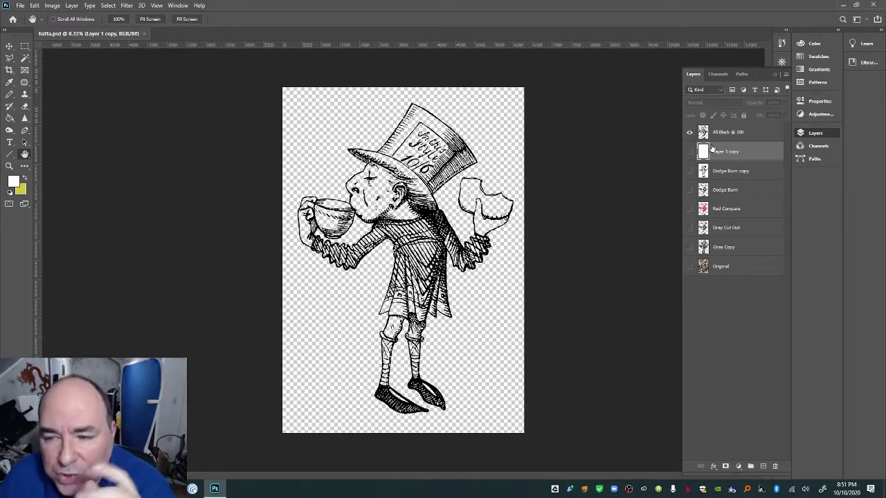
Add a thin red Stroke effect positioned Outside to the All Black @ 100 layer
{"action": "left_click", "coordinate": [766, 138]}
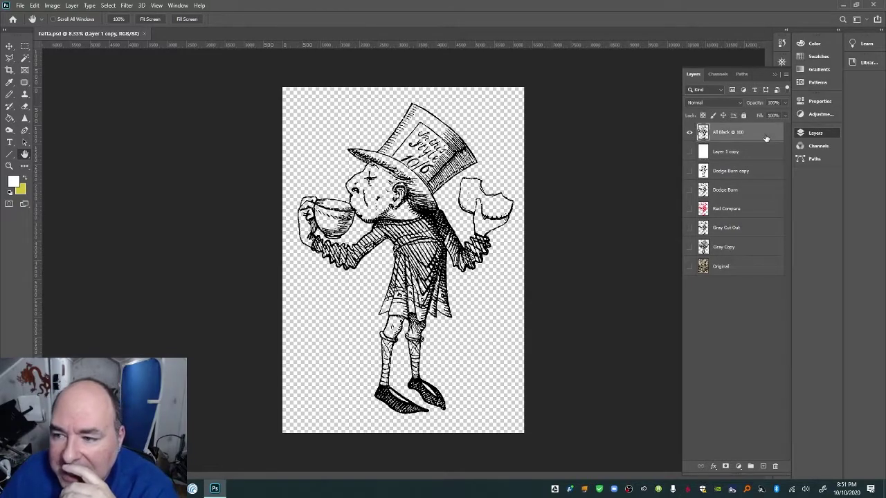
{"action": "double_click", "coordinate": [765, 138]}
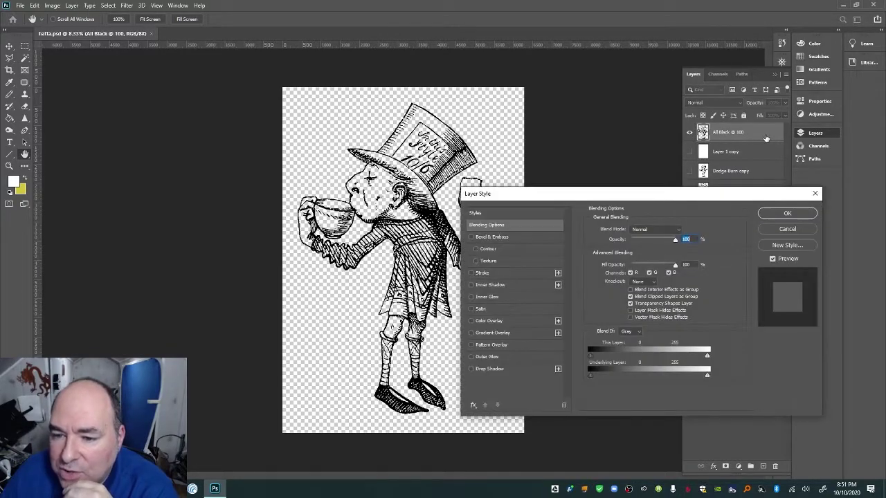
{"action": "left_click", "coordinate": [500, 272]}
{"action": "left_click", "coordinate": [631, 247]}
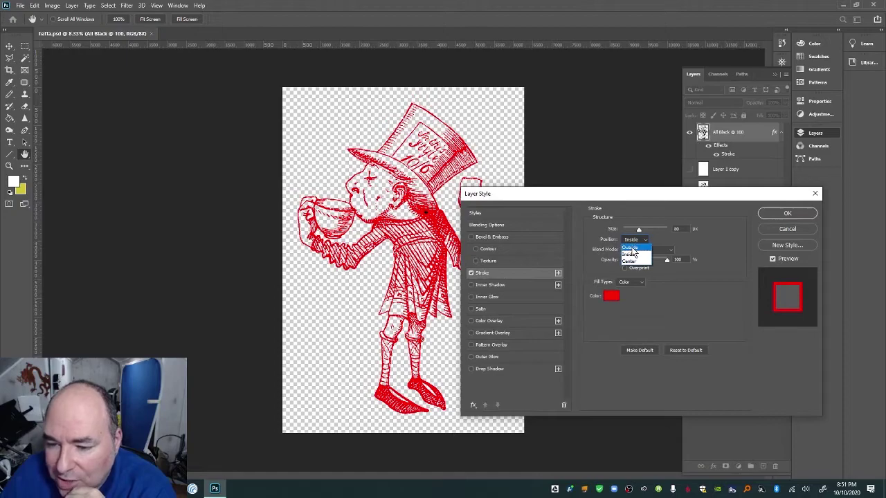
{"action": "left_click", "coordinate": [633, 252]}
{"action": "left_click_drag", "start_coordinate": [638, 230], "coordinate": [627, 230]}
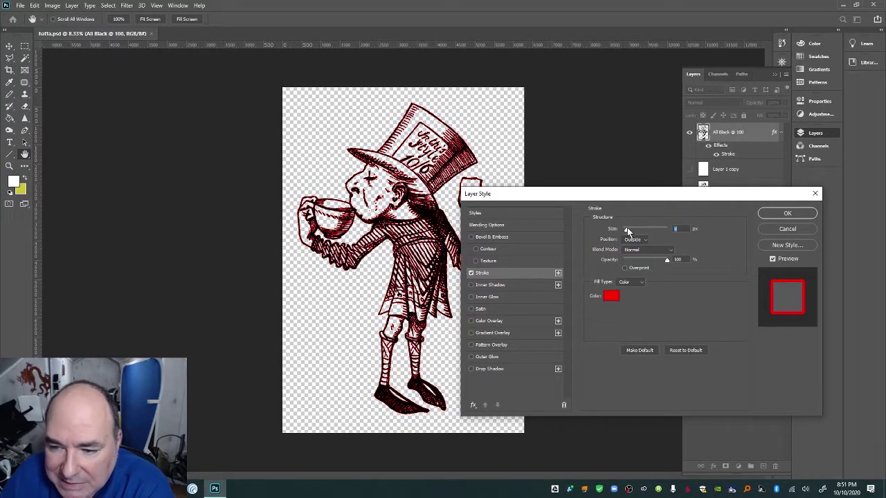
{"action": "left_click", "coordinate": [770, 211]}
Erase the stray speck at the hat's upper tip on All Black @ 100 using the Eraser in Pencil mode
{"action": "left_click", "coordinate": [10, 166]}
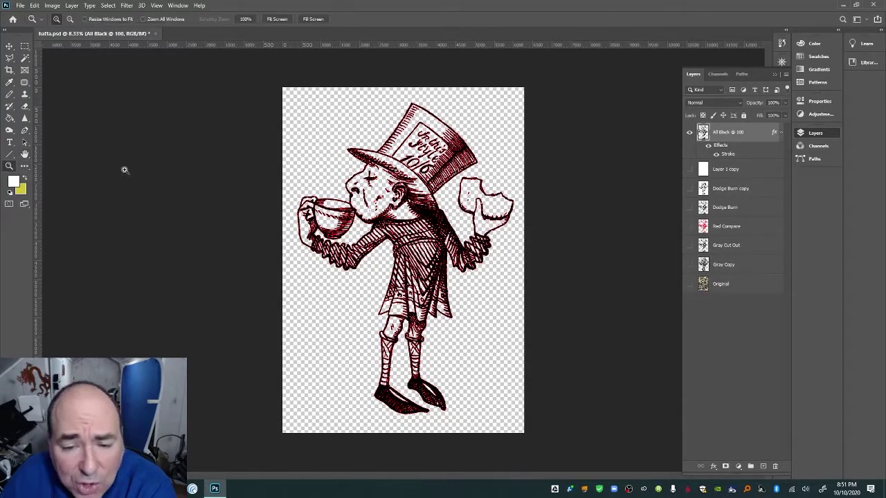
{"action": "left_click", "coordinate": [370, 135]}
{"action": "left_click", "coordinate": [381, 219]}
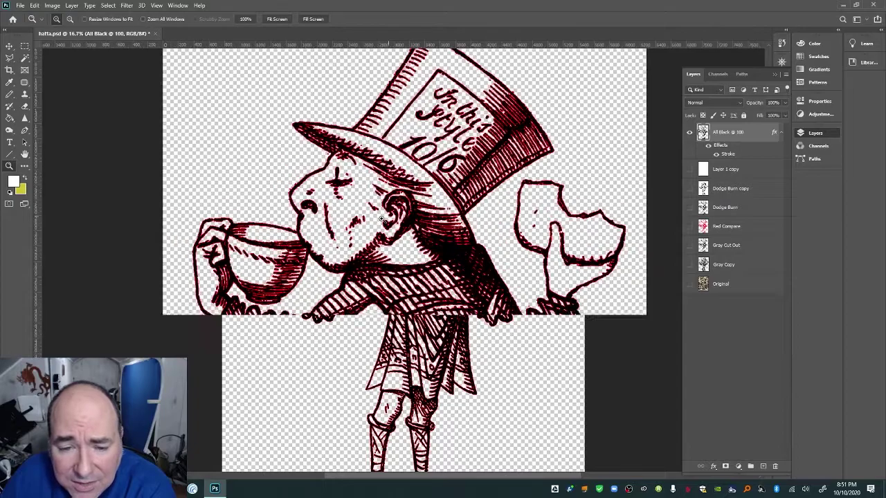
{"action": "left_click", "coordinate": [380, 219]}
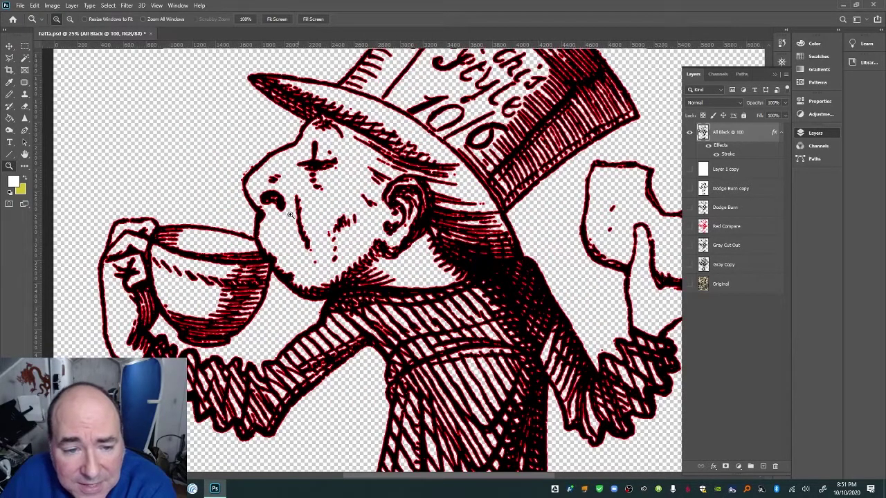
{"action": "left_click", "coordinate": [241, 166]}
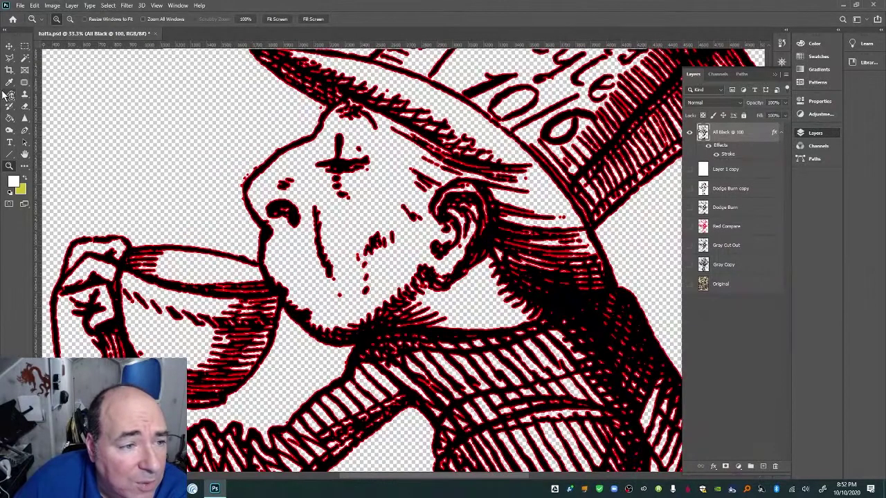
{"action": "left_click", "coordinate": [24, 106]}
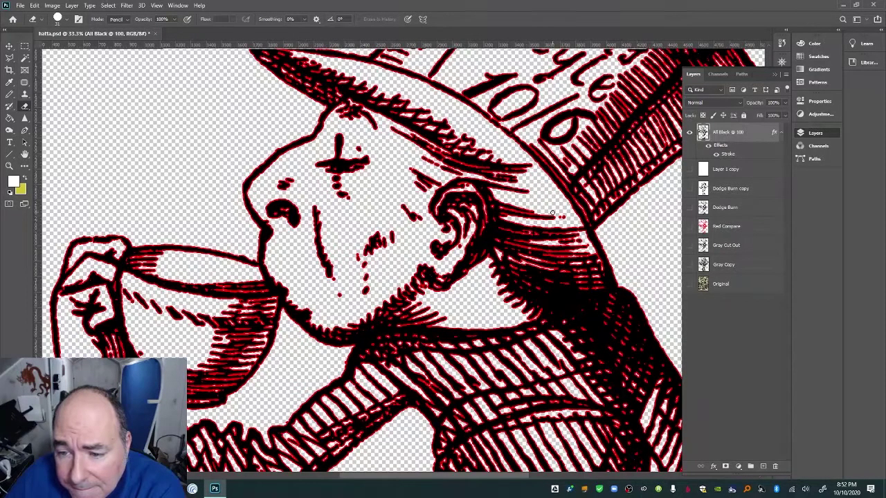
{"action": "scroll", "coordinate": [533, 201], "scroll_direction": "up", "scroll_amount": 5}
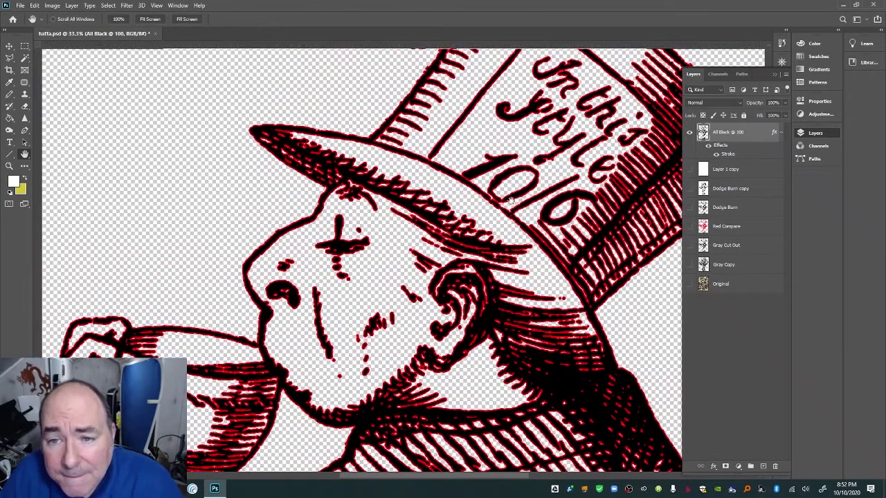
{"action": "left_click_drag", "start_coordinate": [515, 105], "coordinate": [467, 194]}
{"action": "scroll", "coordinate": [469, 145], "scroll_direction": "up", "scroll_amount": 3}
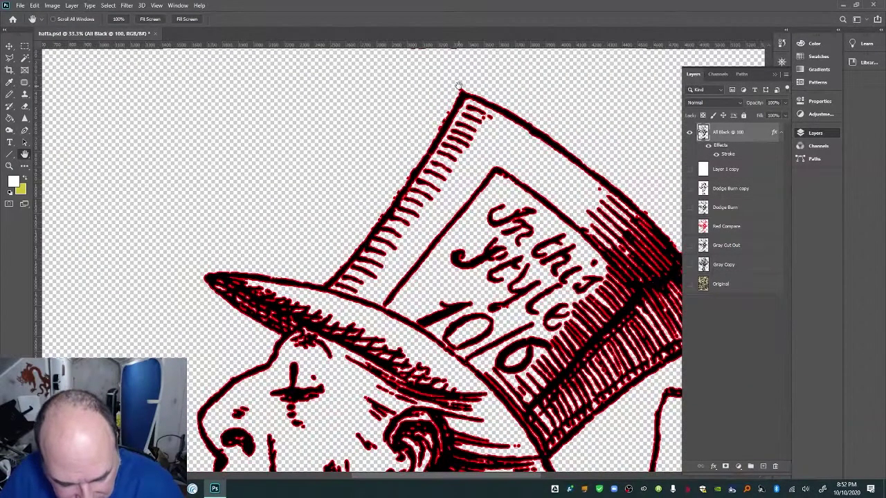
{"action": "key", "text": "e"}
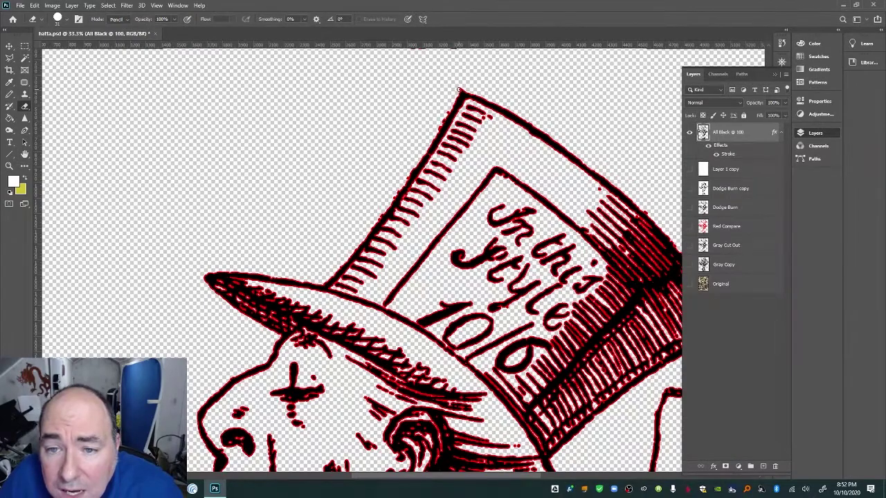
{"action": "left_click", "coordinate": [463, 88]}
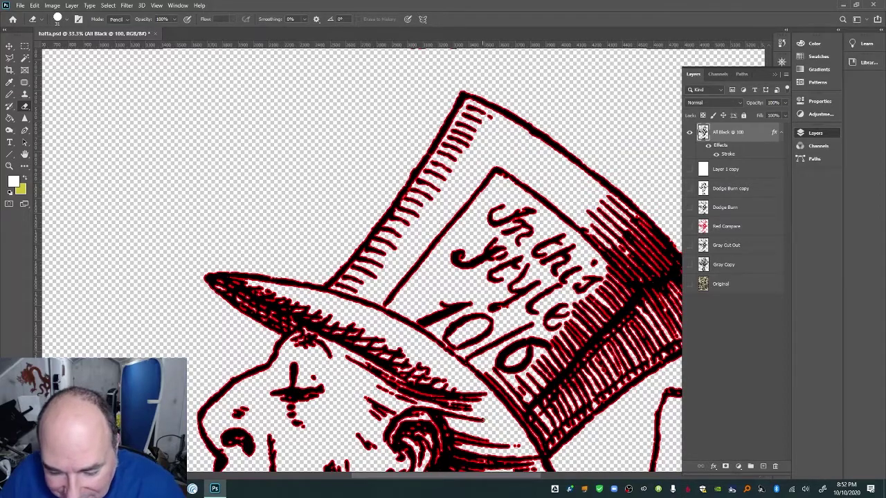
Show the Original layer beneath the outlined linework to check the area around the hand holding the bread
{"action": "key", "text": "space"}
{"action": "left_click_drag", "start_coordinate": [482, 419], "coordinate": [418, 223]}
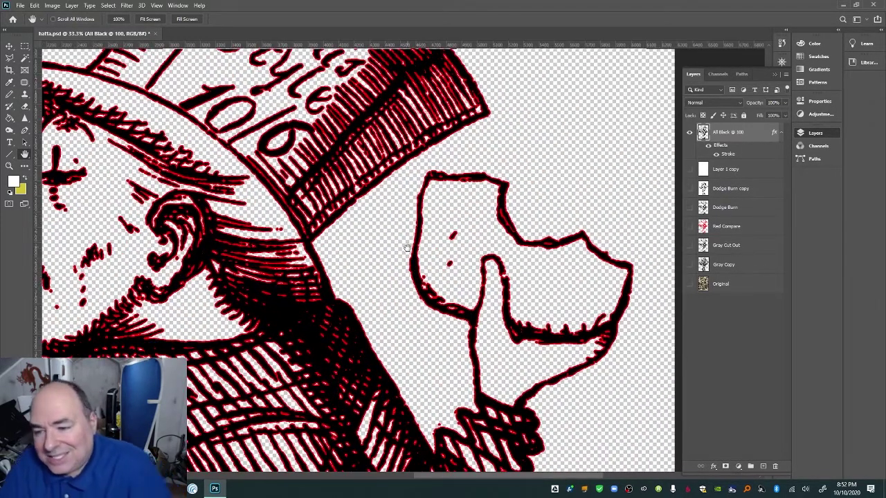
{"action": "left_click", "coordinate": [689, 284]}
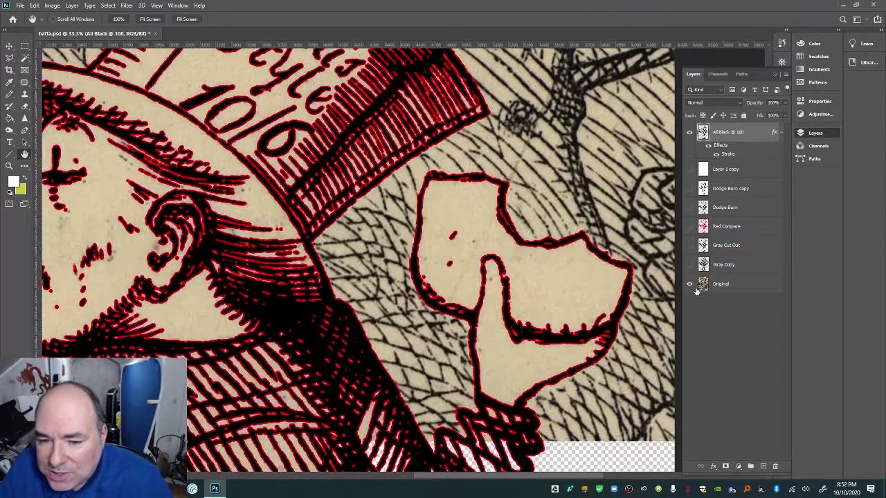
Compare the outlined linework with the Original around the hand and bread by toggling the All Black @ 100 layer's visibility
{"action": "left_click", "coordinate": [689, 132]}
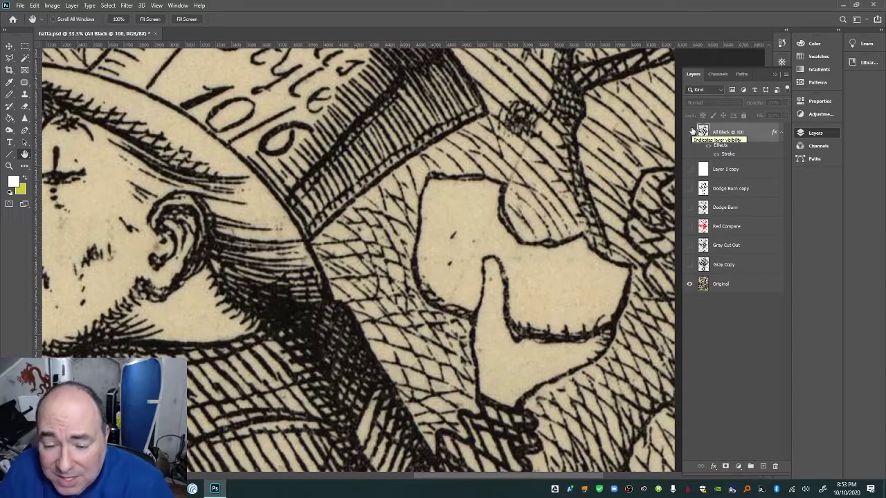
{"action": "left_click", "coordinate": [692, 131]}
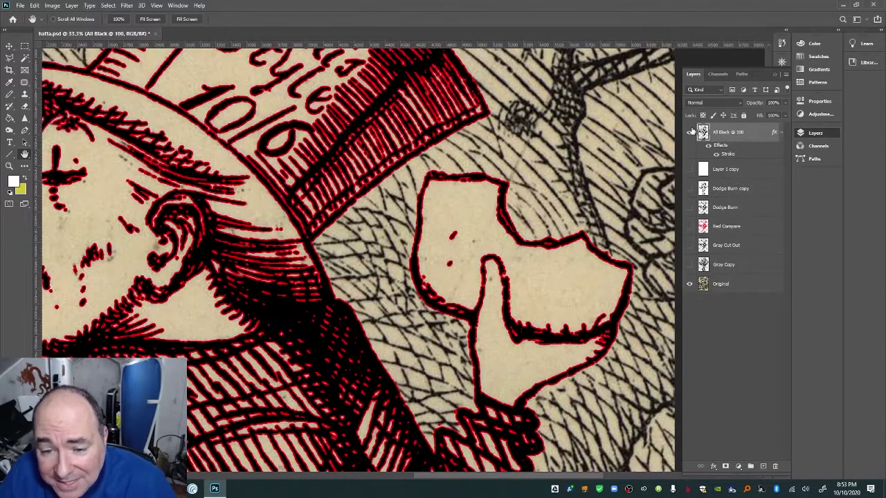
{"action": "left_click", "coordinate": [691, 131]}
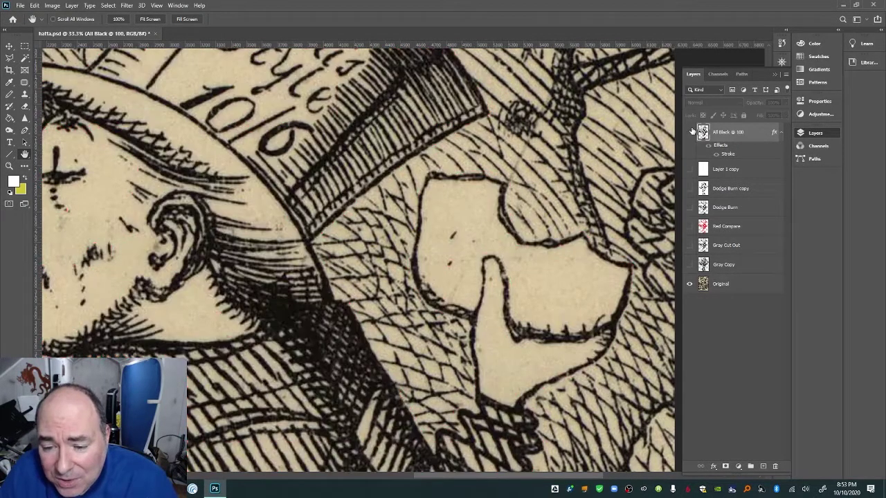
{"action": "left_click", "coordinate": [692, 131]}
{"action": "left_click", "coordinate": [691, 132]}
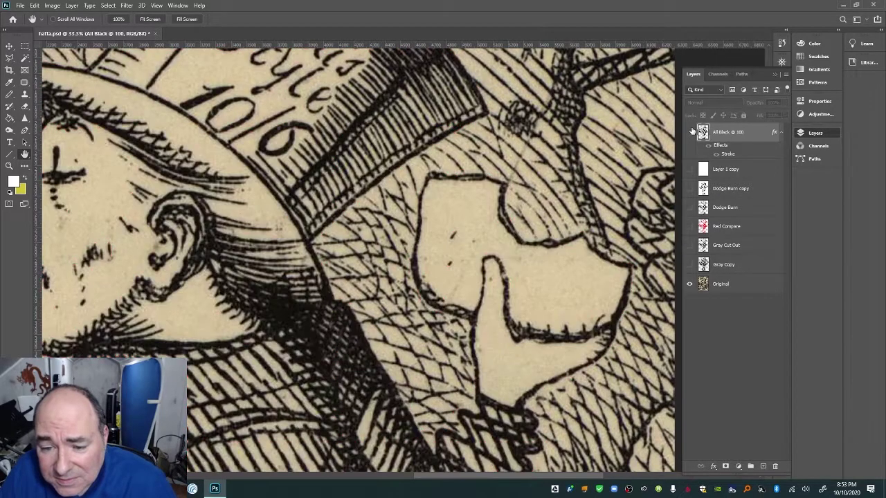
{"action": "left_click", "coordinate": [691, 131]}
{"action": "left_click", "coordinate": [691, 132]}
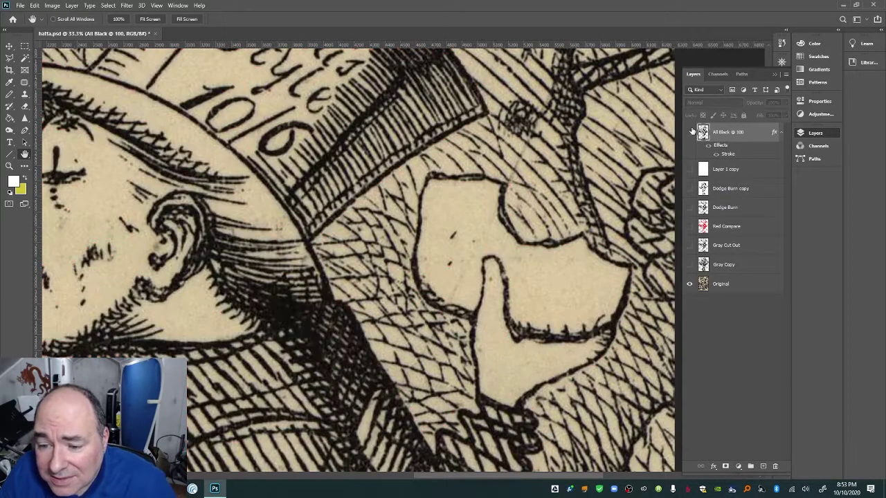
{"action": "left_click", "coordinate": [692, 132]}
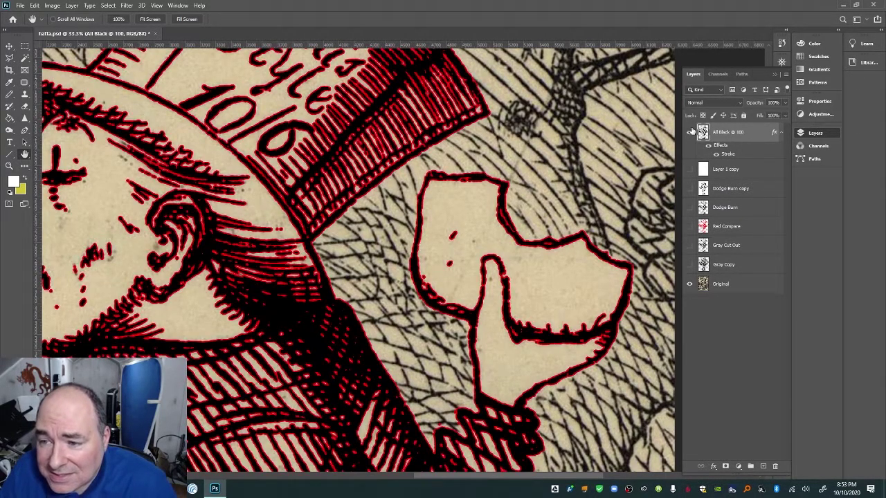
Hide the Original layer and erase the two stray specks inside the bread on All Black @ 100
{"action": "left_click", "coordinate": [689, 284]}
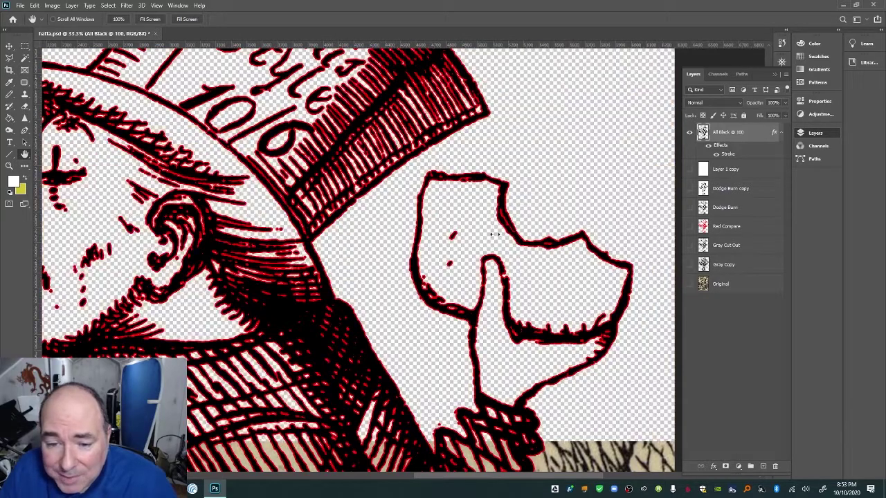
{"action": "key", "text": "e"}
{"action": "left_click", "coordinate": [451, 236]}
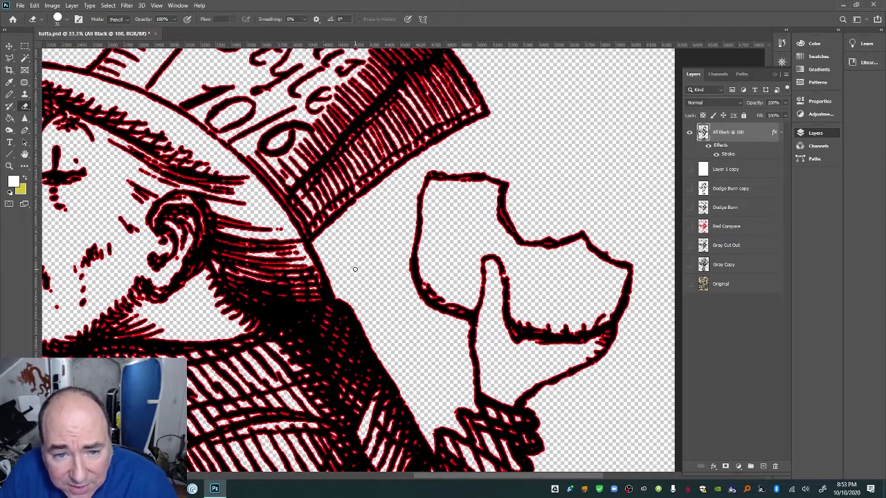
Inspect the outlined sleeves, coat and legs on All Black @ 100 for stray specks
{"action": "key", "text": "h"}
{"action": "left_click_drag", "start_coordinate": [389, 306], "coordinate": [394, 173]}
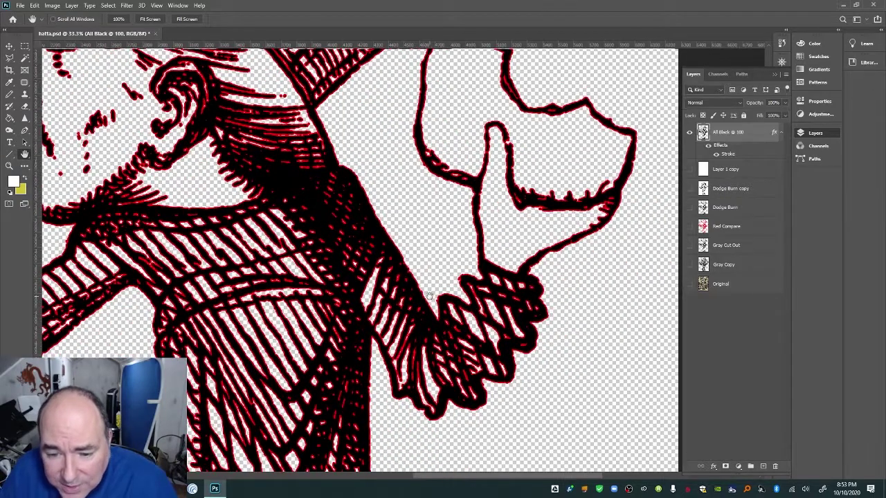
{"action": "key", "text": "e"}
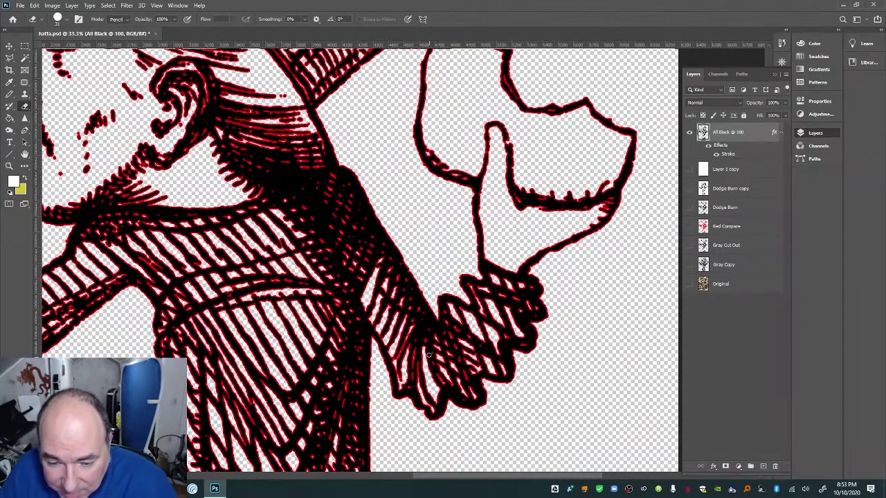
{"action": "key", "text": "h"}
{"action": "left_click_drag", "start_coordinate": [387, 400], "coordinate": [433, 311]}
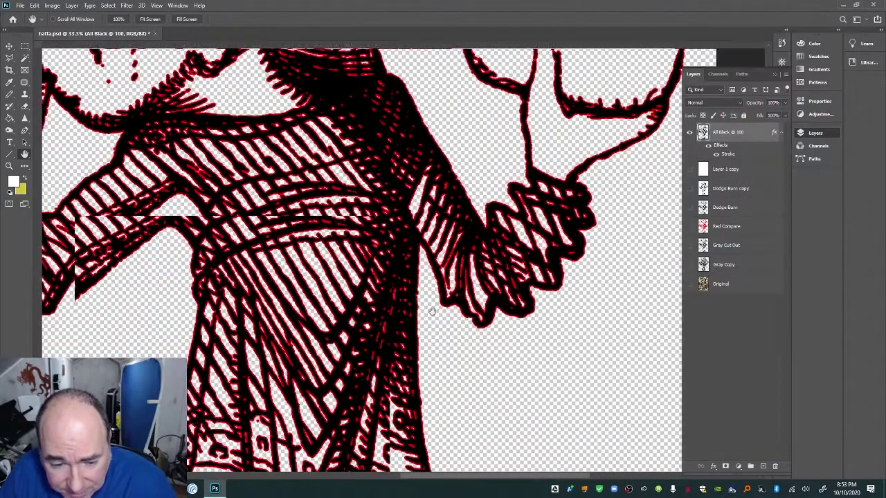
{"action": "left_click_drag", "start_coordinate": [329, 400], "coordinate": [379, 305]}
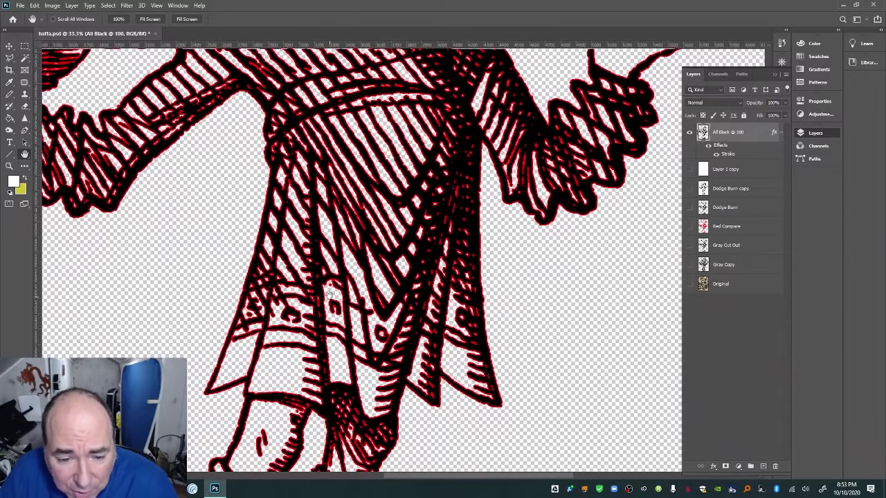
{"action": "key", "text": "r"}
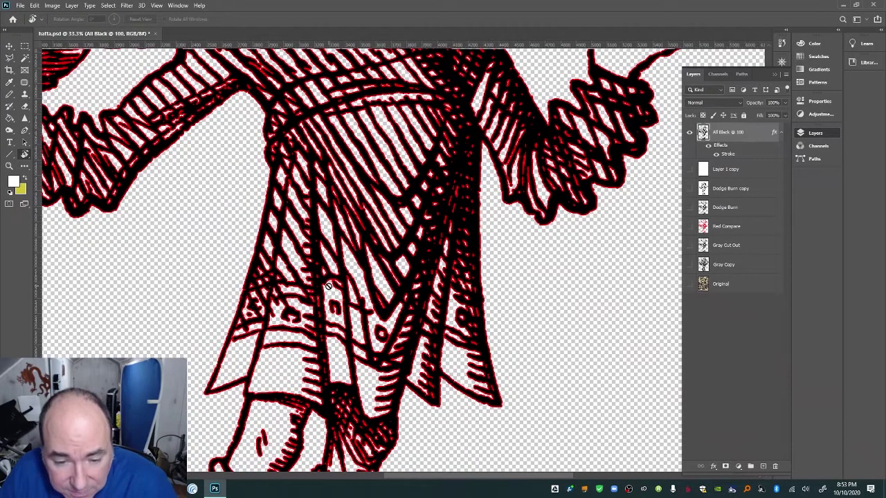
{"action": "key", "text": "e"}
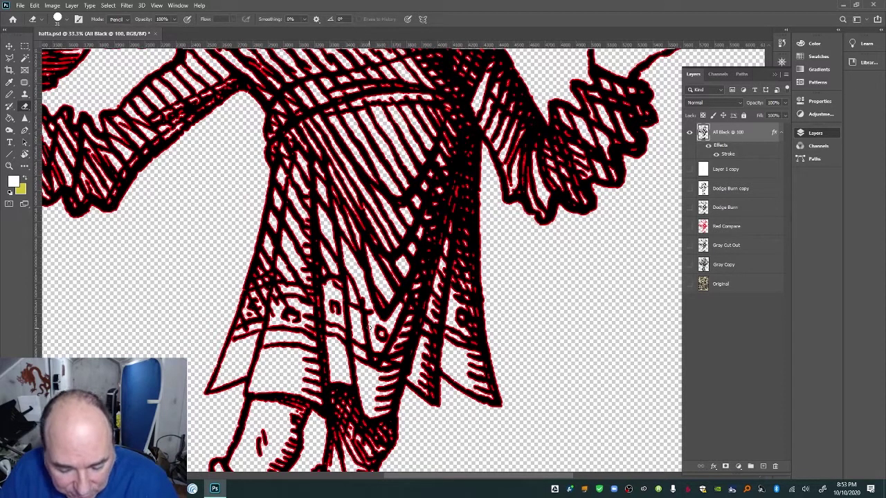
{"action": "key", "text": "h"}
{"action": "scroll", "coordinate": [370, 374], "scroll_direction": "down", "scroll_amount": 3}
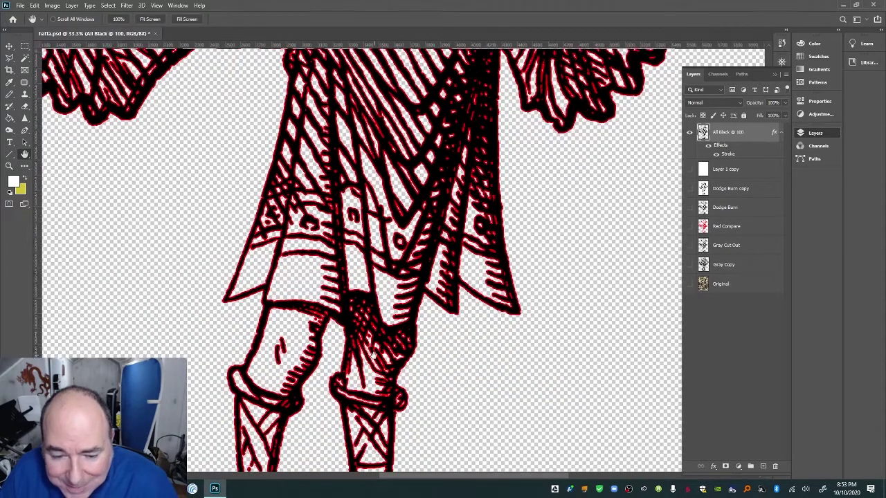
{"action": "left_click_drag", "start_coordinate": [373, 355], "coordinate": [410, 303]}
{"action": "left_click_drag", "start_coordinate": [387, 380], "coordinate": [410, 313]}
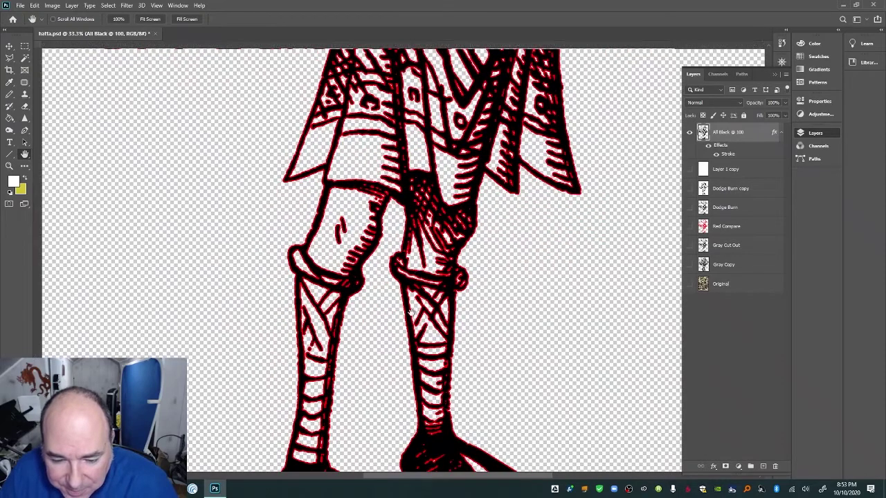
{"action": "left_click_drag", "start_coordinate": [408, 348], "coordinate": [407, 274]}
{"action": "left_click_drag", "start_coordinate": [397, 329], "coordinate": [410, 346]}
{"action": "left_click_drag", "start_coordinate": [386, 267], "coordinate": [456, 366]}
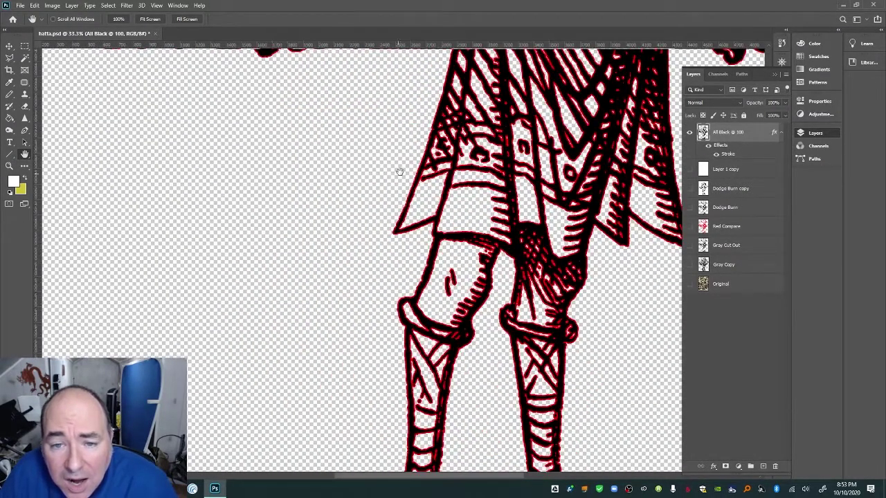
{"action": "scroll", "coordinate": [399, 171], "scroll_direction": "up", "scroll_amount": 5}
{"action": "scroll", "coordinate": [421, 252], "scroll_direction": "left", "scroll_amount": 2}
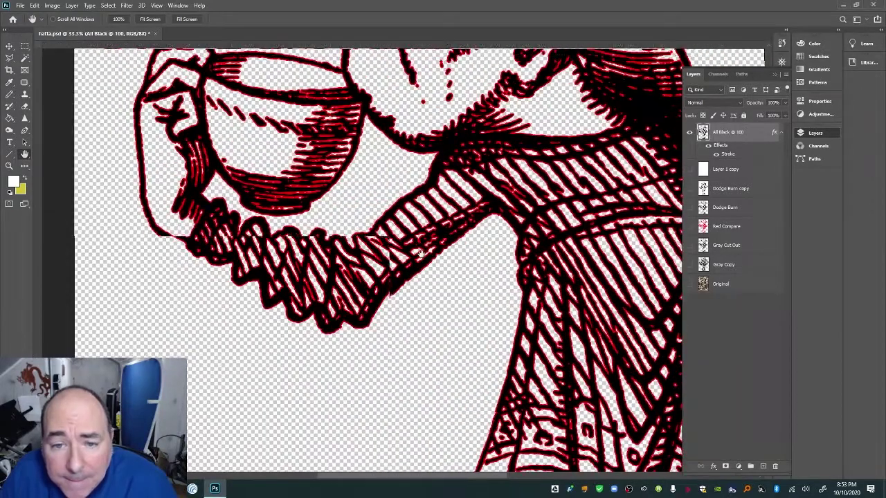
{"action": "key", "text": "r"}
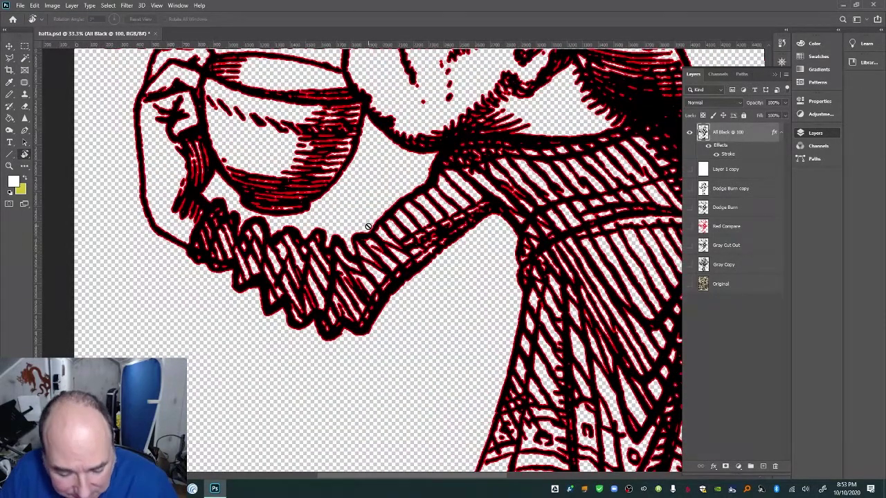
{"action": "key", "text": "e"}
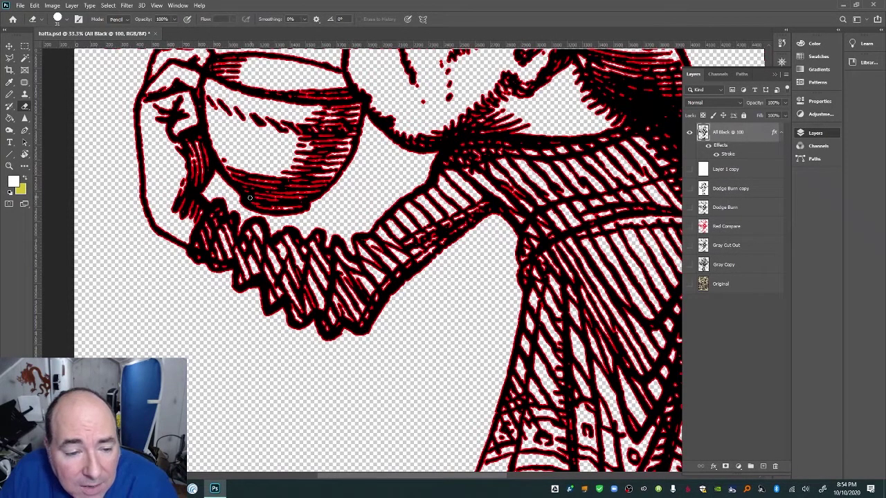
Compare the teacup area with the Original layer, hide Original again, and erase the stray speck inside the cup
{"action": "key", "text": "h"}
{"action": "mouse_move", "coordinate": [229, 190]}
{"action": "left_mouse_down"}
{"action": "mouse_move", "coordinate": [329, 283]}
{"action": "mouse_move", "coordinate": [355, 279]}
{"action": "left_mouse_up"}
{"action": "key", "text": "ctrl+r"}
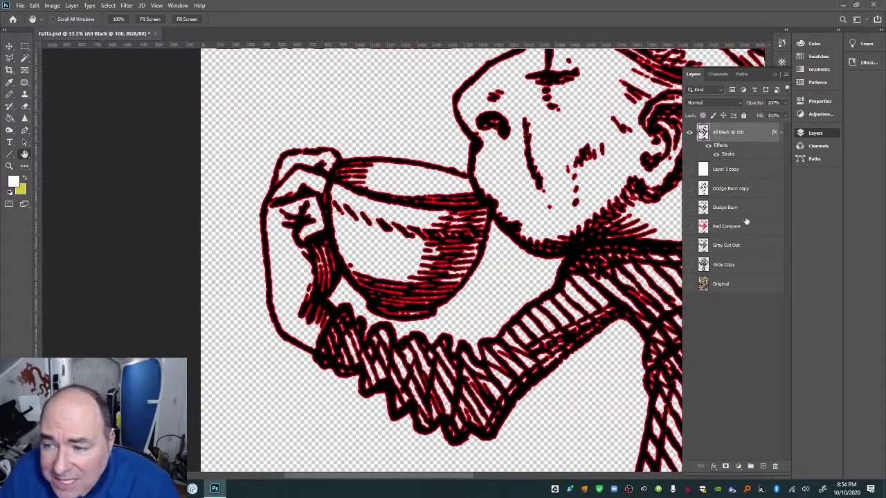
{"action": "left_click", "coordinate": [690, 283]}
{"action": "left_click", "coordinate": [690, 132]}
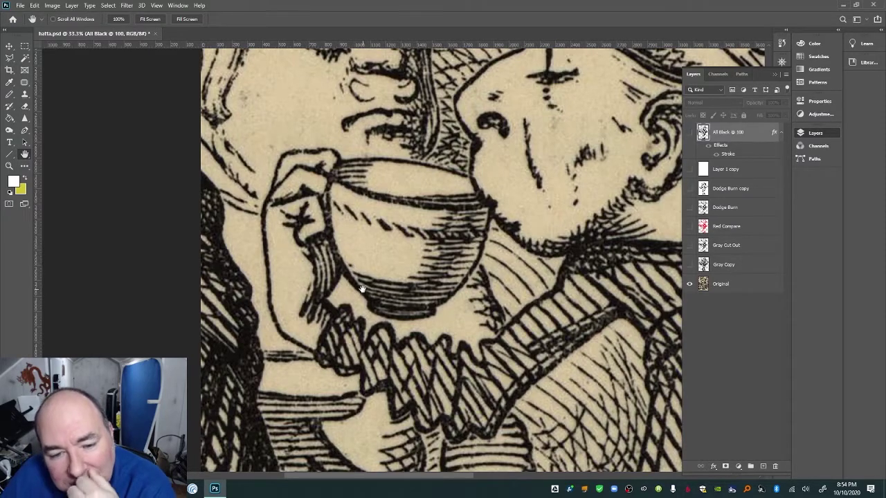
{"action": "left_click", "coordinate": [690, 133]}
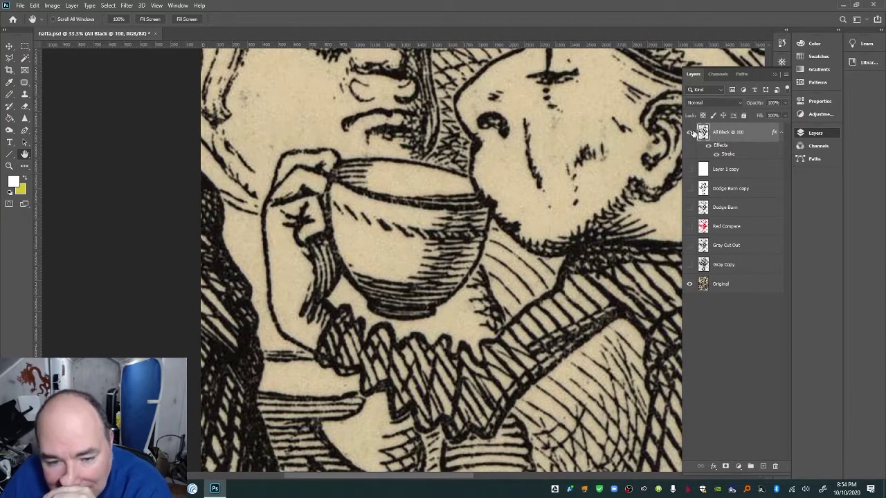
{"action": "left_click", "coordinate": [691, 132]}
{"action": "left_click", "coordinate": [690, 284]}
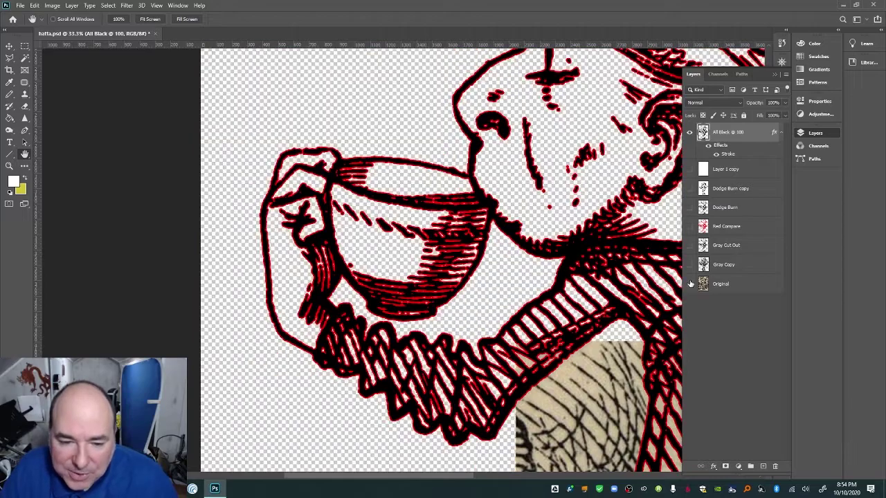
{"action": "key", "text": "e"}
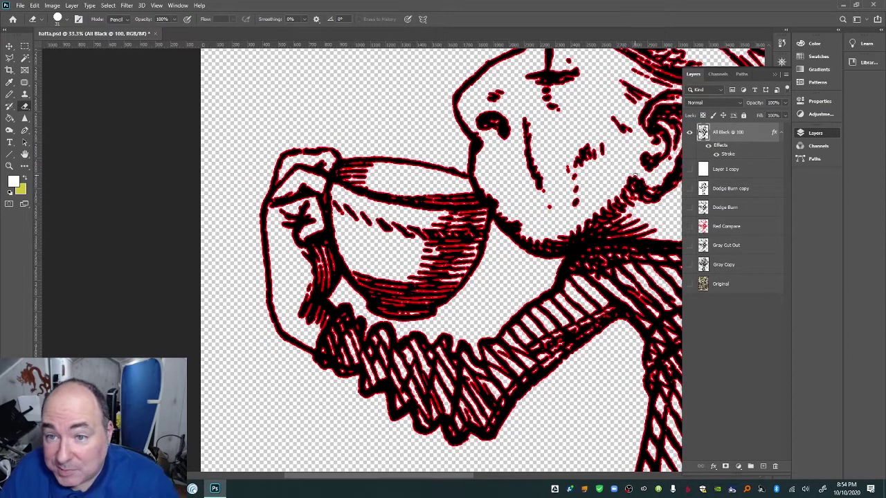
Check the Hatter's face against the Original layer, hide Original again, and erase the stray speck below the cheek line
{"action": "key", "text": "h"}
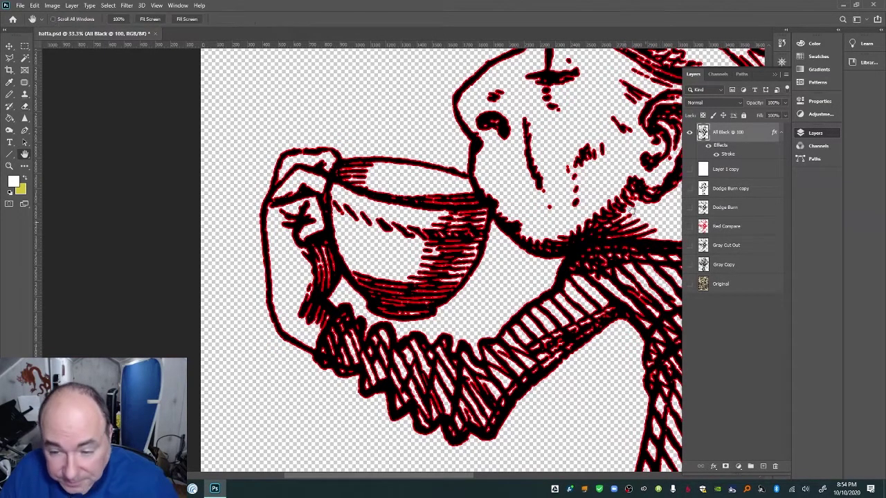
{"action": "left_click_drag", "start_coordinate": [624, 106], "coordinate": [500, 234]}
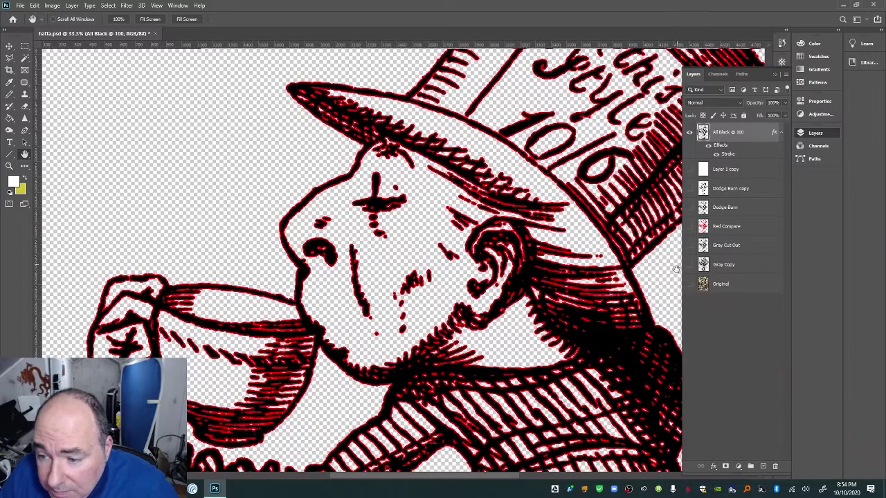
{"action": "left_click", "coordinate": [689, 284]}
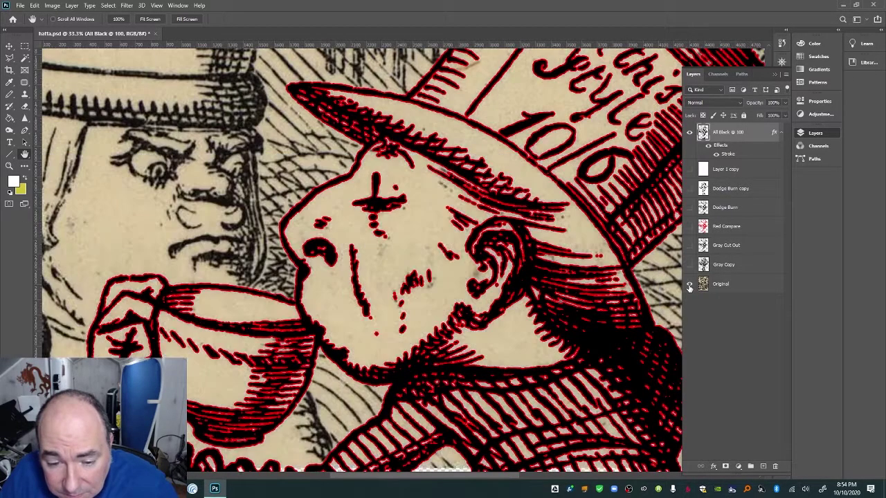
{"action": "left_click", "coordinate": [689, 132]}
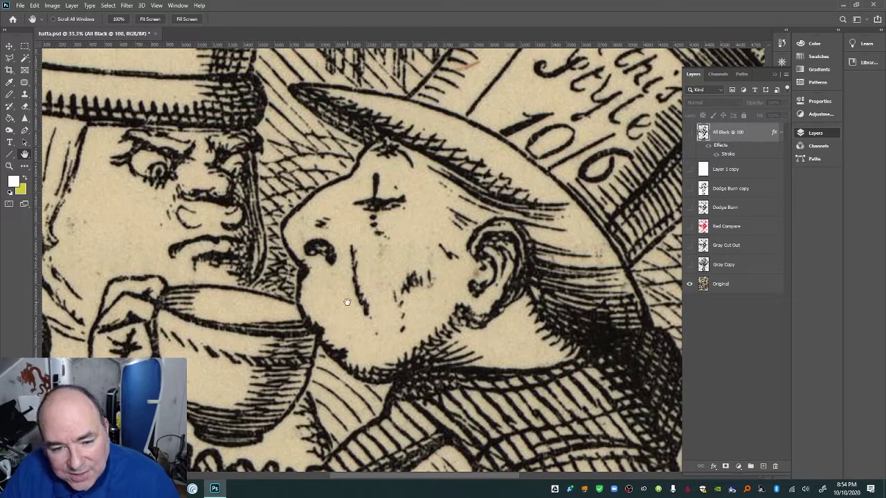
{"action": "left_click", "coordinate": [689, 132]}
{"action": "left_click", "coordinate": [689, 285]}
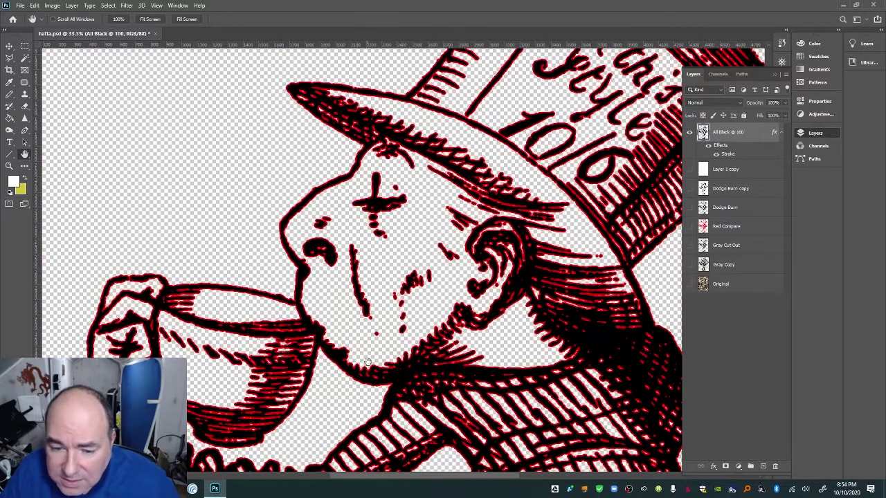
{"action": "key", "text": "e"}
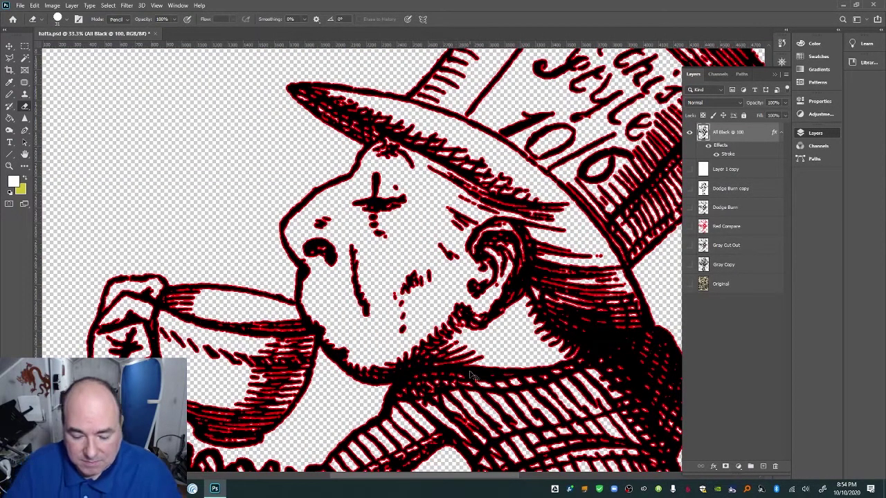
Turn off the effects on All Black @ 100 and show the white Layer 1 copy and Original layers beneath it
{"action": "key", "text": "ctrl+minus"}
{"action": "key", "text": "ctrl+minus"}
{"action": "key", "text": "ctrl+minus"}
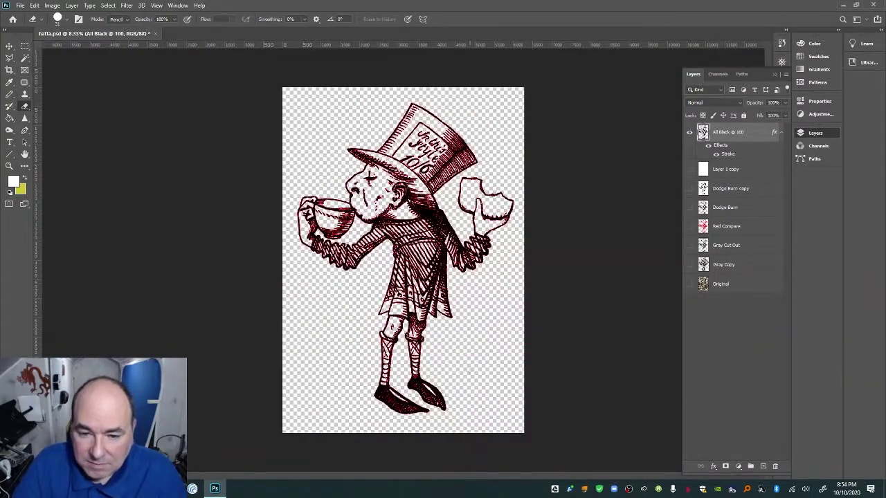
{"action": "left_click", "coordinate": [708, 145]}
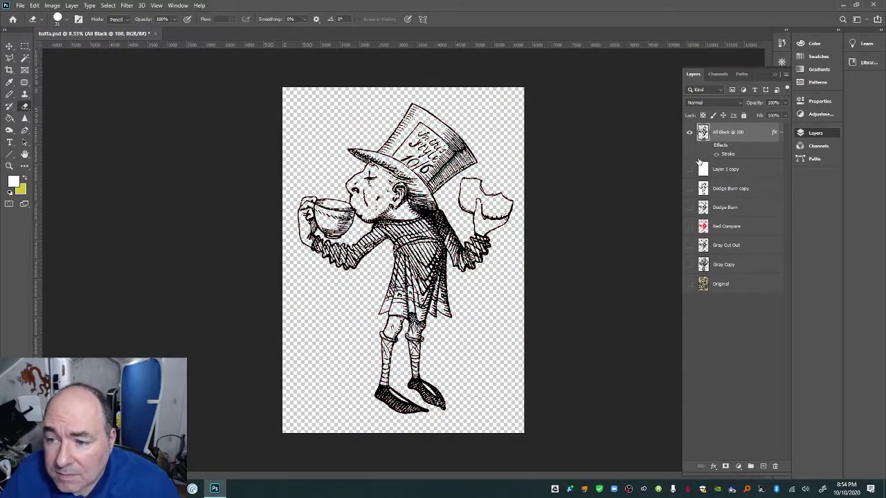
{"action": "left_click", "coordinate": [689, 169]}
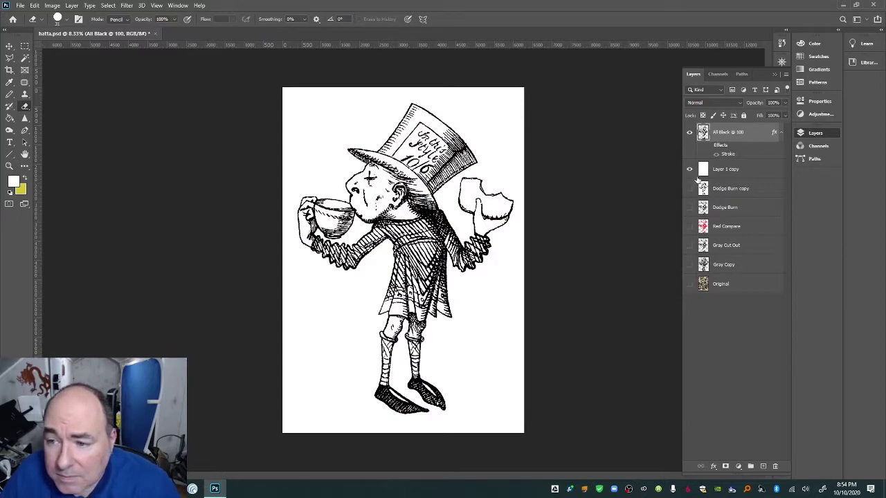
{"action": "left_click", "coordinate": [689, 284]}
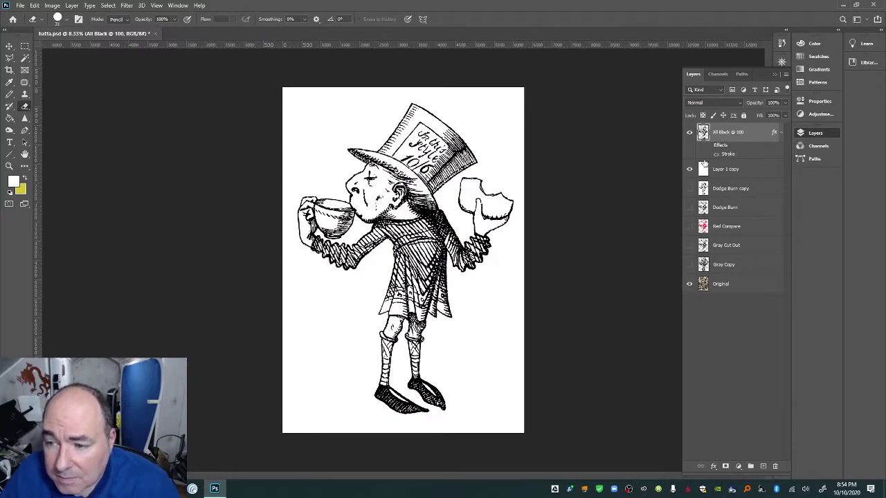
Hide the white Layer 1 copy and toggle All Black @ 100 to compare its linework with the Original layer
{"action": "left_click", "coordinate": [689, 169]}
{"action": "left_click", "coordinate": [690, 132]}
{"action": "left_click", "coordinate": [690, 133]}
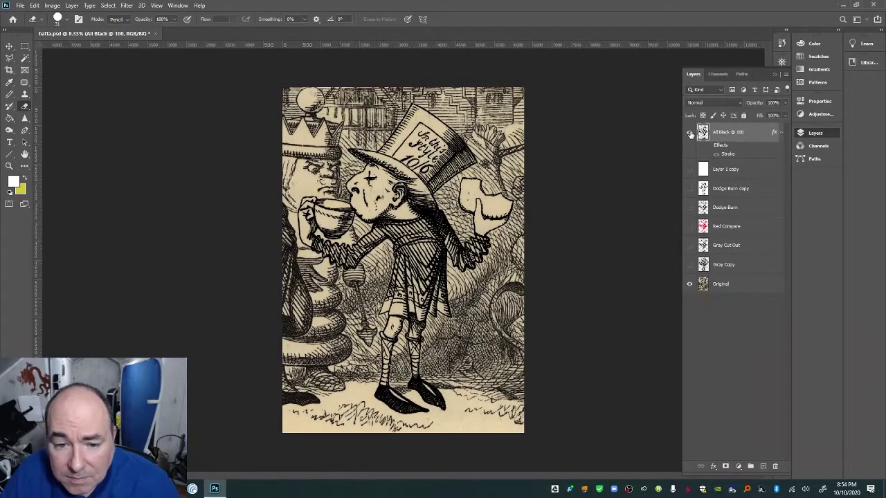
{"action": "left_click", "coordinate": [690, 134]}
{"action": "left_click", "coordinate": [689, 133]}
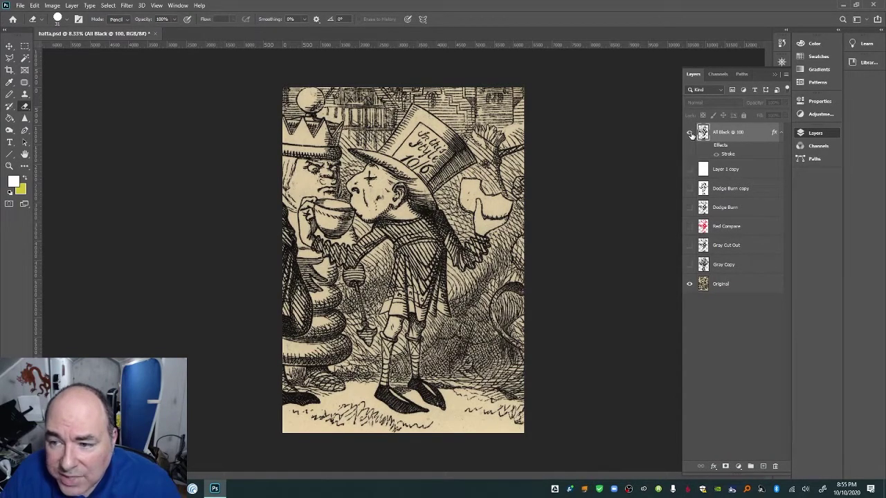
Toggle the stroke effect on All Black @ 100 to compare the outlined figure with the Original layer, leaving the effect off
{"action": "left_click", "coordinate": [707, 147]}
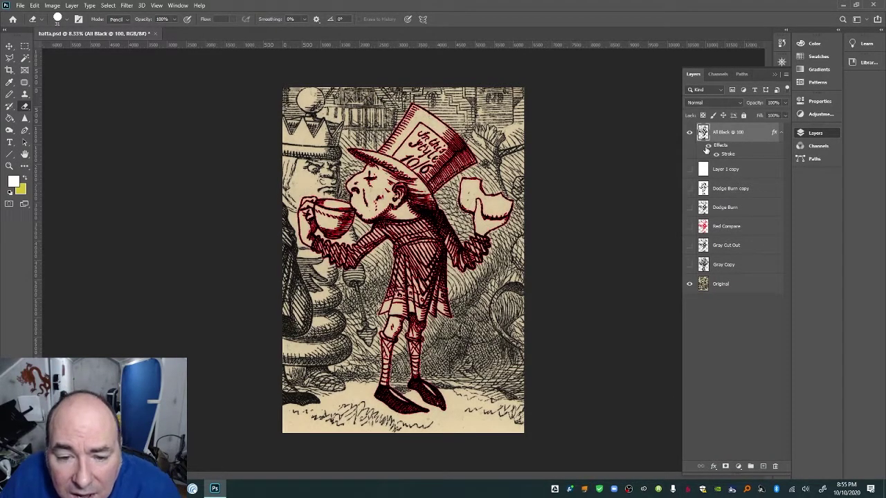
{"action": "left_click", "coordinate": [707, 147]}
{"action": "left_click", "coordinate": [707, 147]}
{"action": "left_click", "coordinate": [707, 147]}
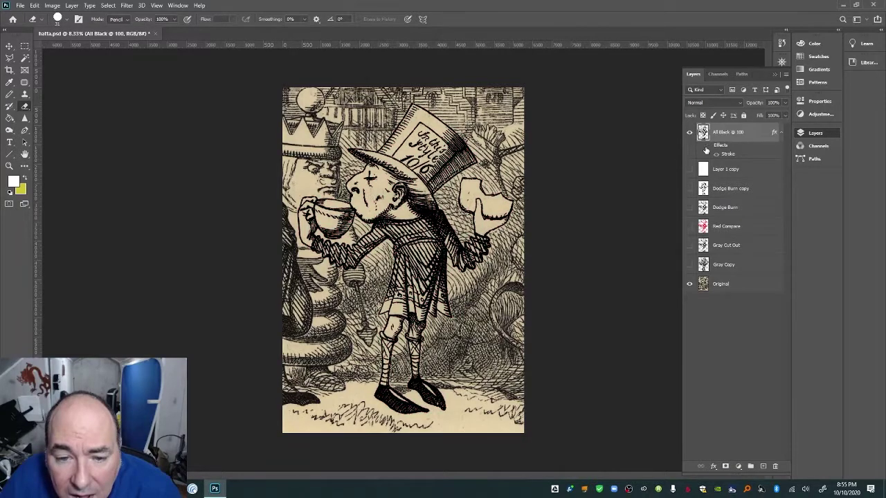
{"action": "left_click", "coordinate": [706, 147]}
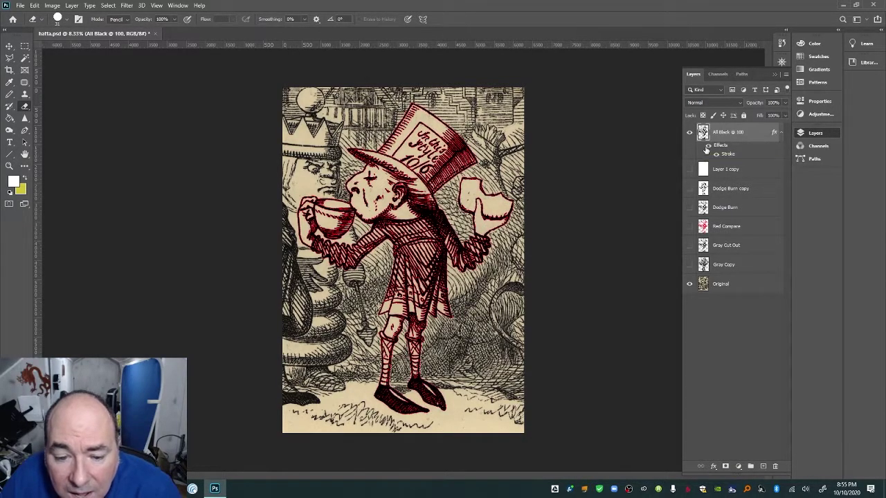
{"action": "left_click", "coordinate": [707, 147]}
{"action": "left_click", "coordinate": [707, 147]}
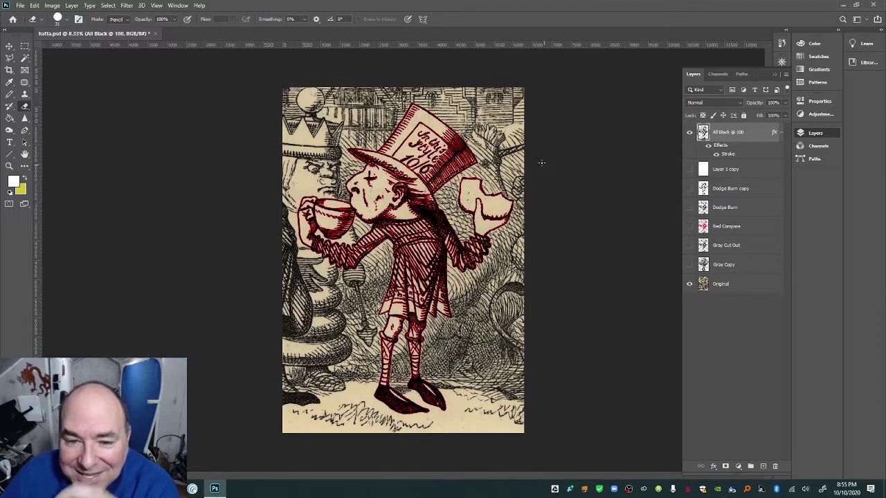
{"action": "left_click", "coordinate": [707, 146]}
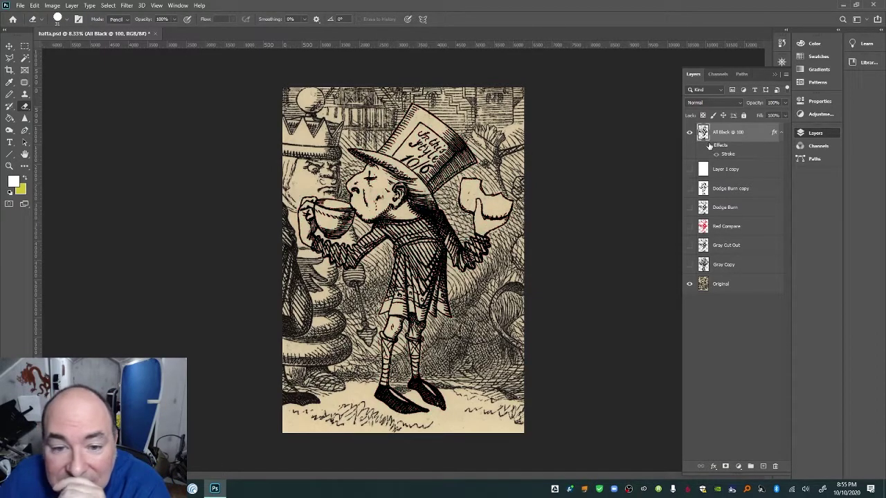
{"action": "left_click", "coordinate": [708, 146]}
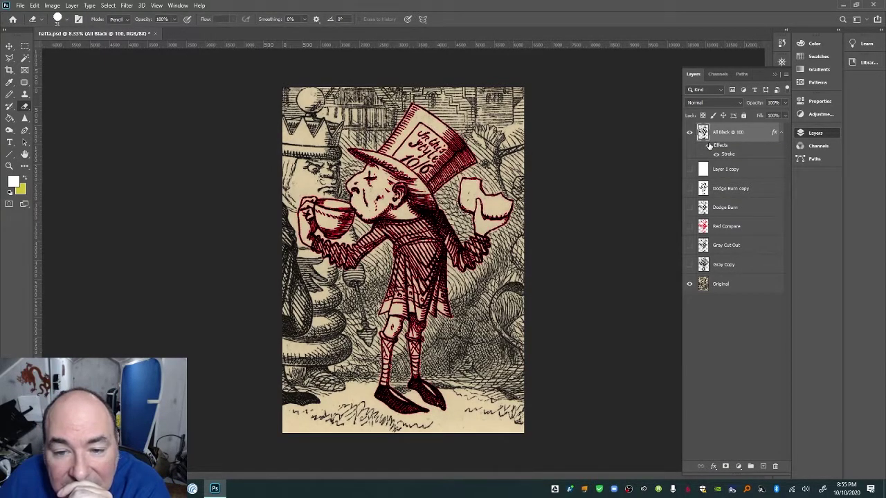
{"action": "left_click", "coordinate": [708, 146]}
Hide the Original layer and show Red Compare beneath All Black @ 100, keeping Layer 1 copy hidden
{"action": "left_click", "coordinate": [689, 284]}
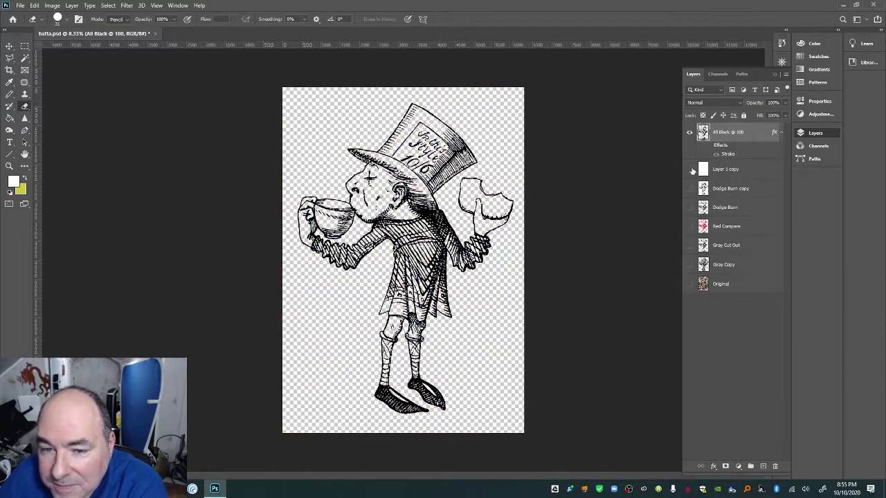
{"action": "left_click", "coordinate": [689, 169]}
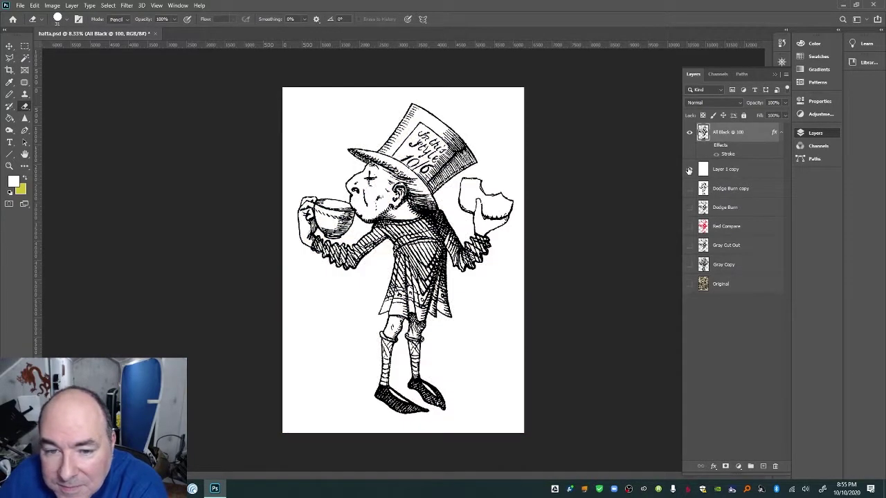
{"action": "left_click", "coordinate": [689, 226]}
{"action": "left_click", "coordinate": [689, 170]}
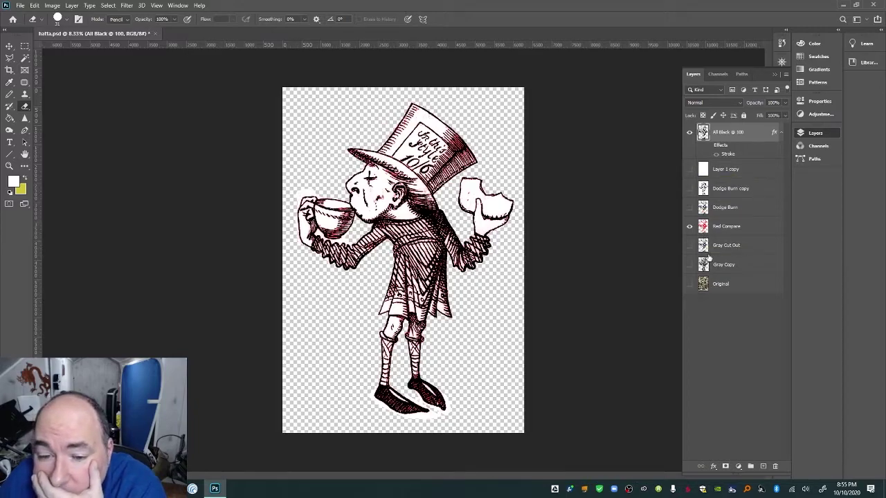
Fill the transparent background of the Red Compare layer with white using the Paint Bucket
{"action": "left_click", "coordinate": [749, 227]}
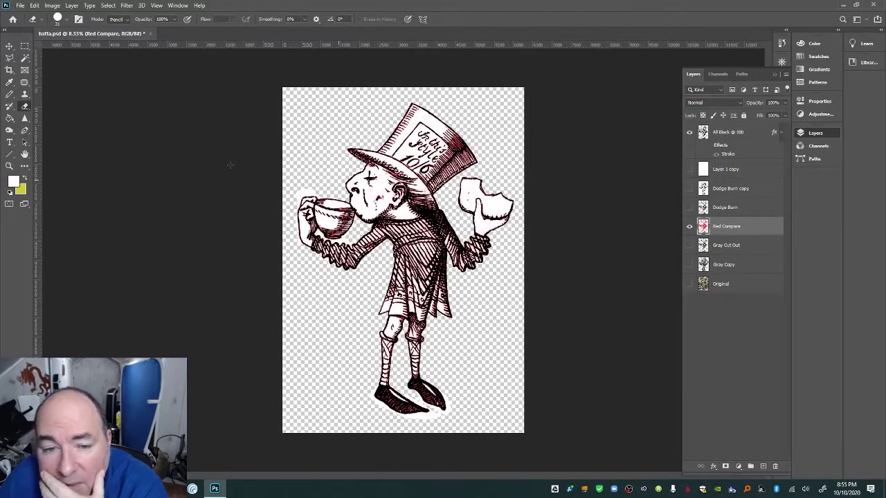
{"action": "left_click", "coordinate": [10, 119]}
{"action": "left_click", "coordinate": [491, 287]}
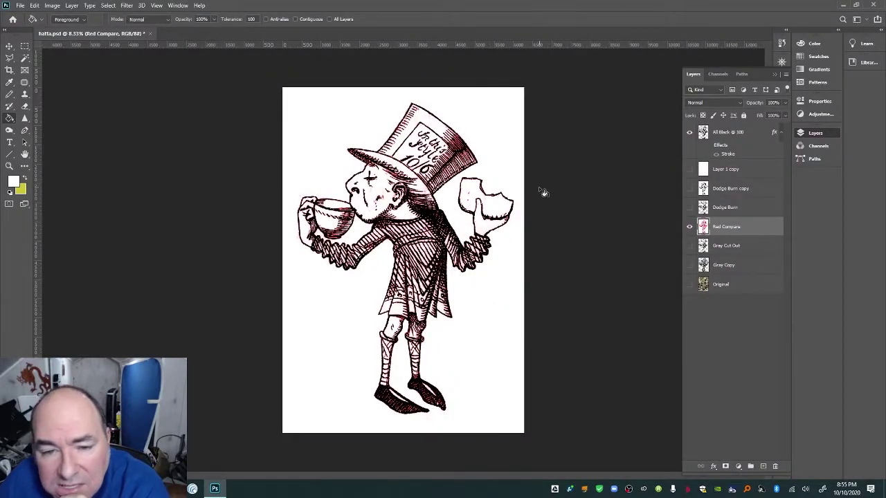
Examine the black linework against Red Compare around the Hatter's face, teacup and coat
{"action": "left_click", "coordinate": [9, 167]}
{"action": "left_click", "coordinate": [353, 215]}
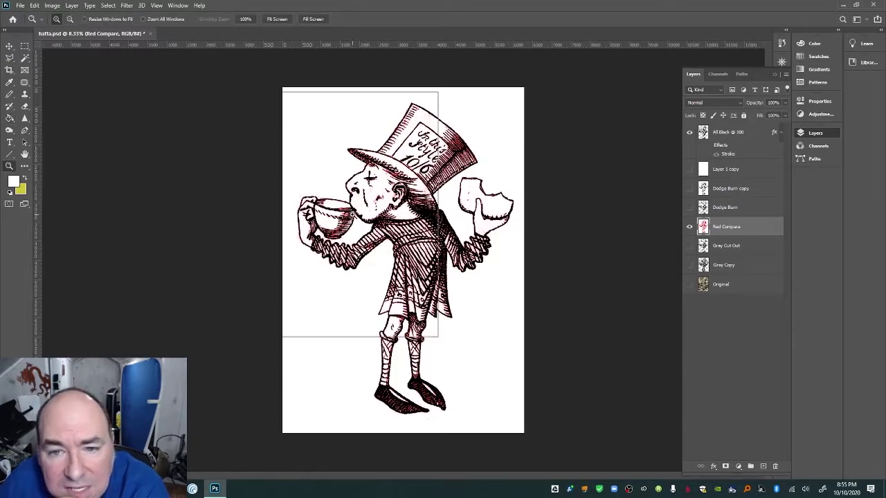
{"action": "left_click", "coordinate": [377, 217]}
{"action": "left_click_drag", "start_coordinate": [376, 217], "coordinate": [375, 218]}
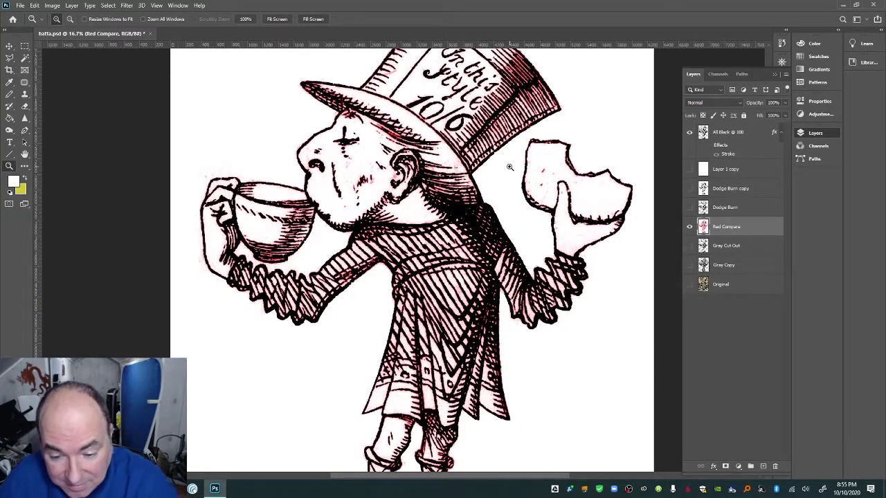
{"action": "key", "text": "ctrl+minus"}
{"action": "key", "text": "ctrl+minus"}
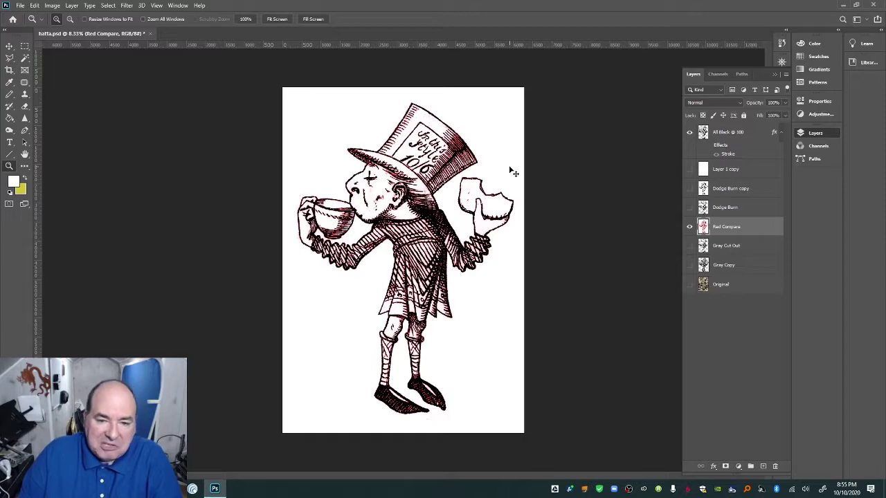
Show the white Layer 1 copy above the visible Red Compare layer and save the document
{"action": "key", "text": "ctrl+s"}
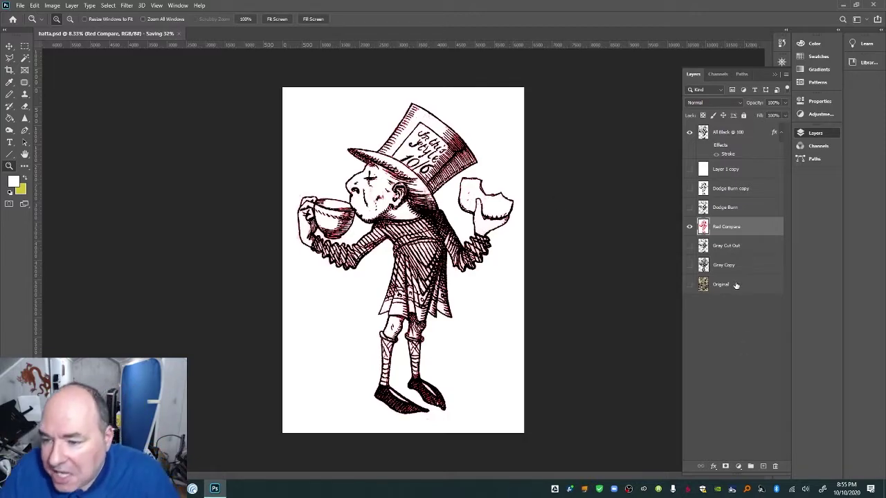
{"action": "left_click", "coordinate": [688, 226]}
{"action": "left_click", "coordinate": [689, 169]}
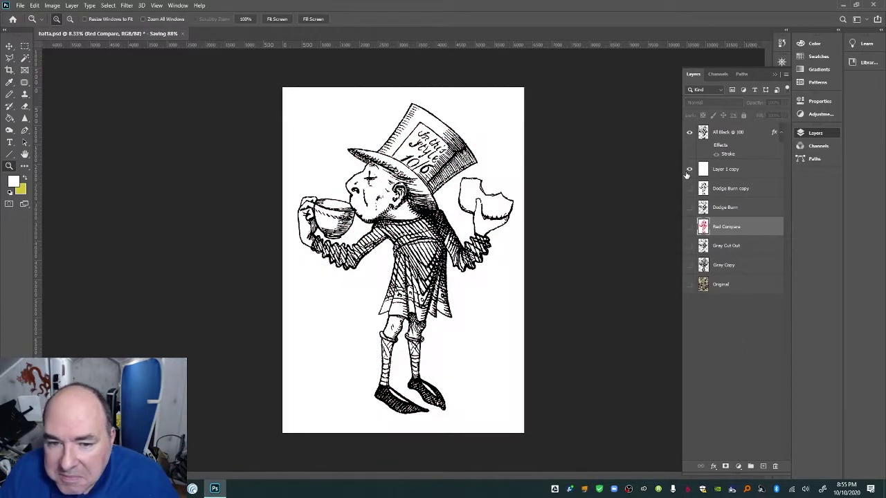
{"action": "left_click", "coordinate": [687, 229]}
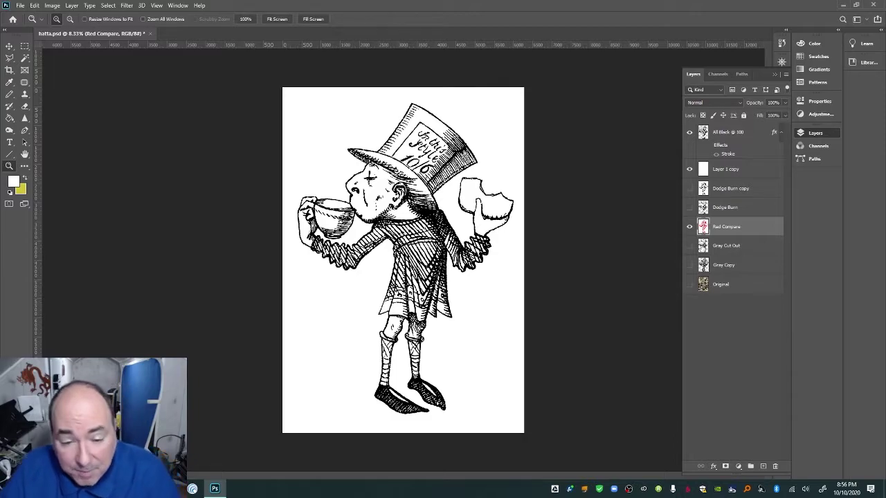
{"action": "key", "text": "ctrl+s"}
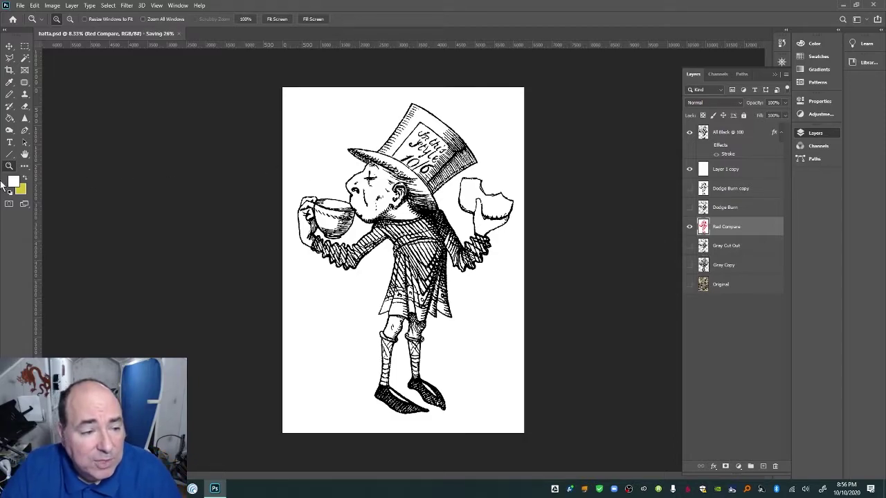
Duplicate Red Compare, place the copy at the top of the layer stack, and move Red Compare directly below Layer 1 copy
{"action": "left_click", "coordinate": [276, 19]}
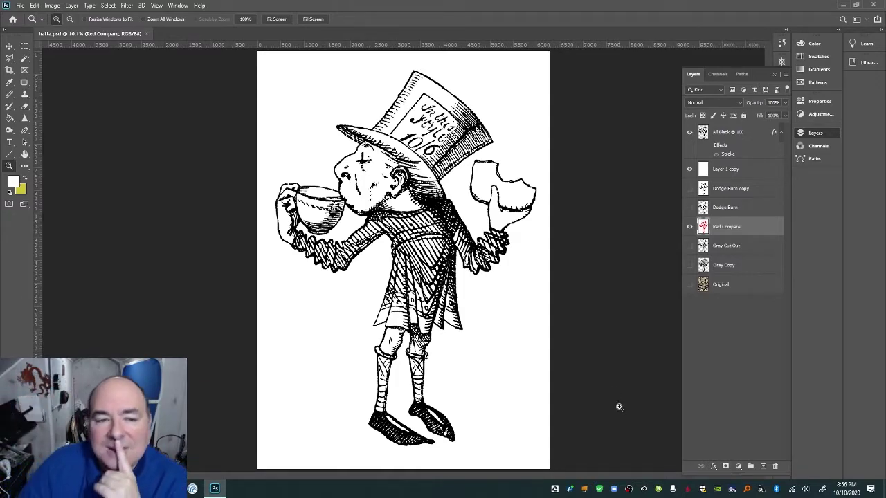
{"action": "right_click", "coordinate": [757, 222]}
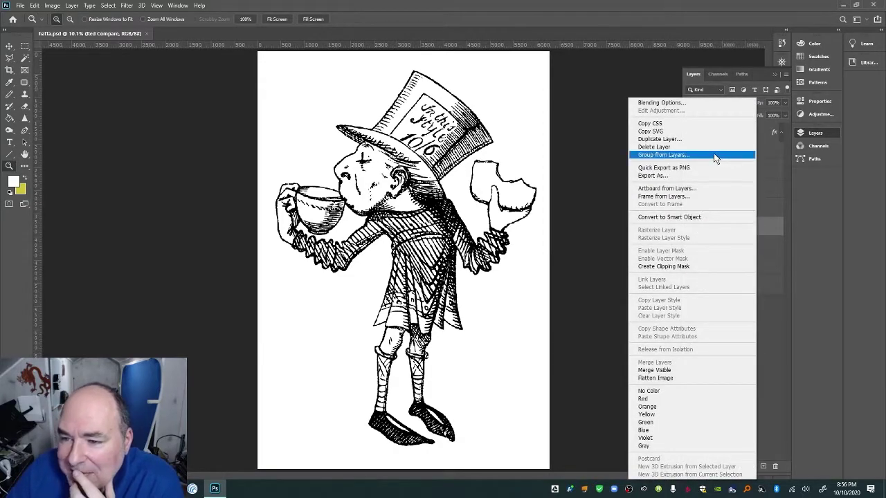
{"action": "left_click", "coordinate": [708, 139]}
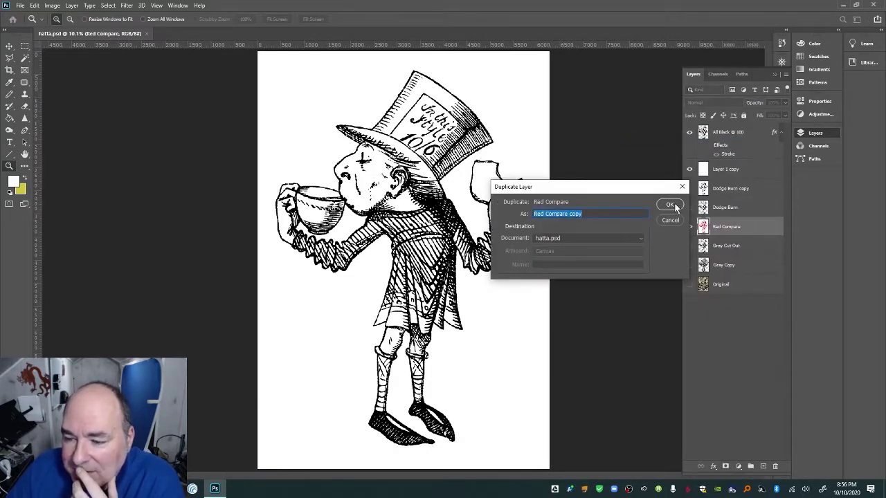
{"action": "left_click", "coordinate": [672, 206]}
{"action": "left_click_drag", "start_coordinate": [748, 227], "coordinate": [738, 133]}
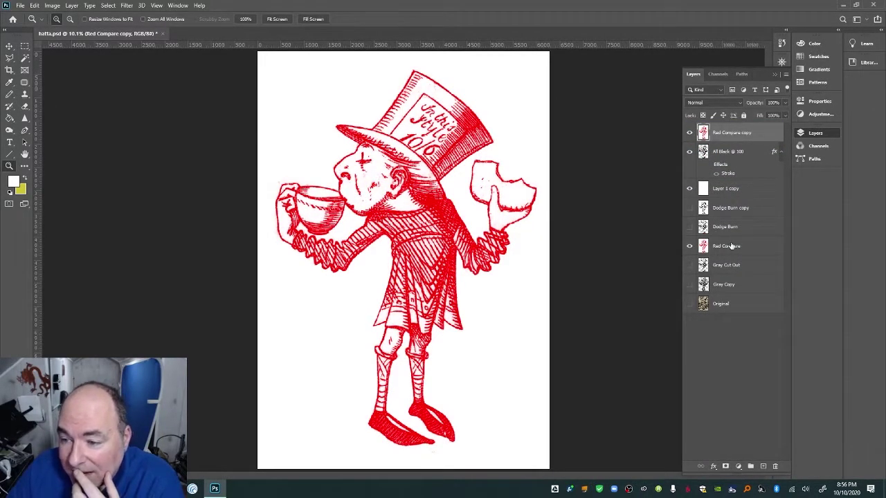
{"action": "mouse_move", "coordinate": [733, 247]}
{"action": "left_mouse_down"}
{"action": "mouse_move", "coordinate": [742, 248]}
{"action": "mouse_move", "coordinate": [737, 202]}
{"action": "left_mouse_up"}
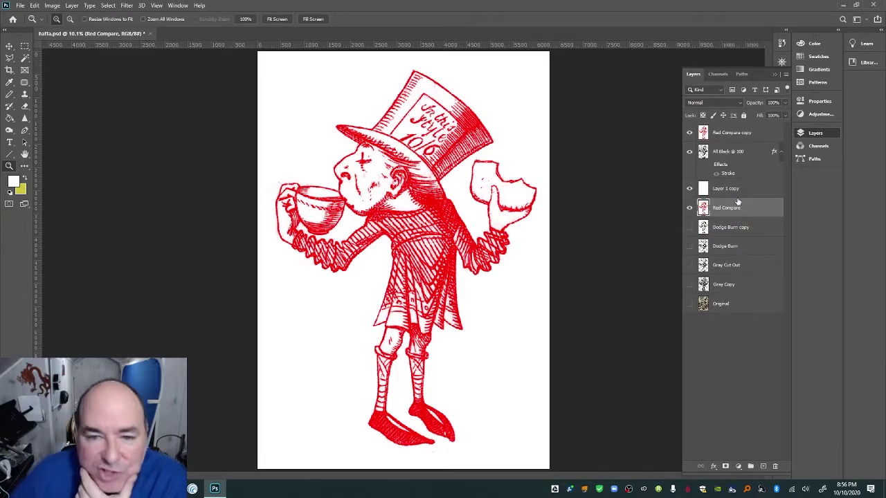
Hide Layer 1 copy and Red Compare copy, and inspect the black lines over Red Compare on the teacup, sleeve and coat
{"action": "left_click", "coordinate": [689, 189]}
{"action": "left_click", "coordinate": [689, 133]}
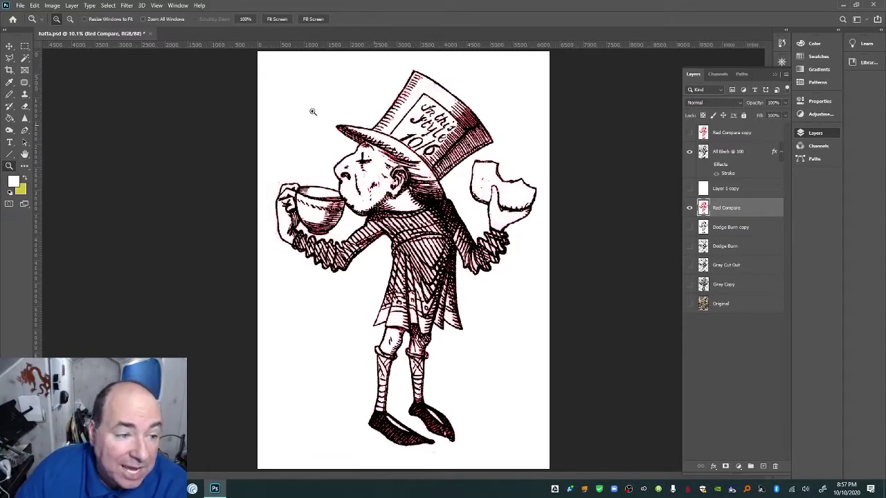
{"action": "left_click", "coordinate": [357, 216]}
{"action": "left_click", "coordinate": [358, 246]}
{"action": "left_click", "coordinate": [358, 247]}
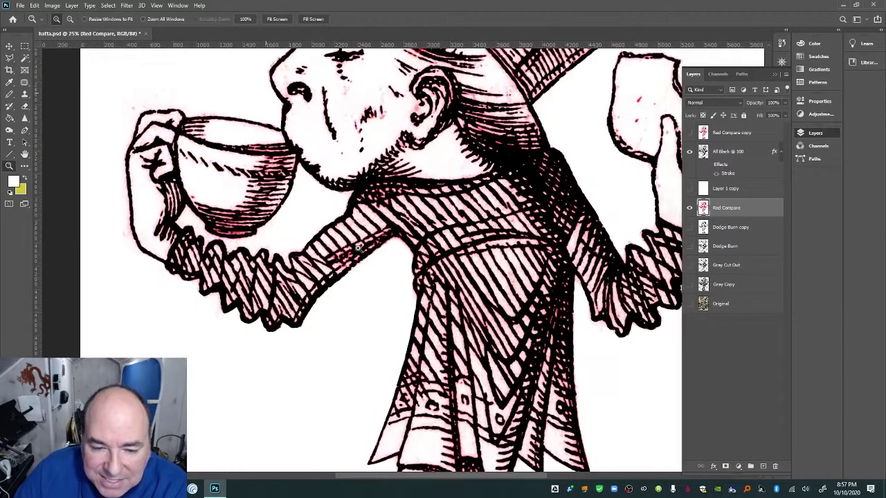
{"action": "left_click", "coordinate": [348, 279]}
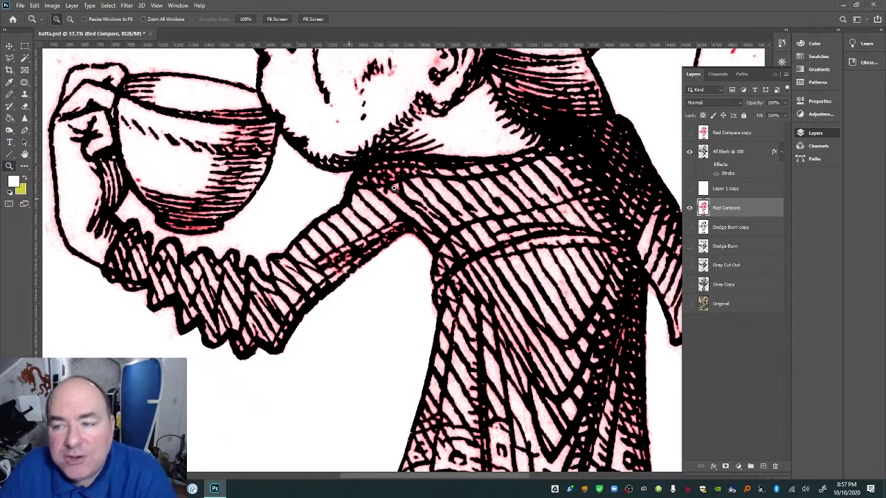
Show the Red Compare copy layer and set its blend mode to Difference
{"action": "left_click", "coordinate": [690, 133]}
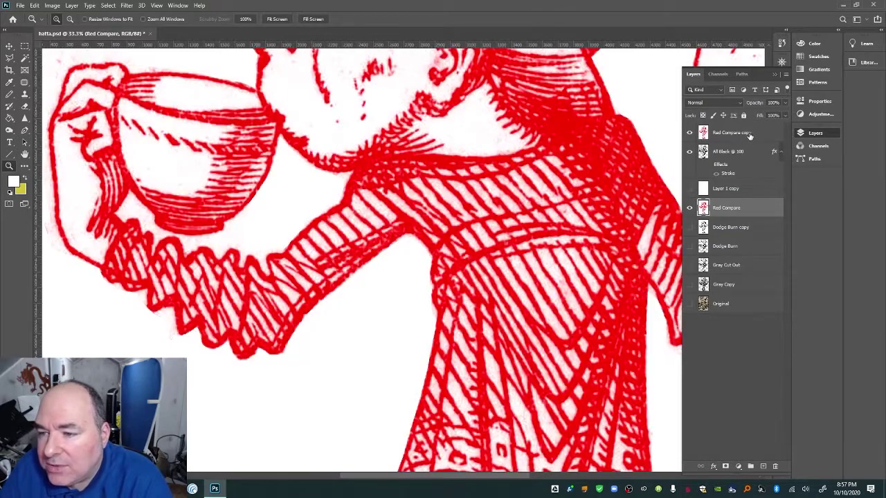
{"action": "left_click", "coordinate": [748, 133]}
{"action": "left_click", "coordinate": [718, 104]}
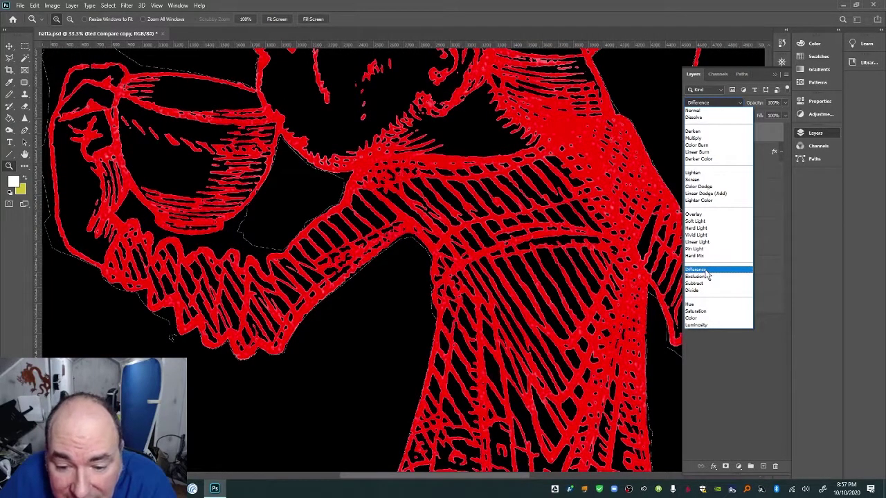
{"action": "left_click", "coordinate": [705, 270]}
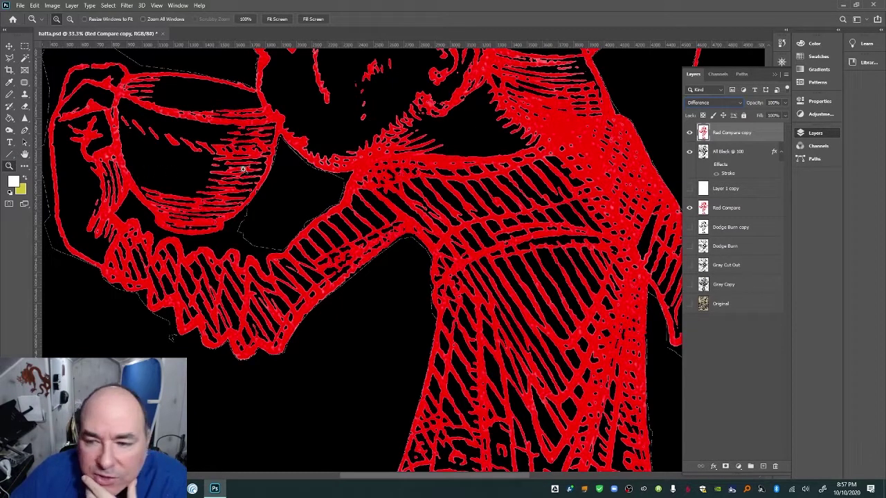
Toggle Red Compare copy and Red Compare to study the Difference result, and examine the area around the Hatter's jaw and collar
{"action": "left_click", "coordinate": [690, 133]}
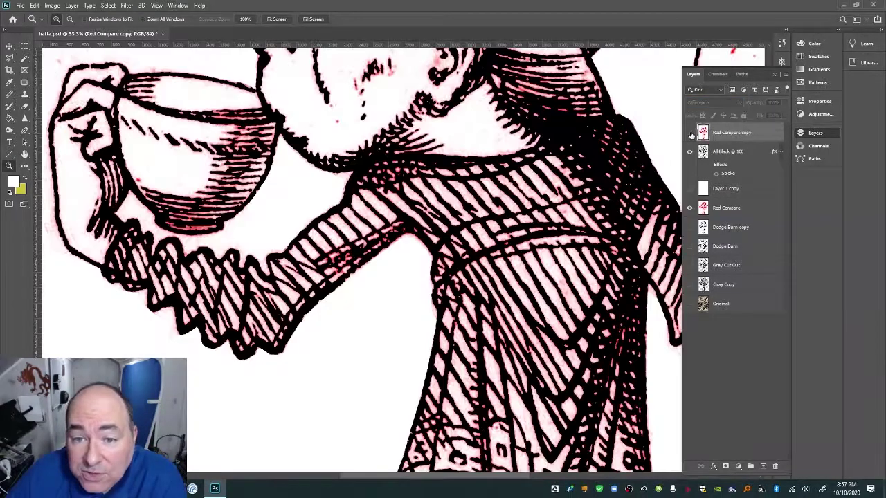
{"action": "left_click", "coordinate": [690, 133]}
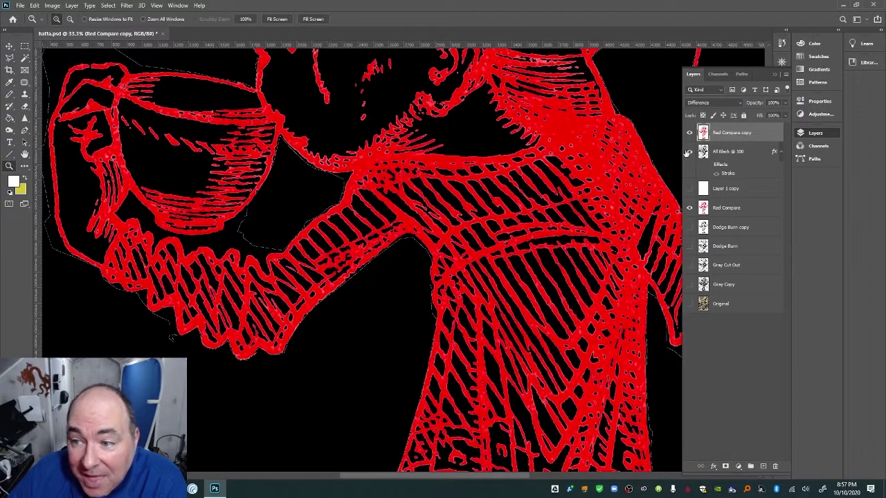
{"action": "left_click", "coordinate": [690, 208]}
{"action": "left_click", "coordinate": [689, 208]}
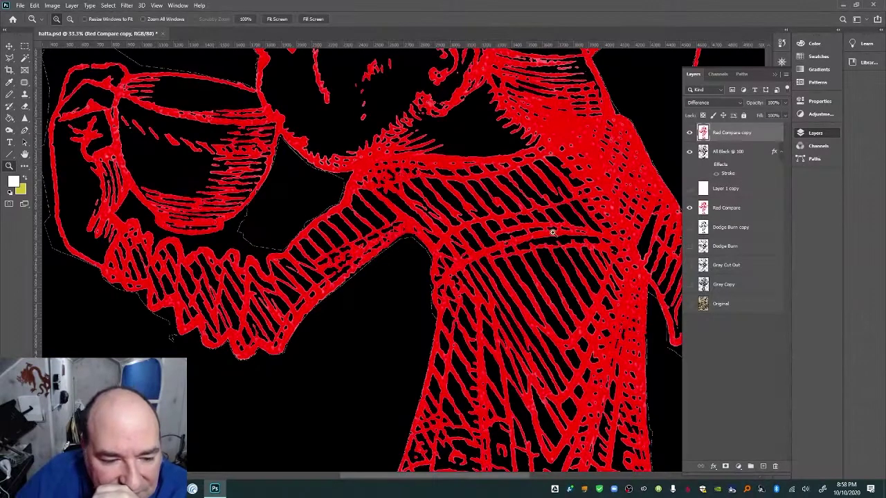
{"action": "left_click", "coordinate": [422, 104]}
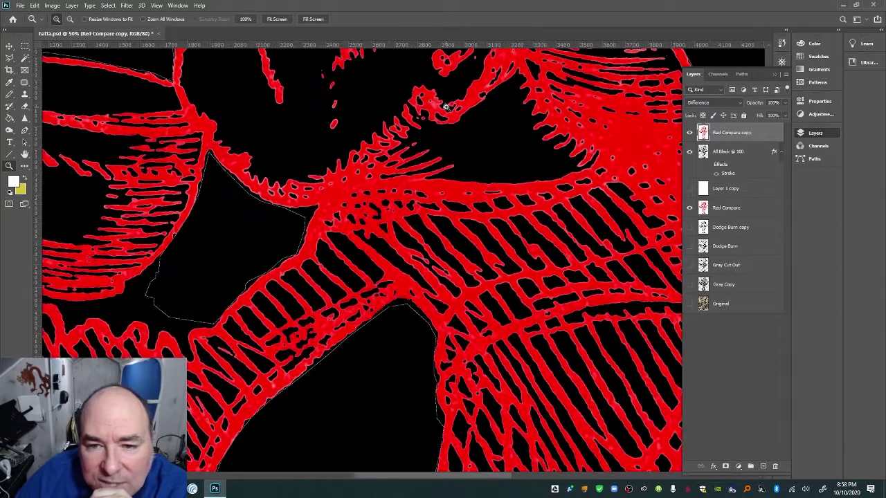
Examine the Difference result along the Hatter's coat, coat hem, legs and shoes
{"action": "left_click", "coordinate": [24, 154]}
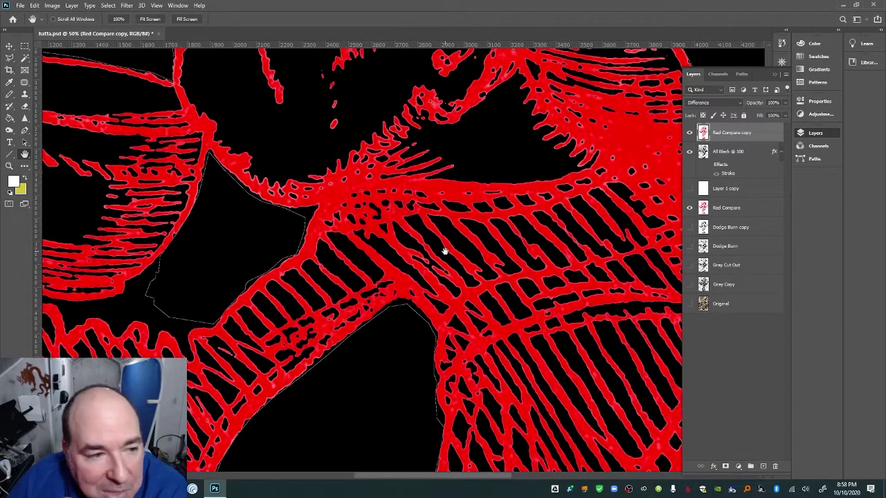
{"action": "left_click_drag", "start_coordinate": [615, 367], "coordinate": [514, 285]}
{"action": "left_click_drag", "start_coordinate": [535, 330], "coordinate": [452, 215]}
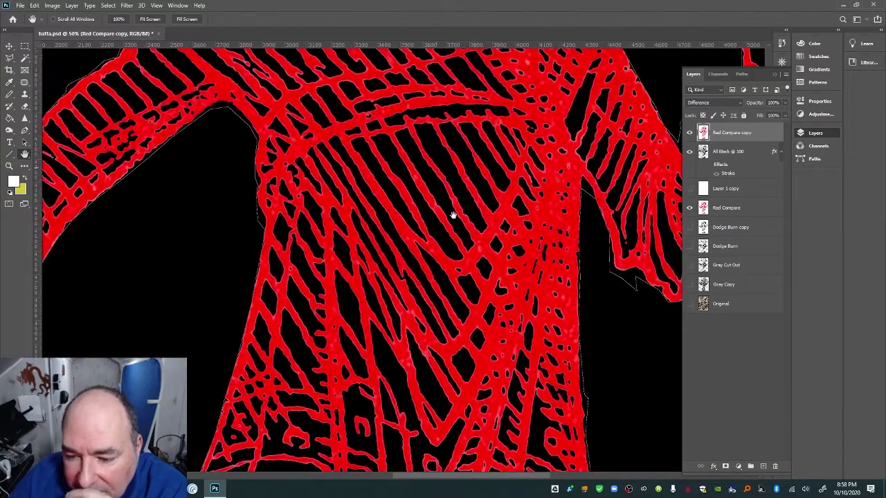
{"action": "scroll", "coordinate": [450, 195], "scroll_direction": "down", "scroll_amount": 5}
{"action": "scroll", "coordinate": [432, 166], "scroll_direction": "down", "scroll_amount": 3}
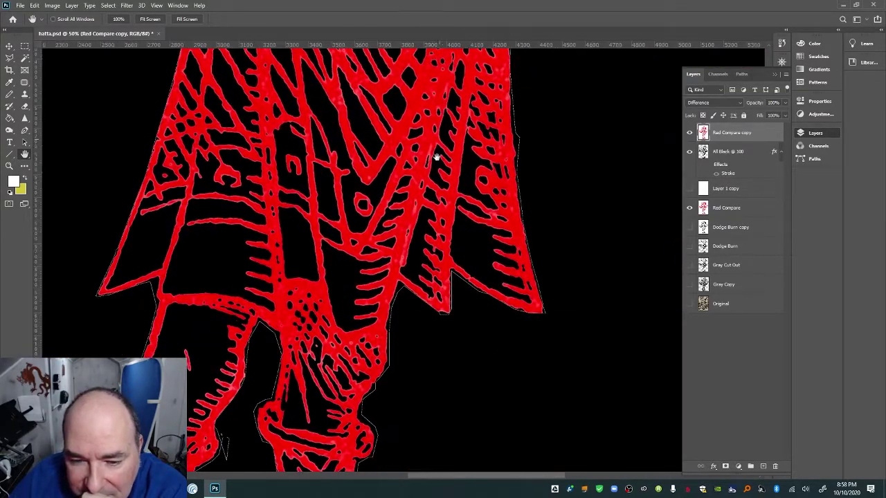
{"action": "scroll", "coordinate": [427, 179], "scroll_direction": "down", "scroll_amount": 1}
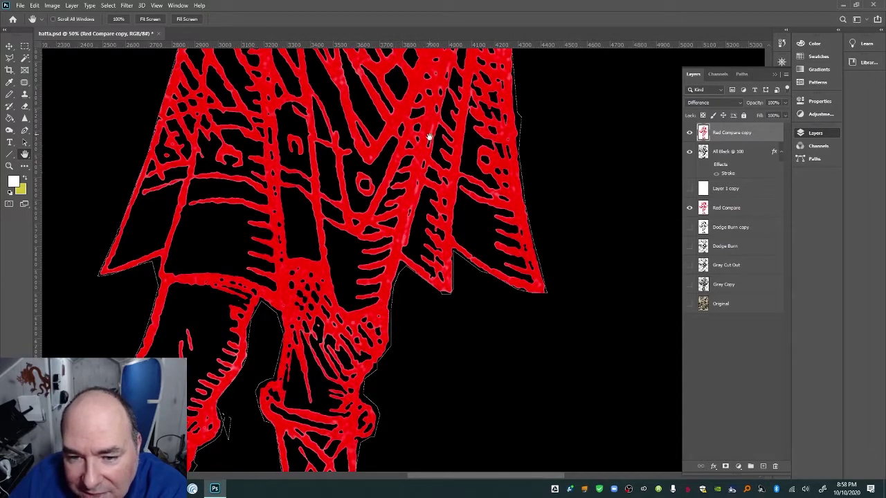
{"action": "scroll", "coordinate": [376, 270], "scroll_direction": "down", "scroll_amount": 5}
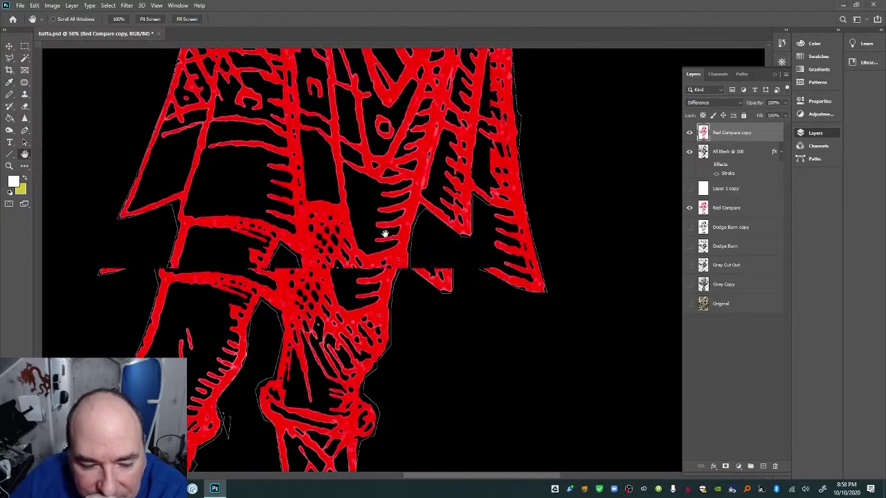
{"action": "scroll", "coordinate": [379, 293], "scroll_direction": "down", "scroll_amount": 10}
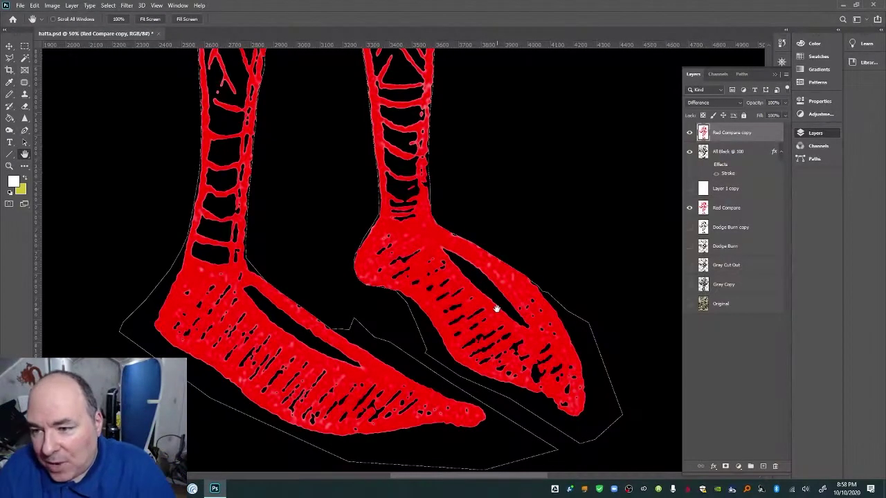
Toggle the visibility of Red Compare copy to compare the black linework with the Difference result on the shoes
{"action": "left_click", "coordinate": [689, 133]}
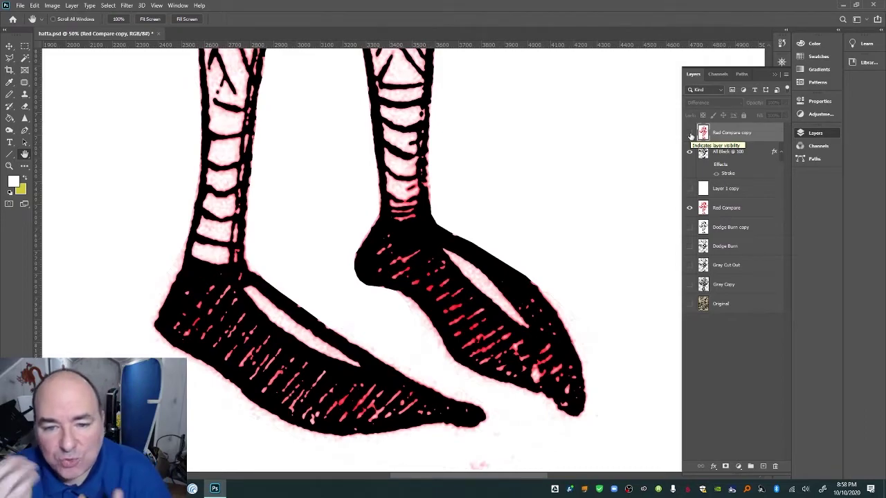
{"action": "left_click", "coordinate": [690, 132]}
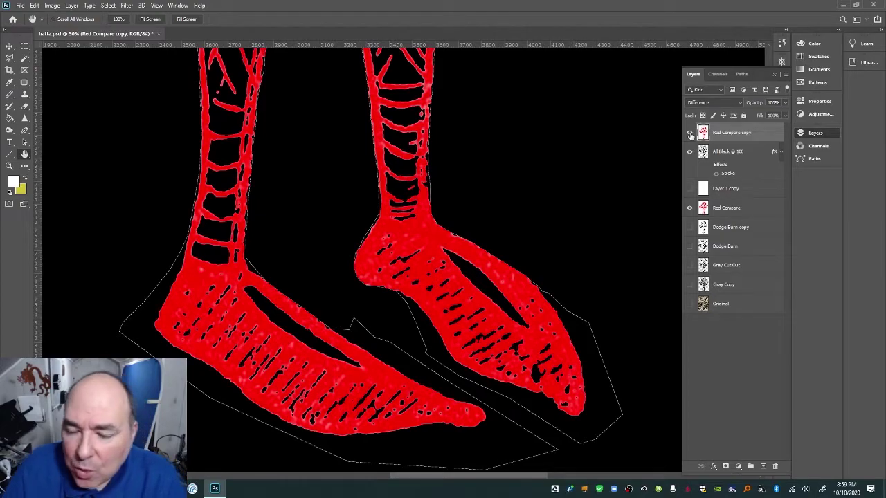
{"action": "left_click", "coordinate": [689, 132]}
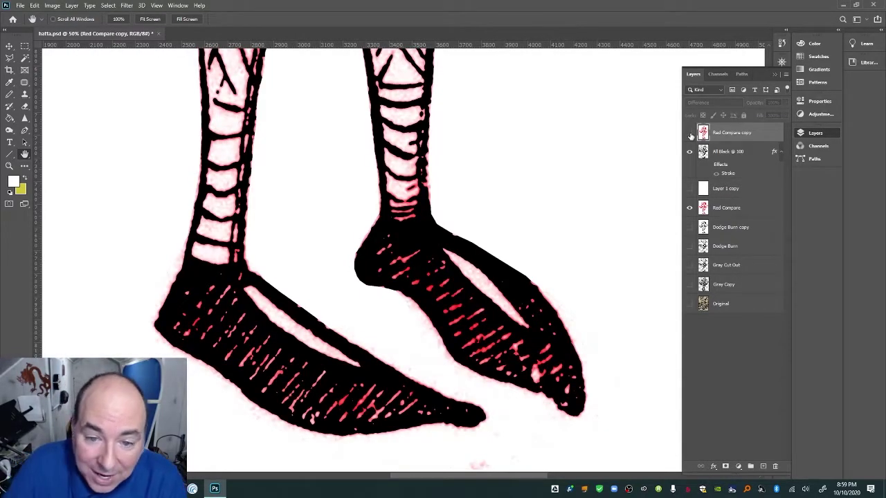
{"action": "left_click", "coordinate": [689, 133]}
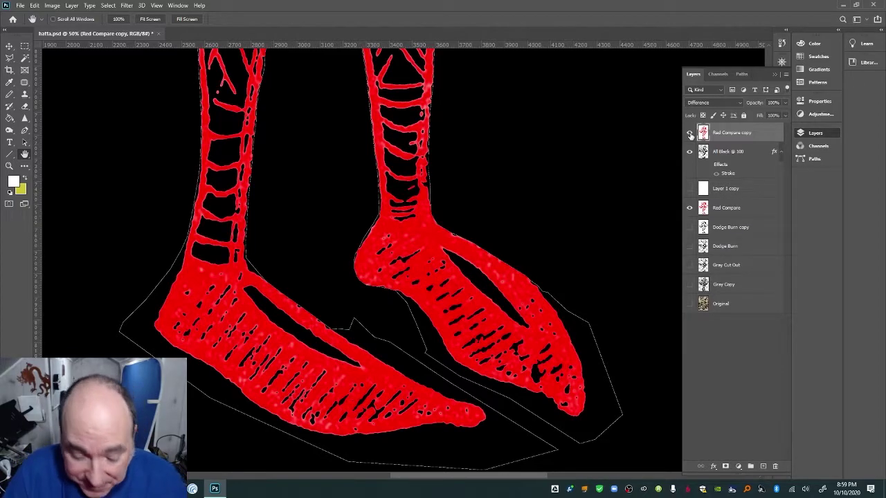
Fit the whole Hatter illustration in view and save the document
{"action": "key", "text": "ctrl+minus"}
{"action": "key", "text": "ctrl+minus"}
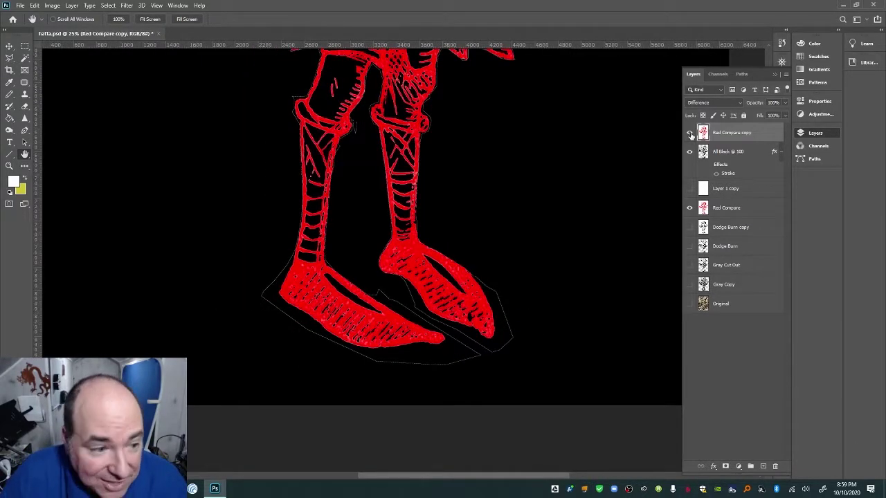
{"action": "left_click", "coordinate": [144, 20]}
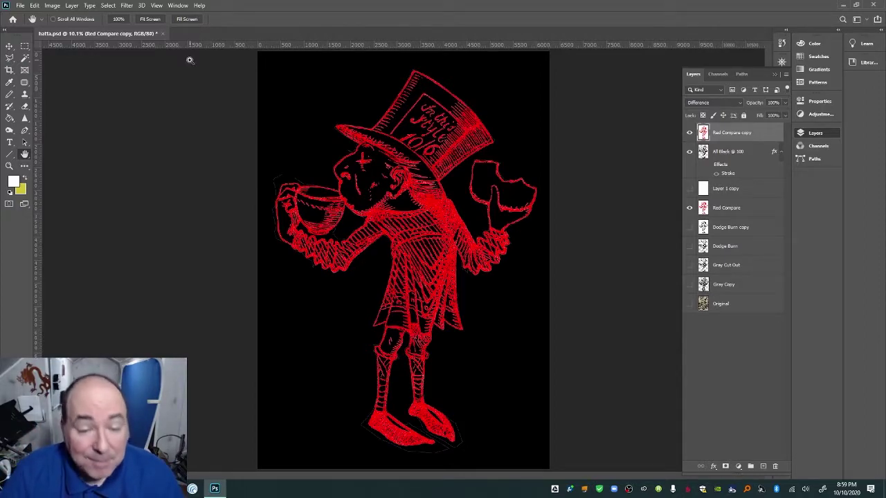
{"action": "key", "text": "ctrl+s"}
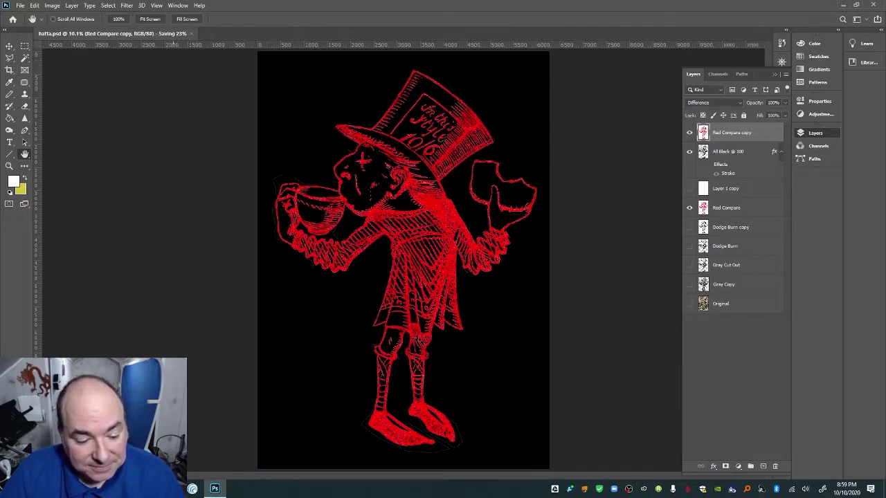